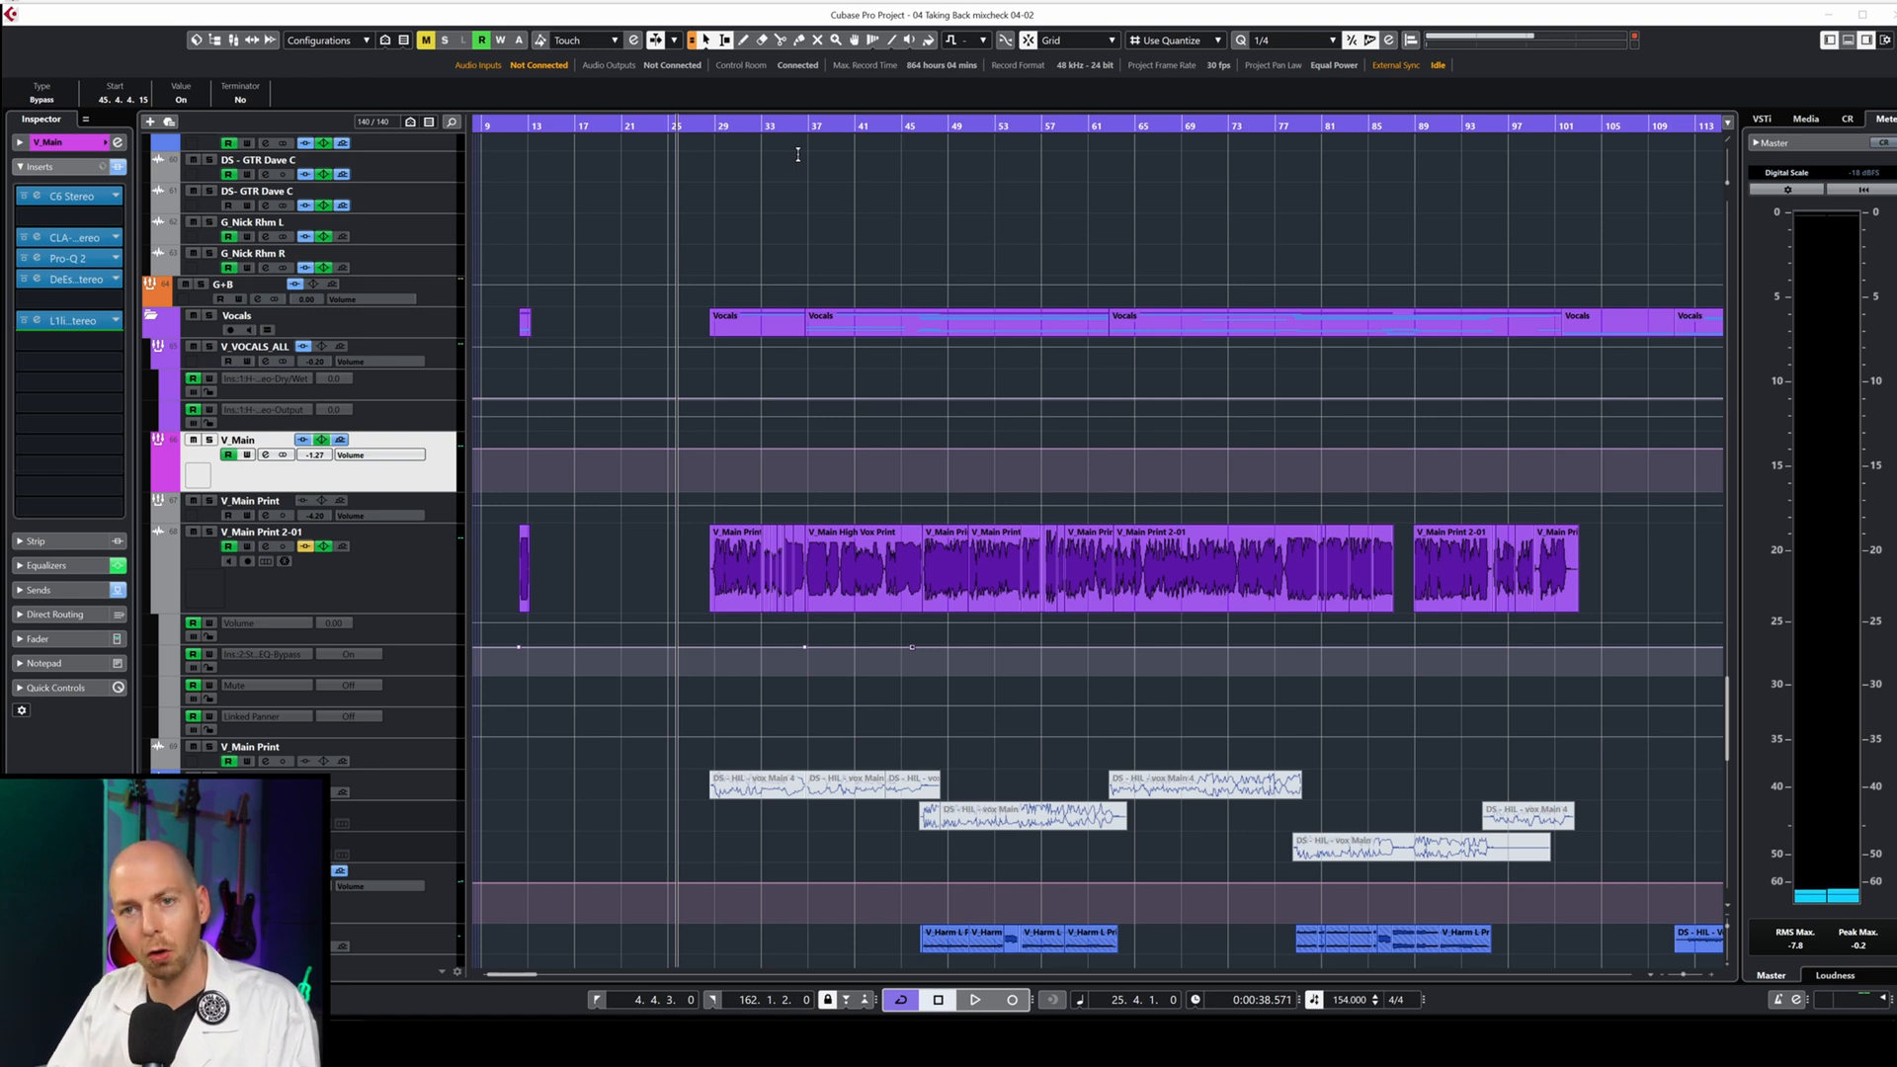
# Play the song from around bar 29, briefly solo the V_Main Print 2-01 track, stop playback, and place the cursor at bar 37.
pyautogui.click(707, 125)
pyautogui.press('space')
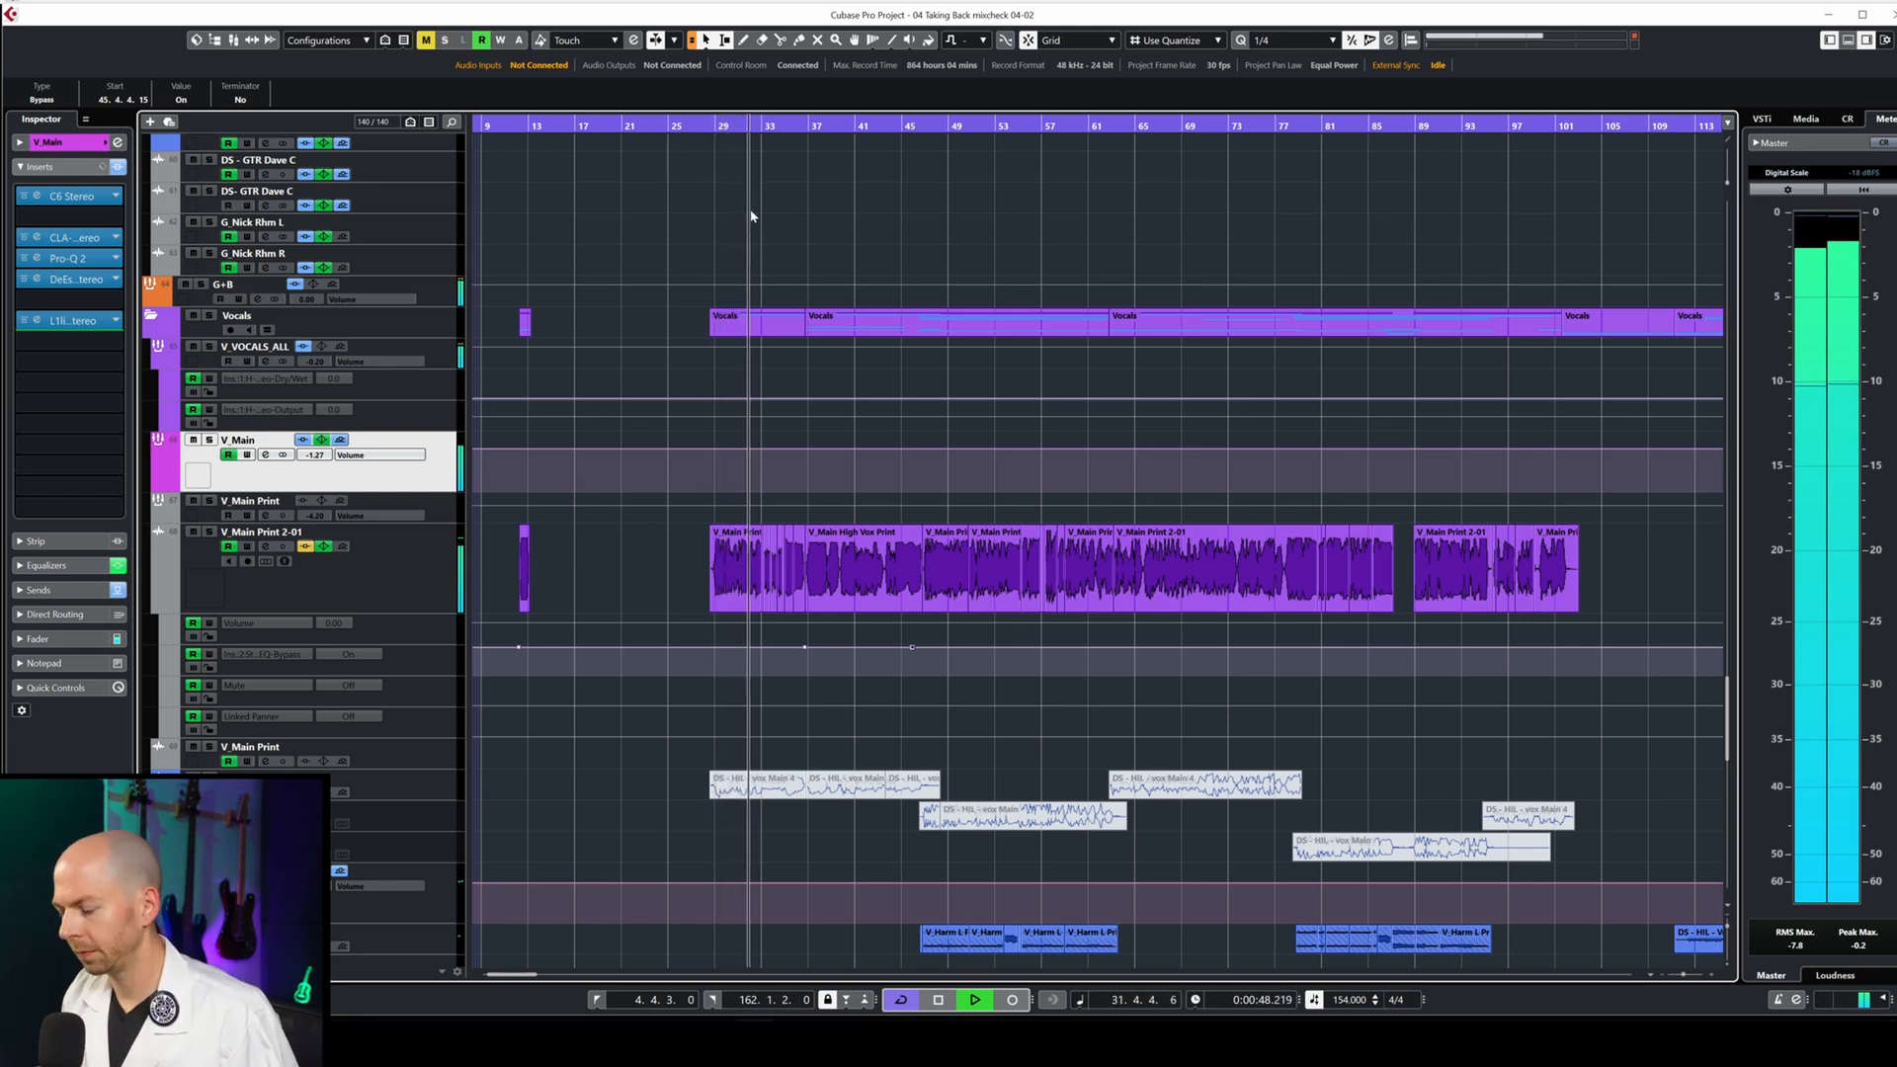
pyautogui.click(423, 570)
pyautogui.press('s')
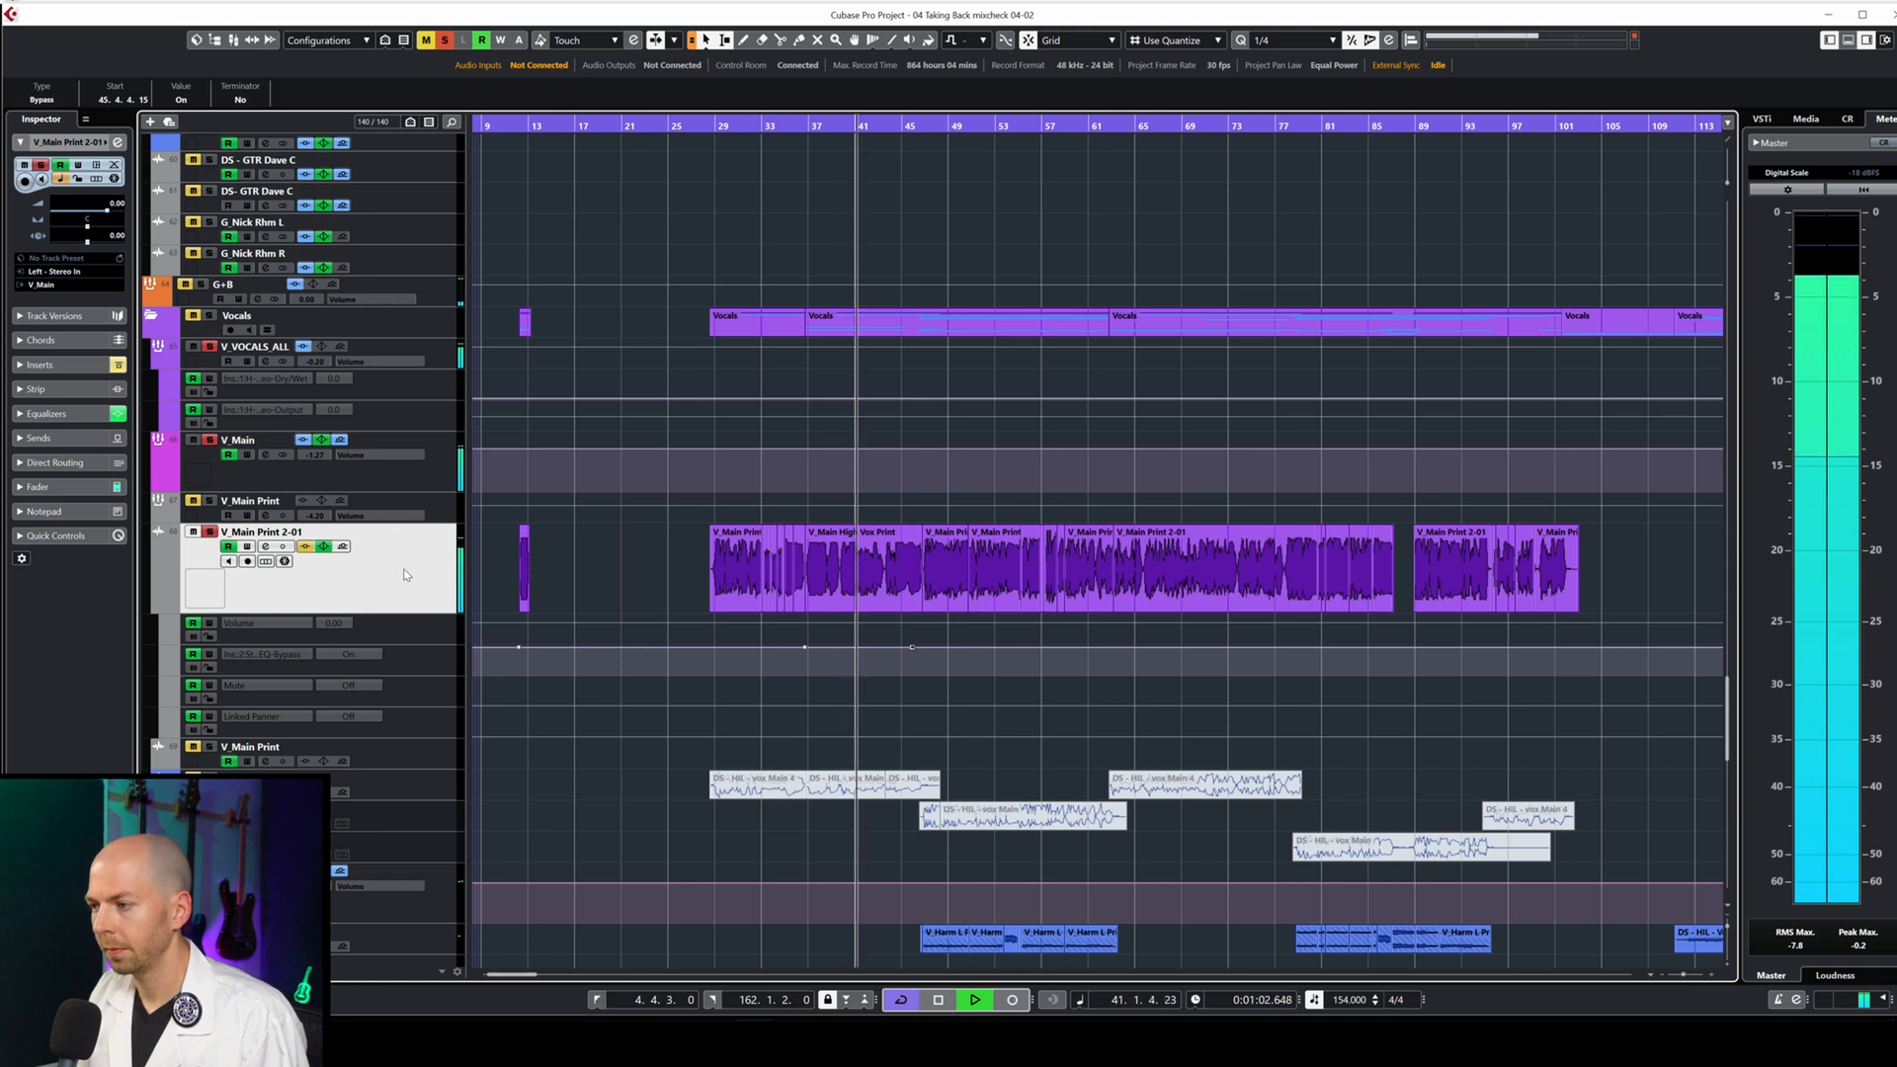
pyautogui.press('s')
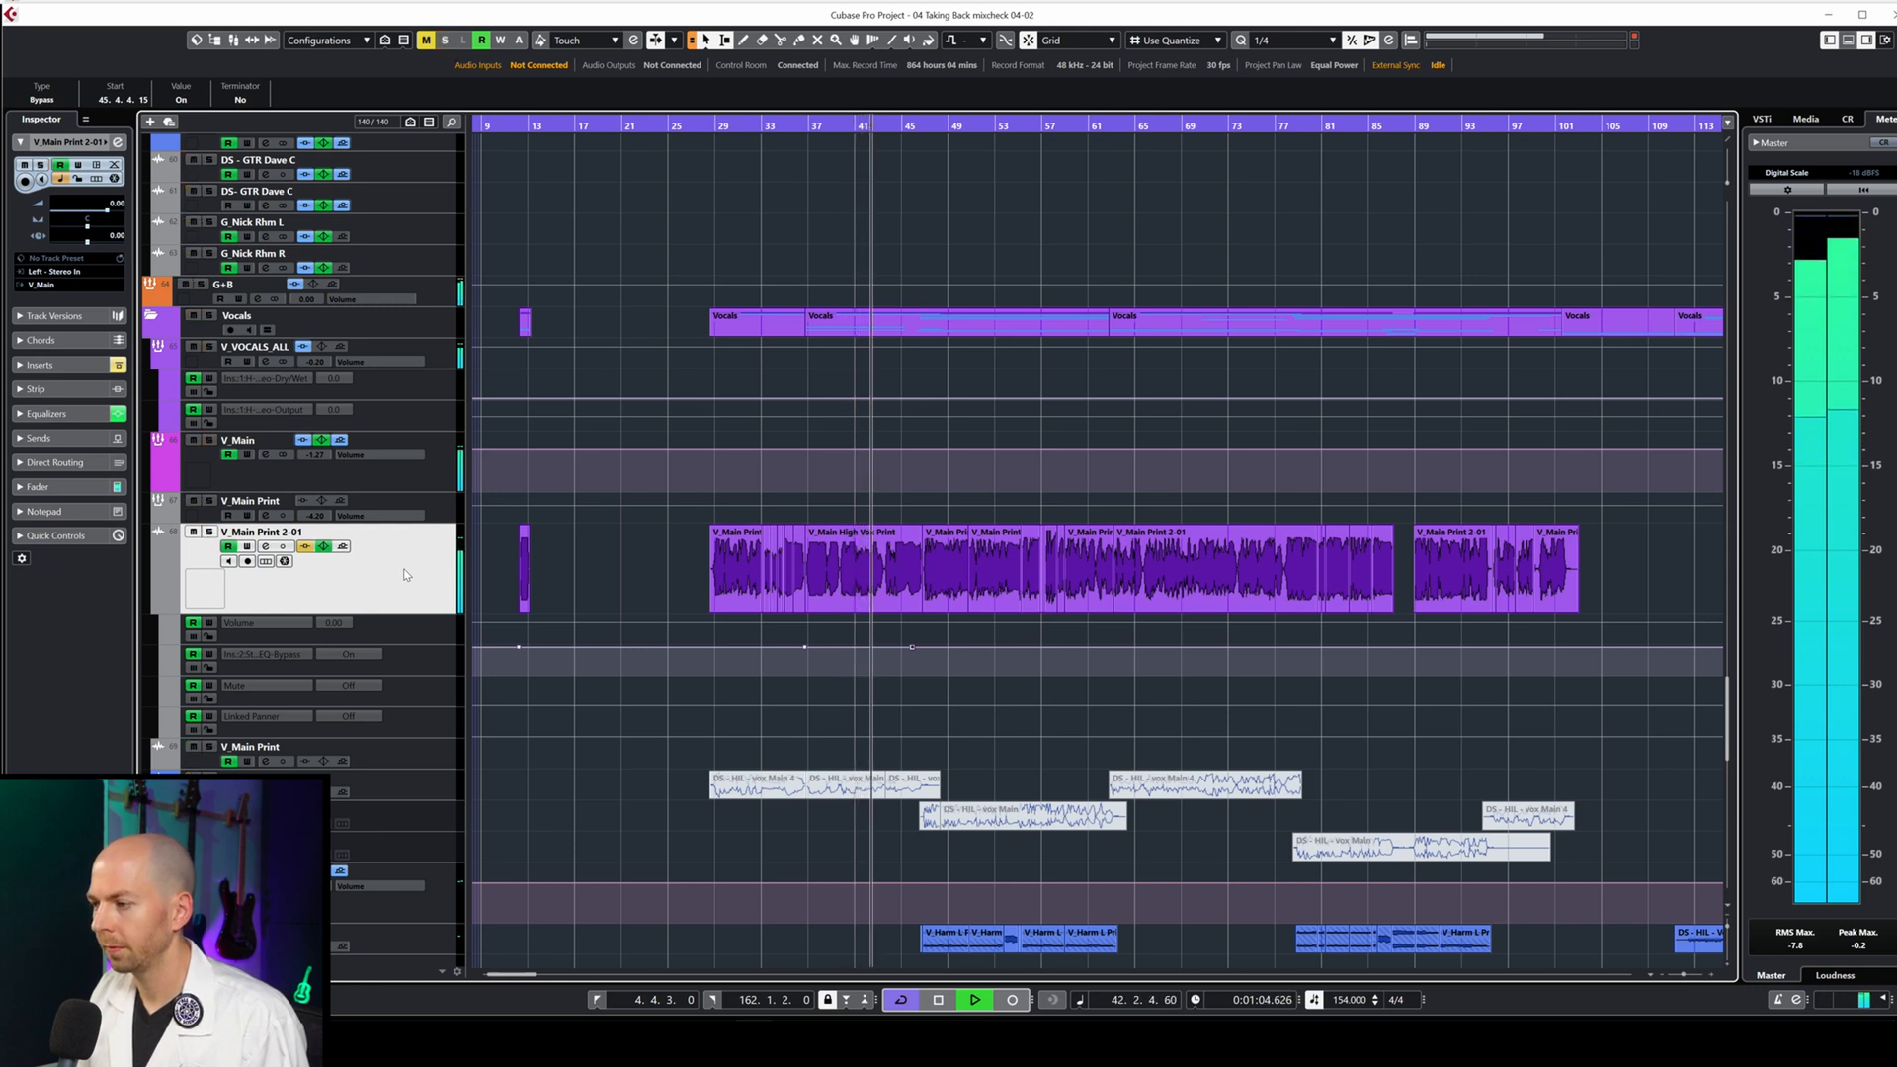
pyautogui.press('space')
pyautogui.moveTo(797, 127); pyautogui.dragTo(816, 129)
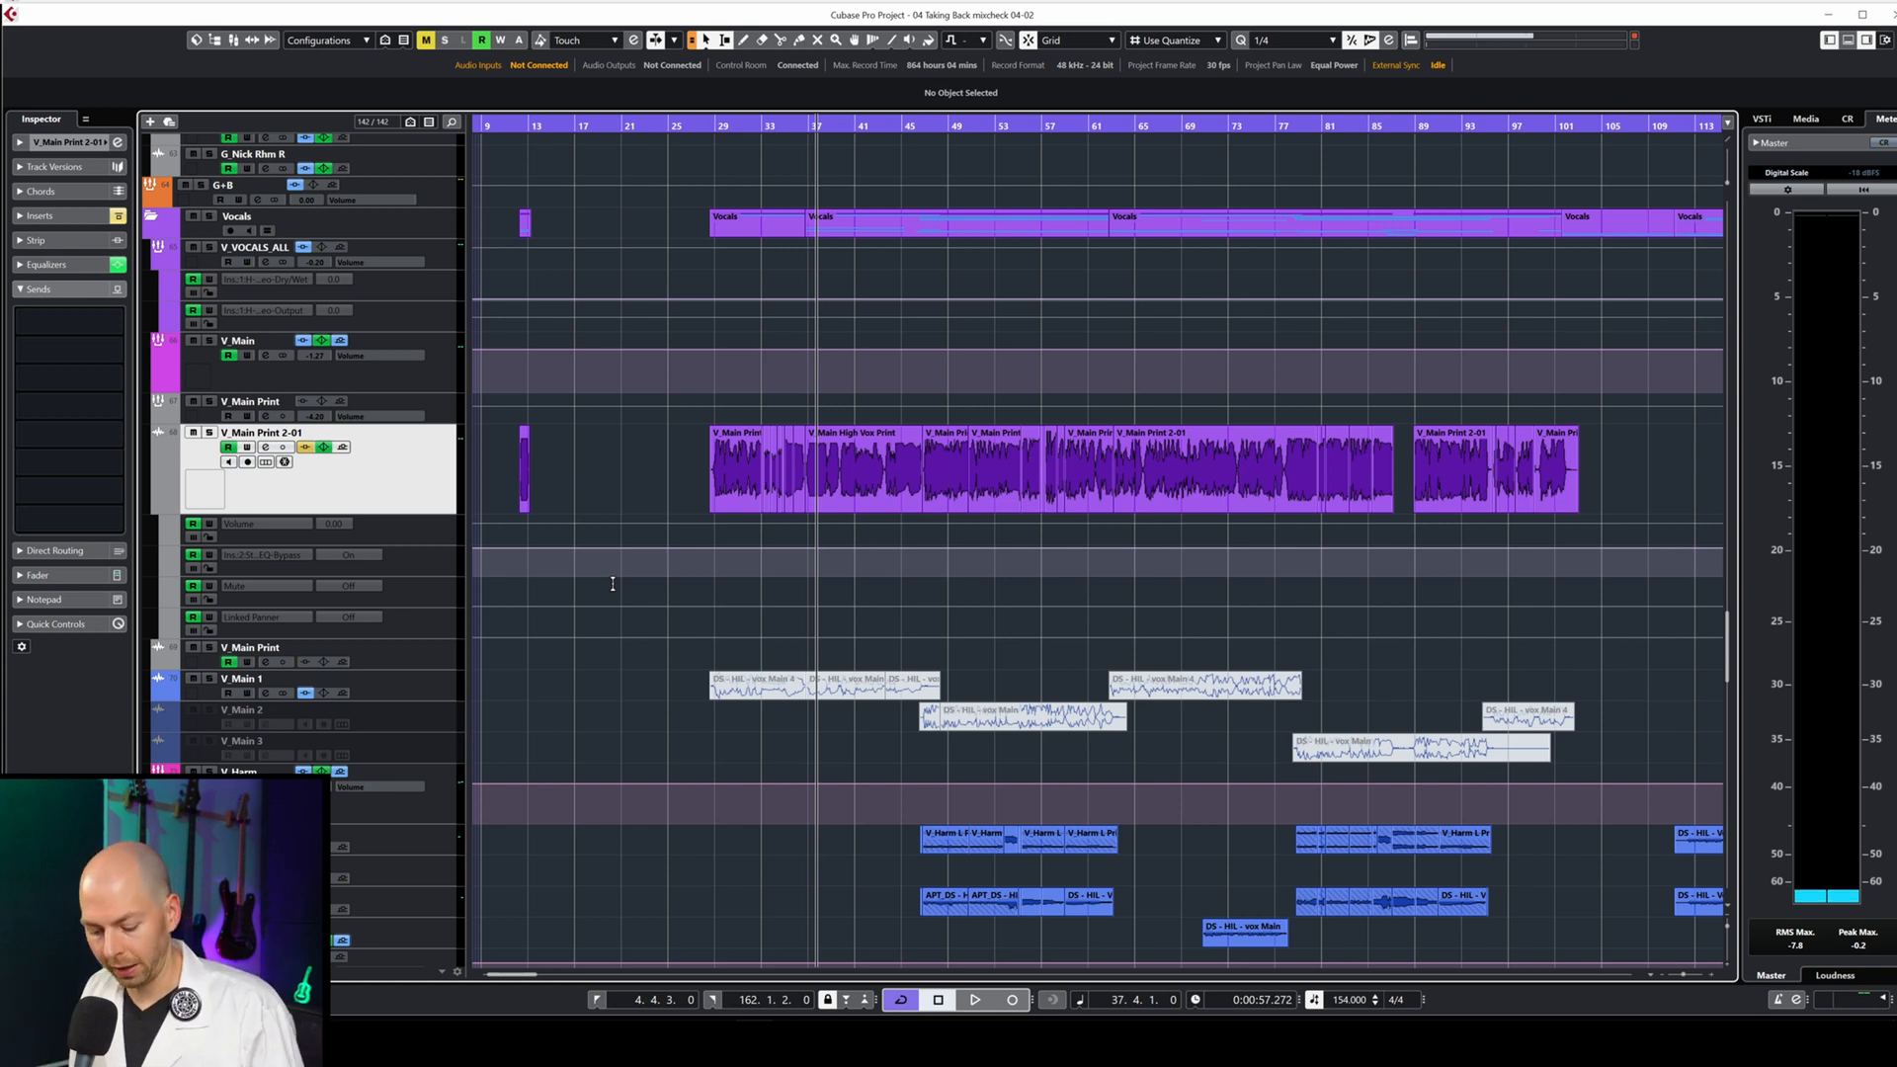
# Add one stereo FX track with no effect, routed to Stereo Out.
pyautogui.hotkey('alt', 'f')
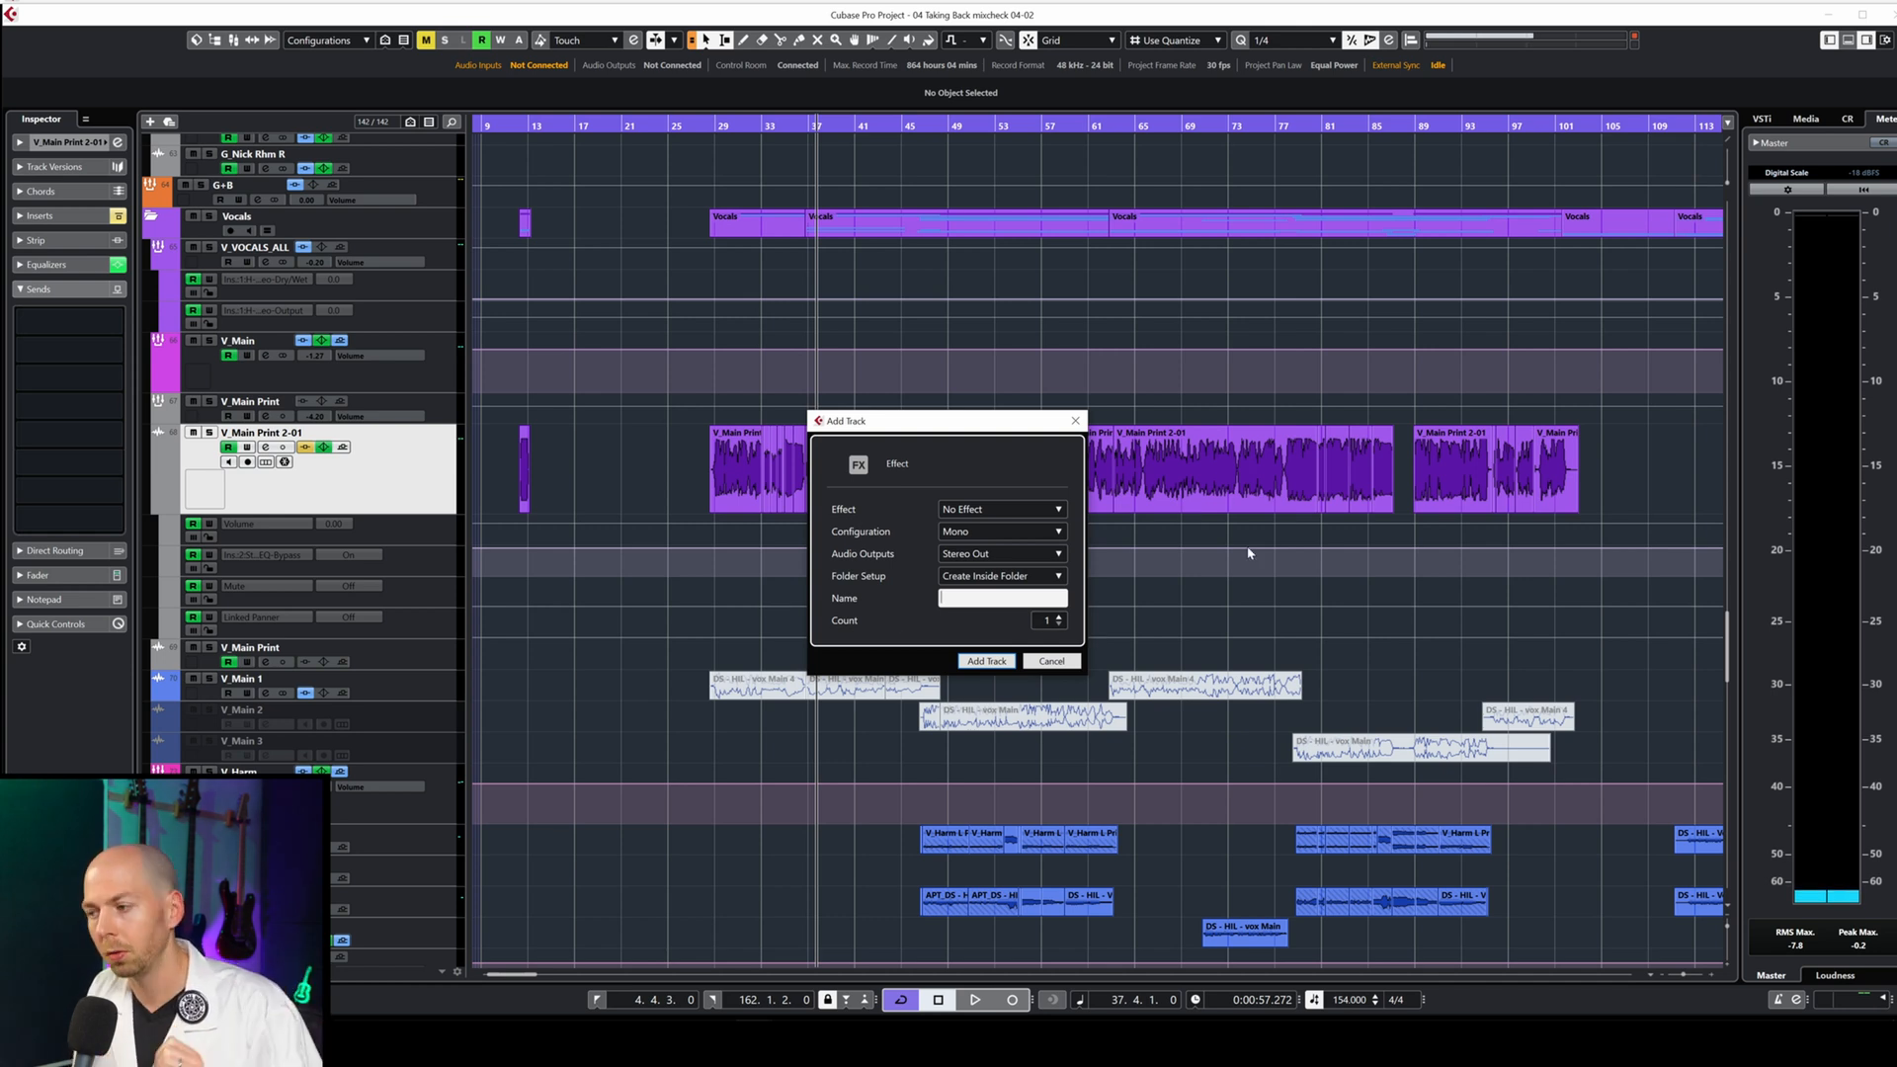
pyautogui.click(980, 530)
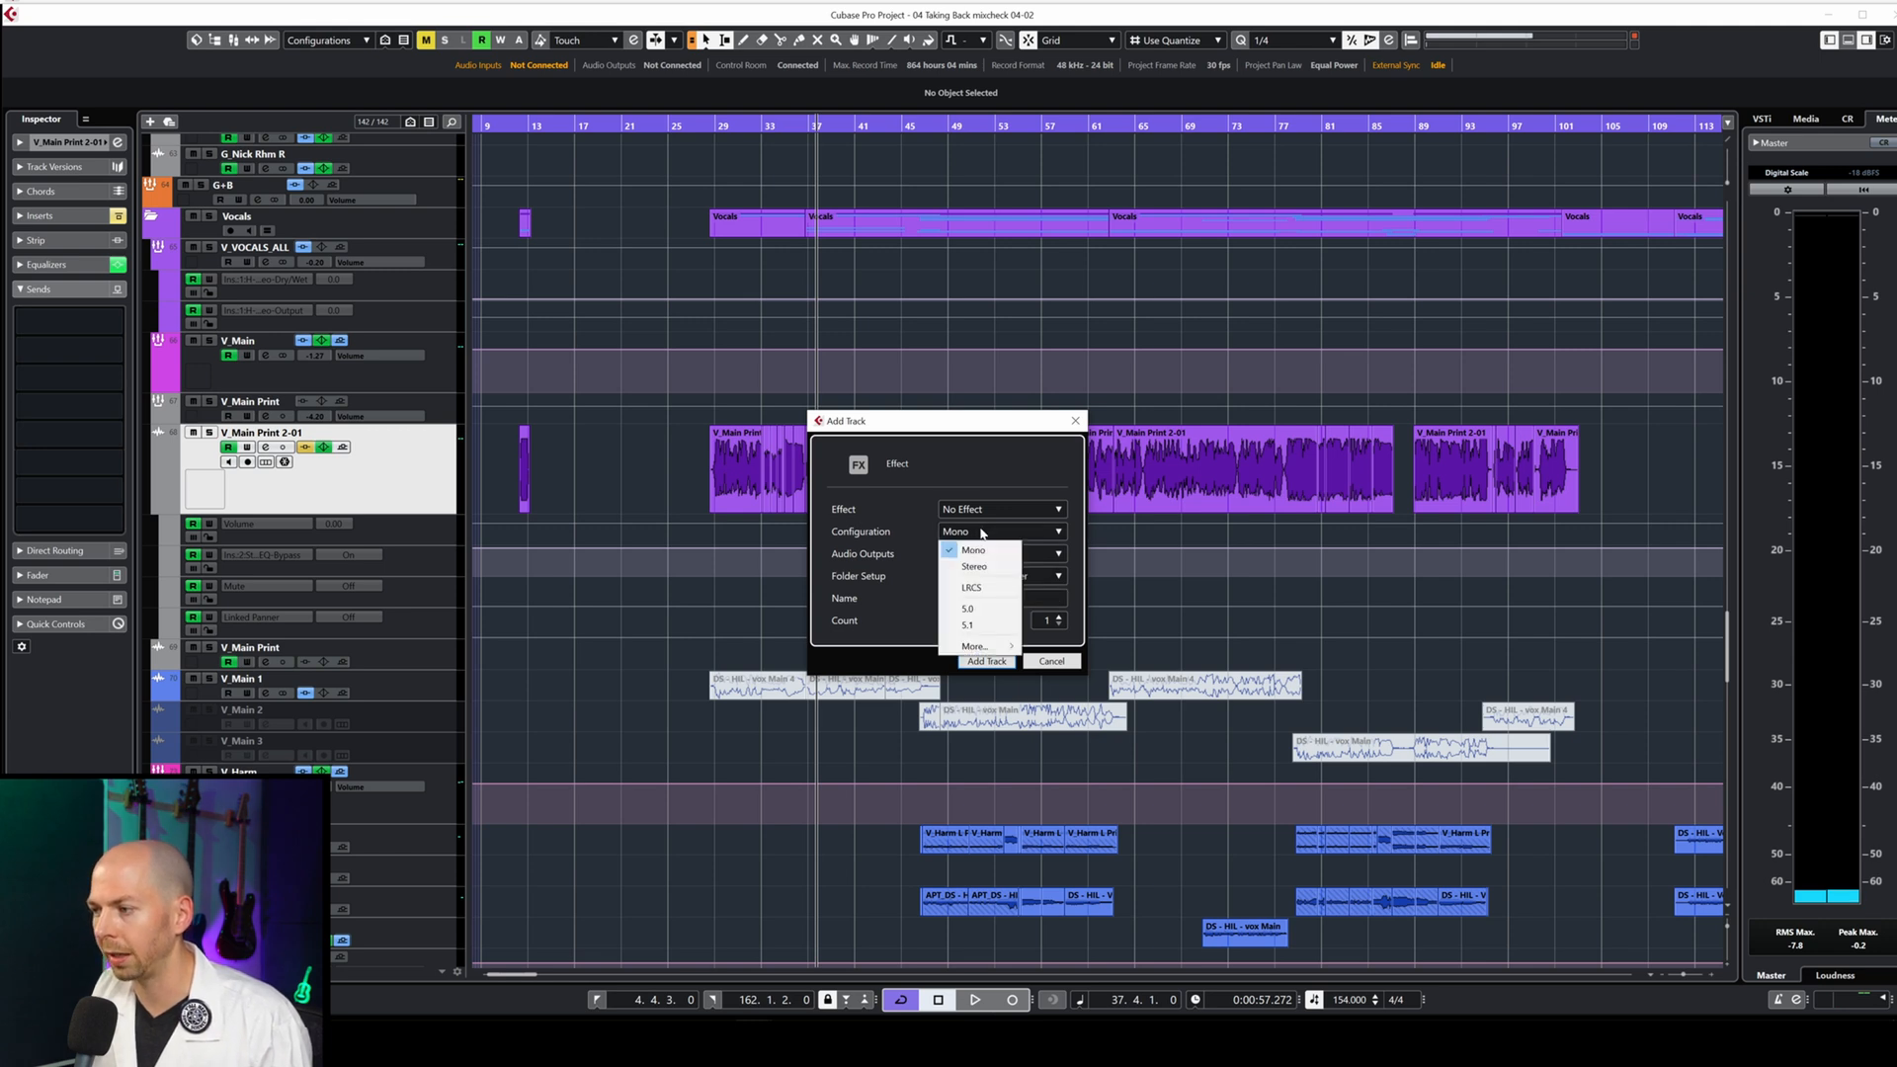
pyautogui.click(978, 568)
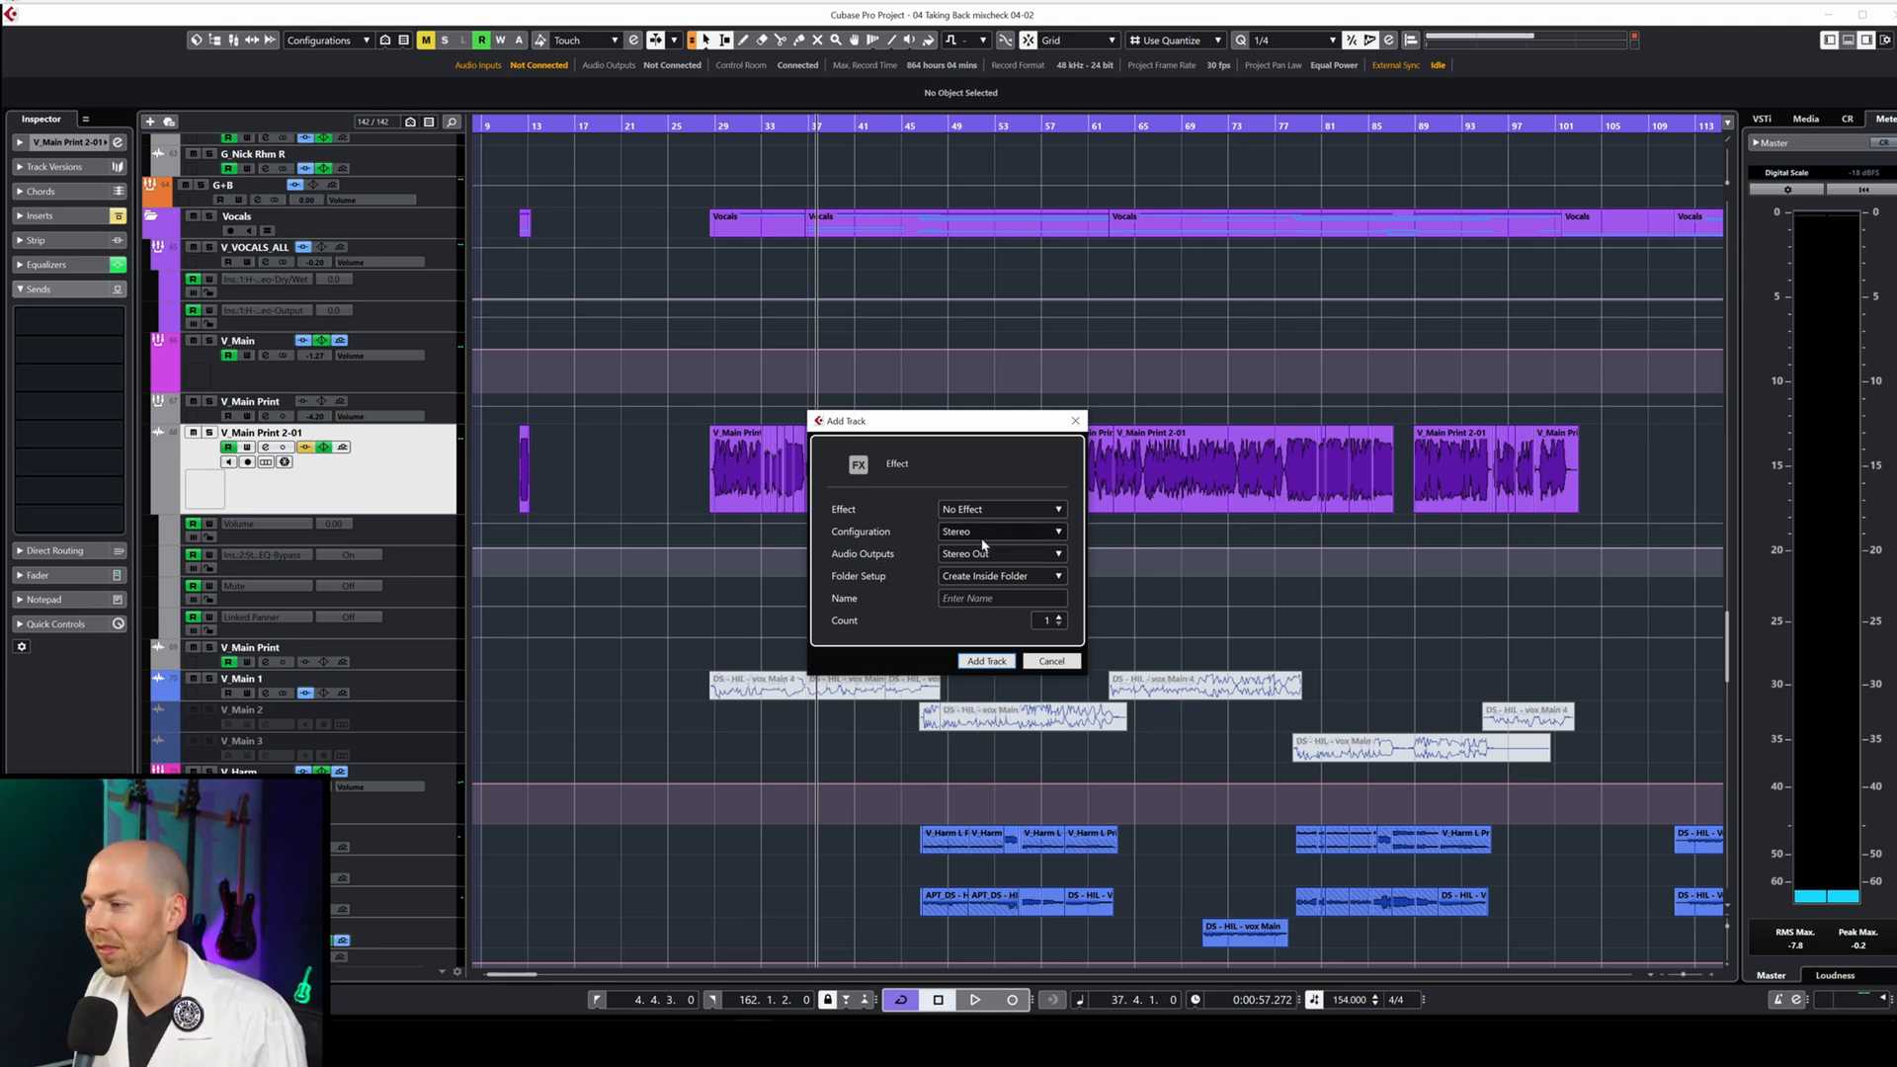
pyautogui.click(997, 664)
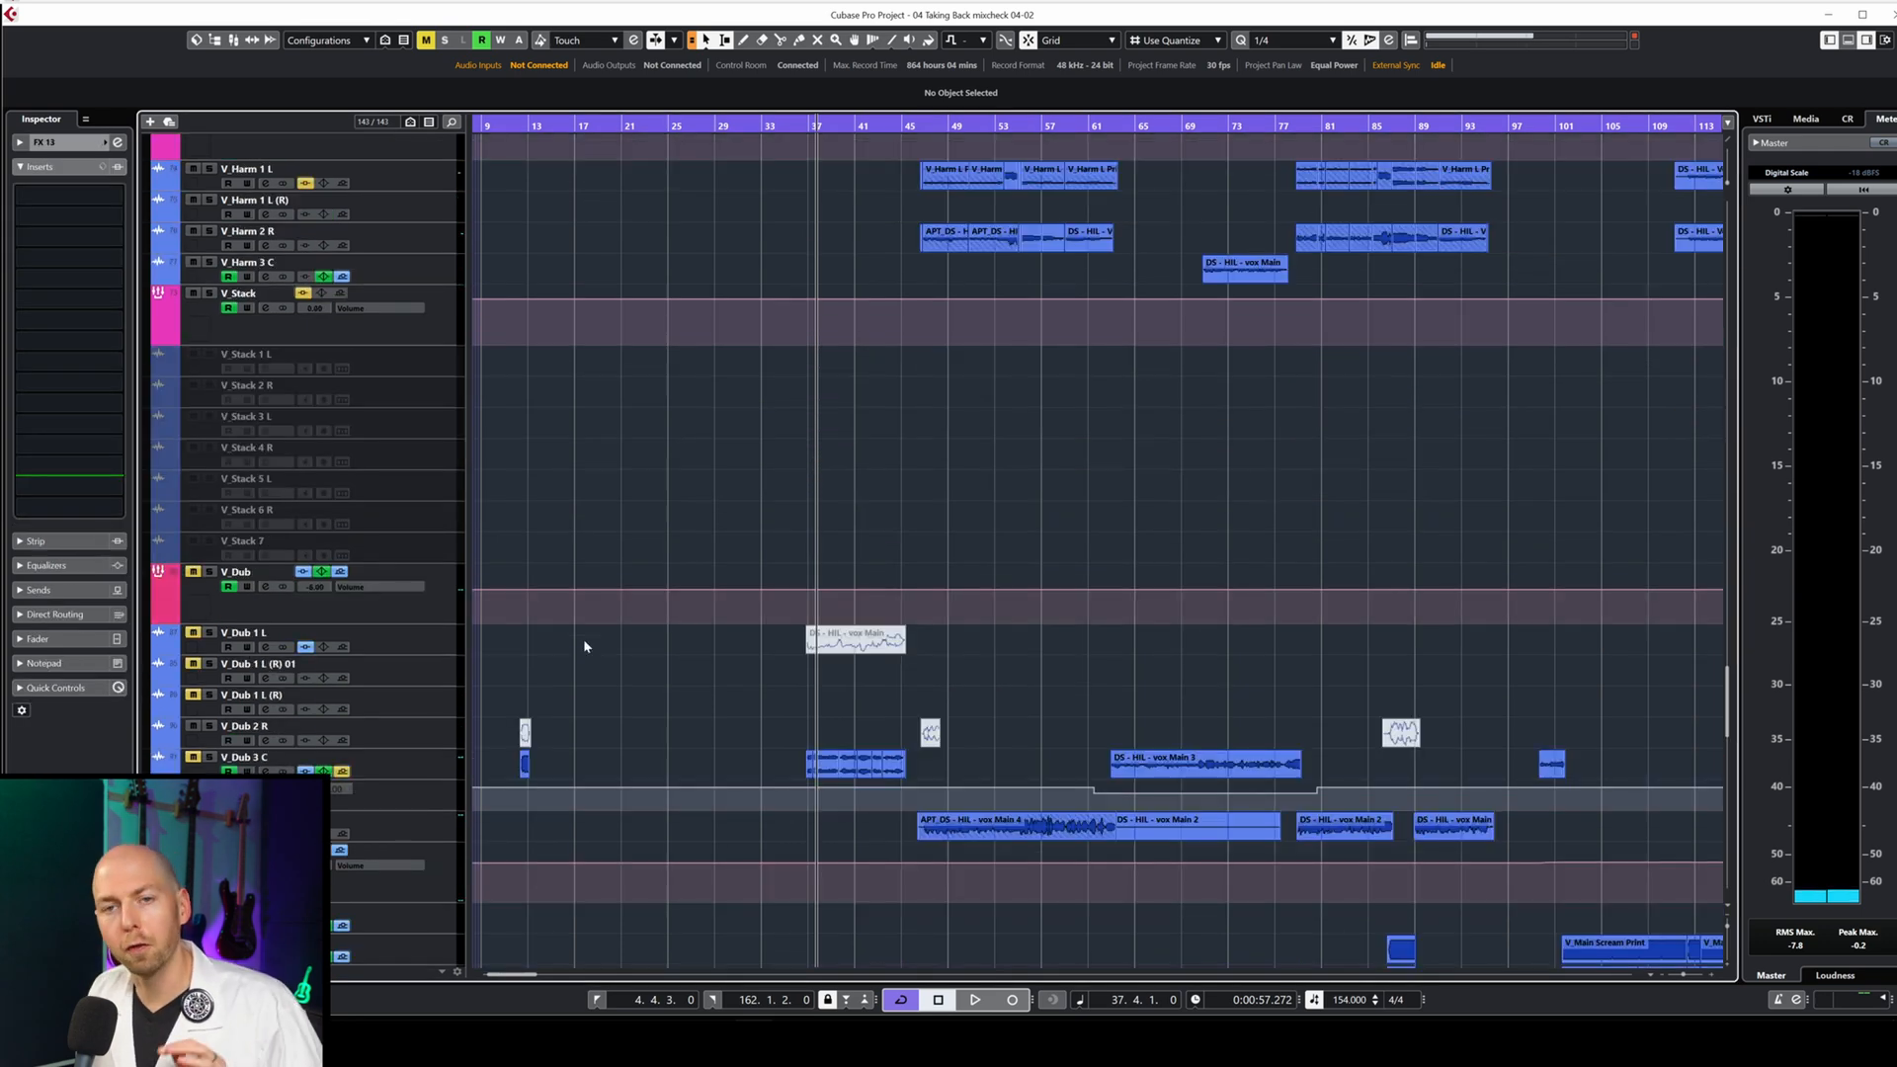
# Load the H-Delay Stereo plug-in in the first insert slot of the FX 3-H-Delay 1/4 track.
pyautogui.scroll(-5, 583, 646)
pyautogui.scroll(-5, 584, 646)
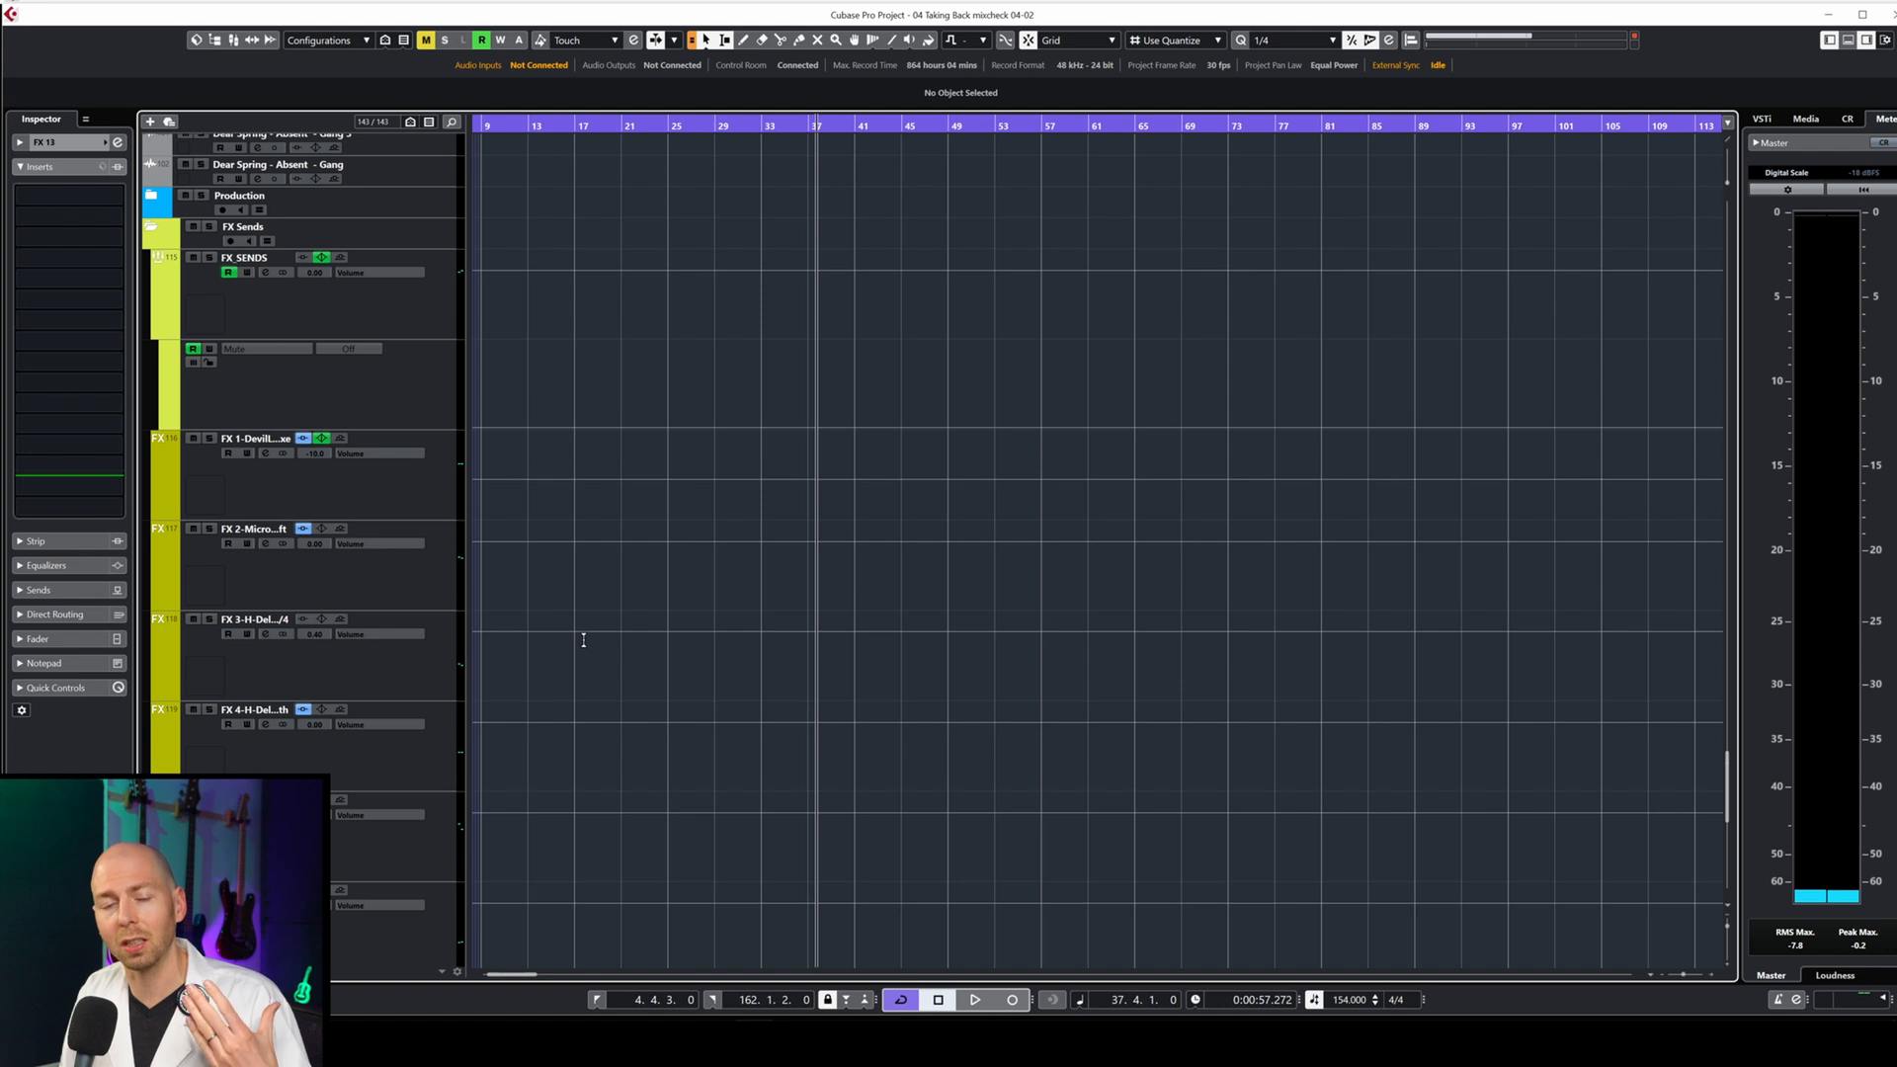
pyautogui.click(406, 621)
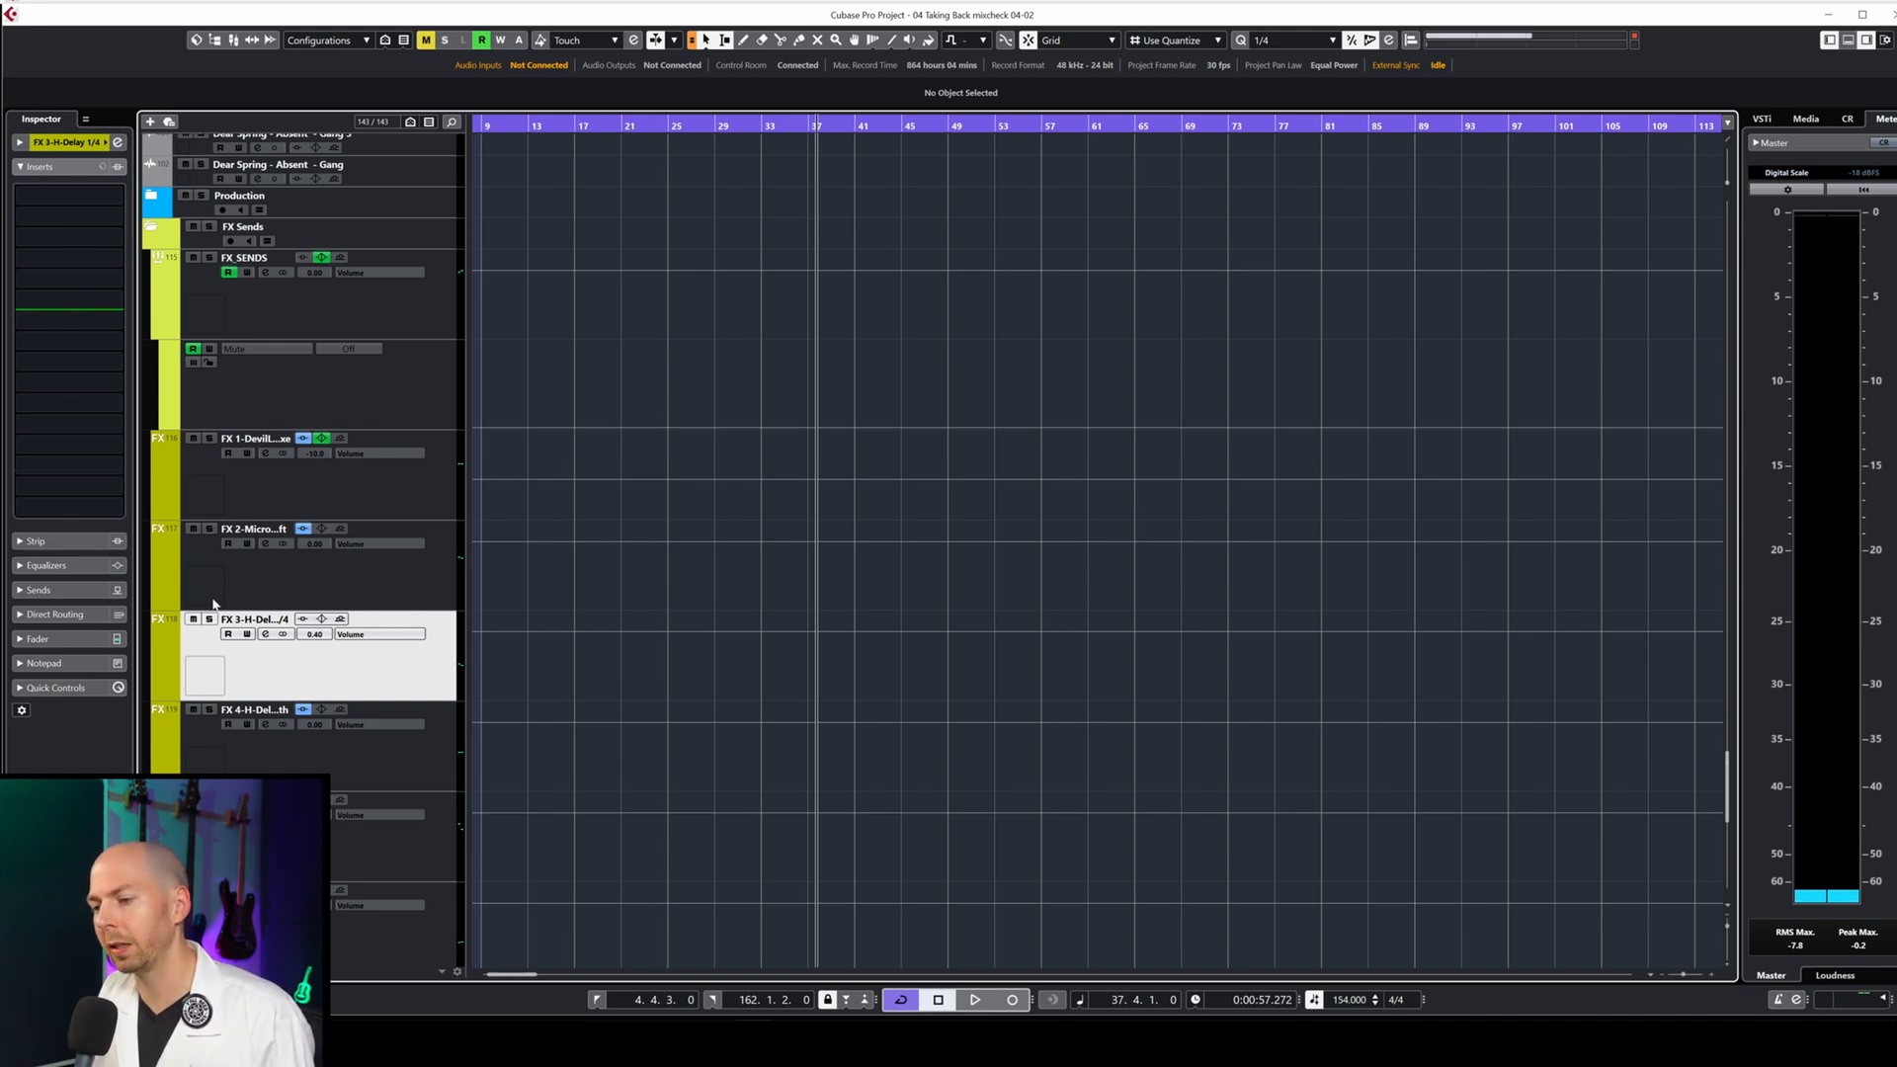
pyautogui.click(59, 198)
pyautogui.write('h-d')
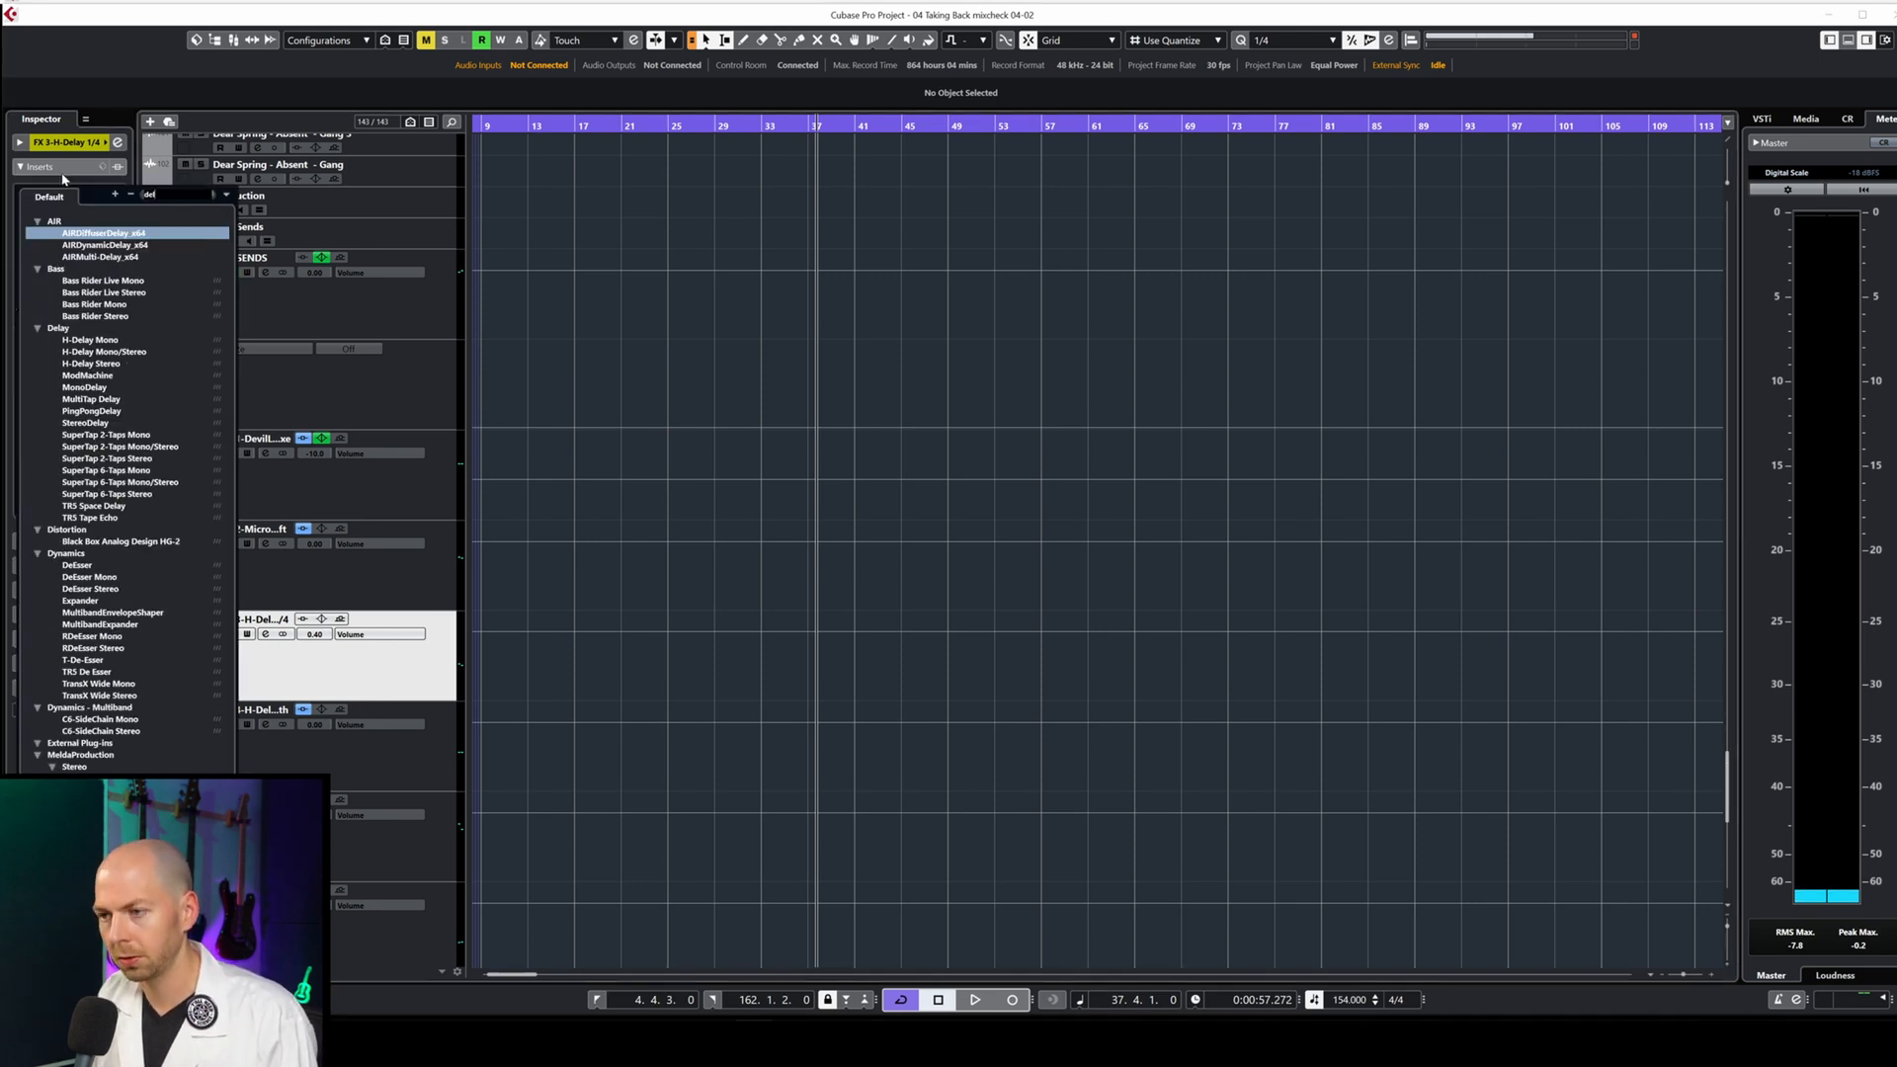
pyautogui.click(89, 257)
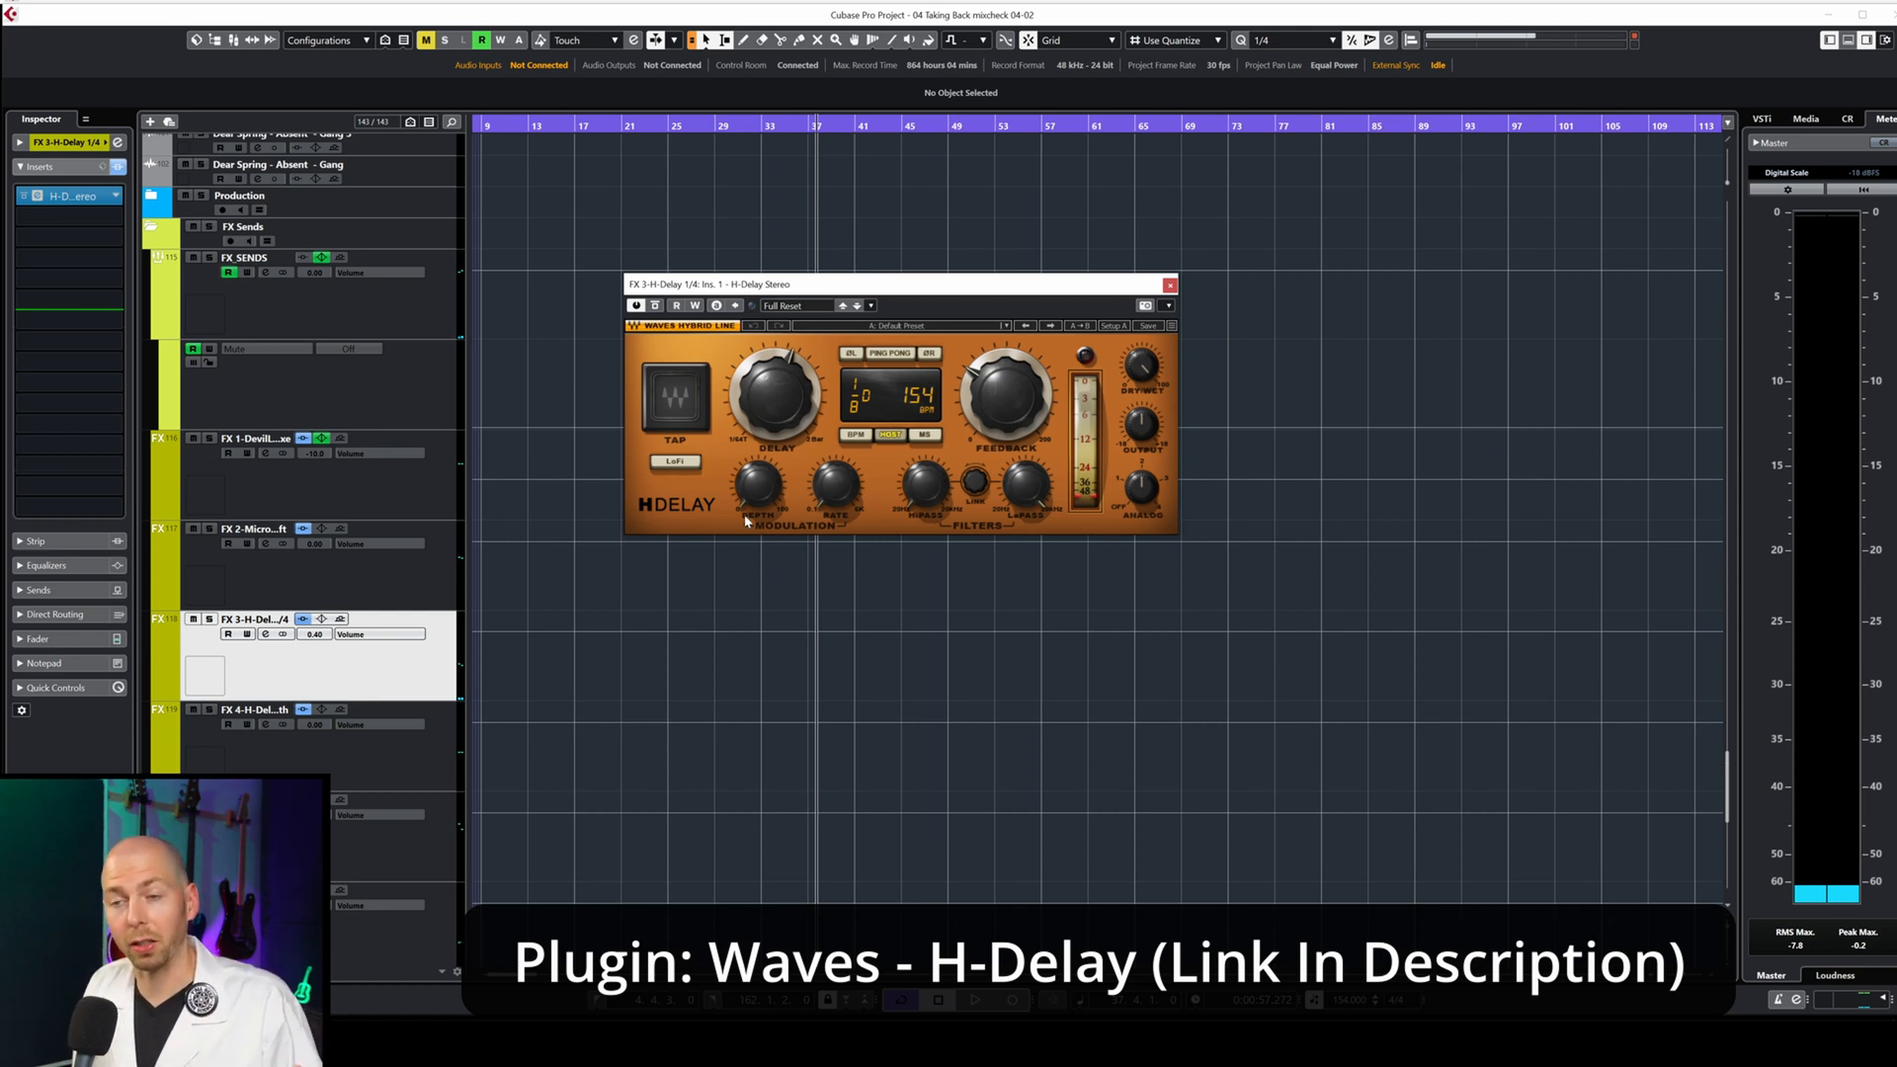
# Turn the H-Delay's analog setting off and try a lower dry/wet mix before setting it fully wet at 100.
pyautogui.moveTo(1001, 385)
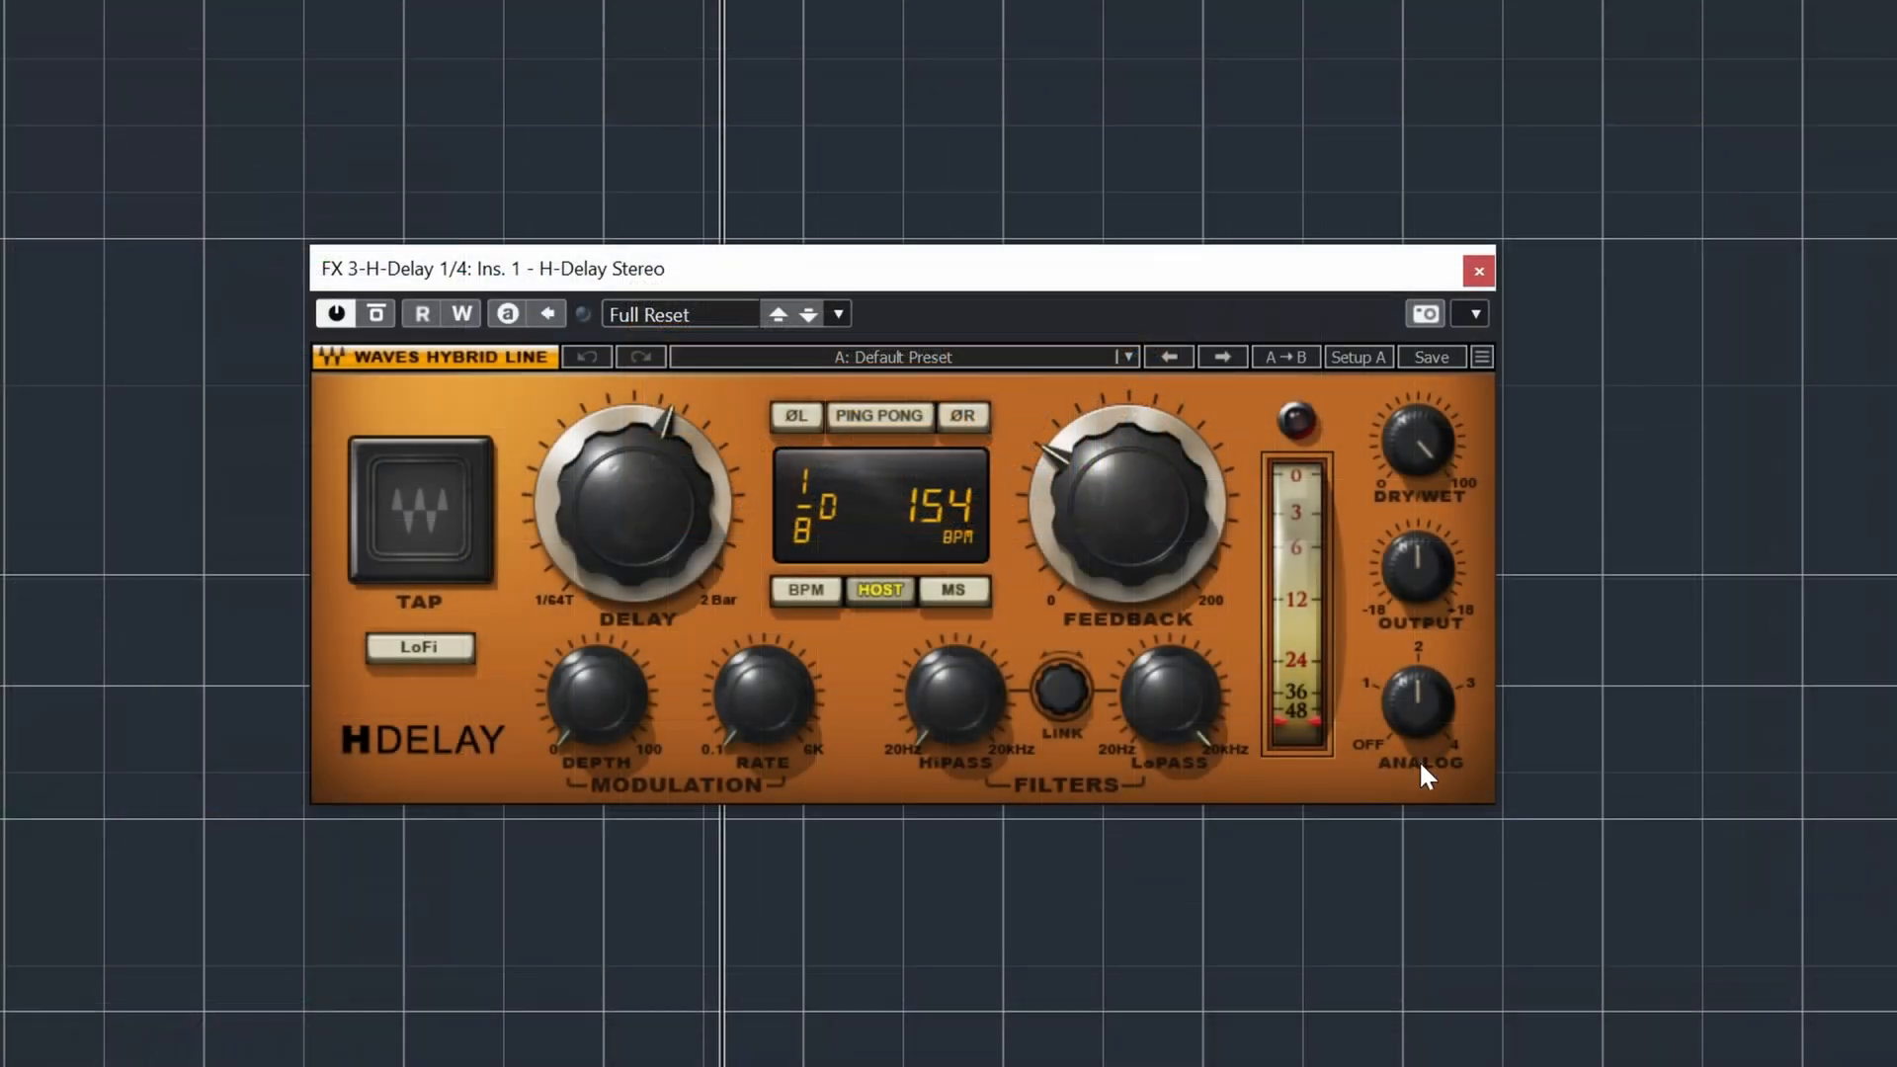
pyautogui.moveTo(1417, 703); pyautogui.dragTo(1437, 724)
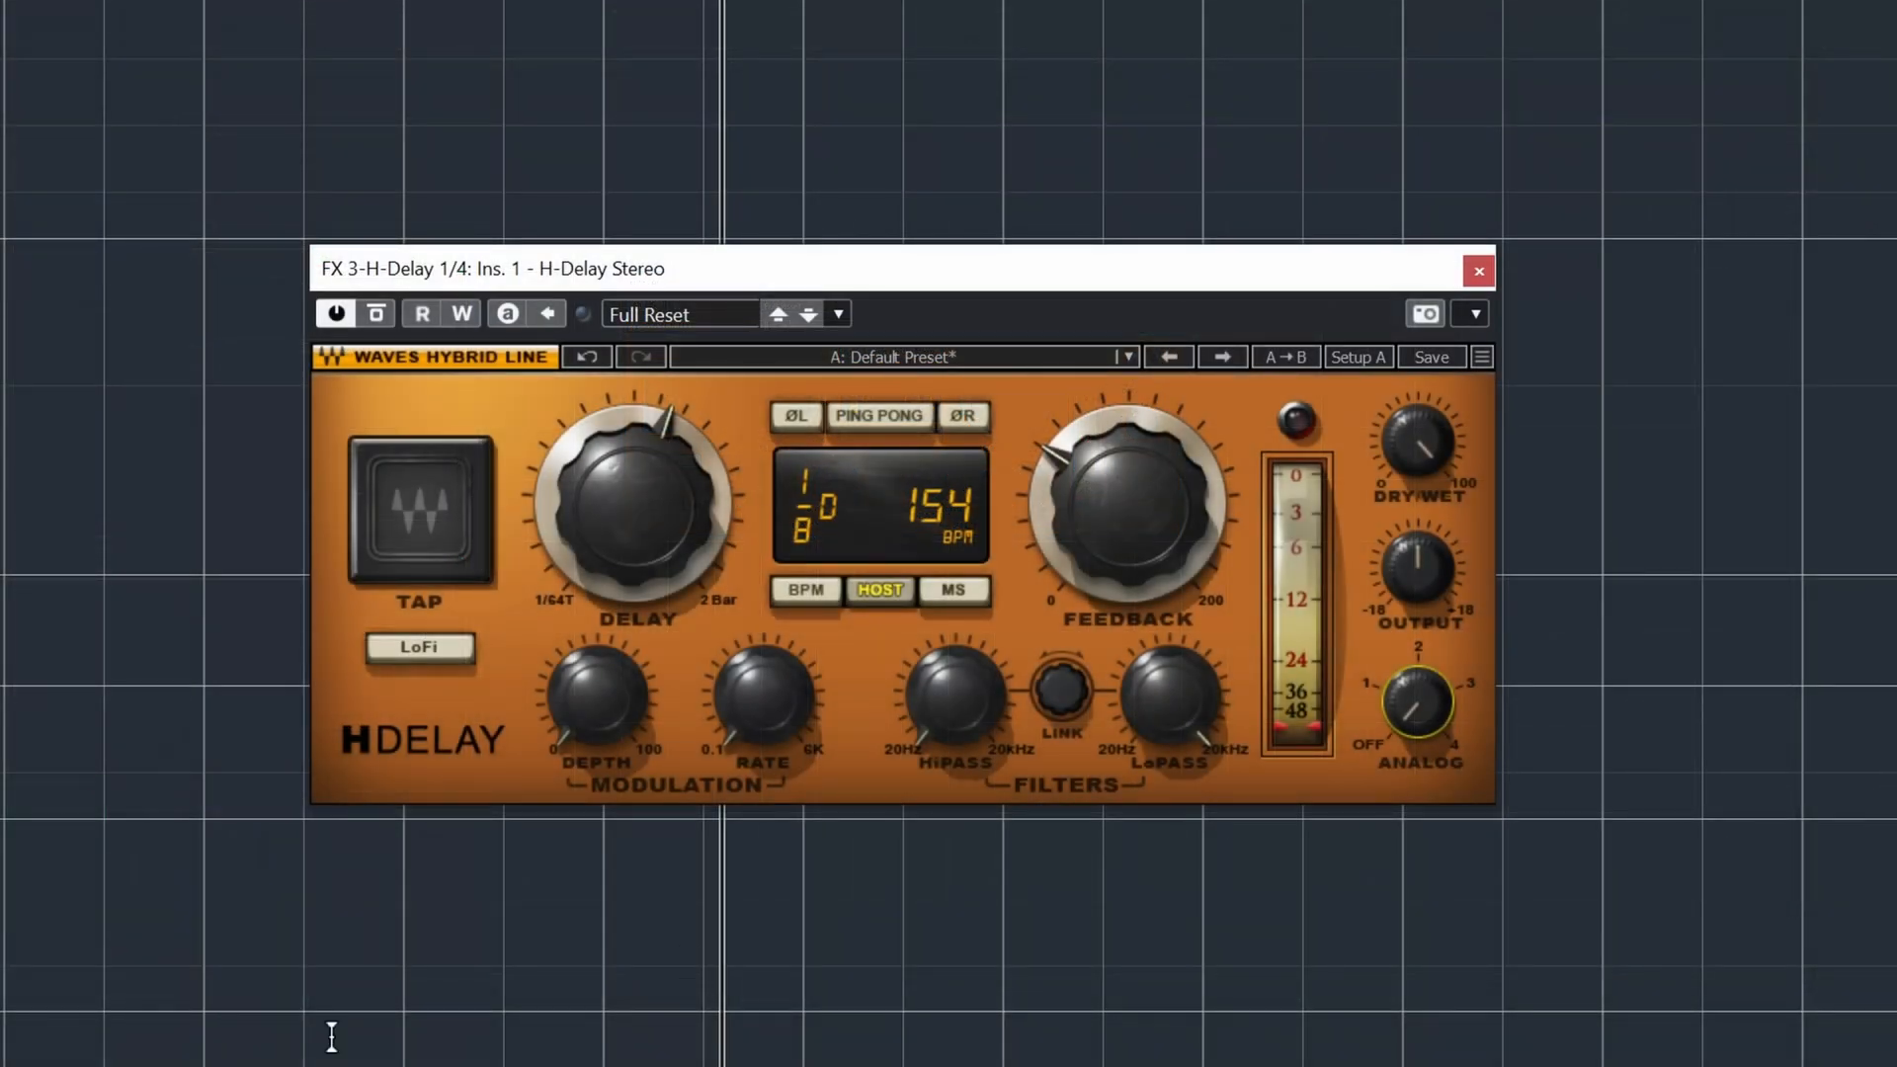
pyautogui.moveTo(1449, 435); pyautogui.dragTo(1417, 492)
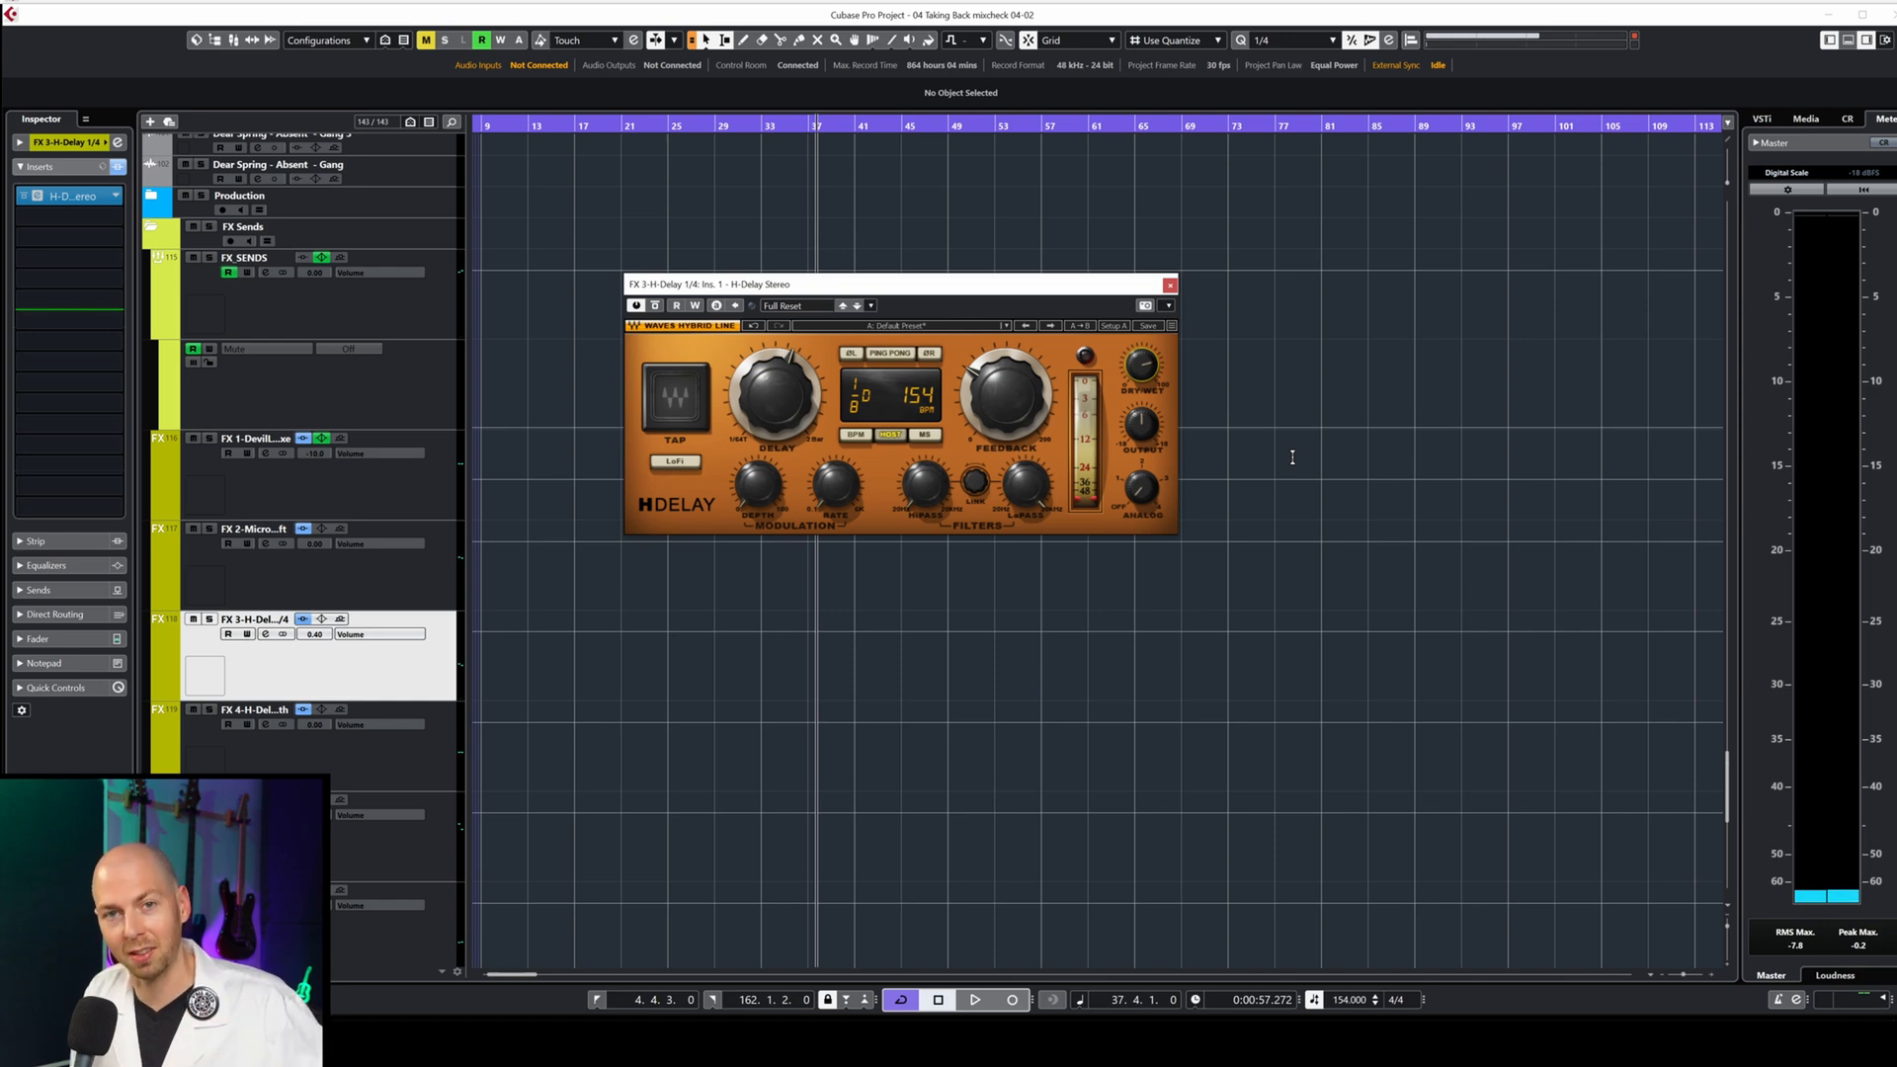
pyautogui.moveTo(1142, 366); pyautogui.dragTo(1145, 308)
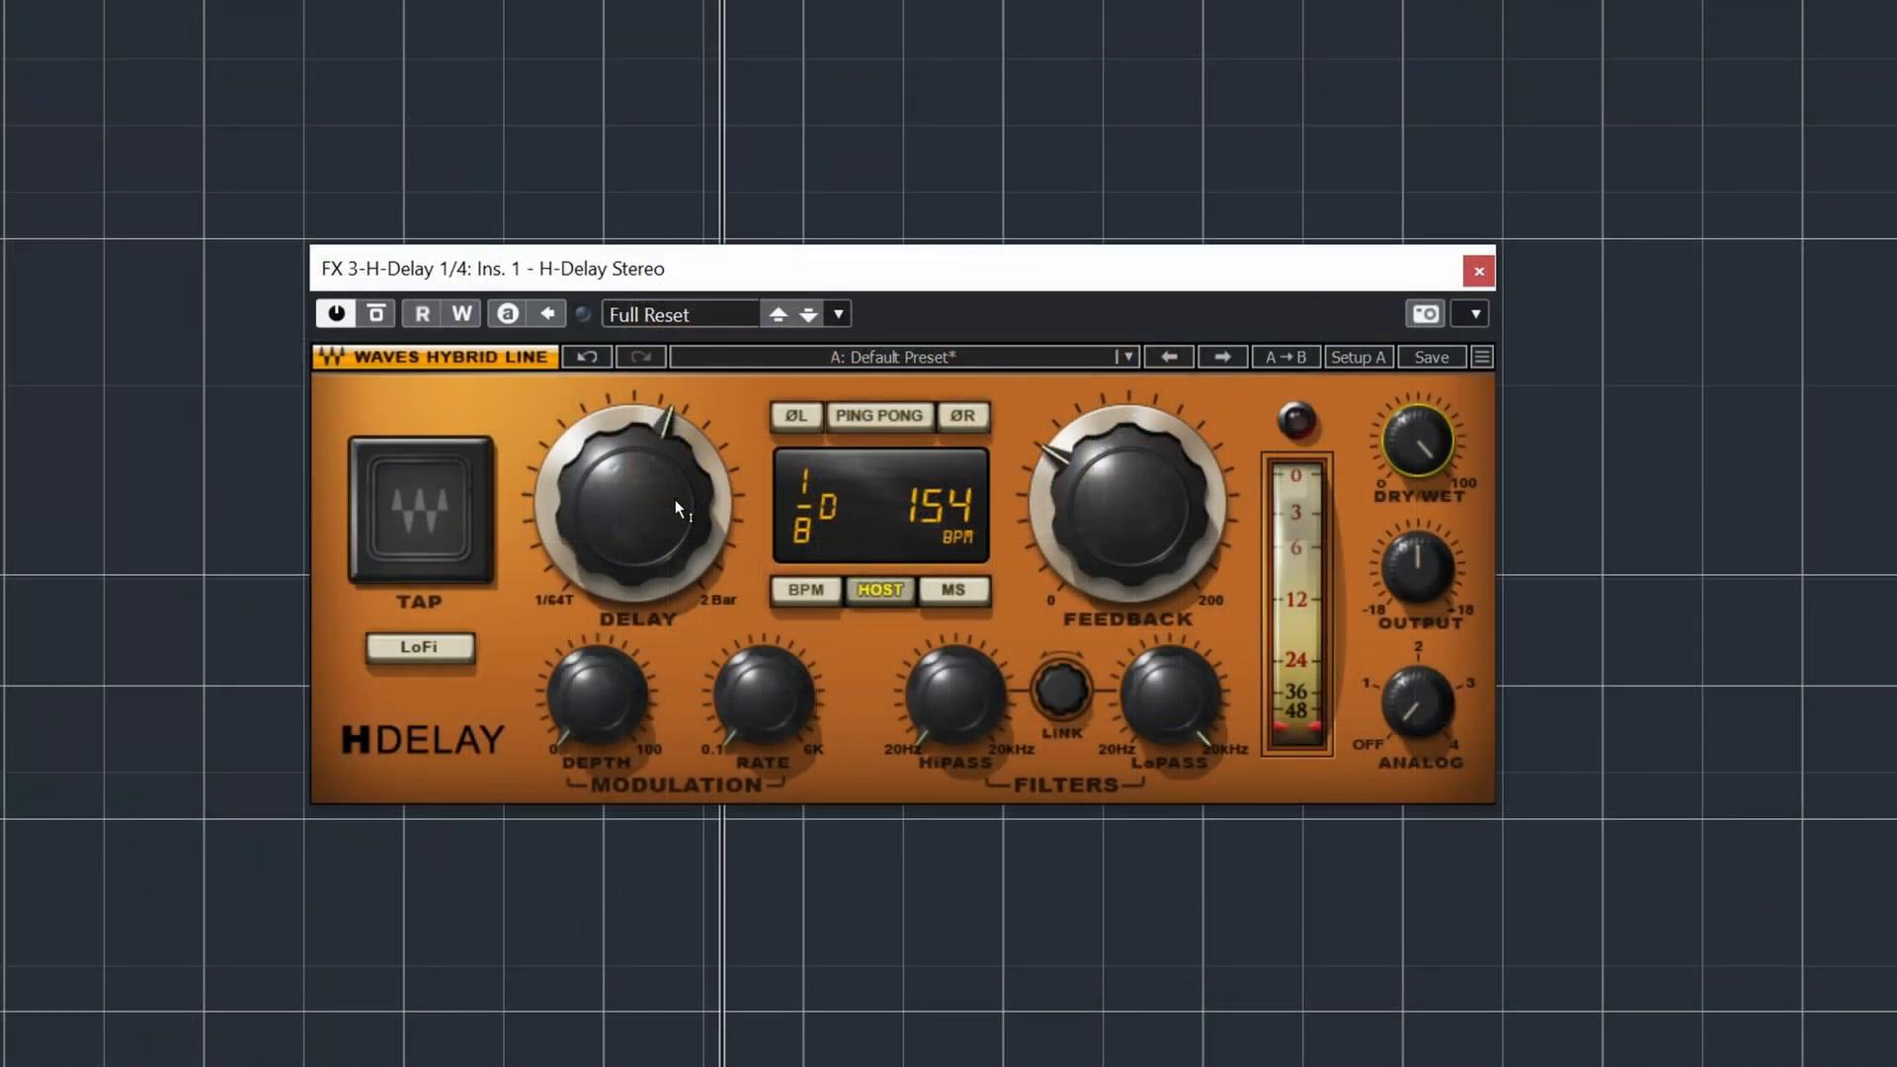
# Try host-synced delay times of 1/8 and 1/2 on the H-Delay and set it to 1/4.
pyautogui.moveTo(675, 502); pyautogui.dragTo(674, 470)
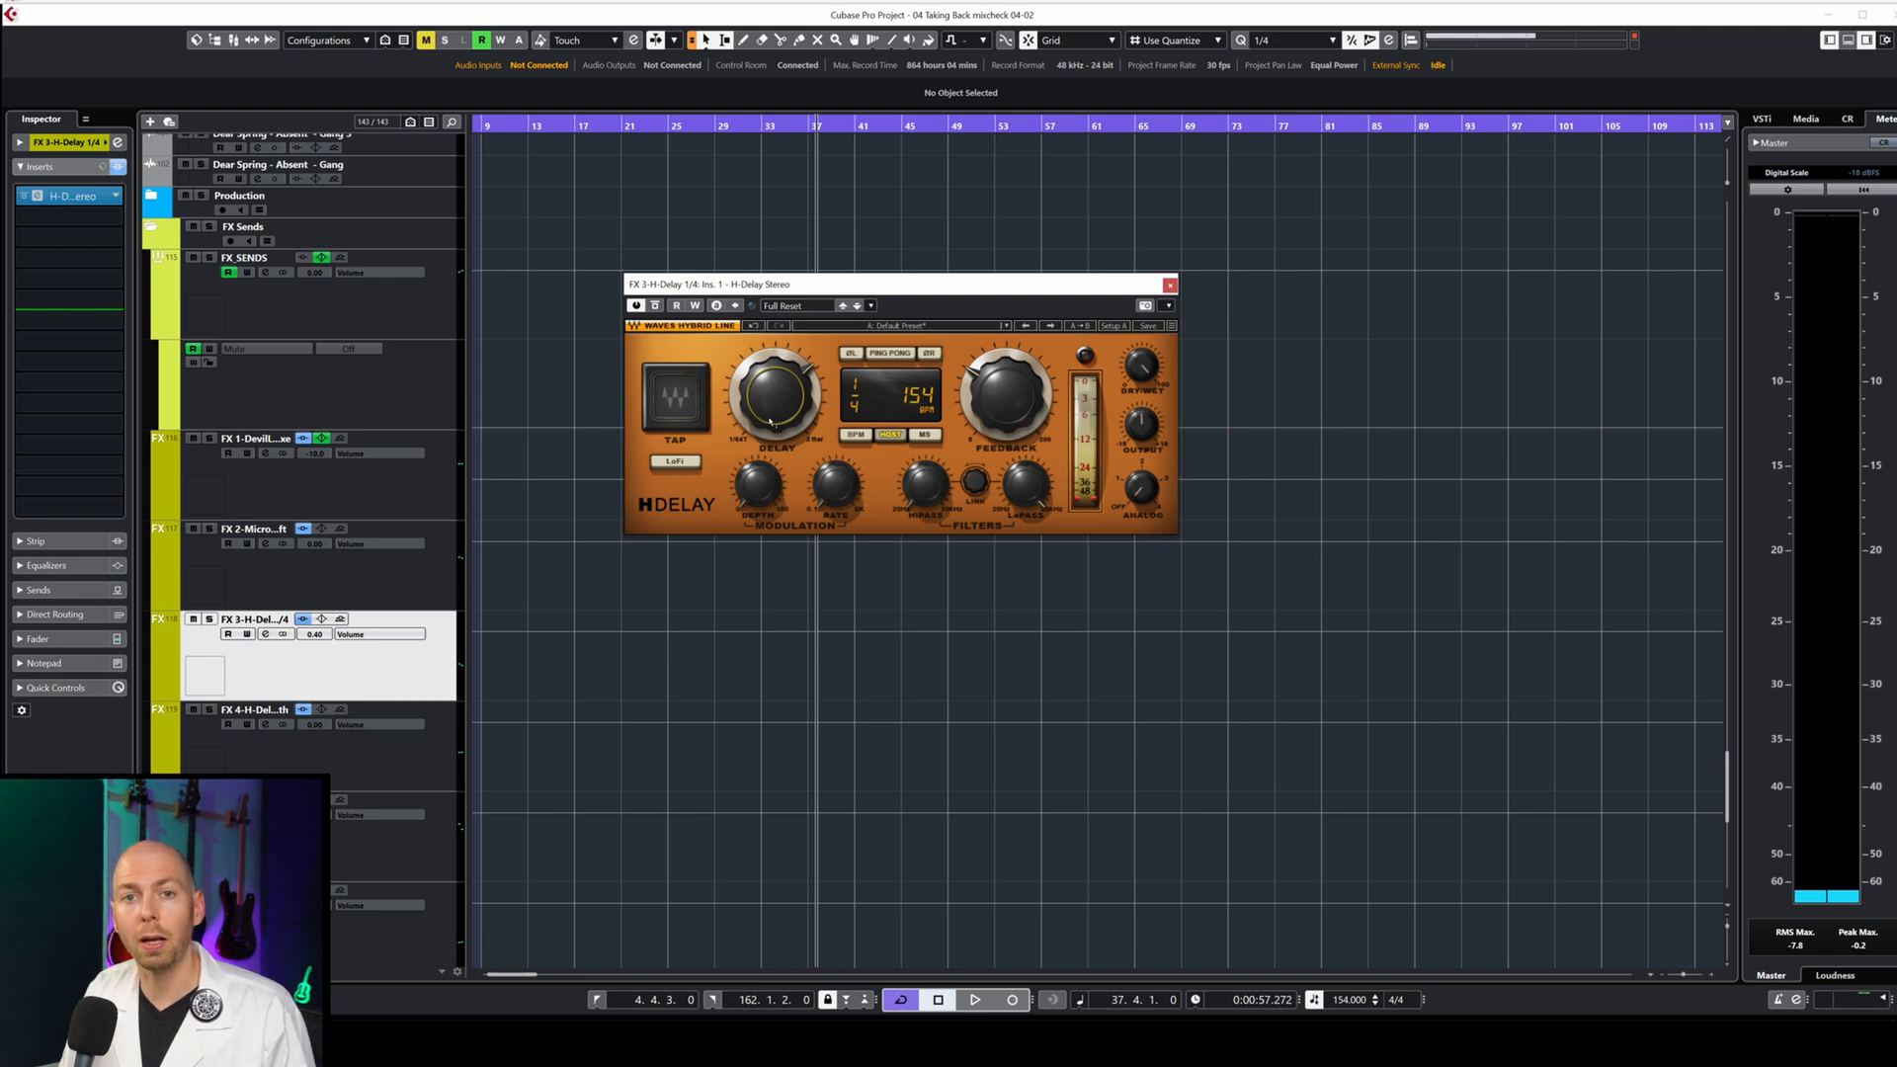
pyautogui.scroll(-5, 807, 403)
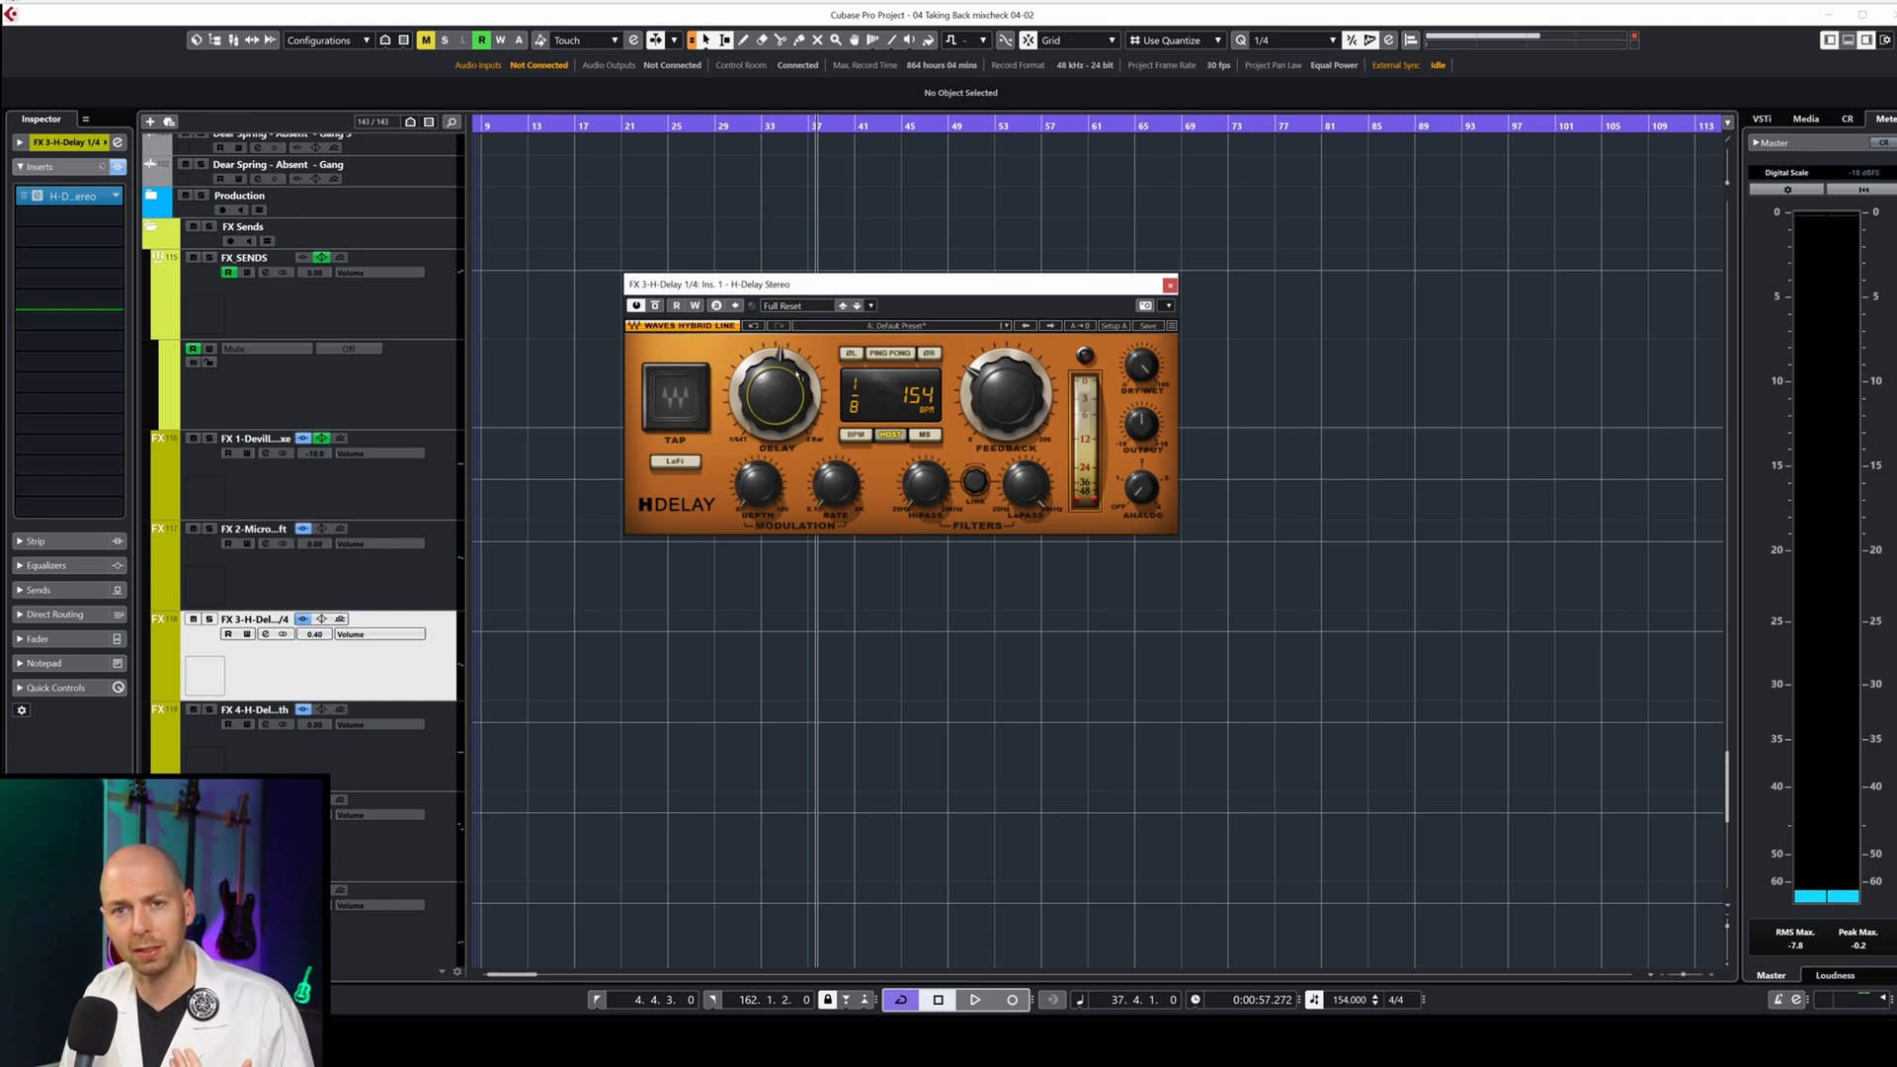
pyautogui.scroll(5, 807, 395)
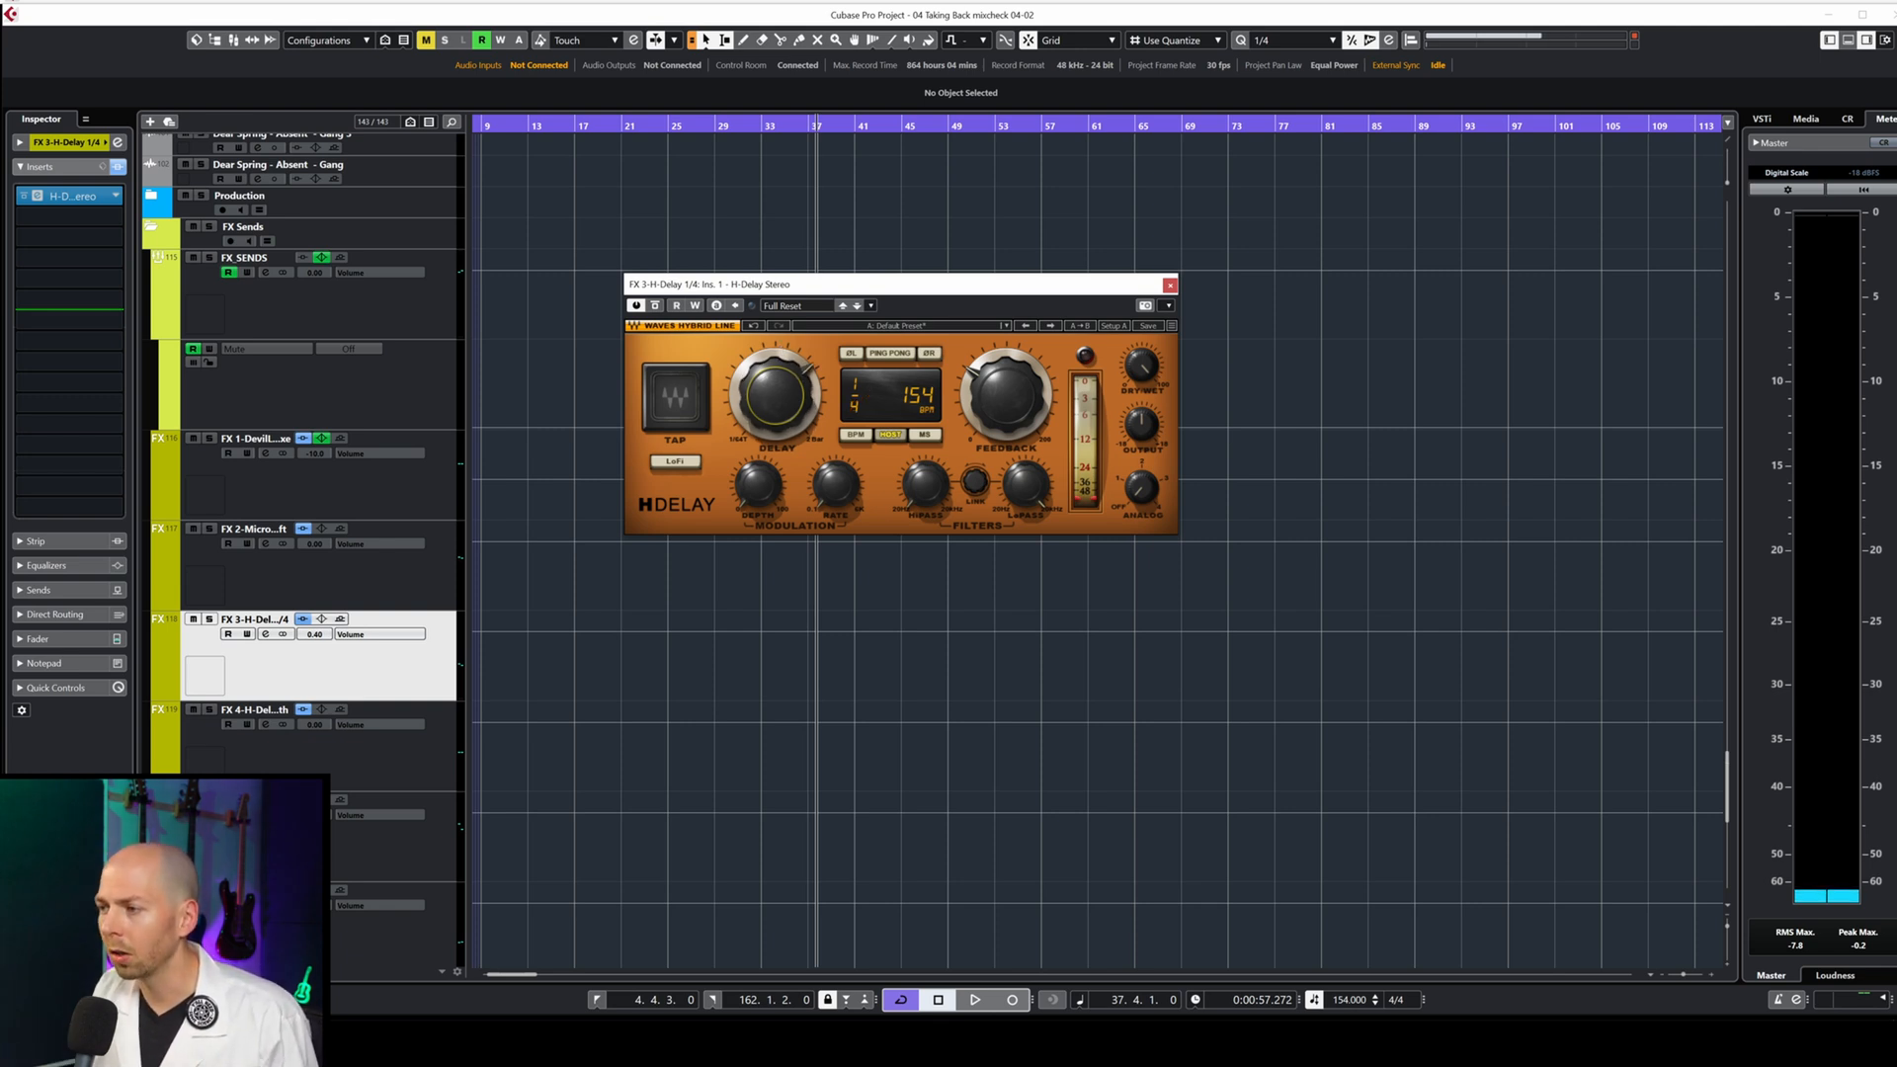
pyautogui.scroll(1, 816, 393)
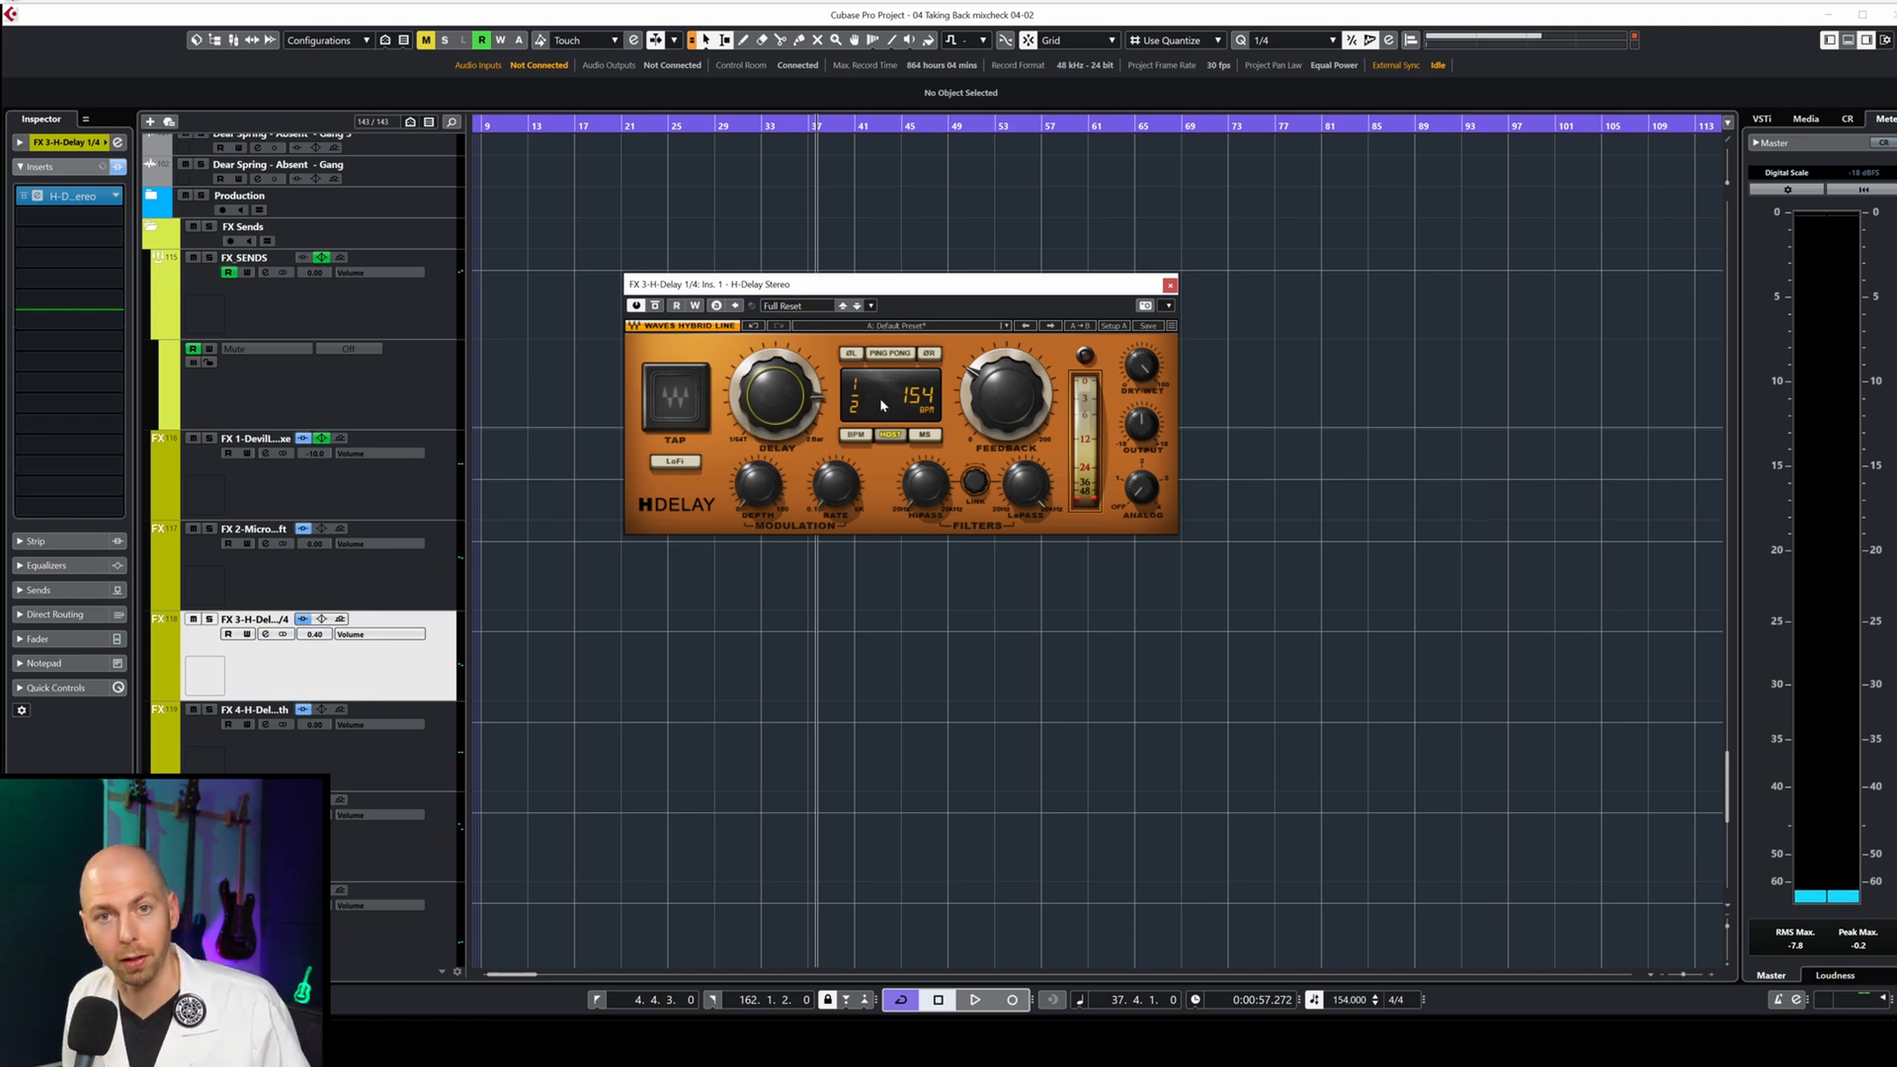
pyautogui.scroll(-2, 803, 395)
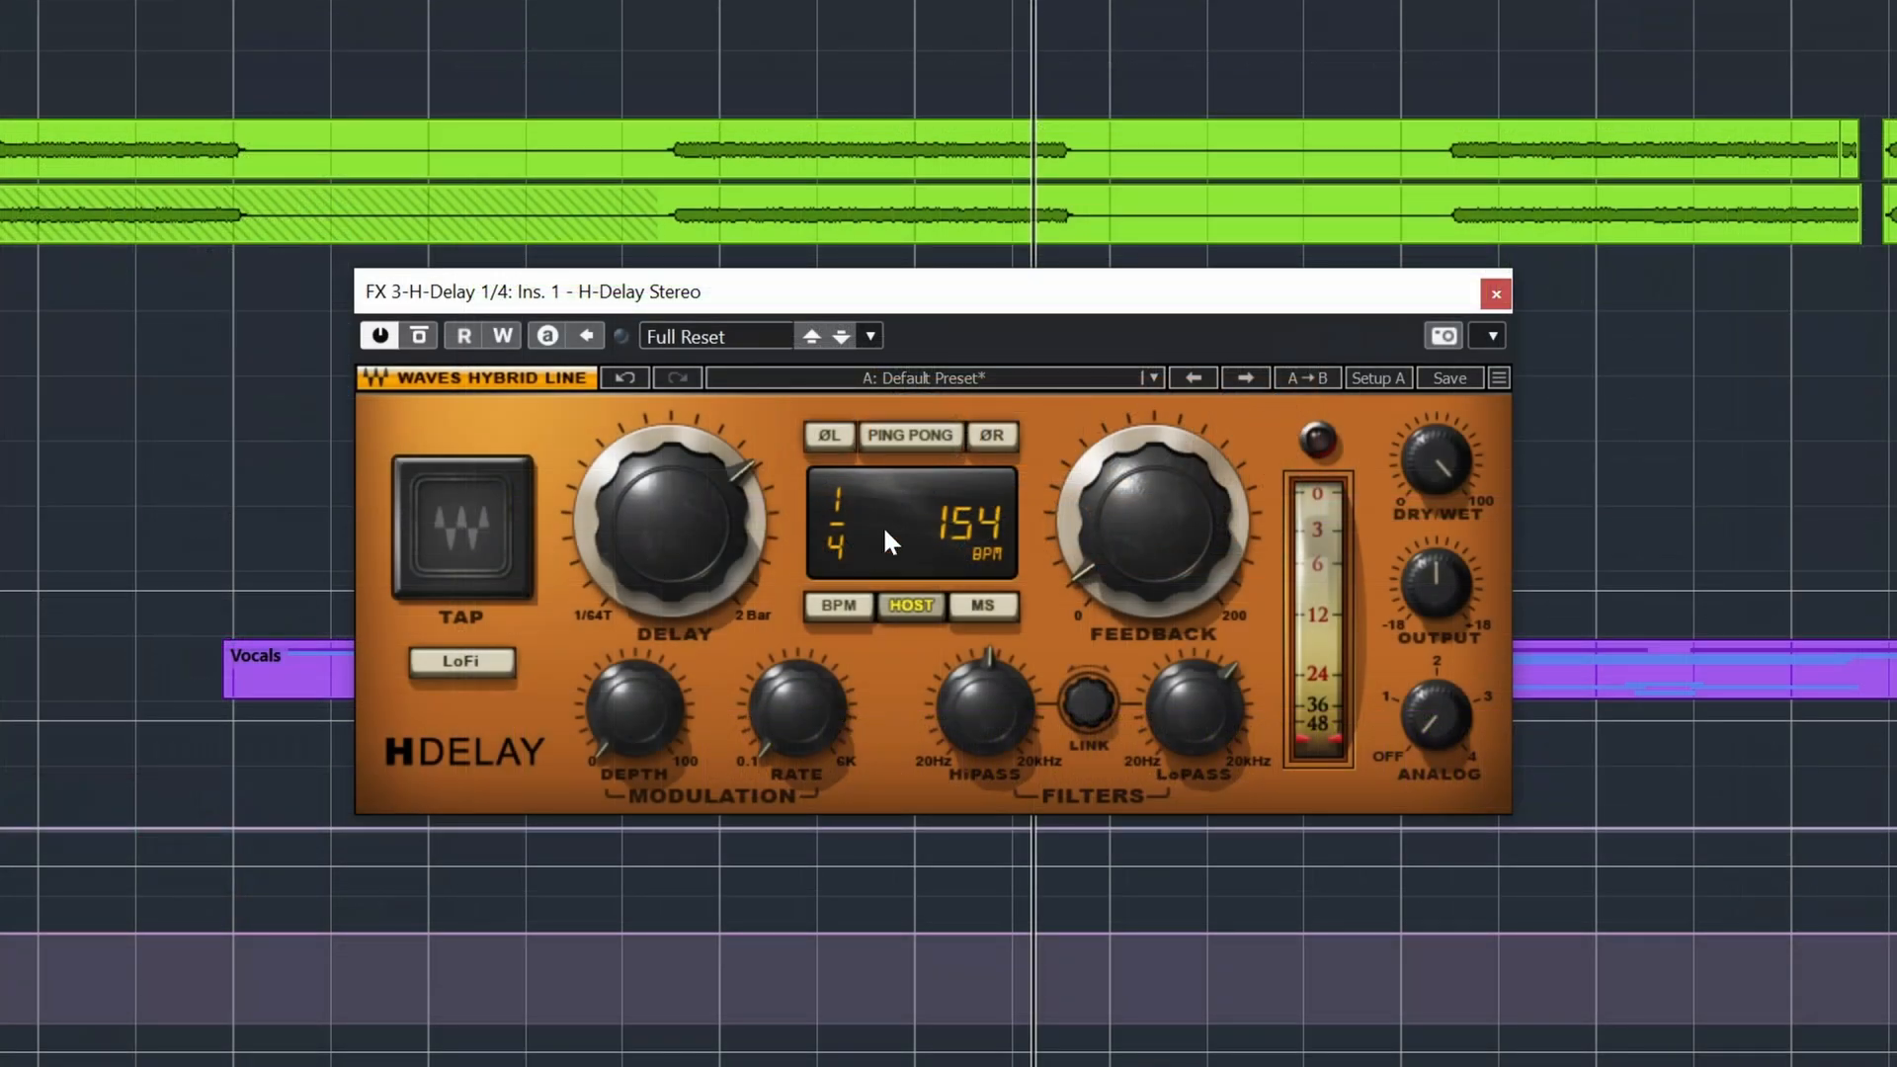
# Try the 1/2 triplet and dotted 1/4 delay times, switch the H-Delay to milliseconds, and set the delay to 492 ms.
pyautogui.moveTo(917, 442); pyautogui.dragTo(917, 424)
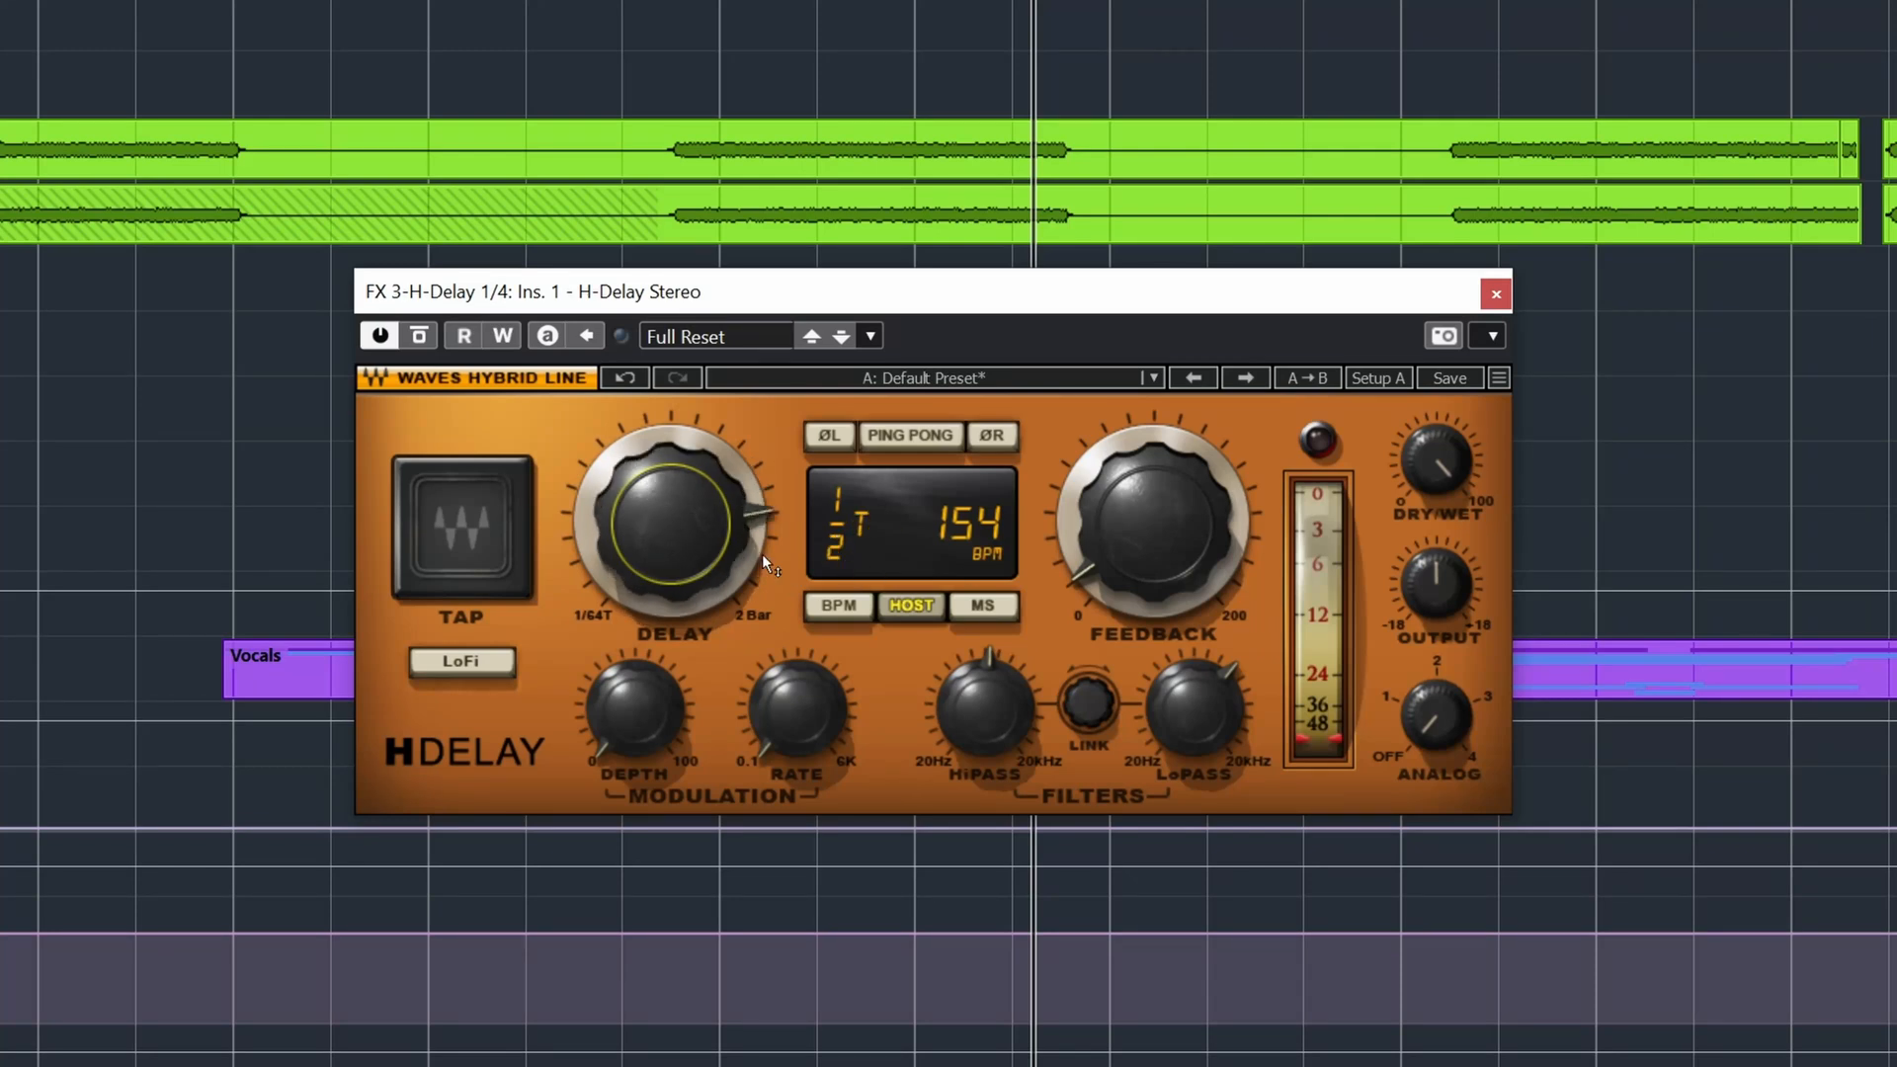
pyautogui.moveTo(614, 527); pyautogui.dragTo(614, 541)
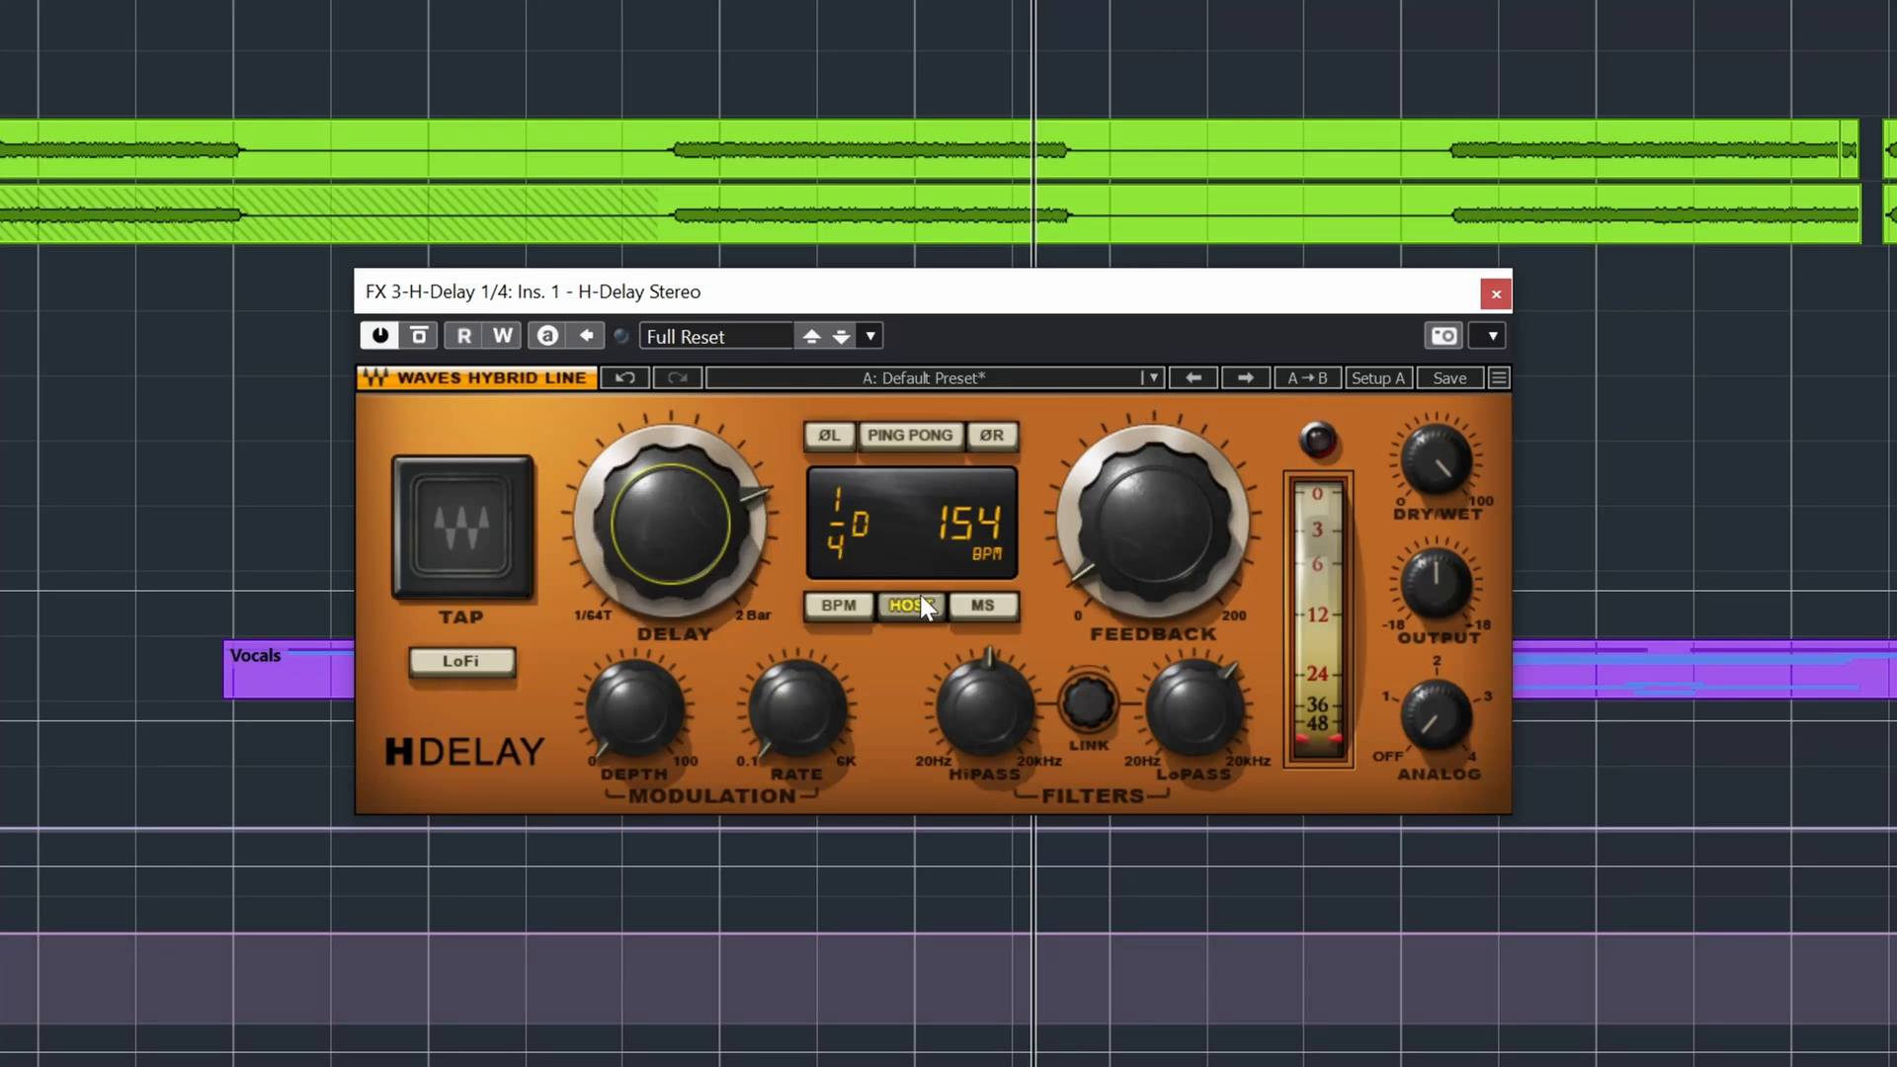
pyautogui.click(983, 605)
pyautogui.moveTo(618, 530); pyautogui.dragTo(619, 553)
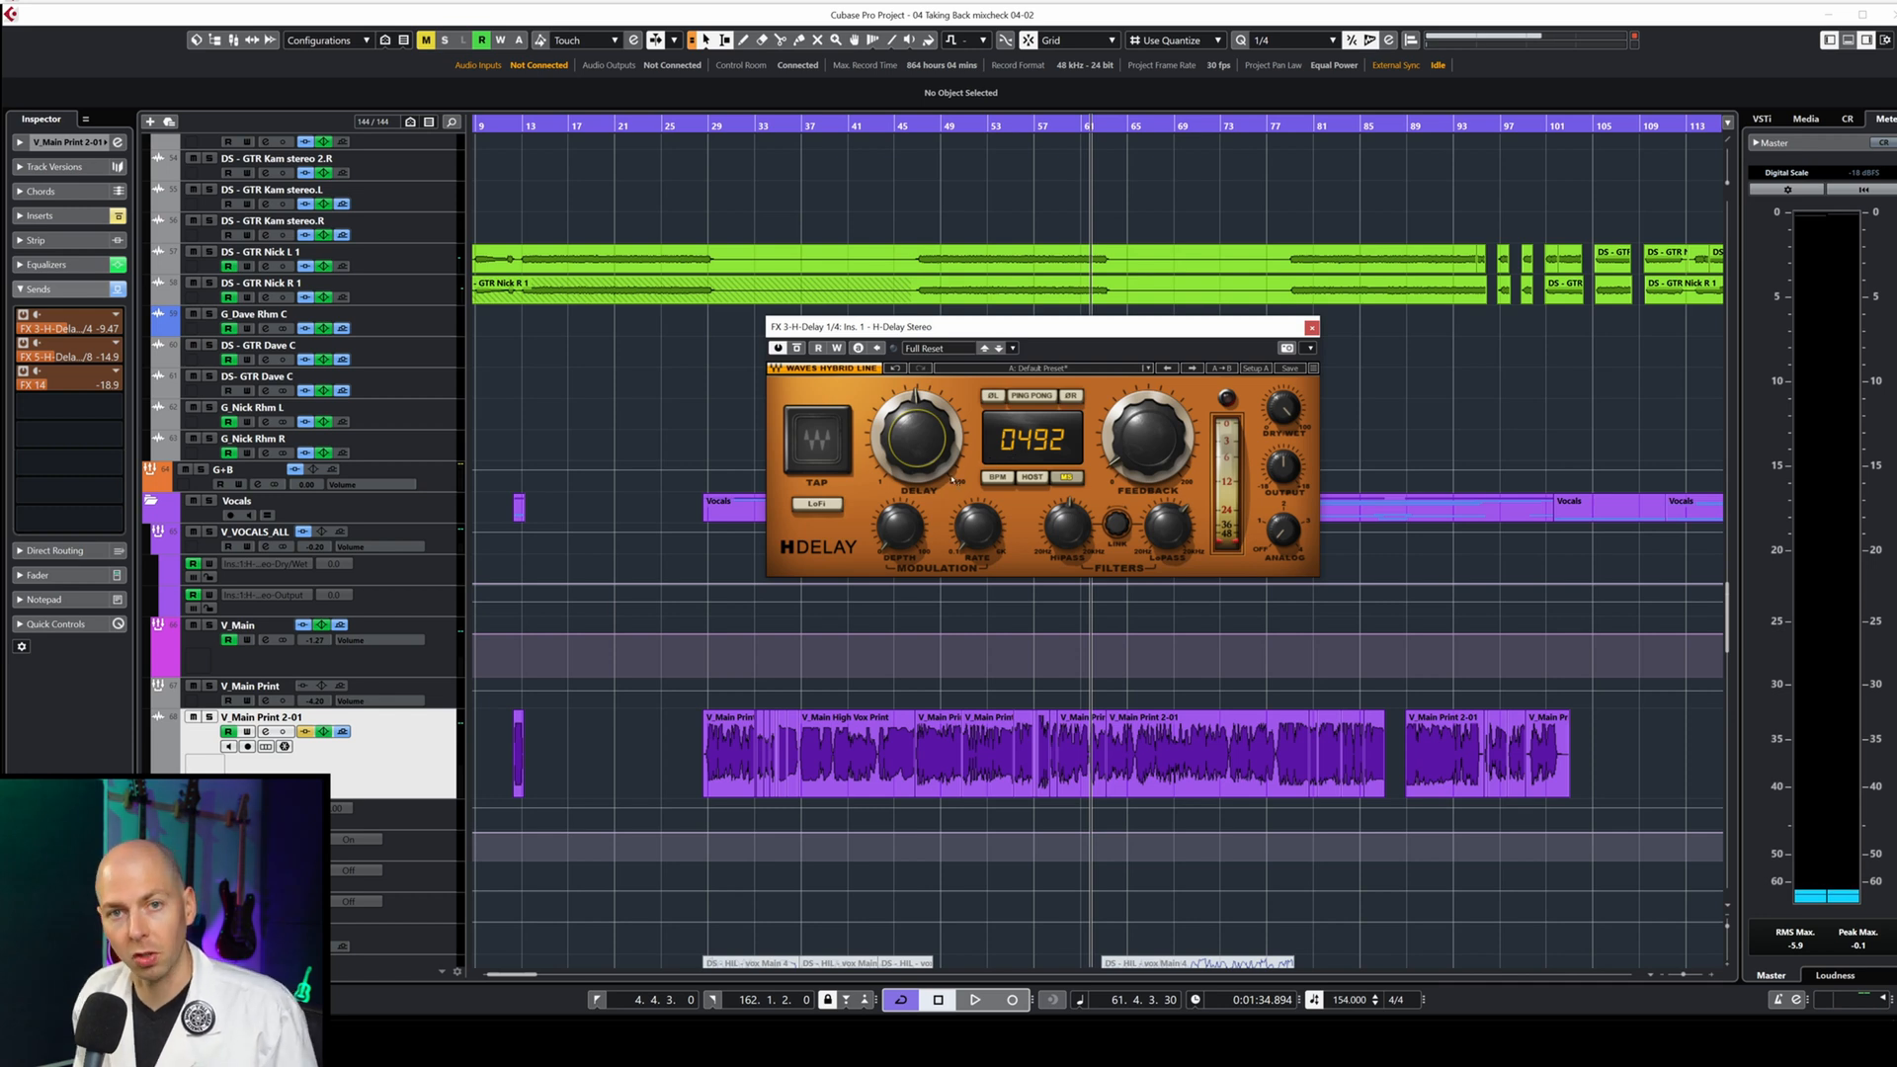
# Switch to the Calculator and divide 60000 by the 154 BPM tempo to get the quarter-note delay time.
pyautogui.moveTo(885, 463)
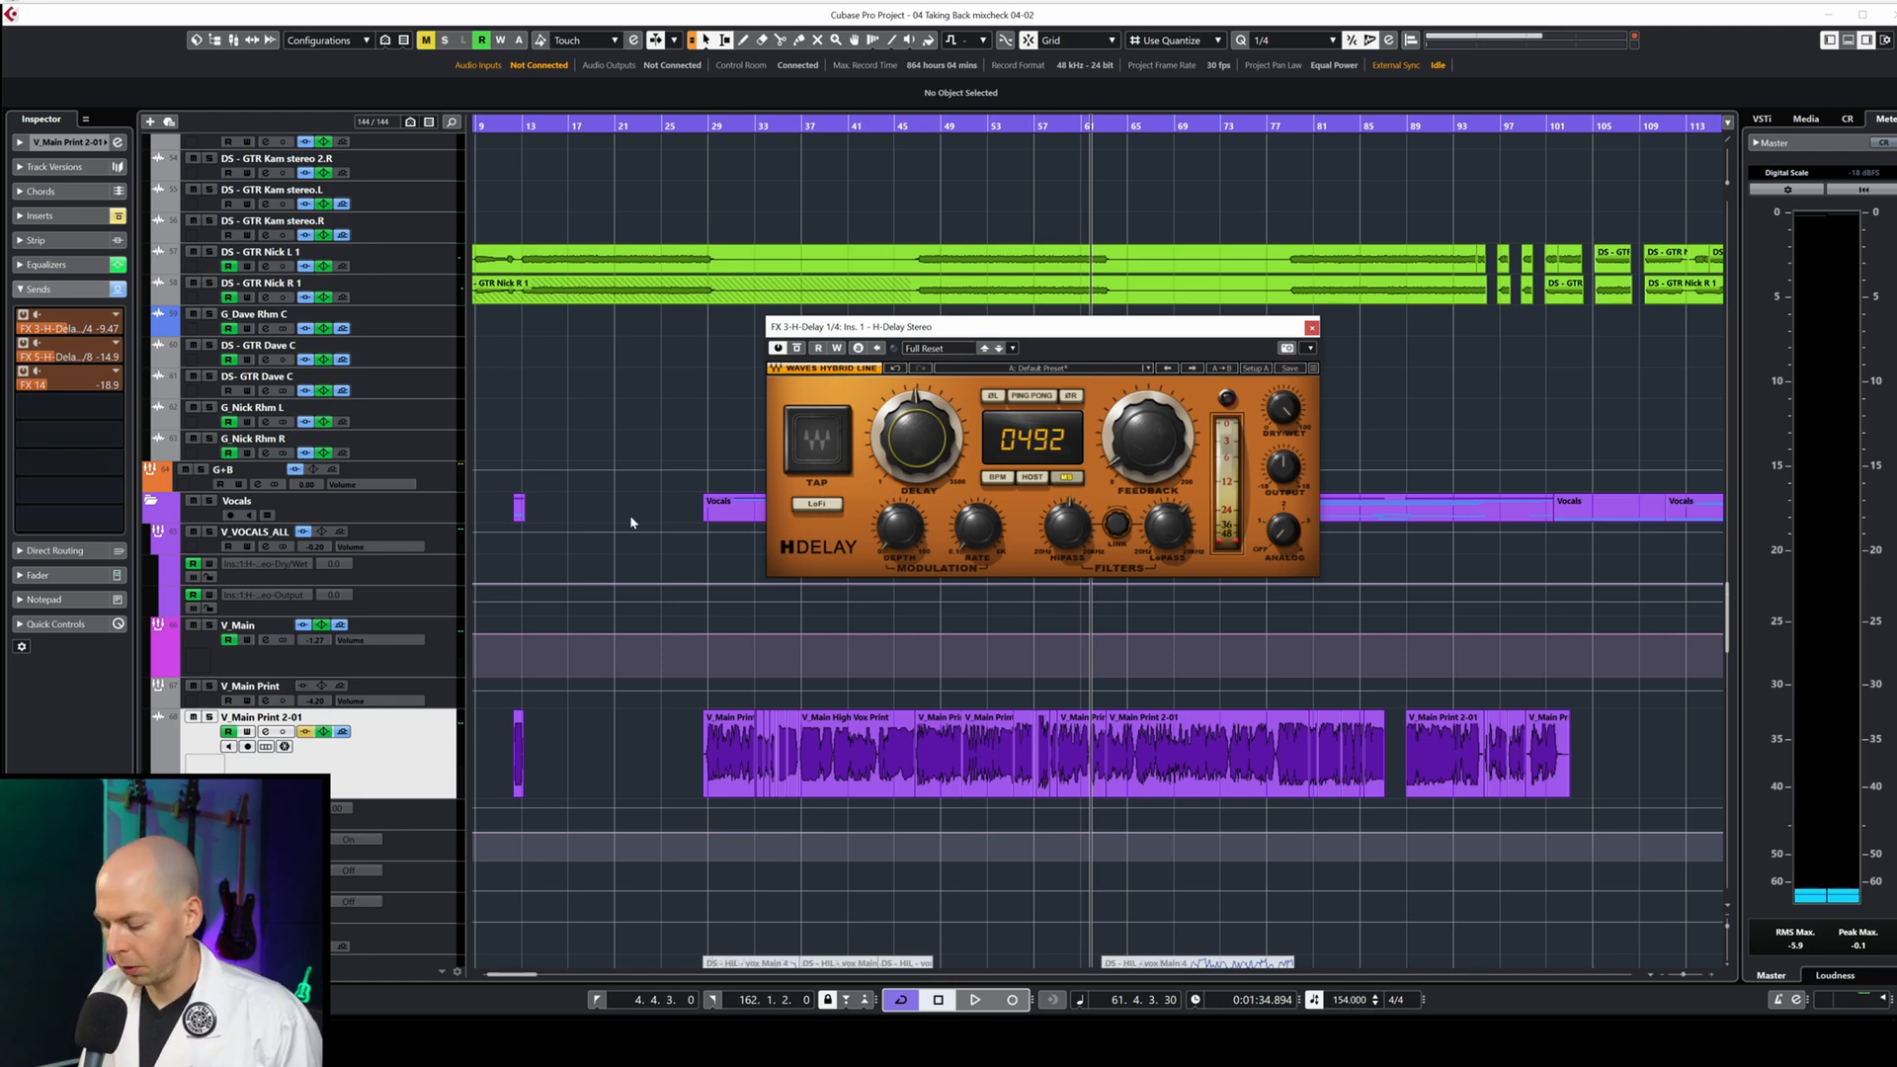
pyautogui.press('XF86Calculator')
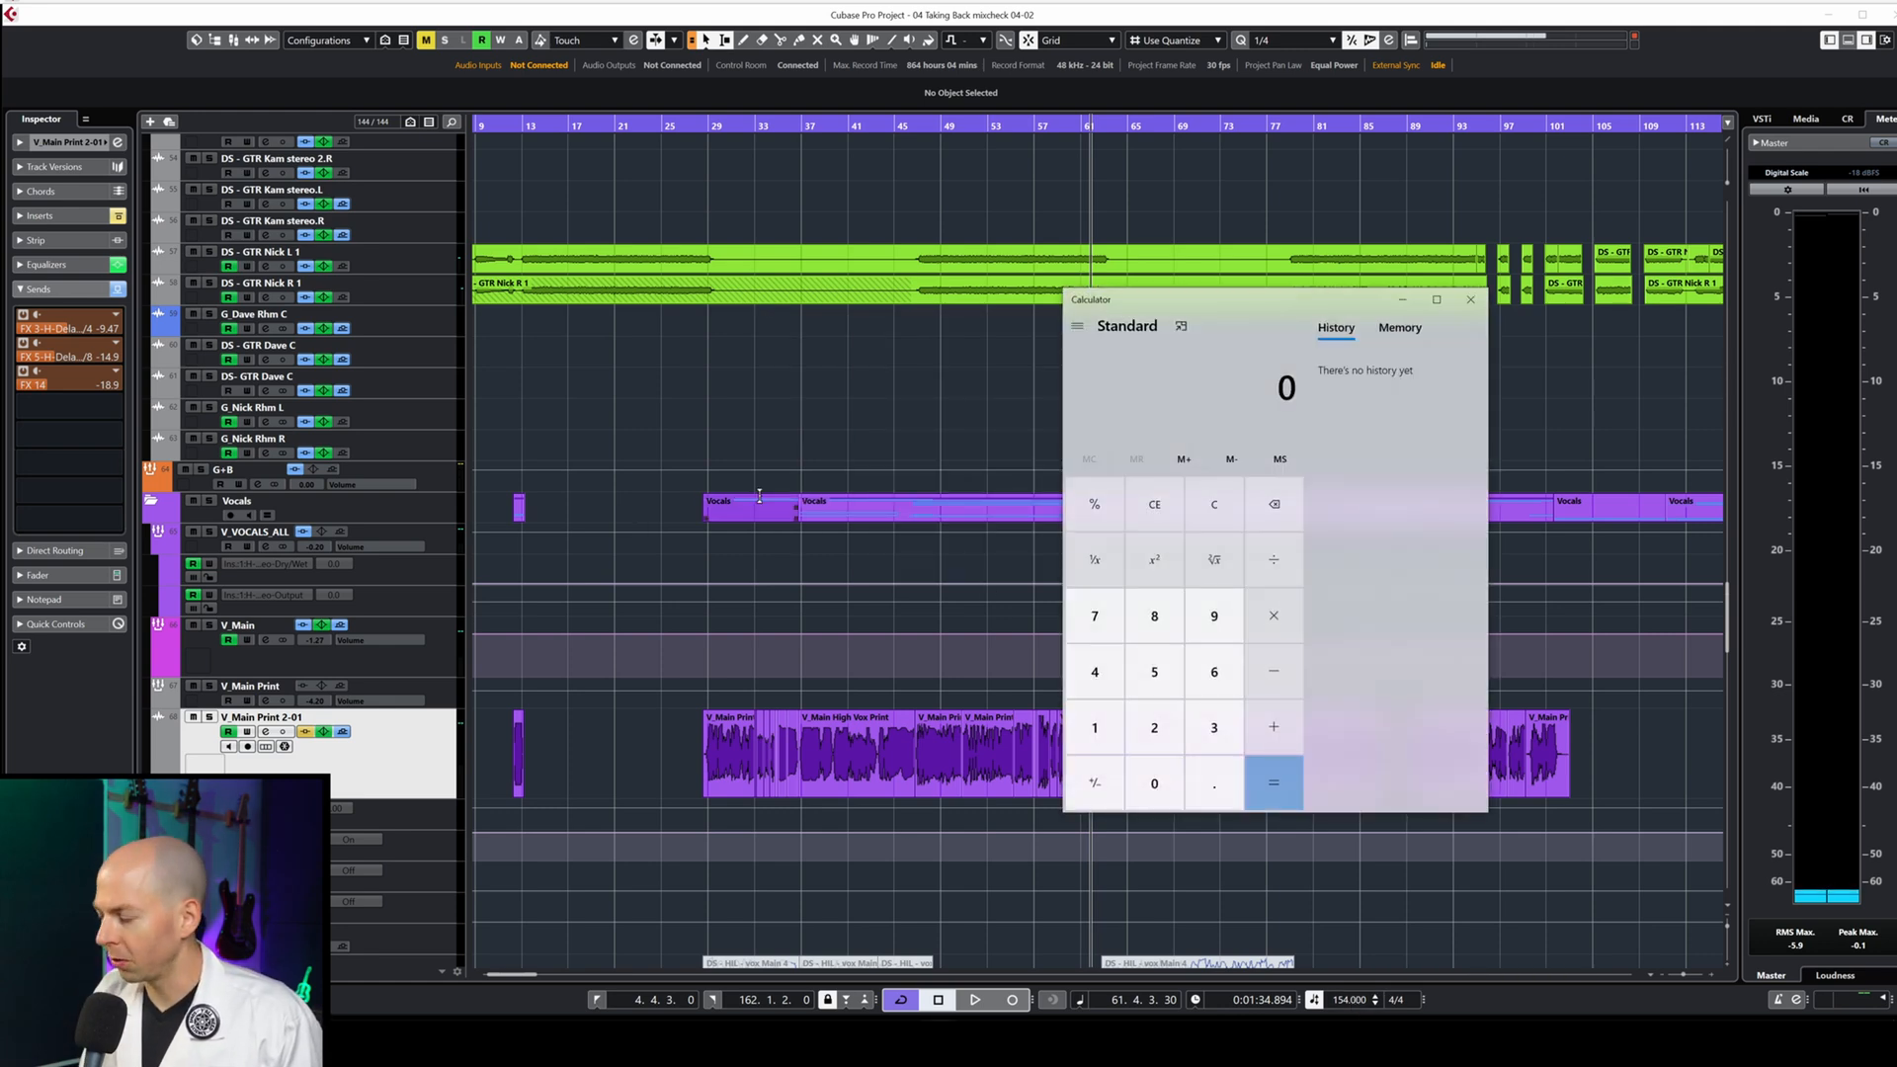
pyautogui.write('600000')
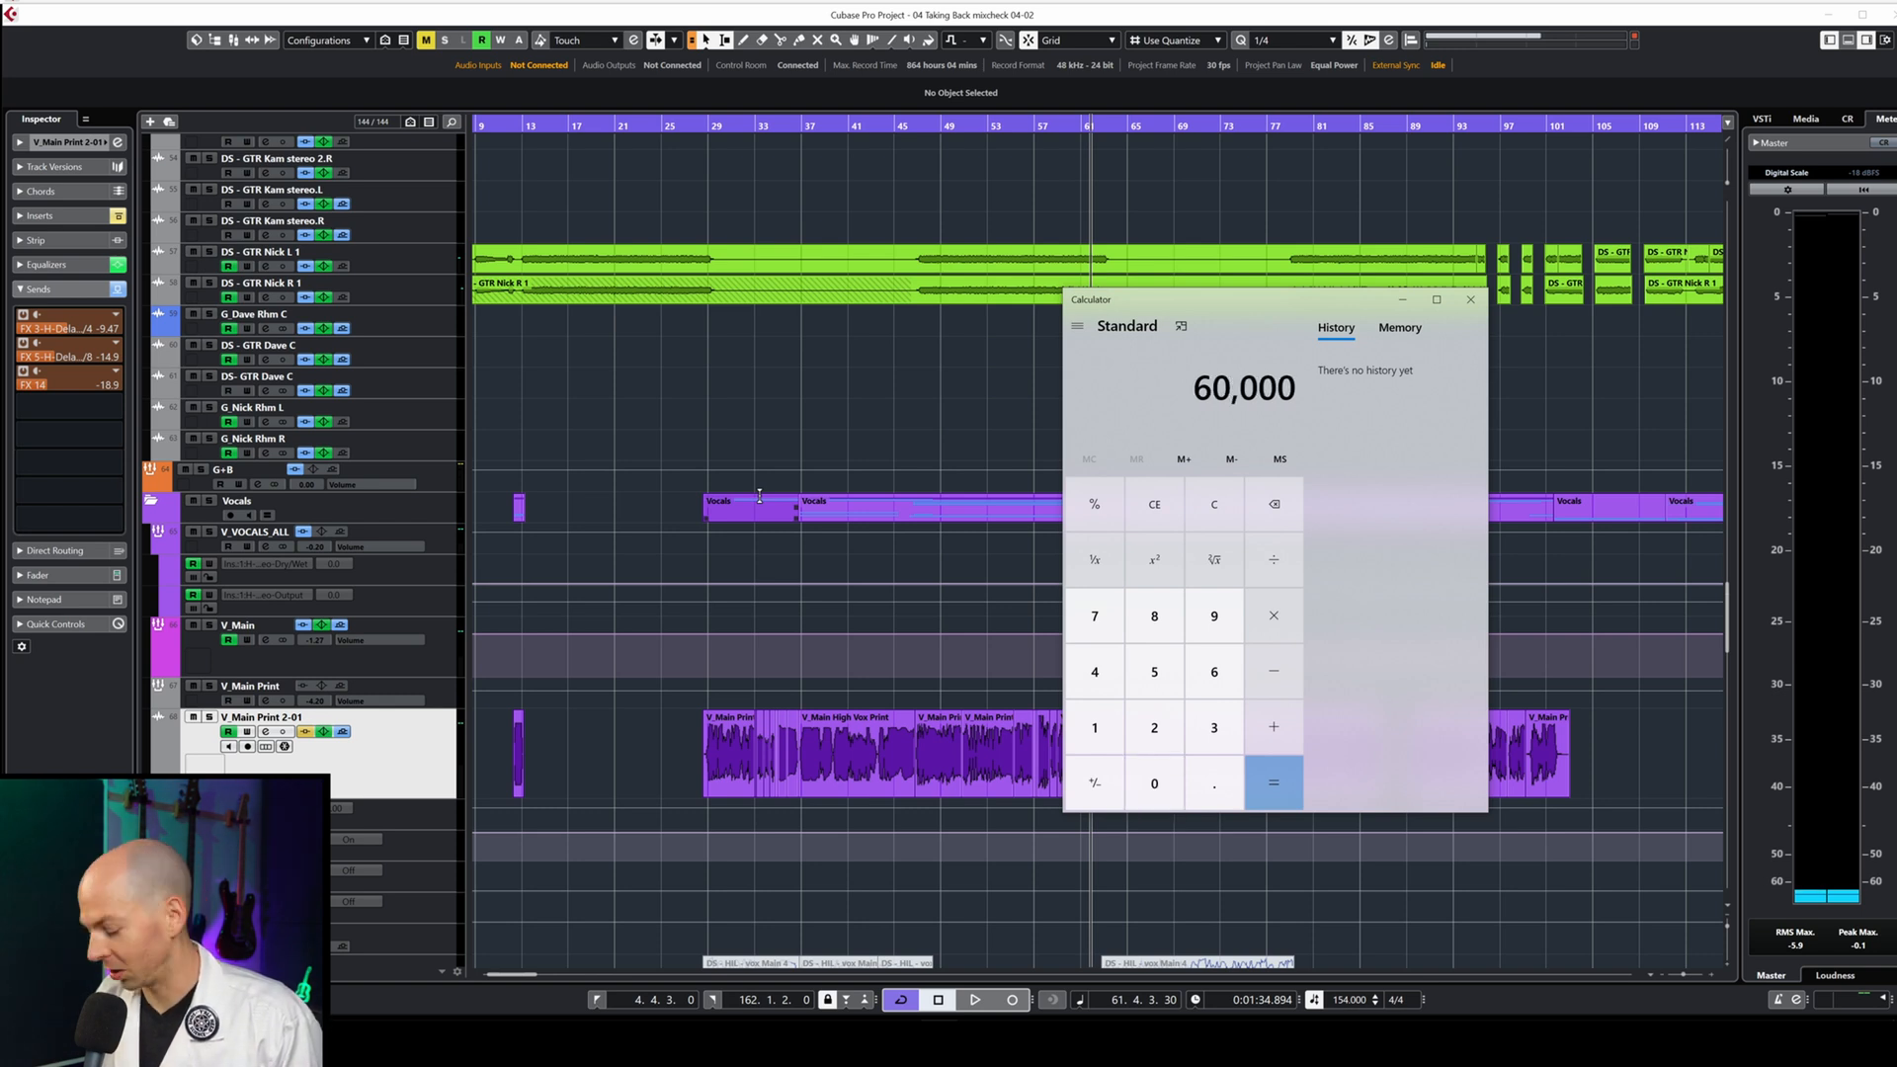
pyautogui.press('/')
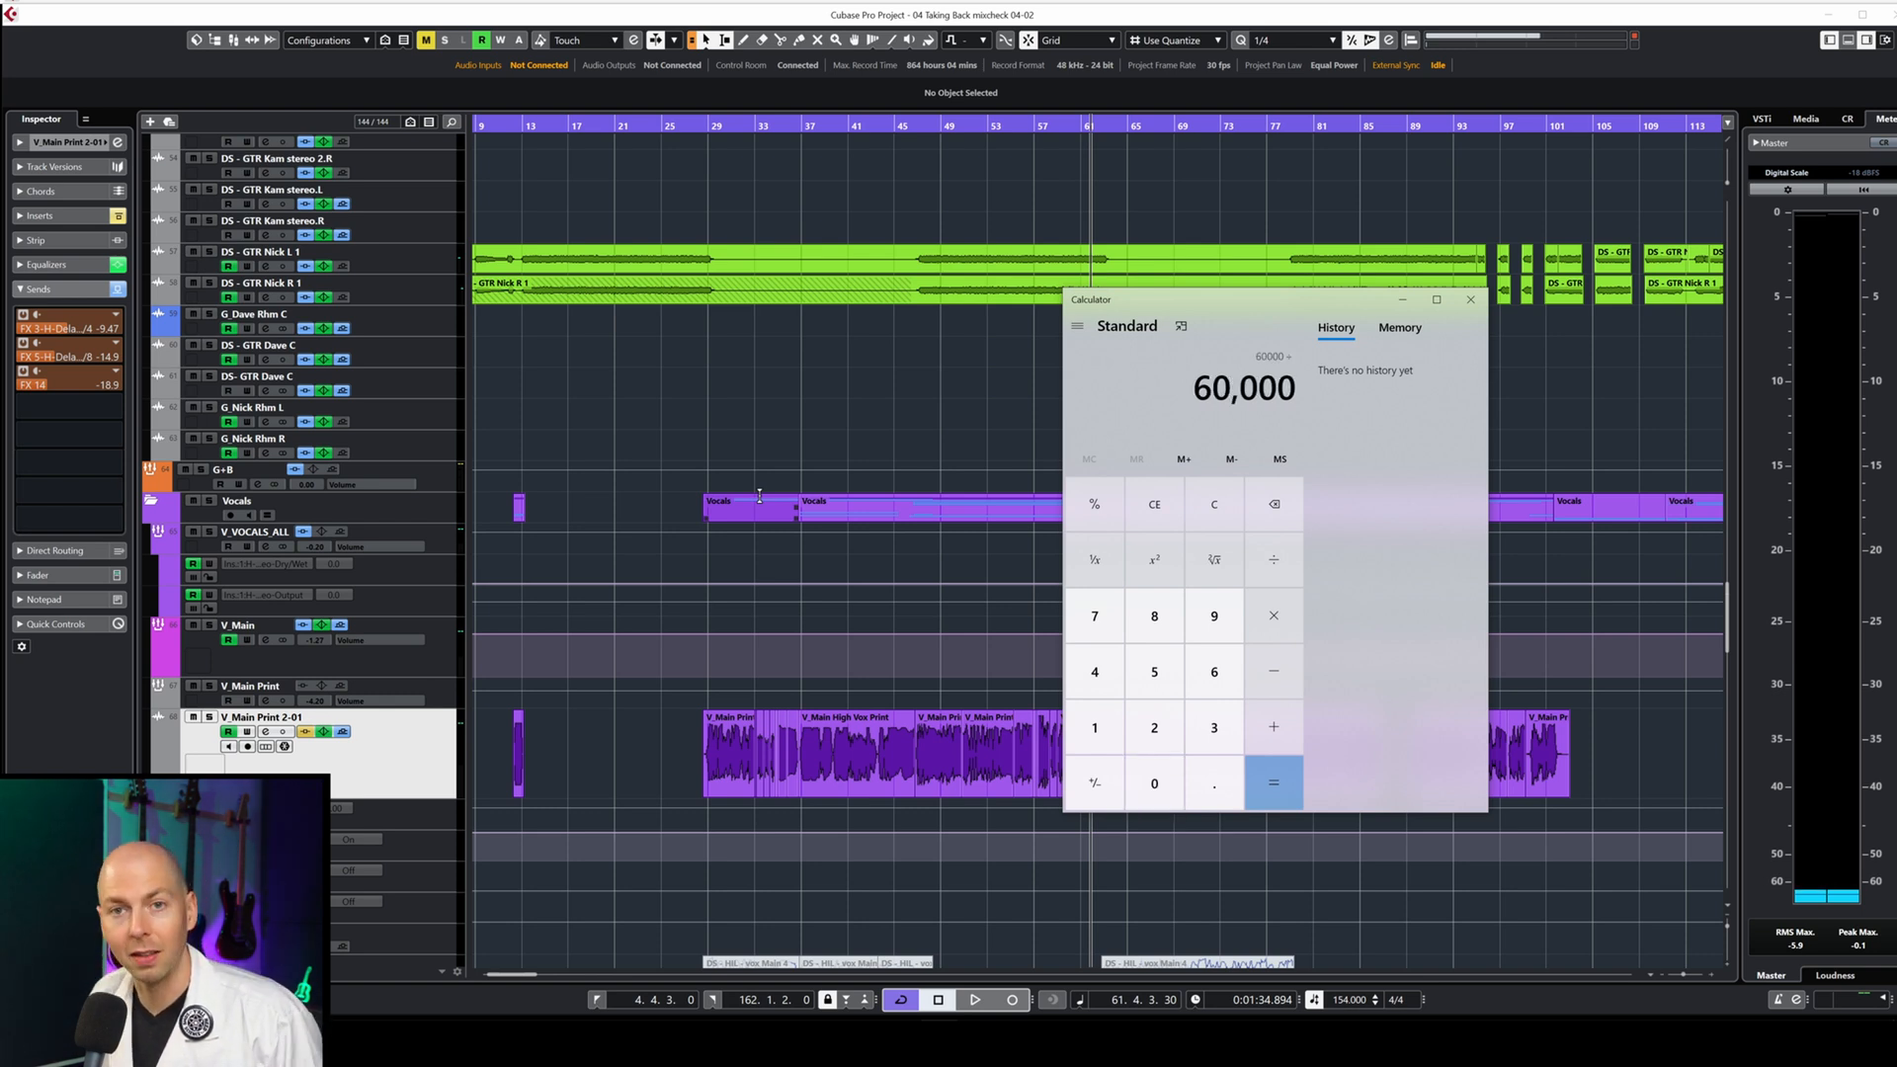
pyautogui.write('154')
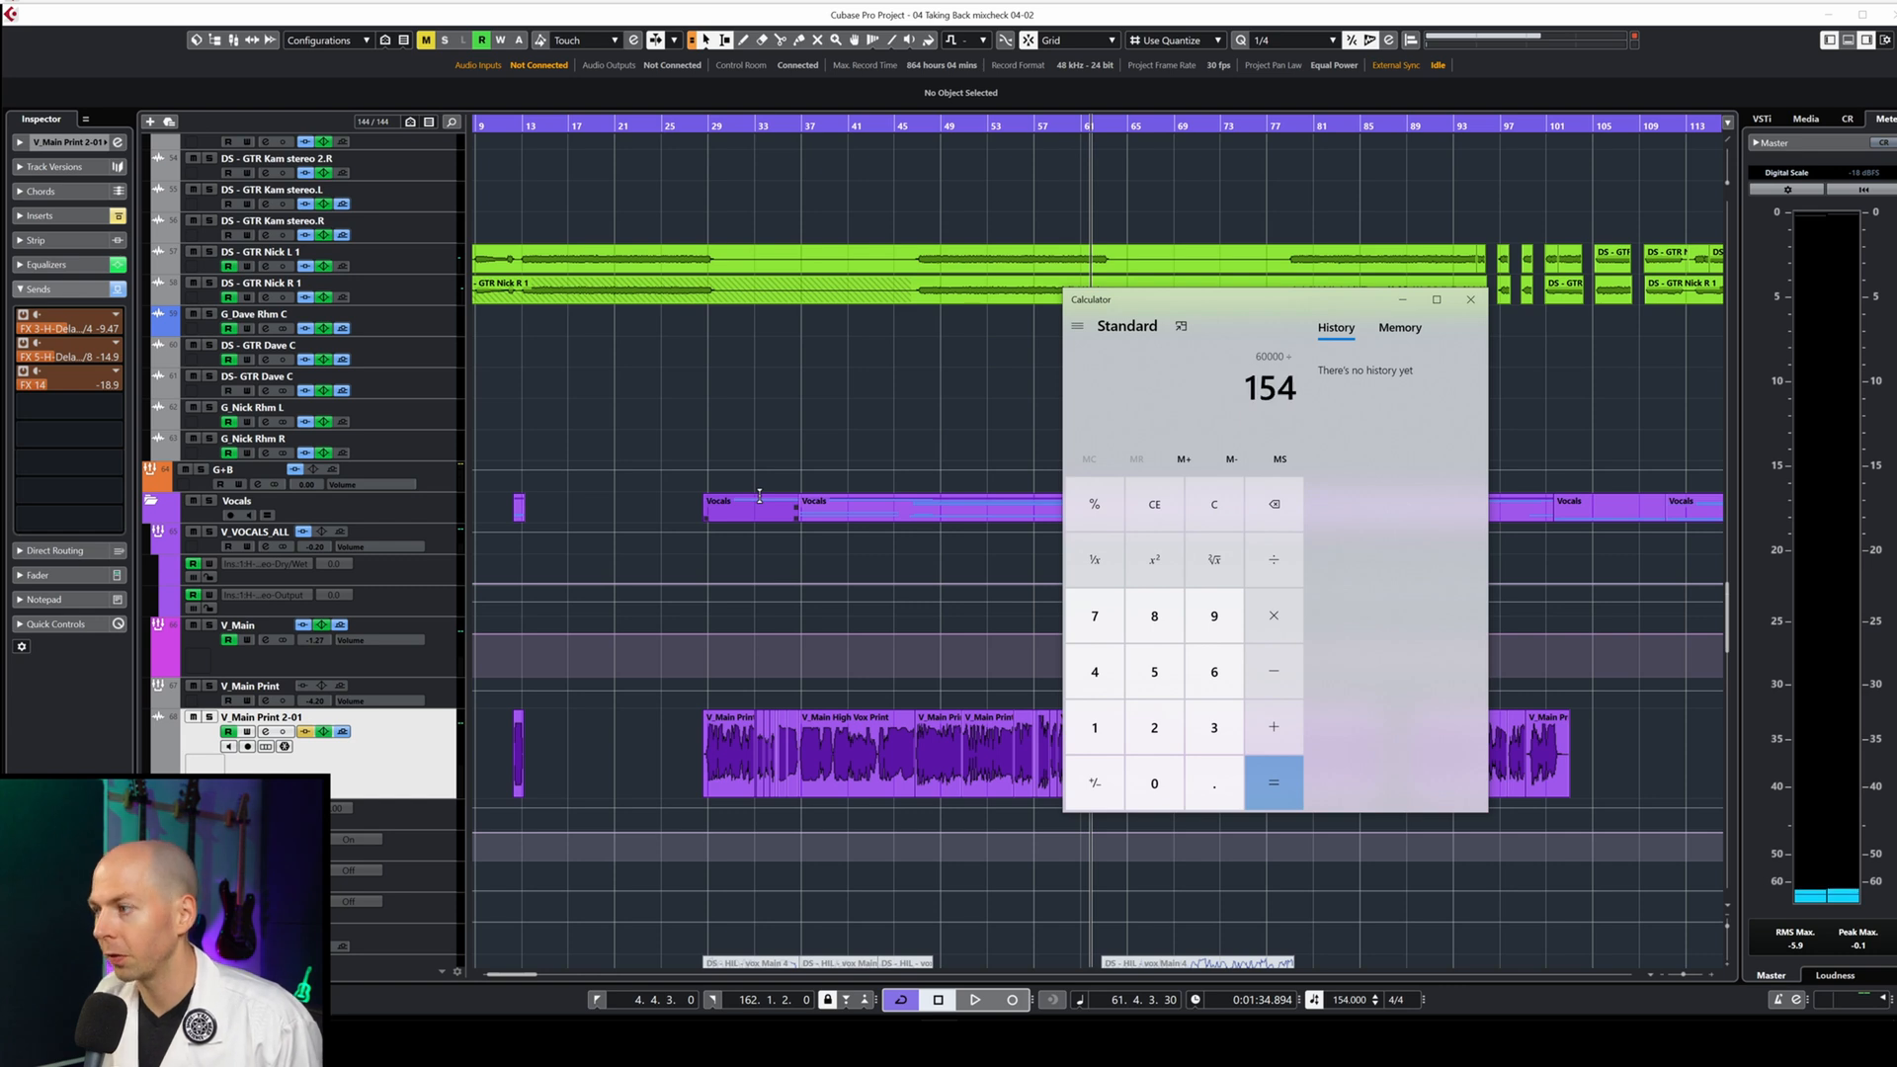
pyautogui.press('Return')
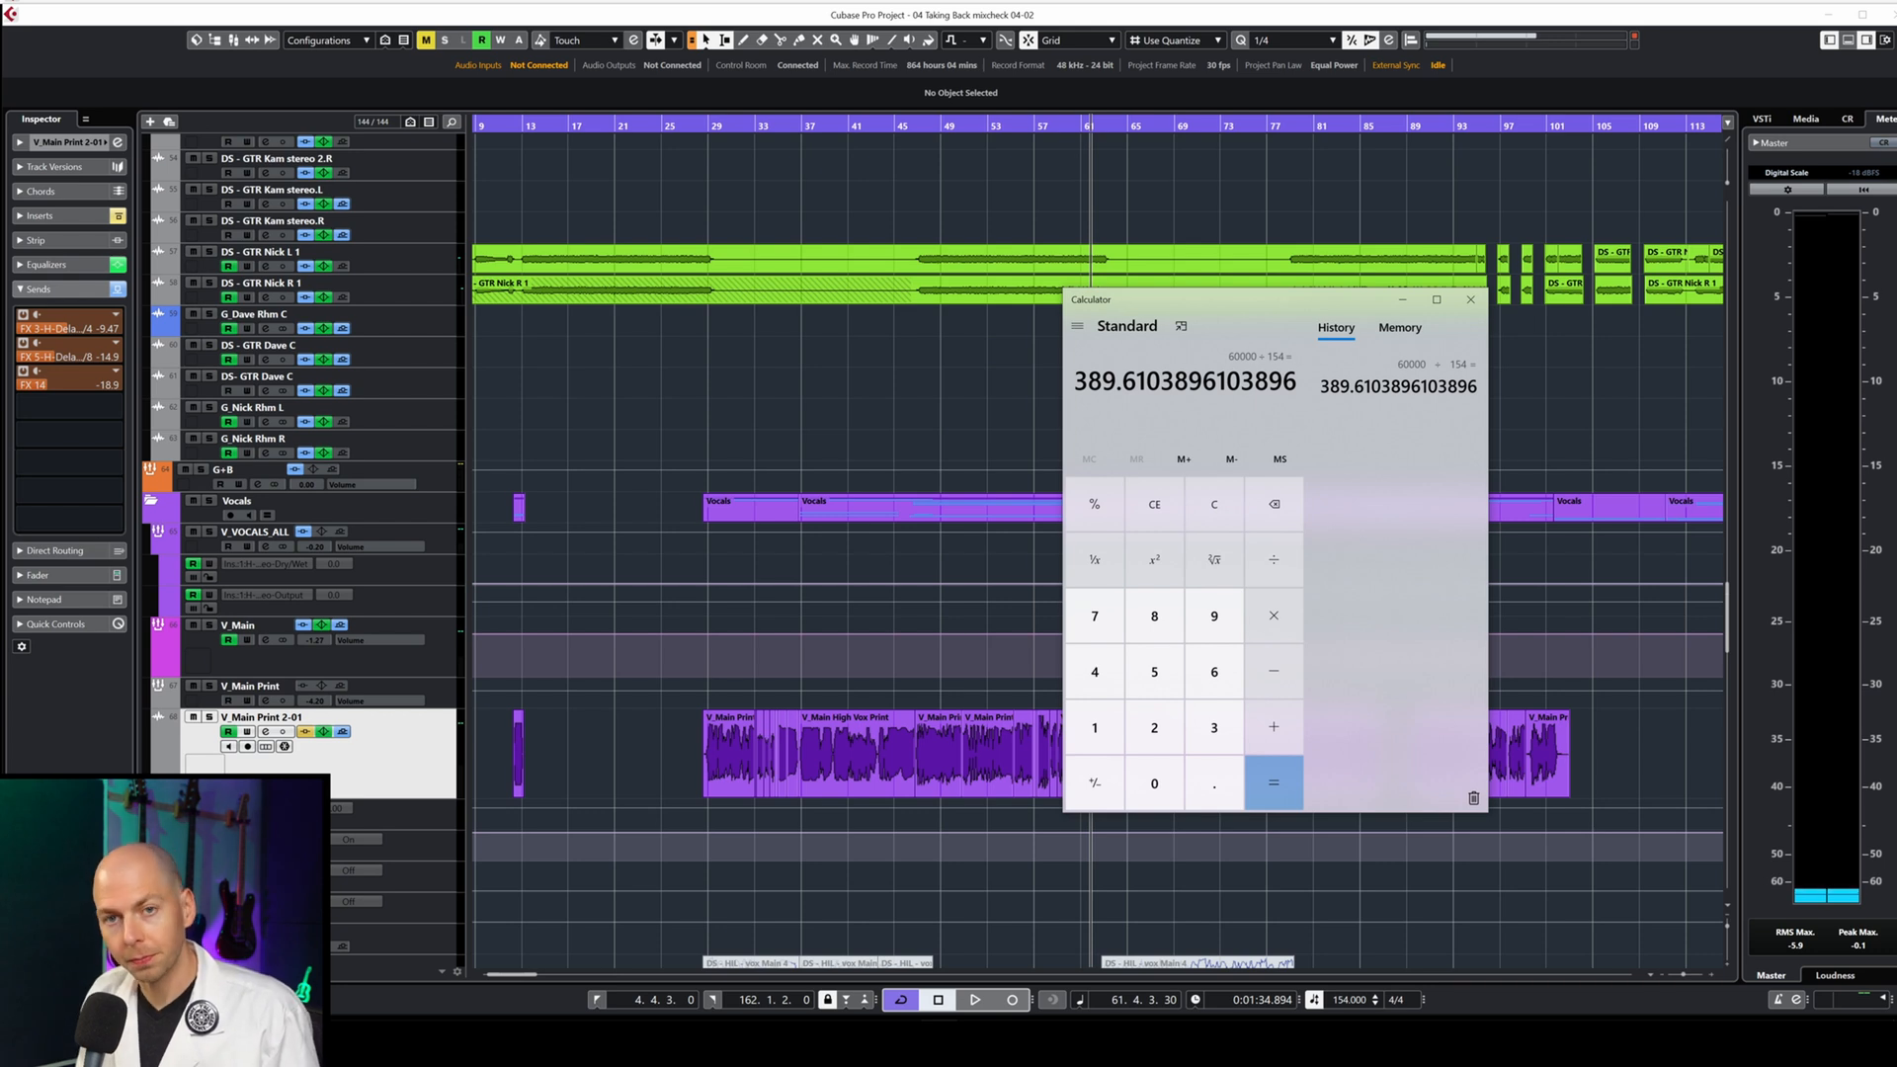
# Work out the related note lengths by multiplying the quarter-note time by 2 and dividing by 2 twice.
pyautogui.write('*2')
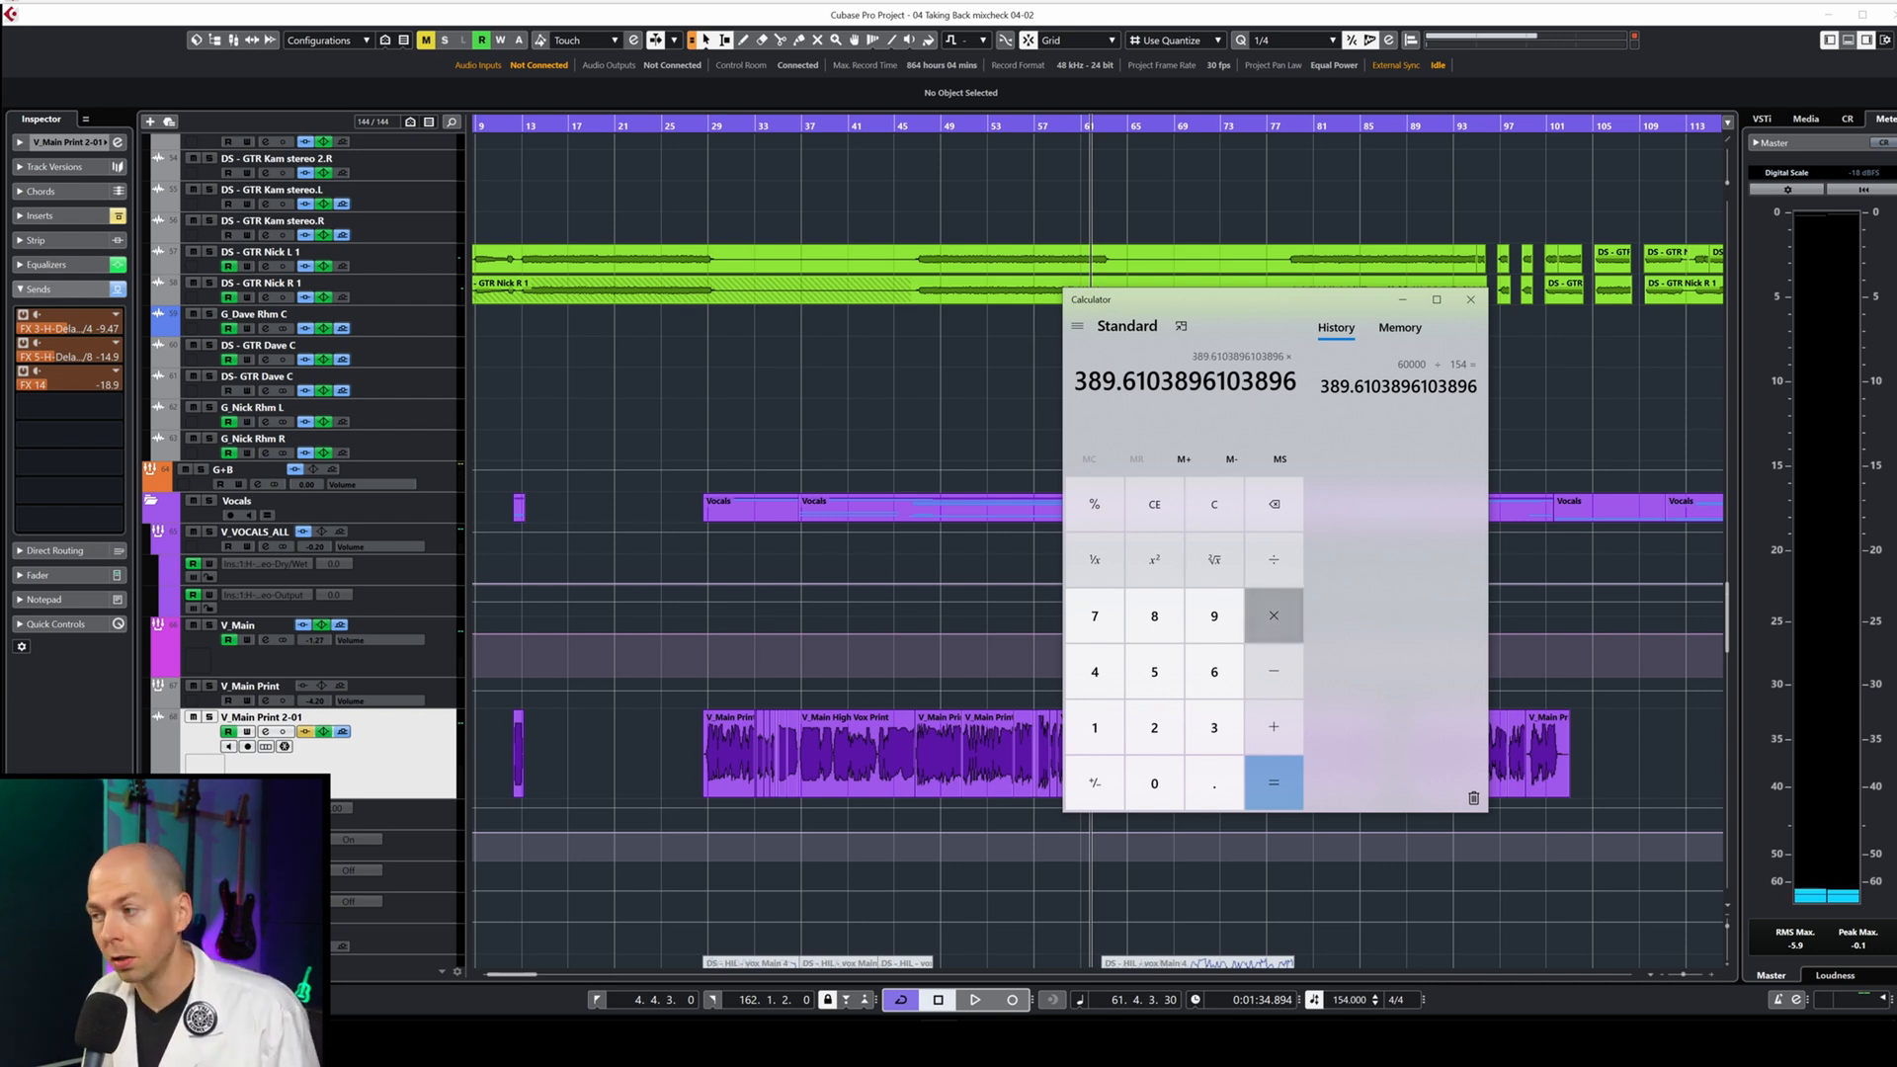
pyautogui.press('Return')
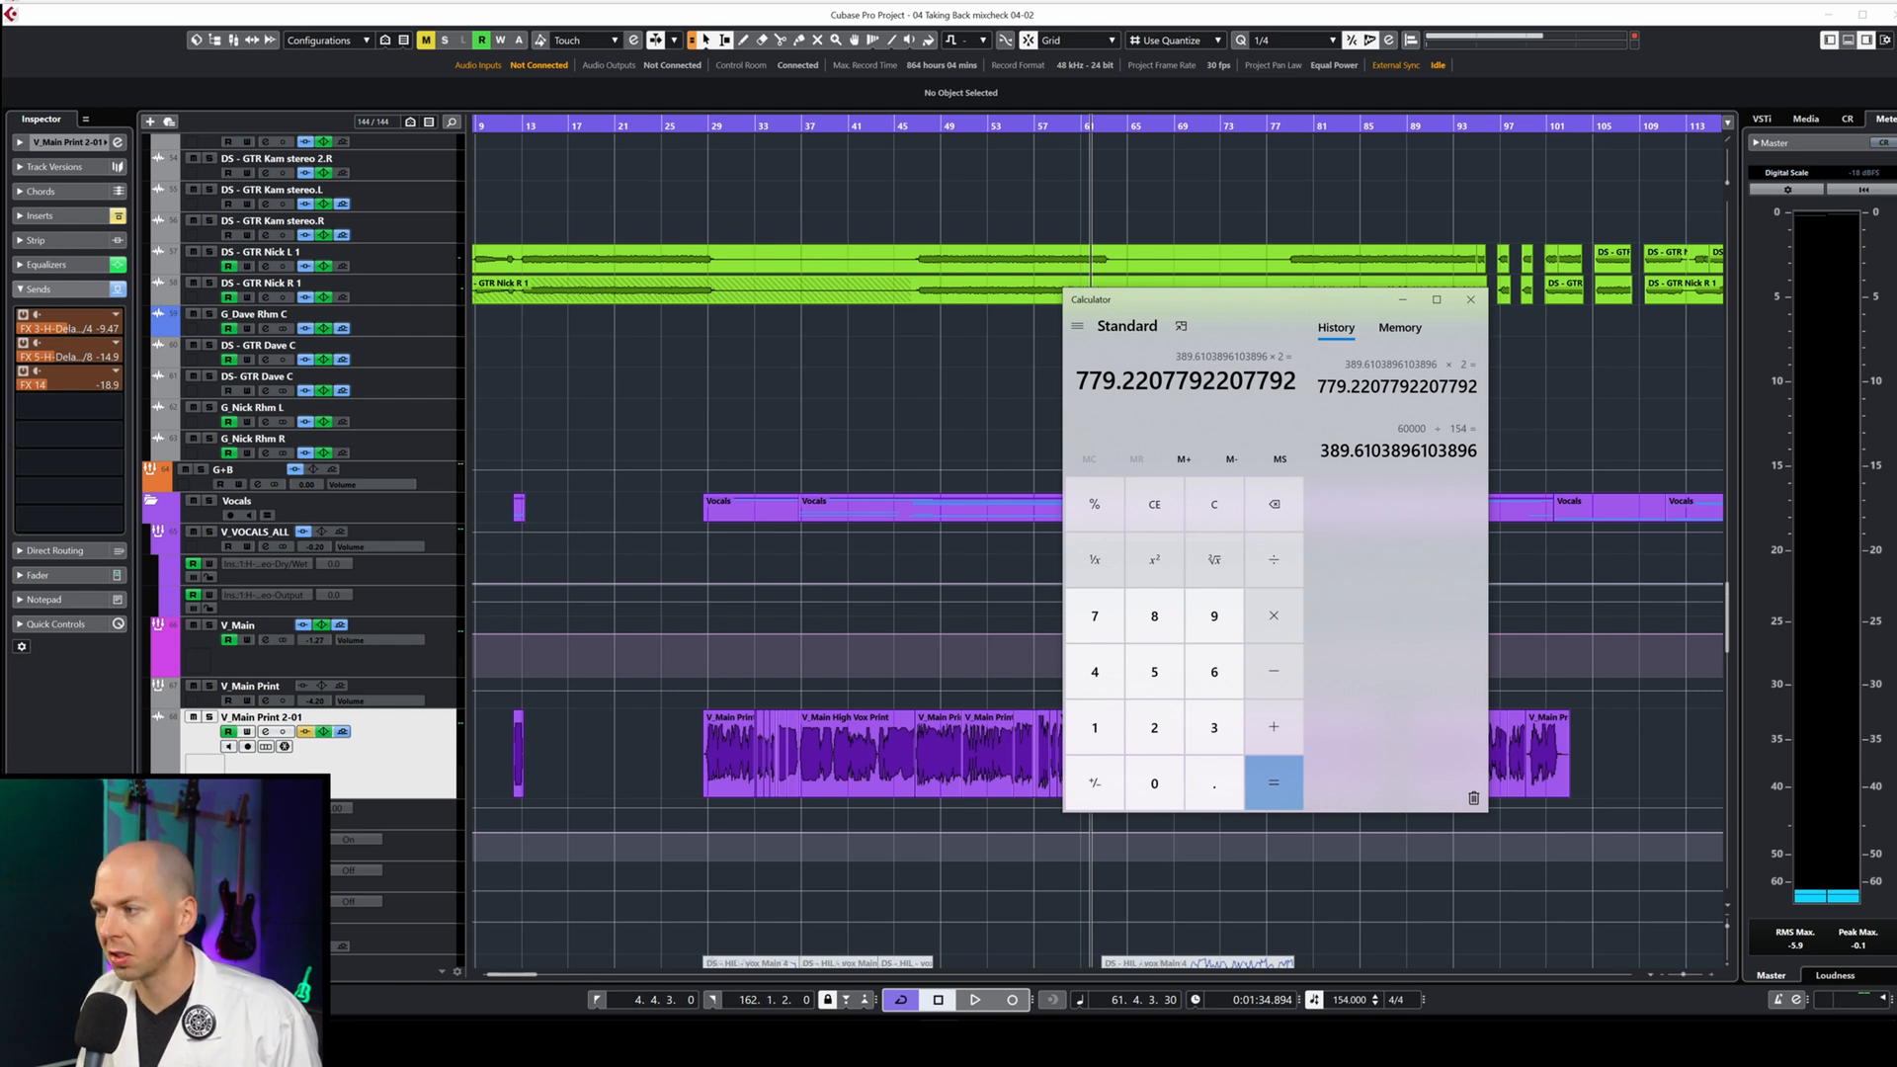
pyautogui.write('/2')
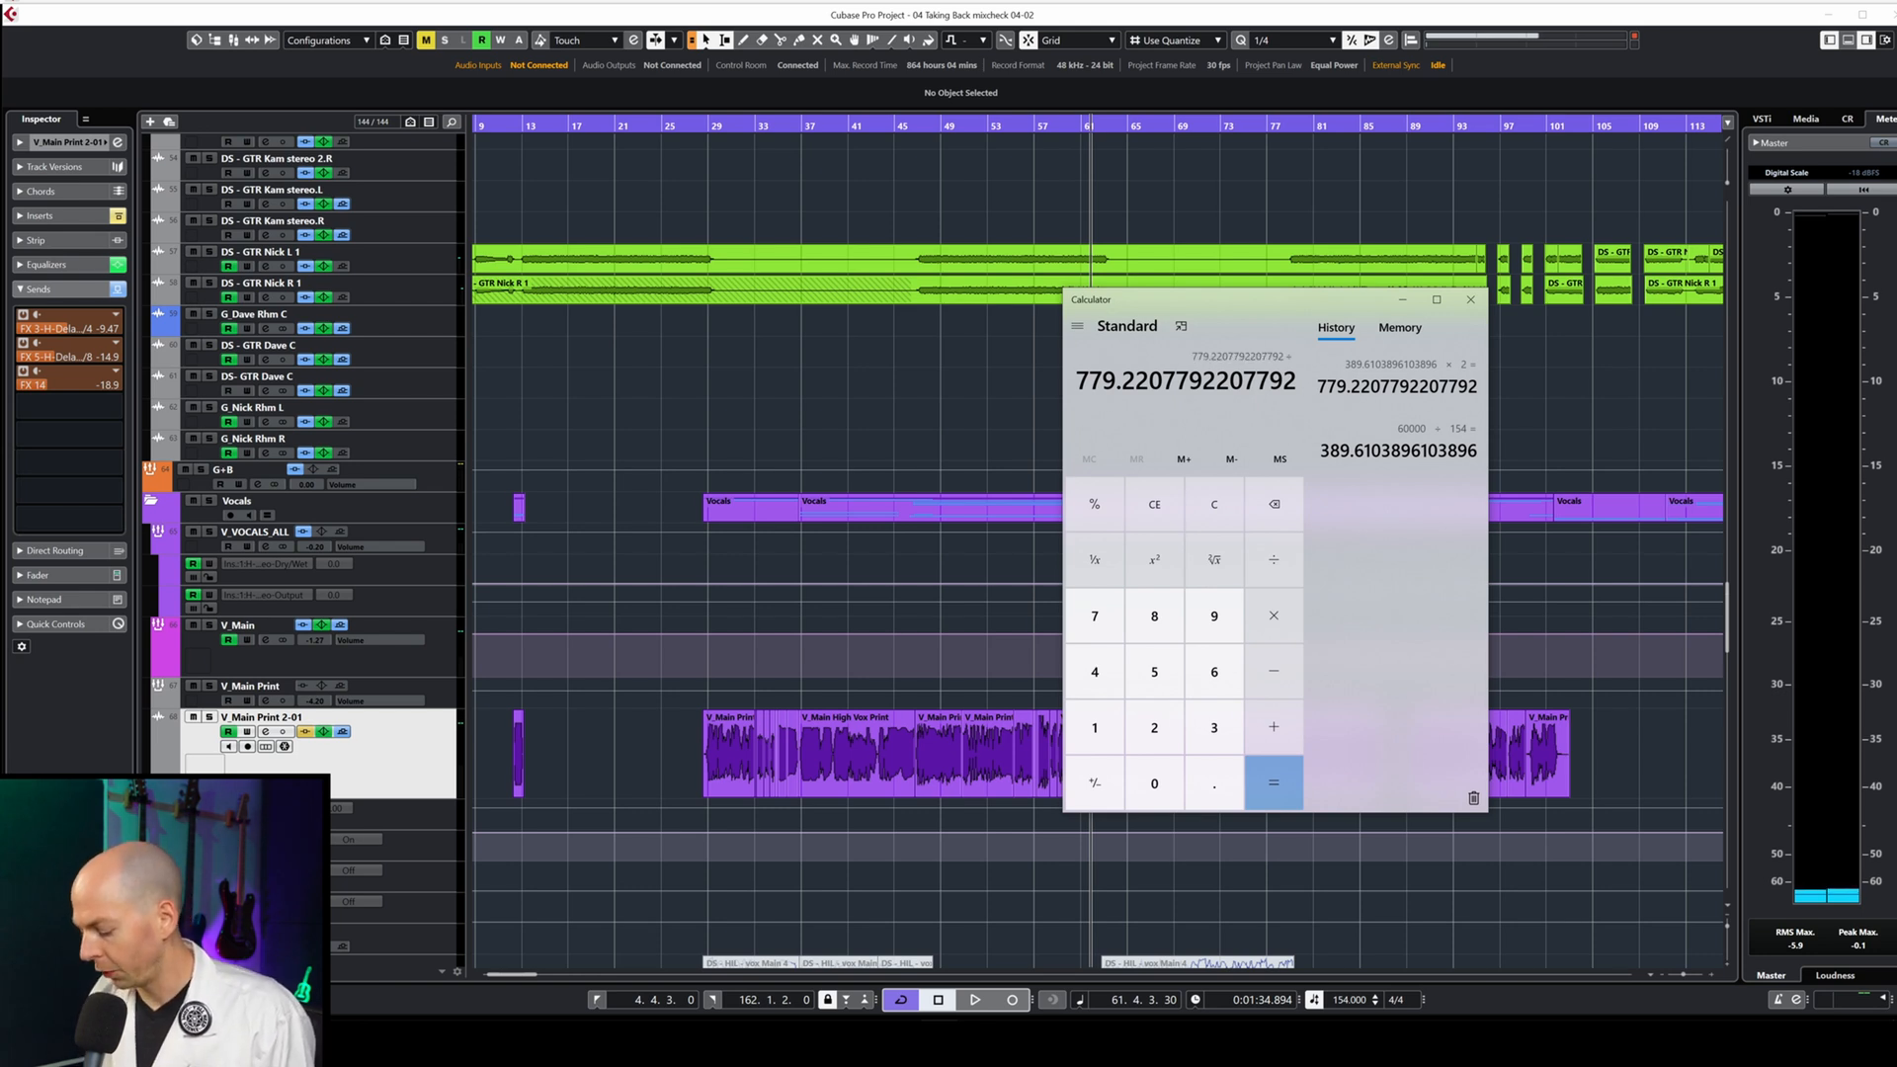
pyautogui.press('Return')
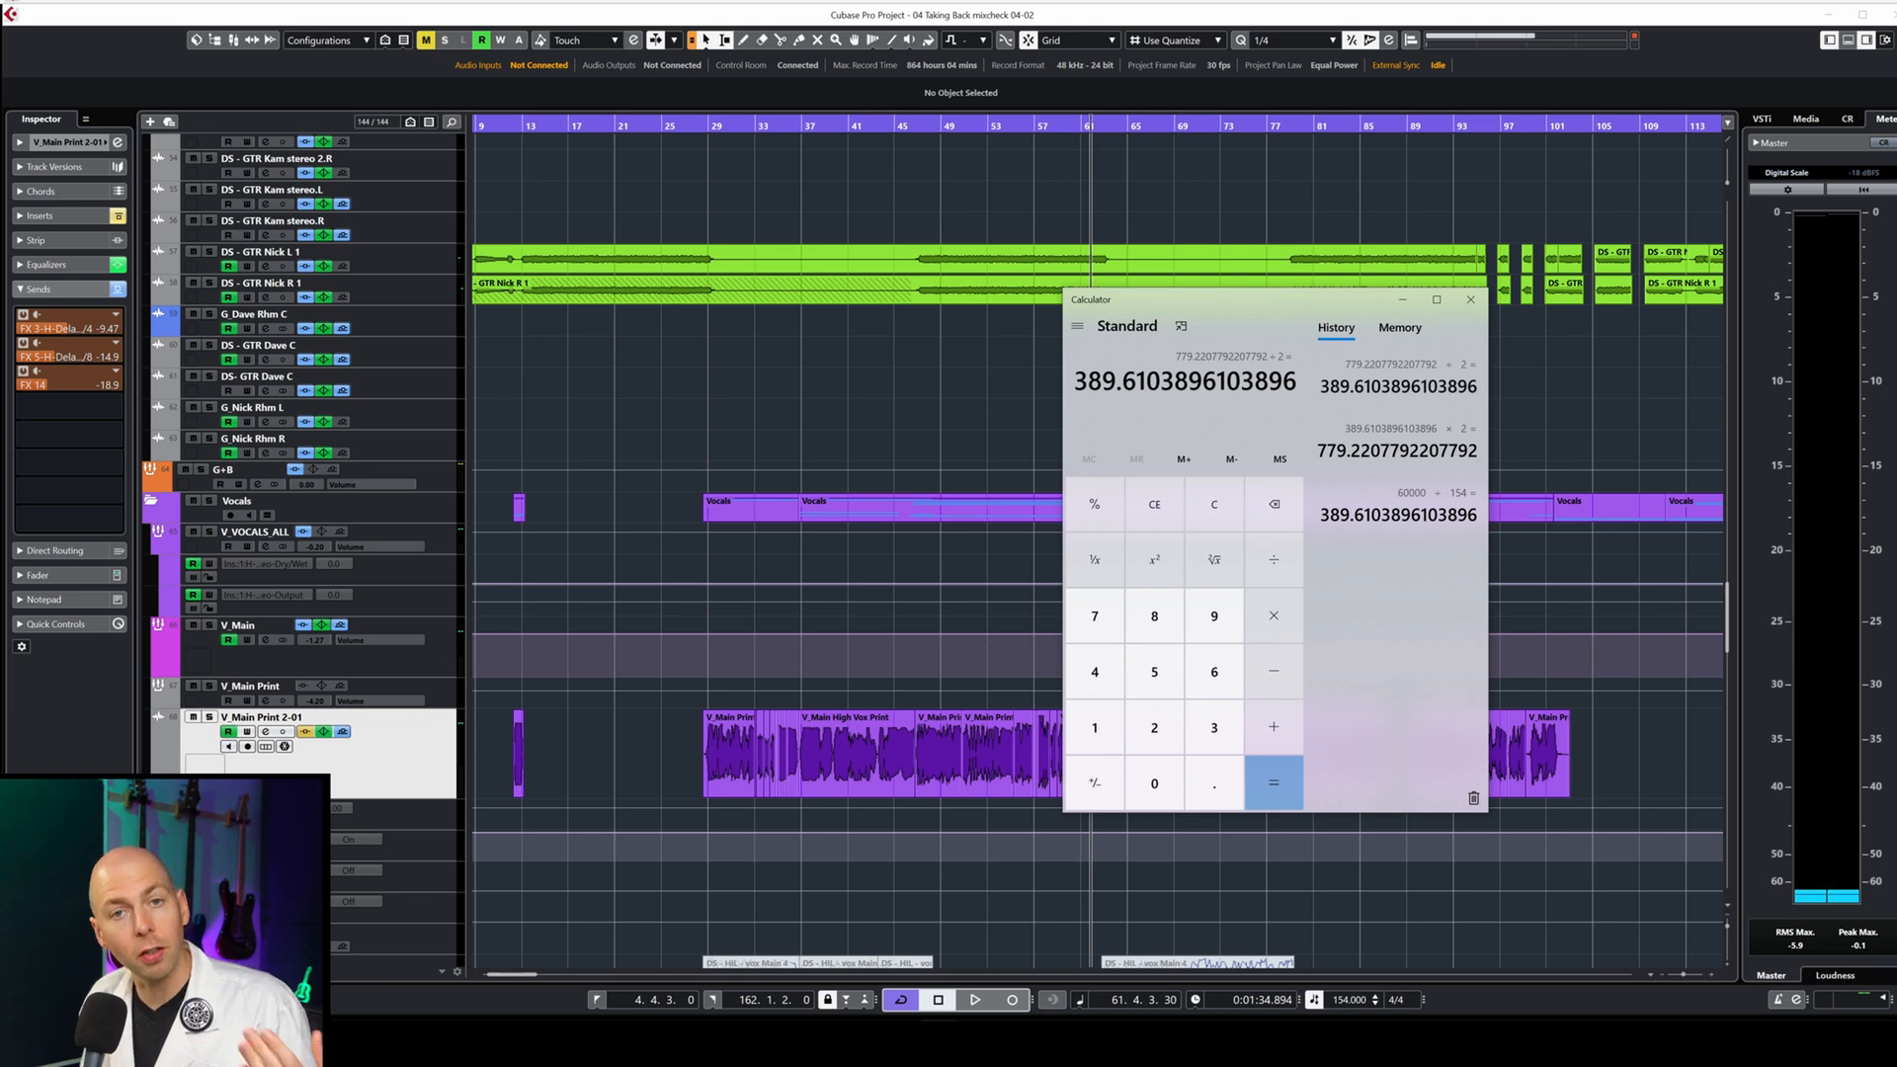
pyautogui.write('+')
pyautogui.write('2')
pyautogui.press('Return')
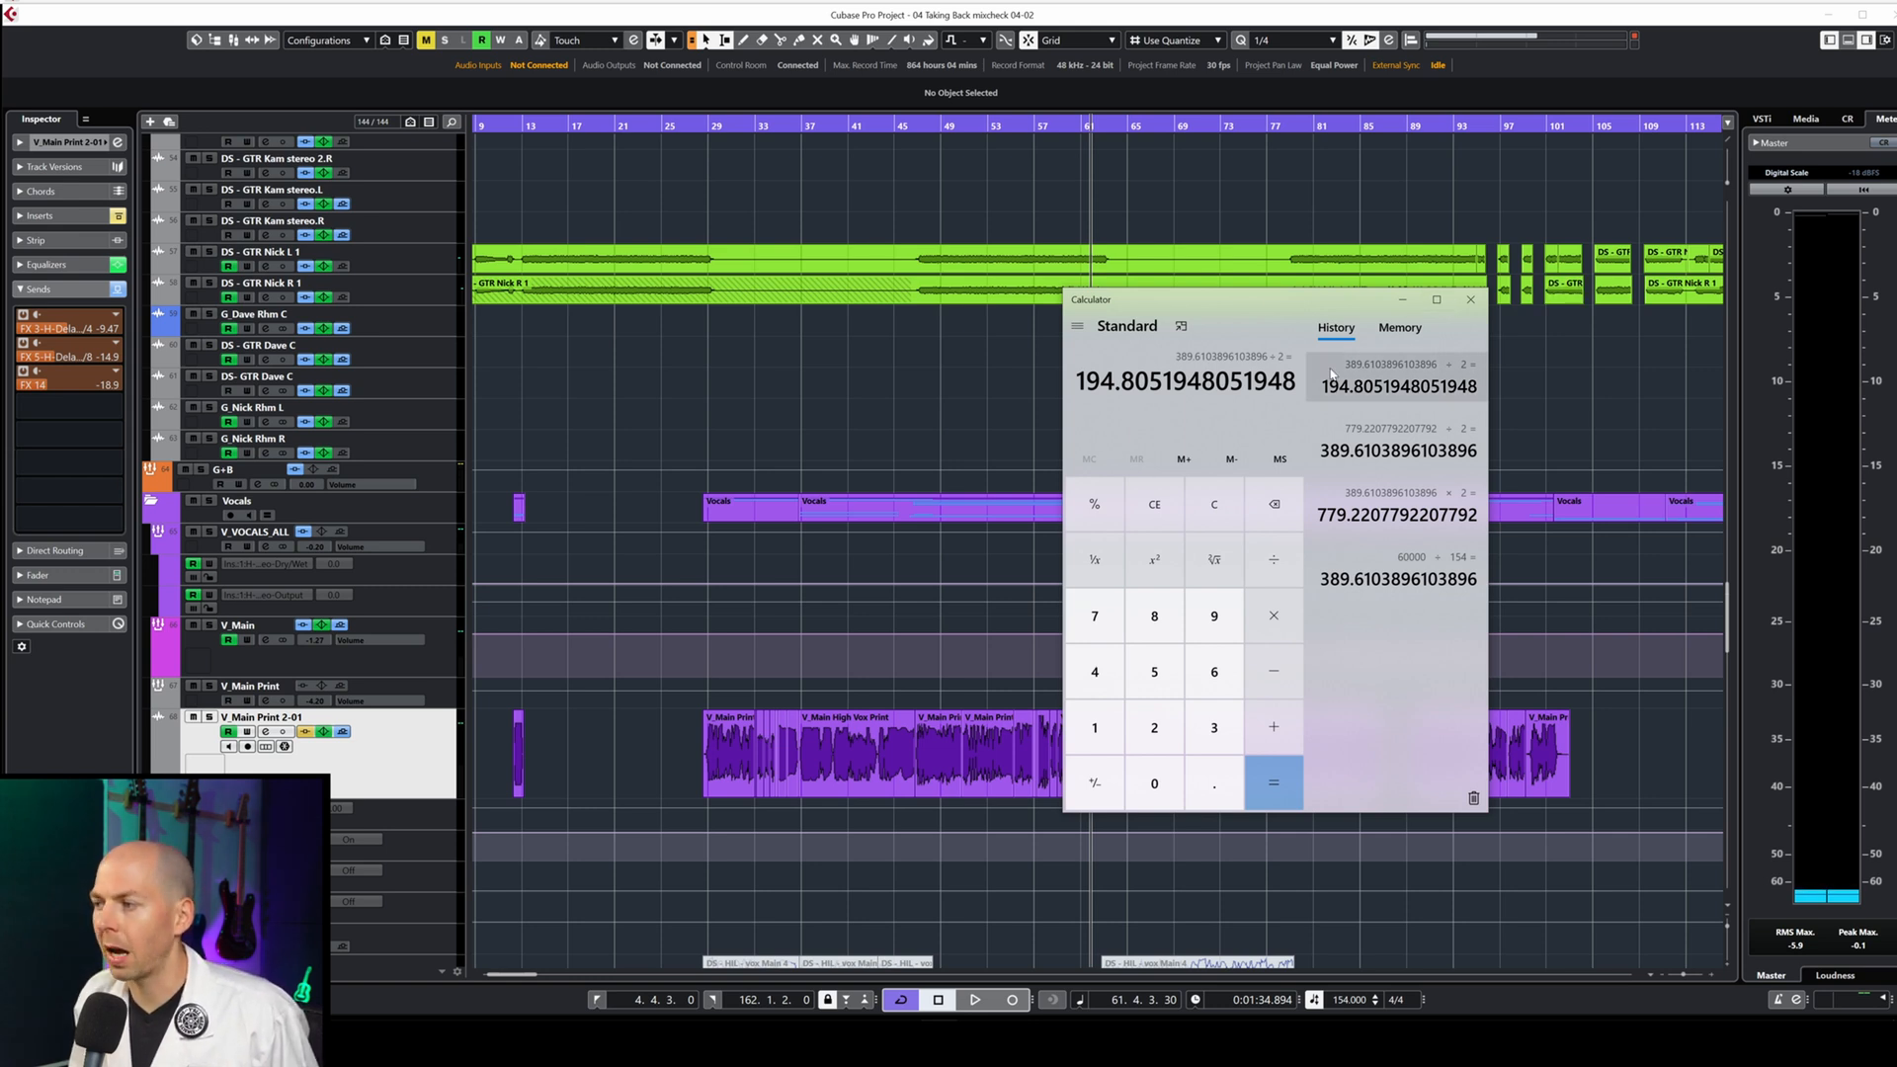
# Divide the eighth-note time by 2 in the Calculator to get the sixteenth-note delay time, and return to Cubase.
pyautogui.write('/2')
pyautogui.press('Return')
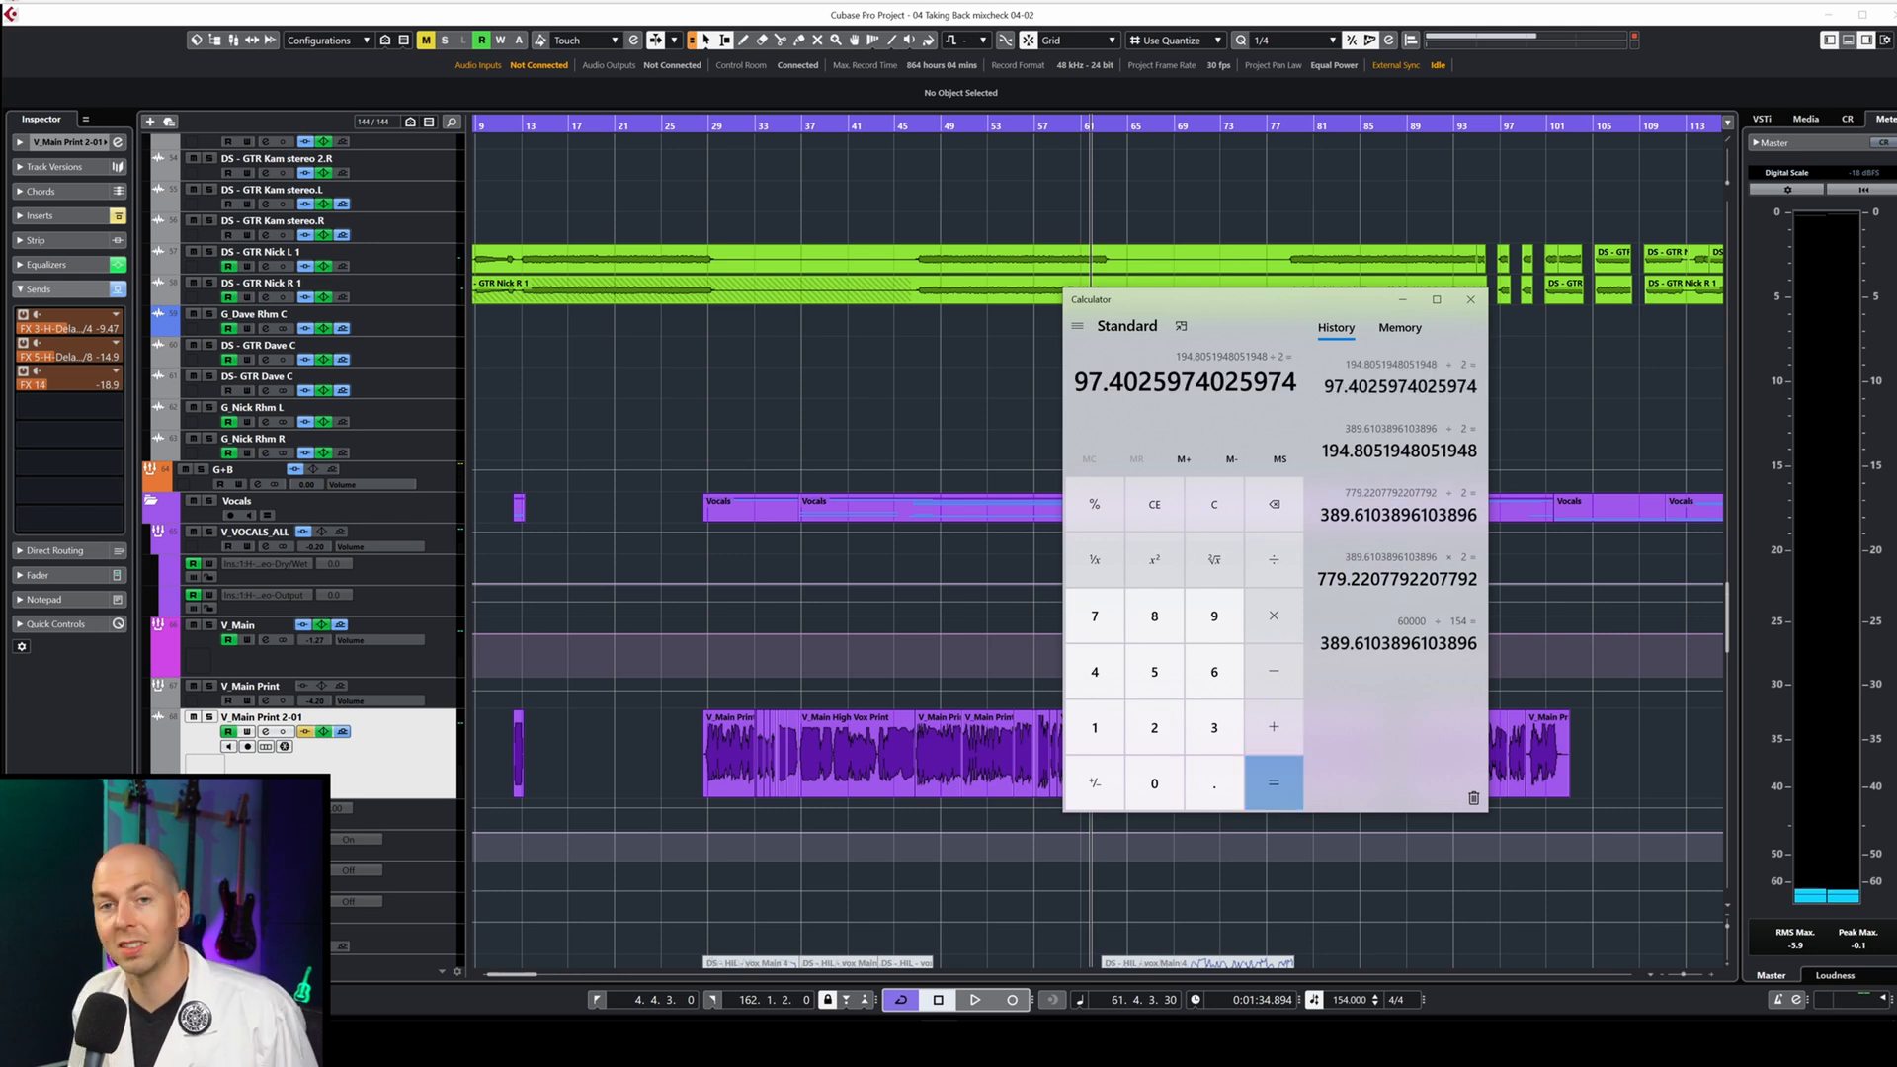
pyautogui.write('/2')
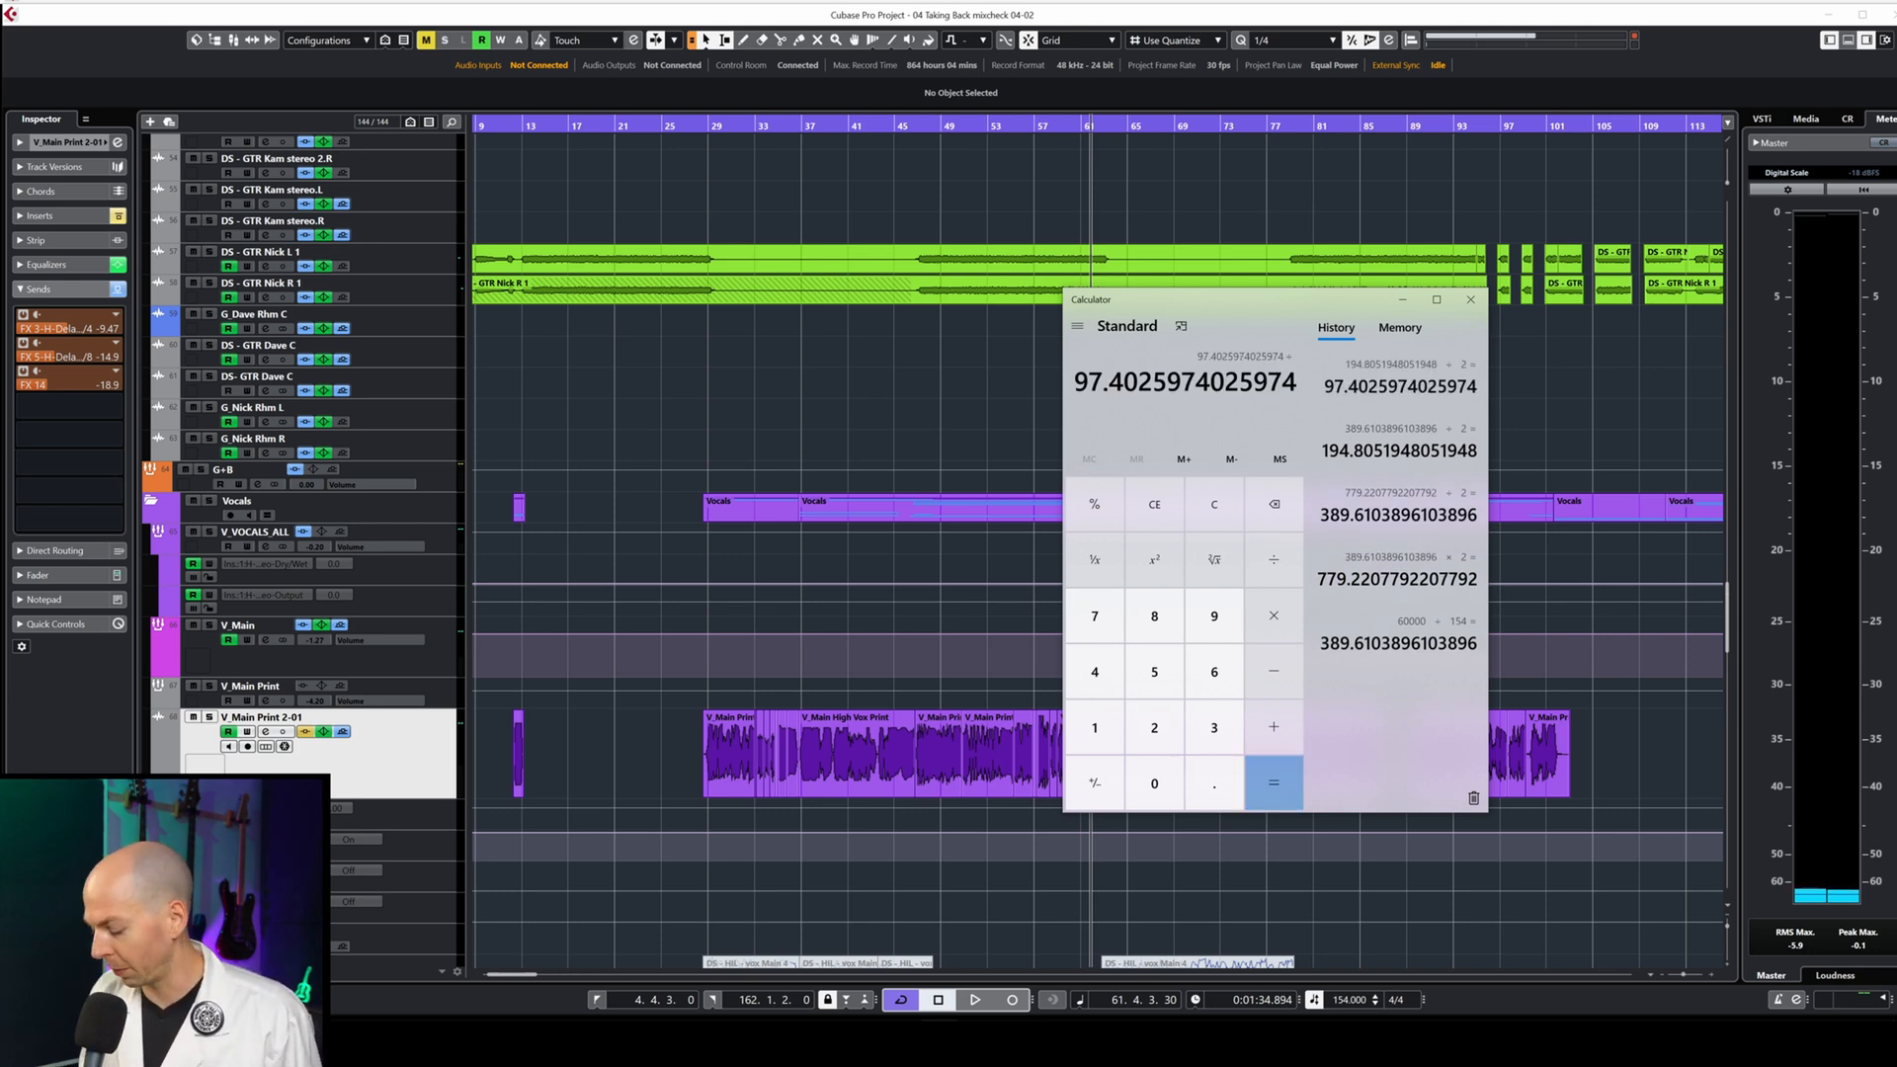
pyautogui.press('Return')
pyautogui.hotkey('alt', 'Tab')
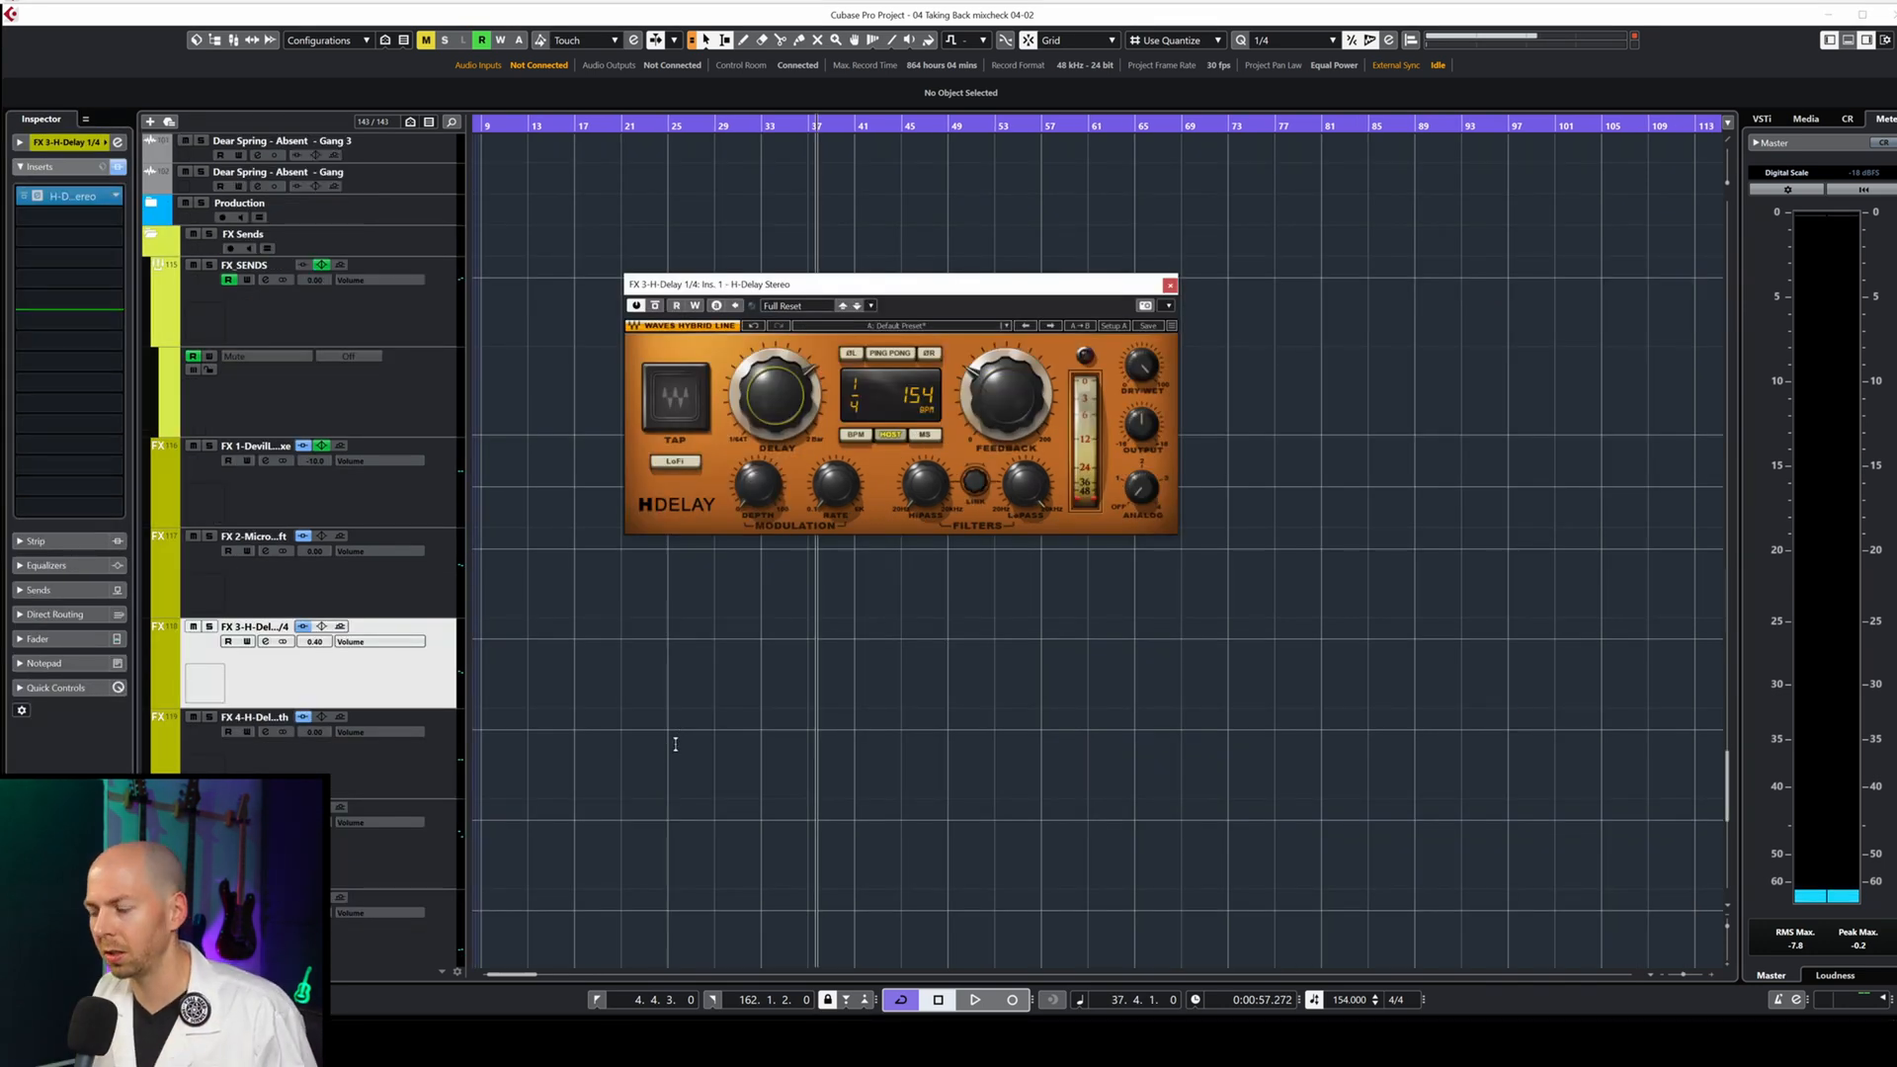
# Route the first send of the V_Main Print 2-01 track to FX 3-H-Delay 1/4 and activate it.
pyautogui.scroll(15, 648, 757)
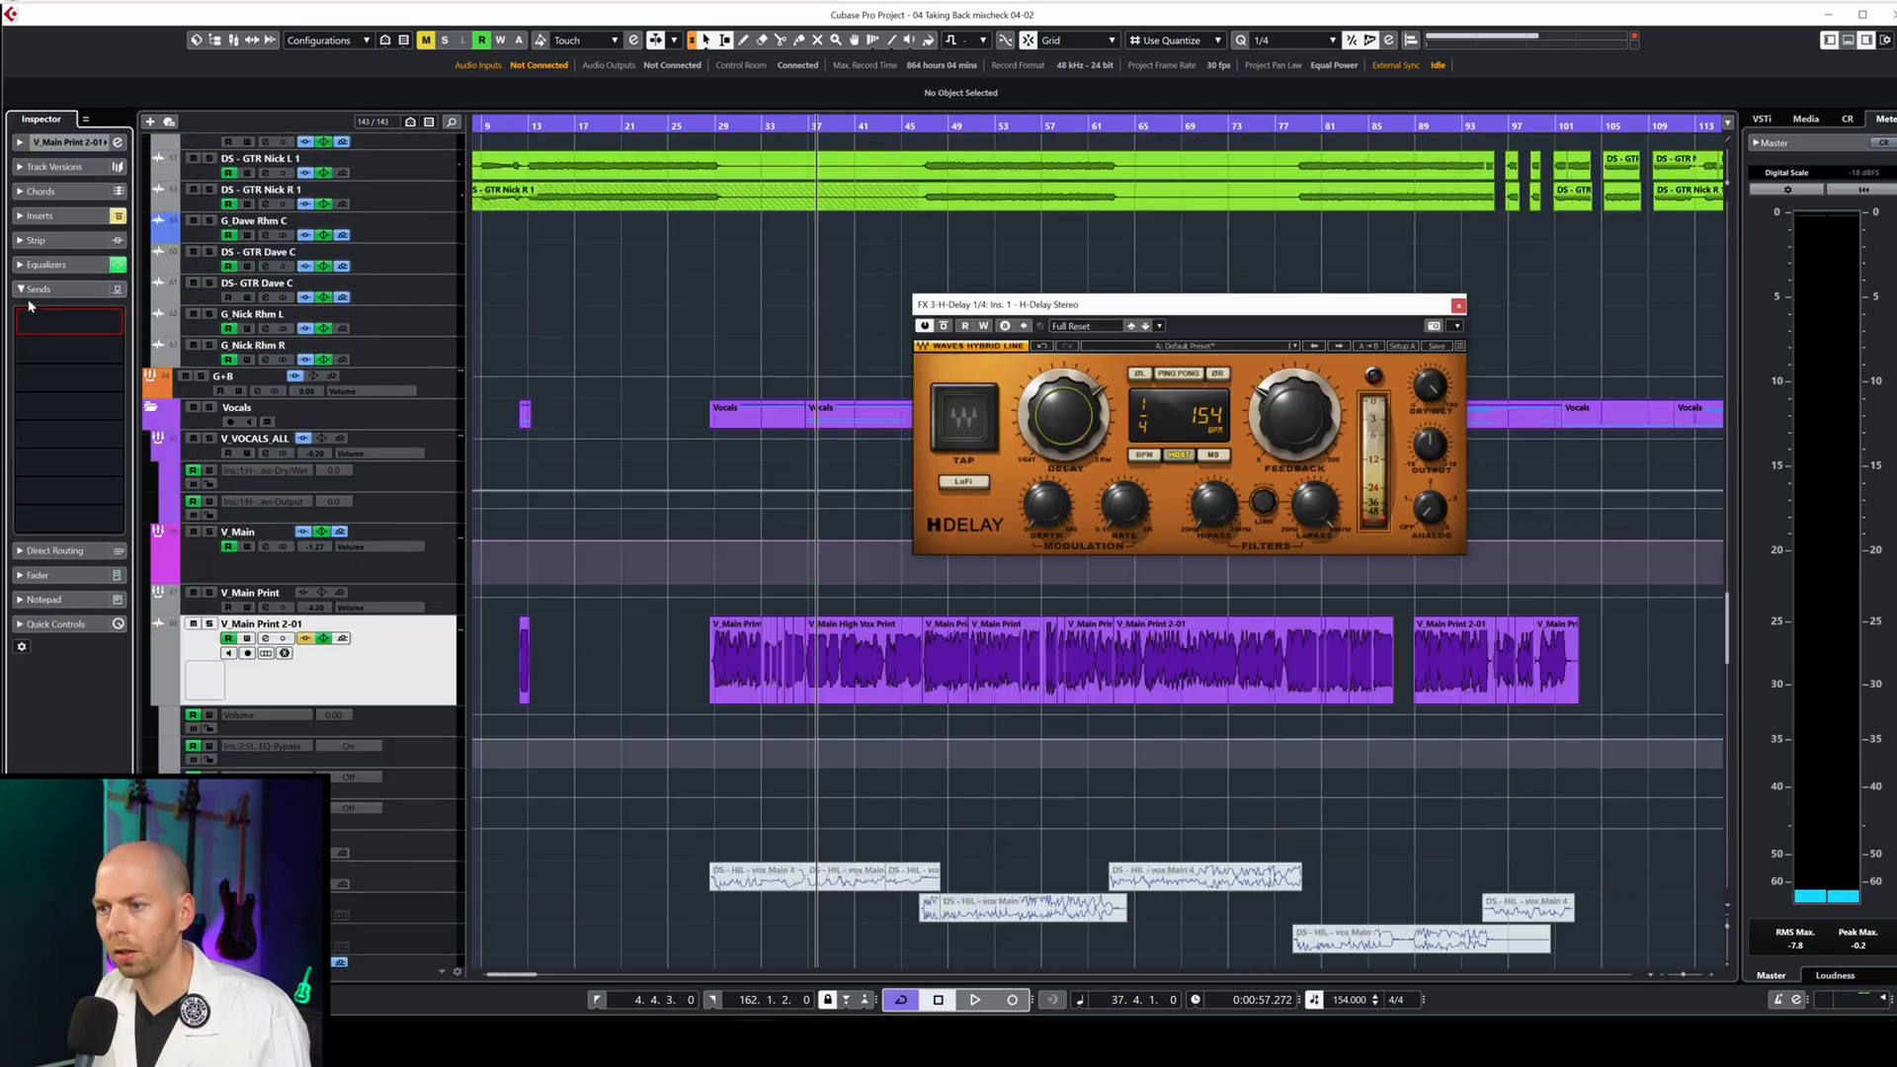
pyautogui.click(68, 322)
pyautogui.click(110, 403)
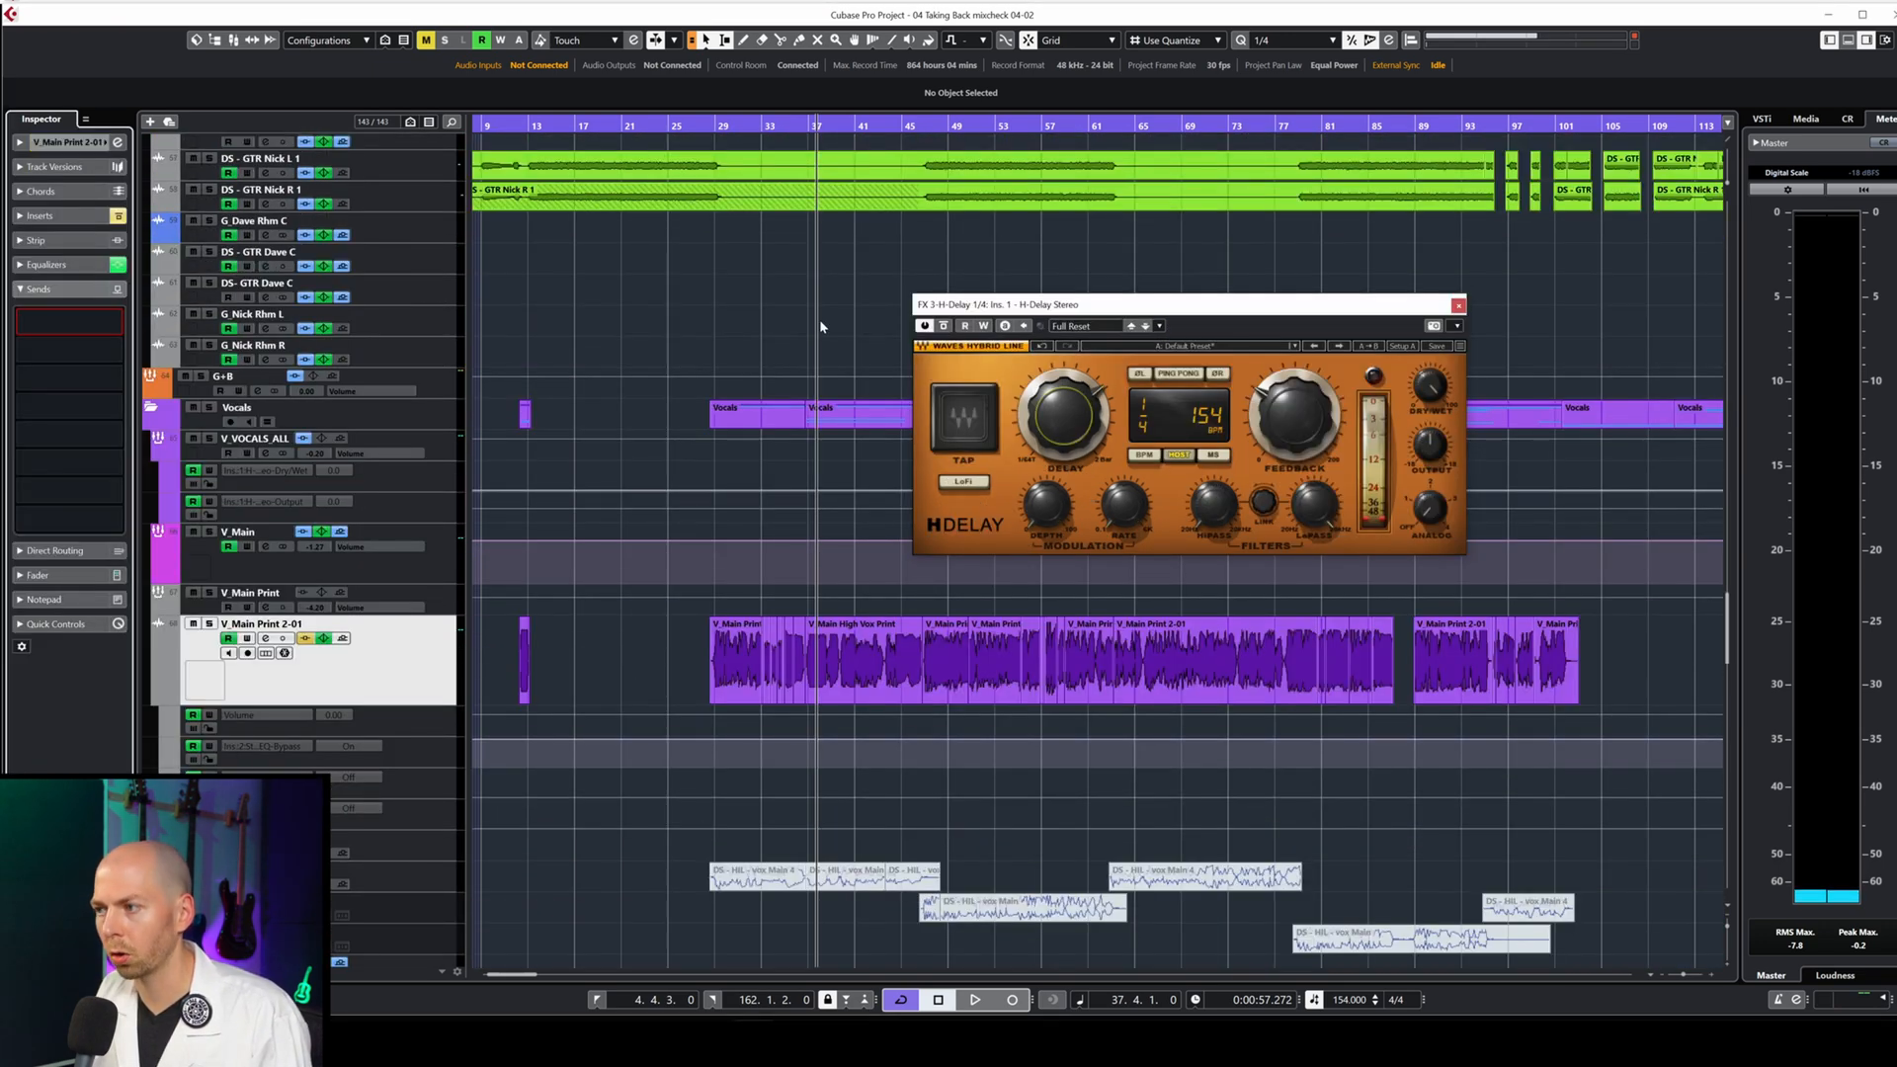
pyautogui.click(23, 316)
pyautogui.keyDown('ctrl'); pyautogui.click(57, 330); pyautogui.keyUp('ctrl')
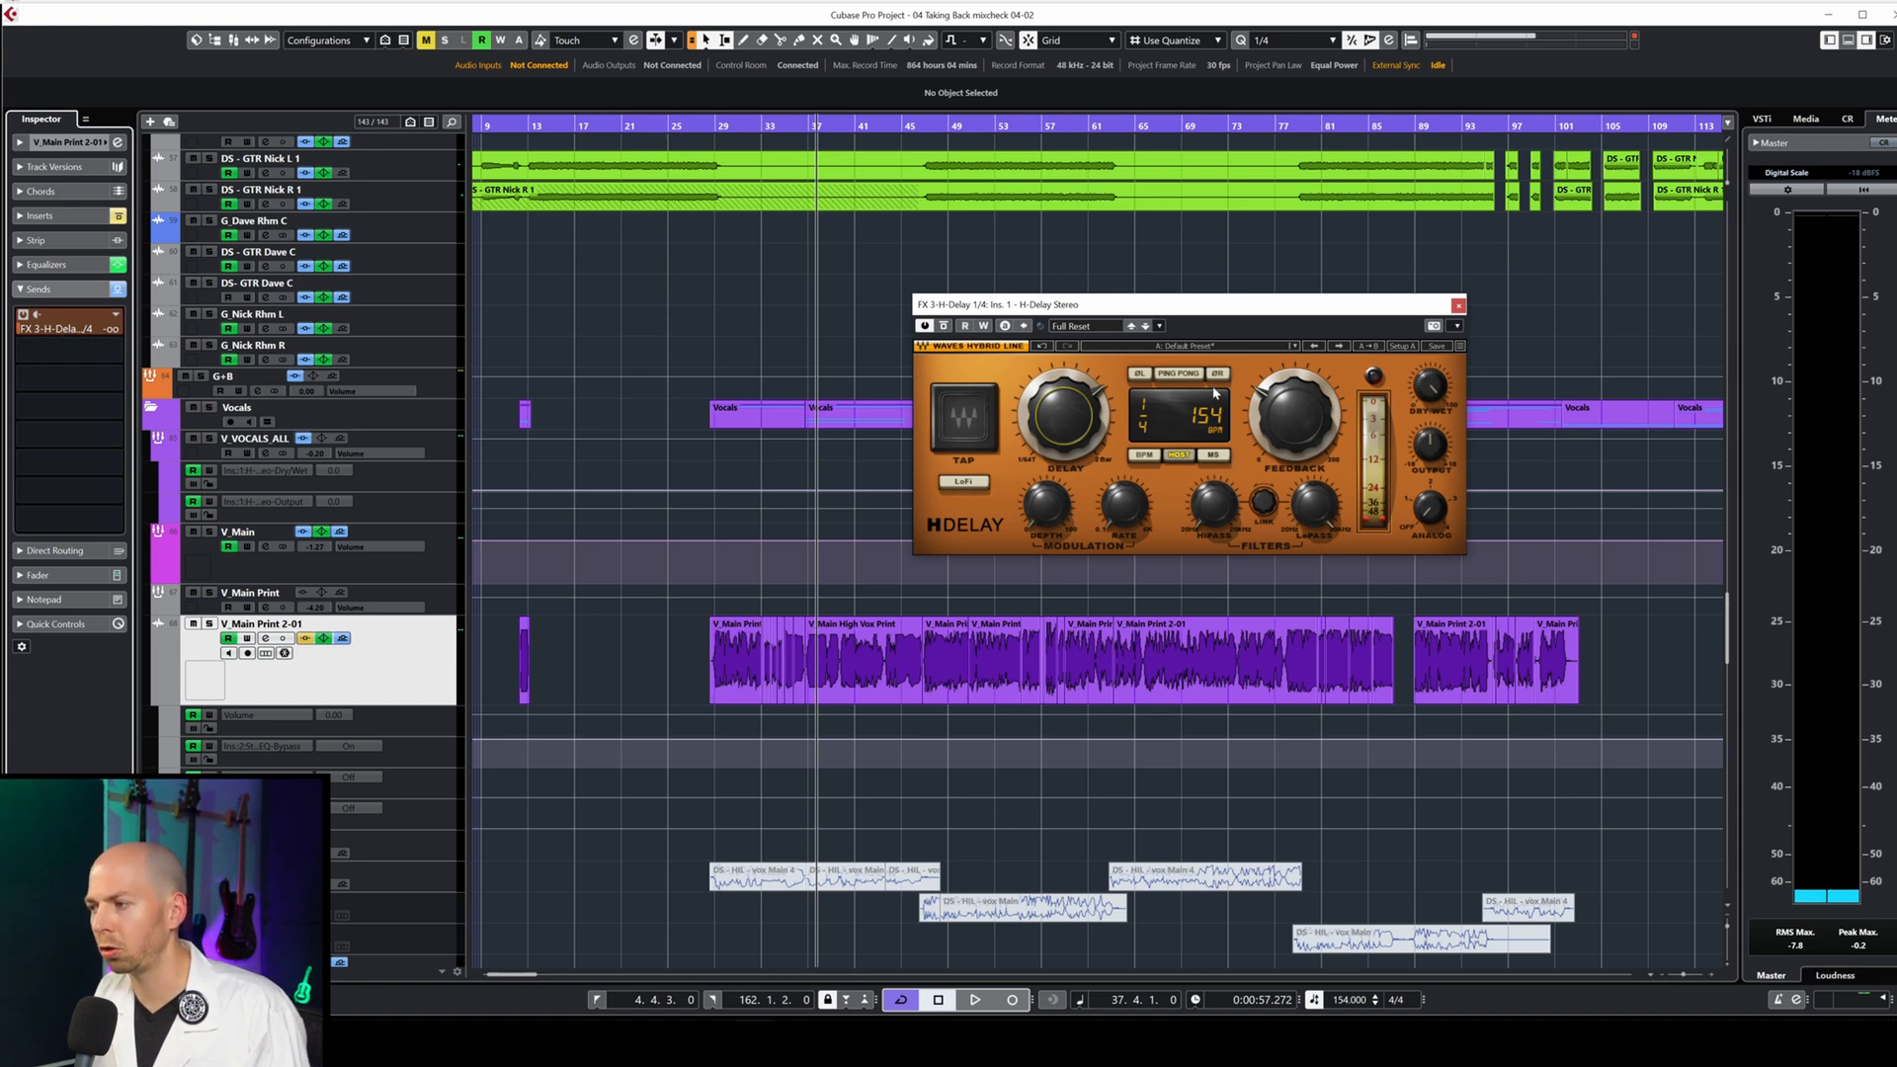
# During playback, raise the vocal's H-Delay send level to 6.02 dB and solo the V_Main Print 2-01 track.
pyautogui.press('space')
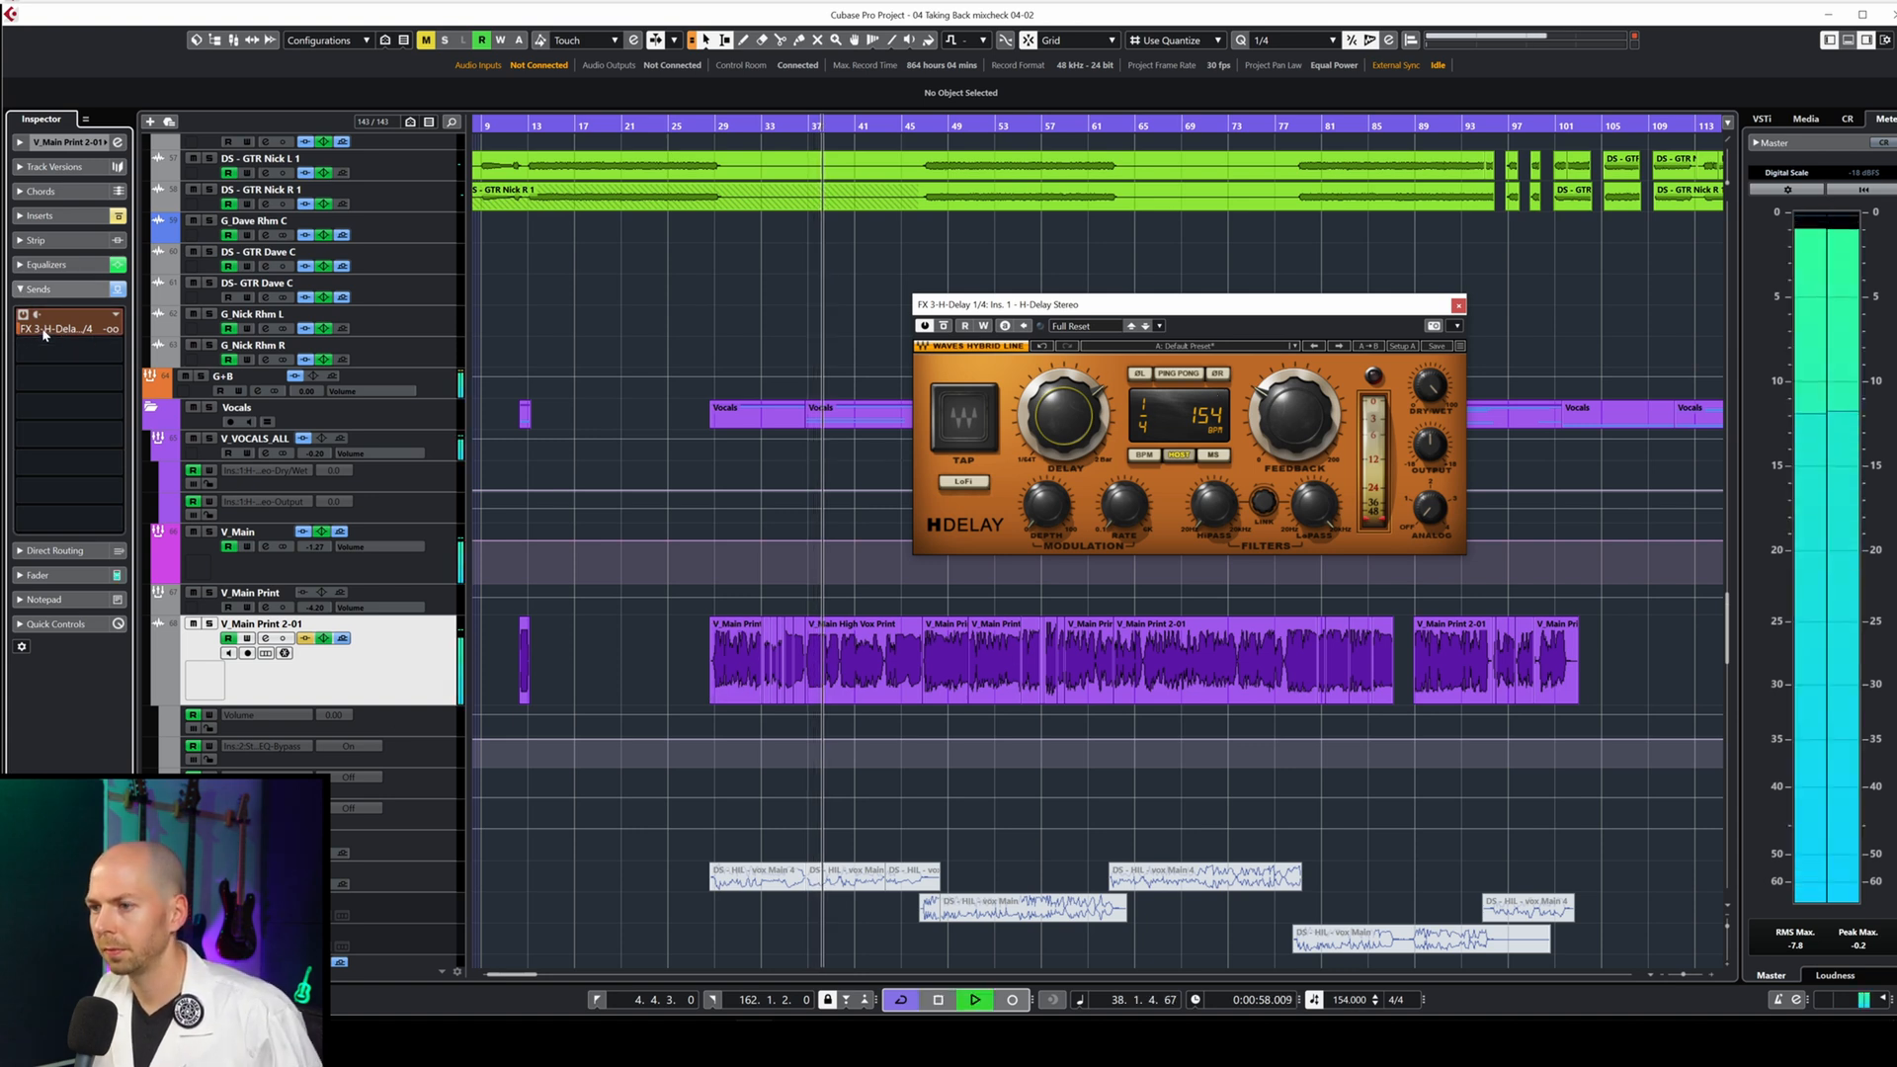
pyautogui.moveTo(62, 334); pyautogui.dragTo(139, 343)
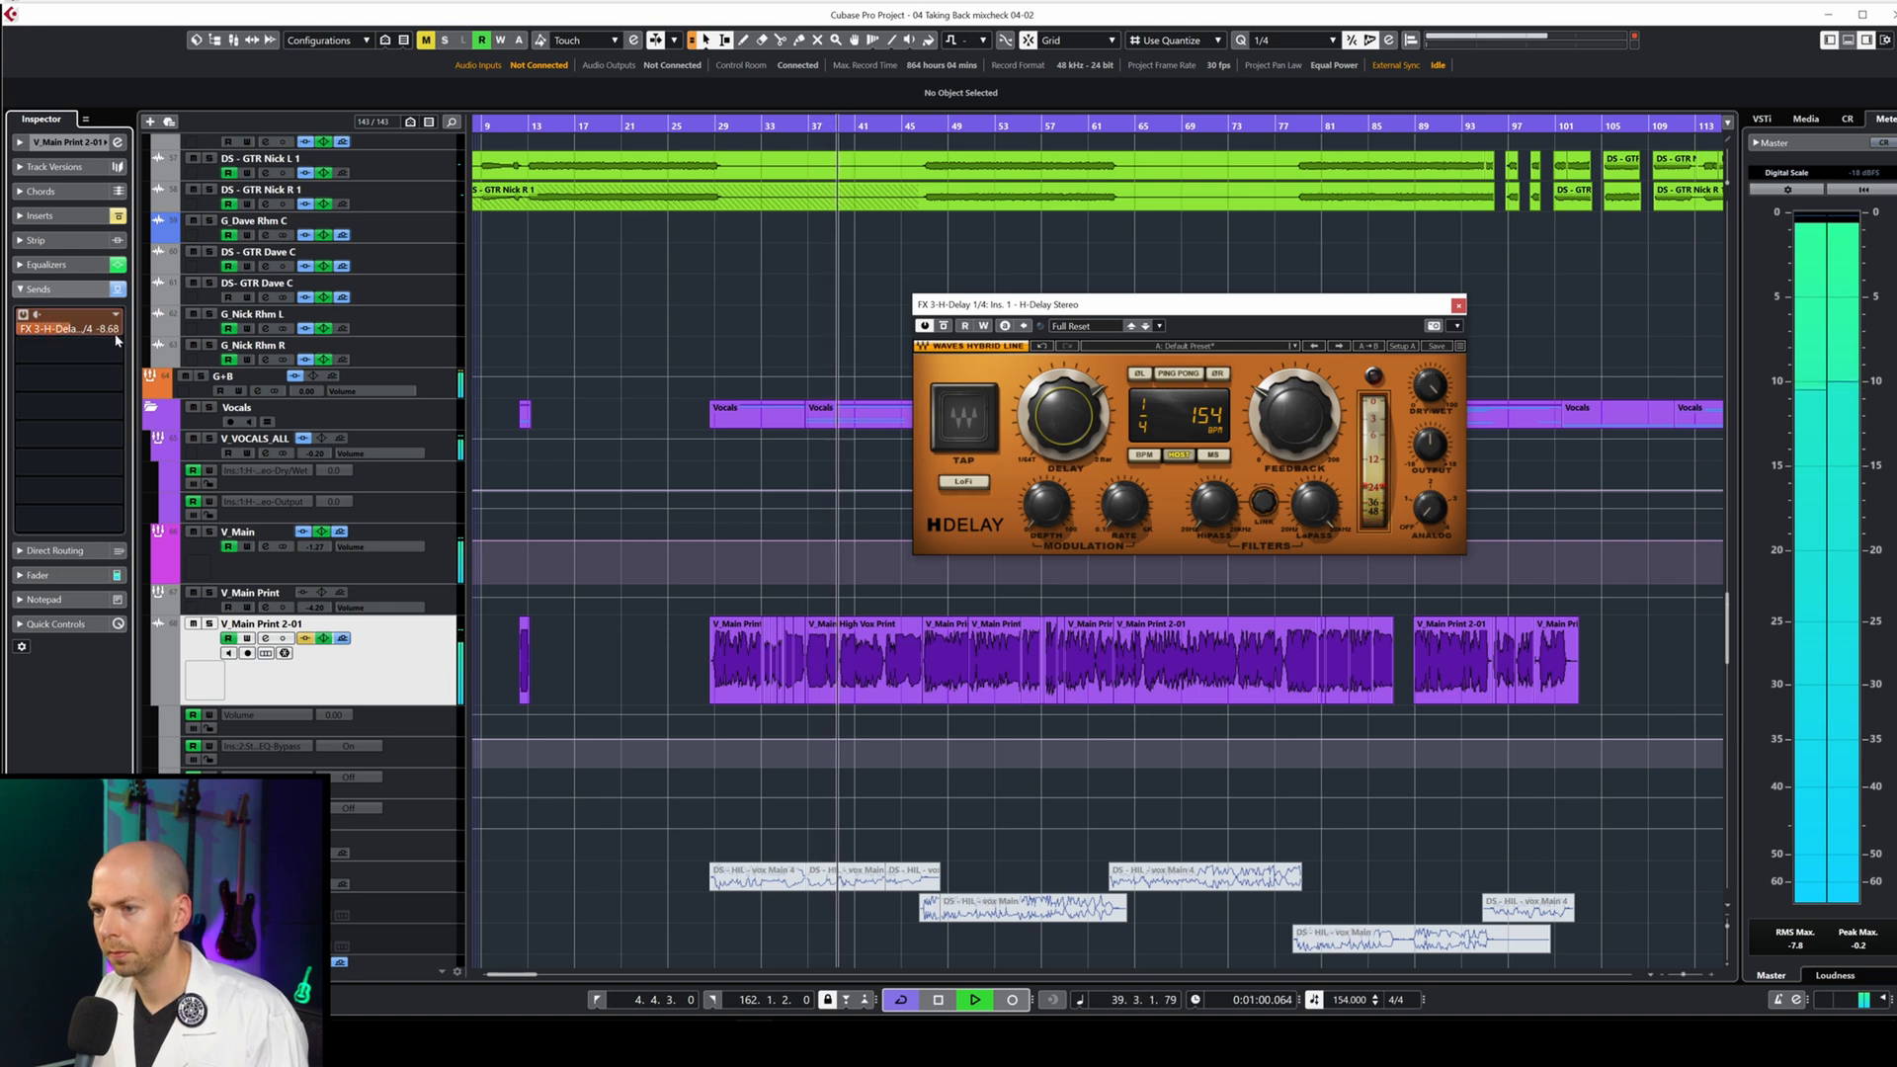
pyautogui.moveTo(138, 343); pyautogui.dragTo(181, 350)
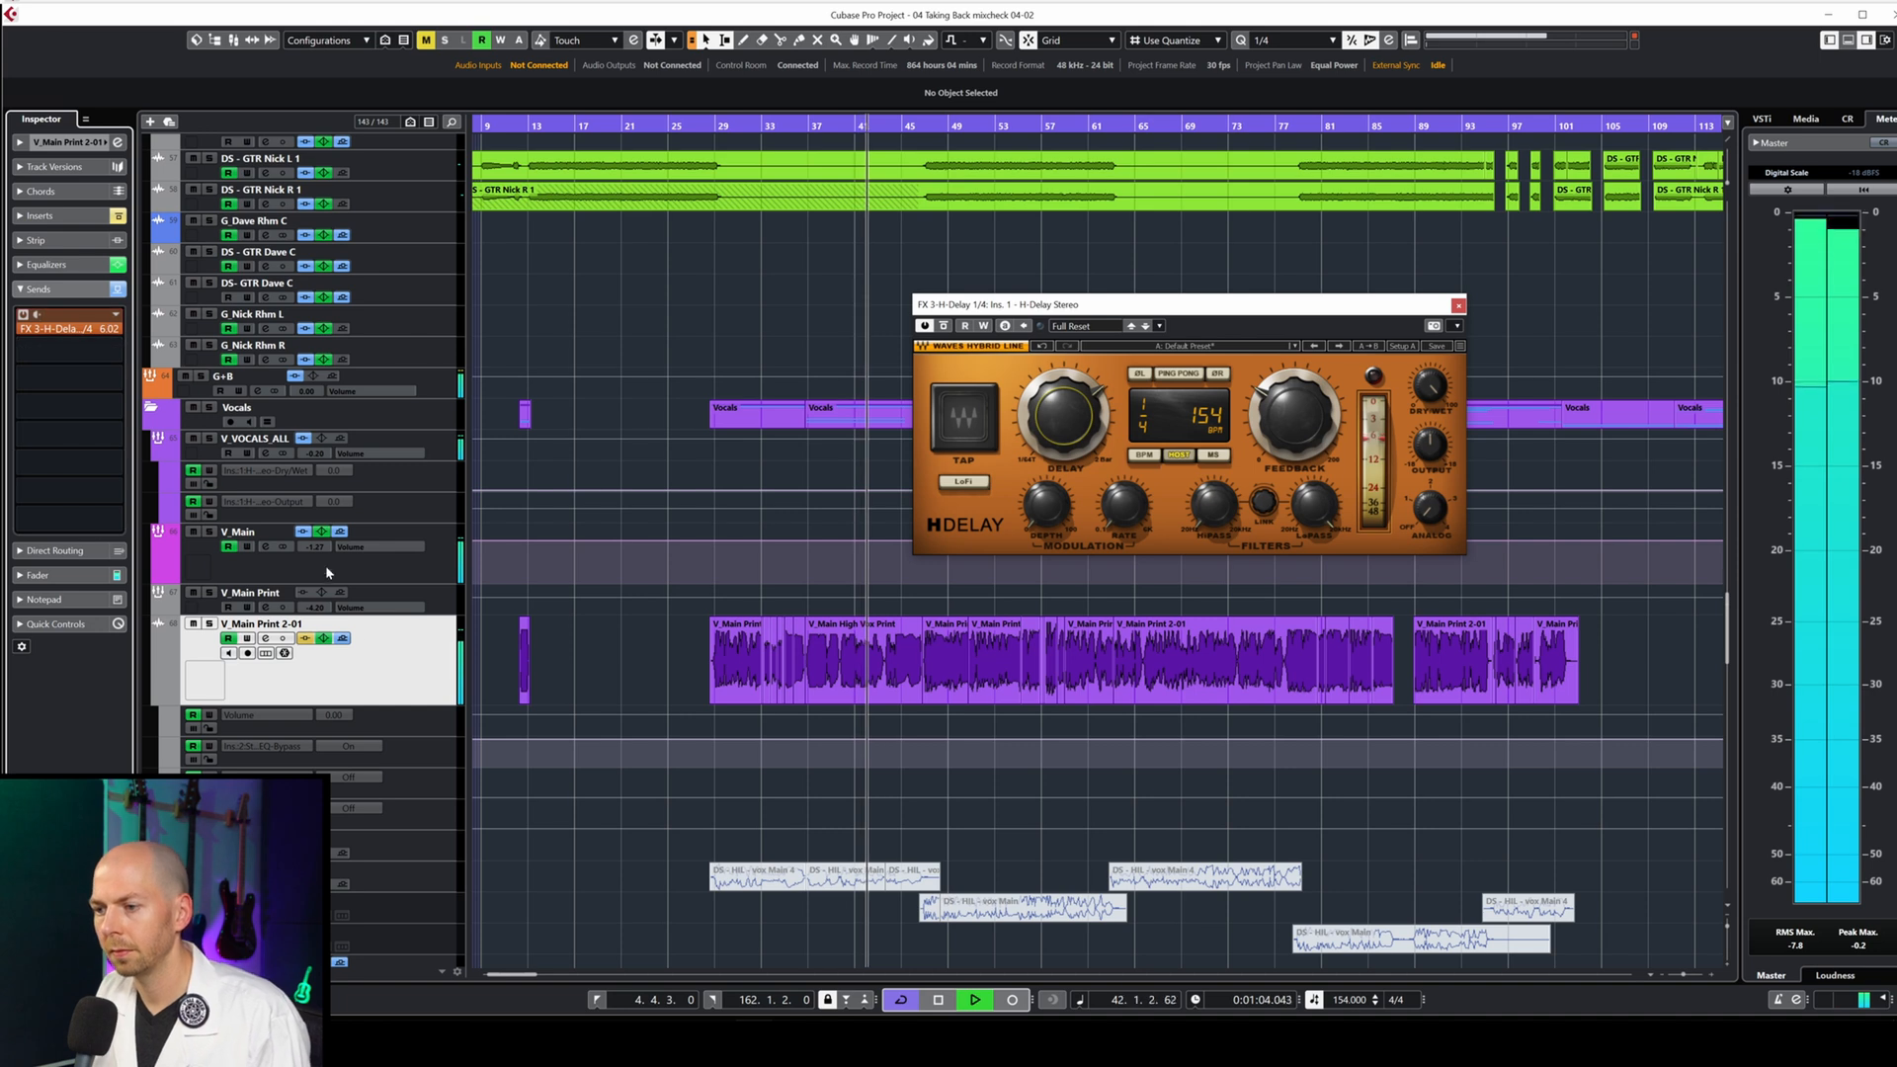
pyautogui.press('s')
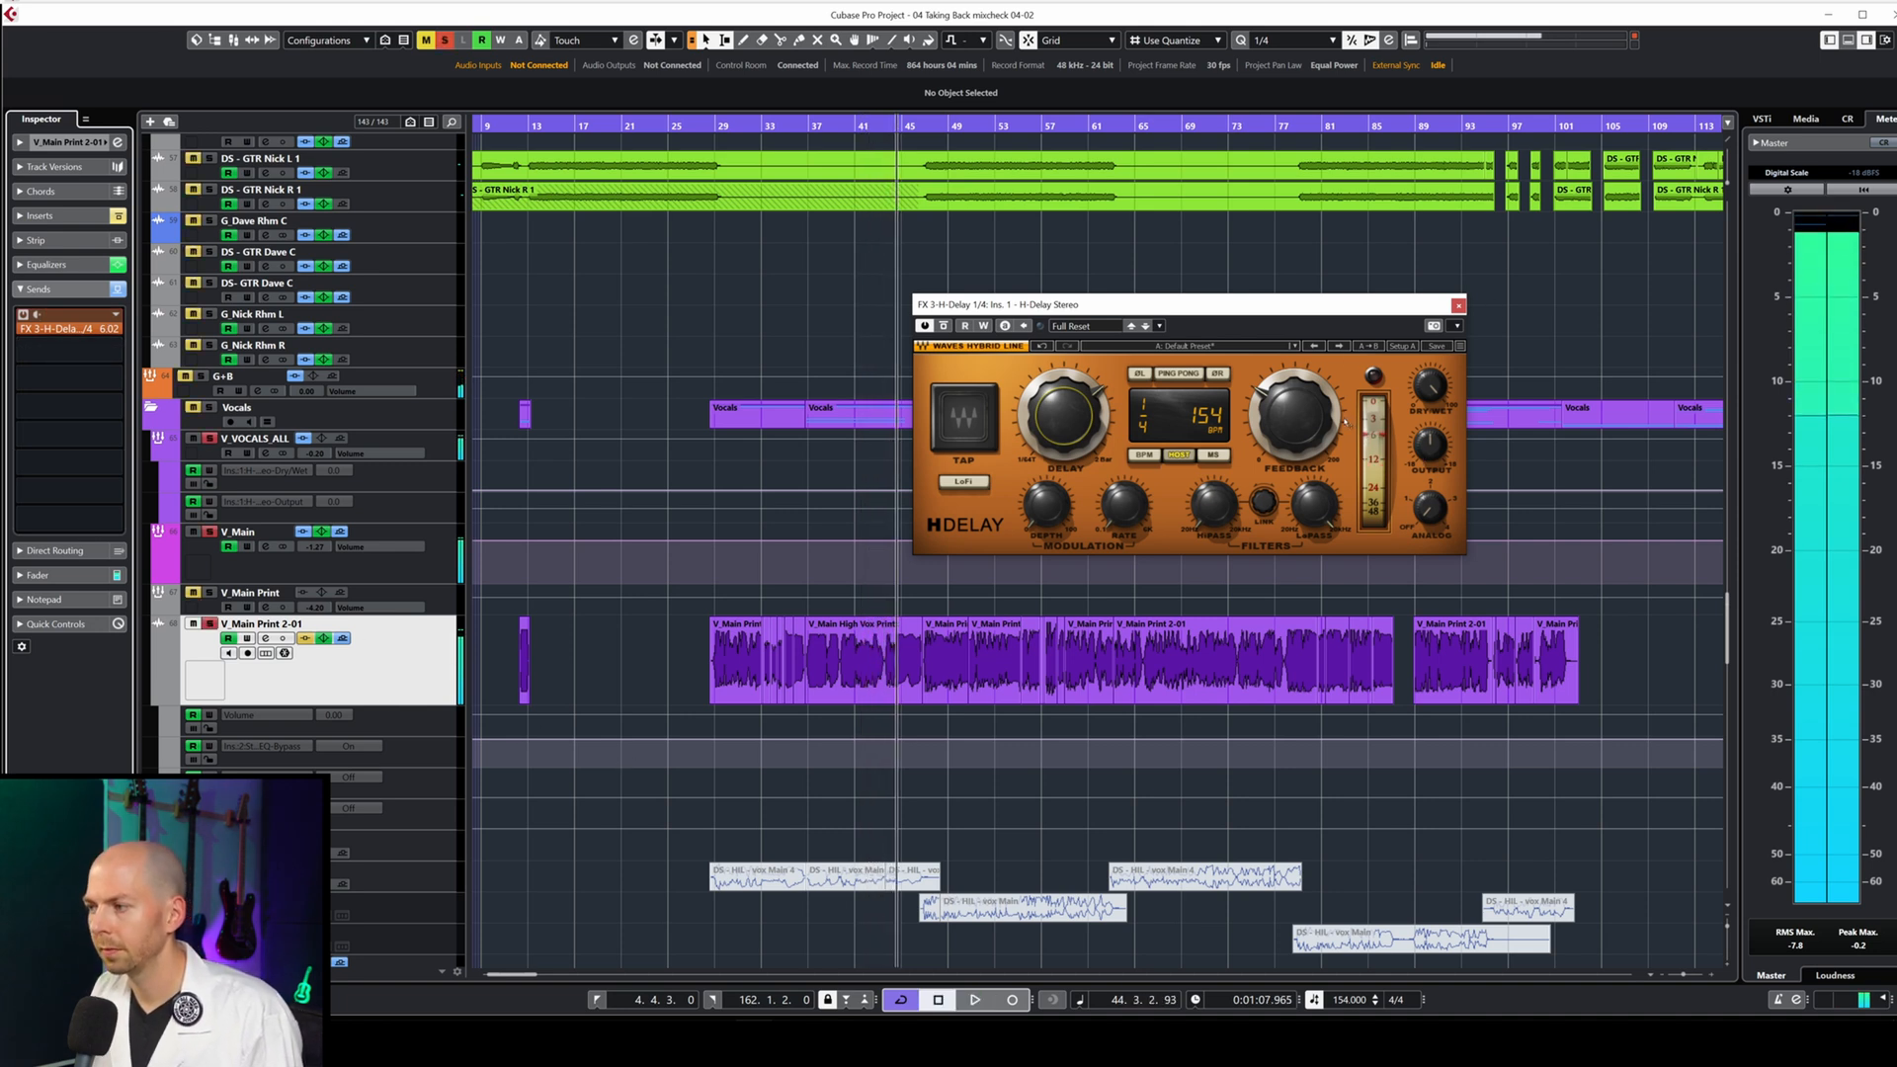
pyautogui.press('space')
# Try different H-Delay feedback amounts while auditioning the delay on the soloed vocal.
pyautogui.moveTo(1322, 423)
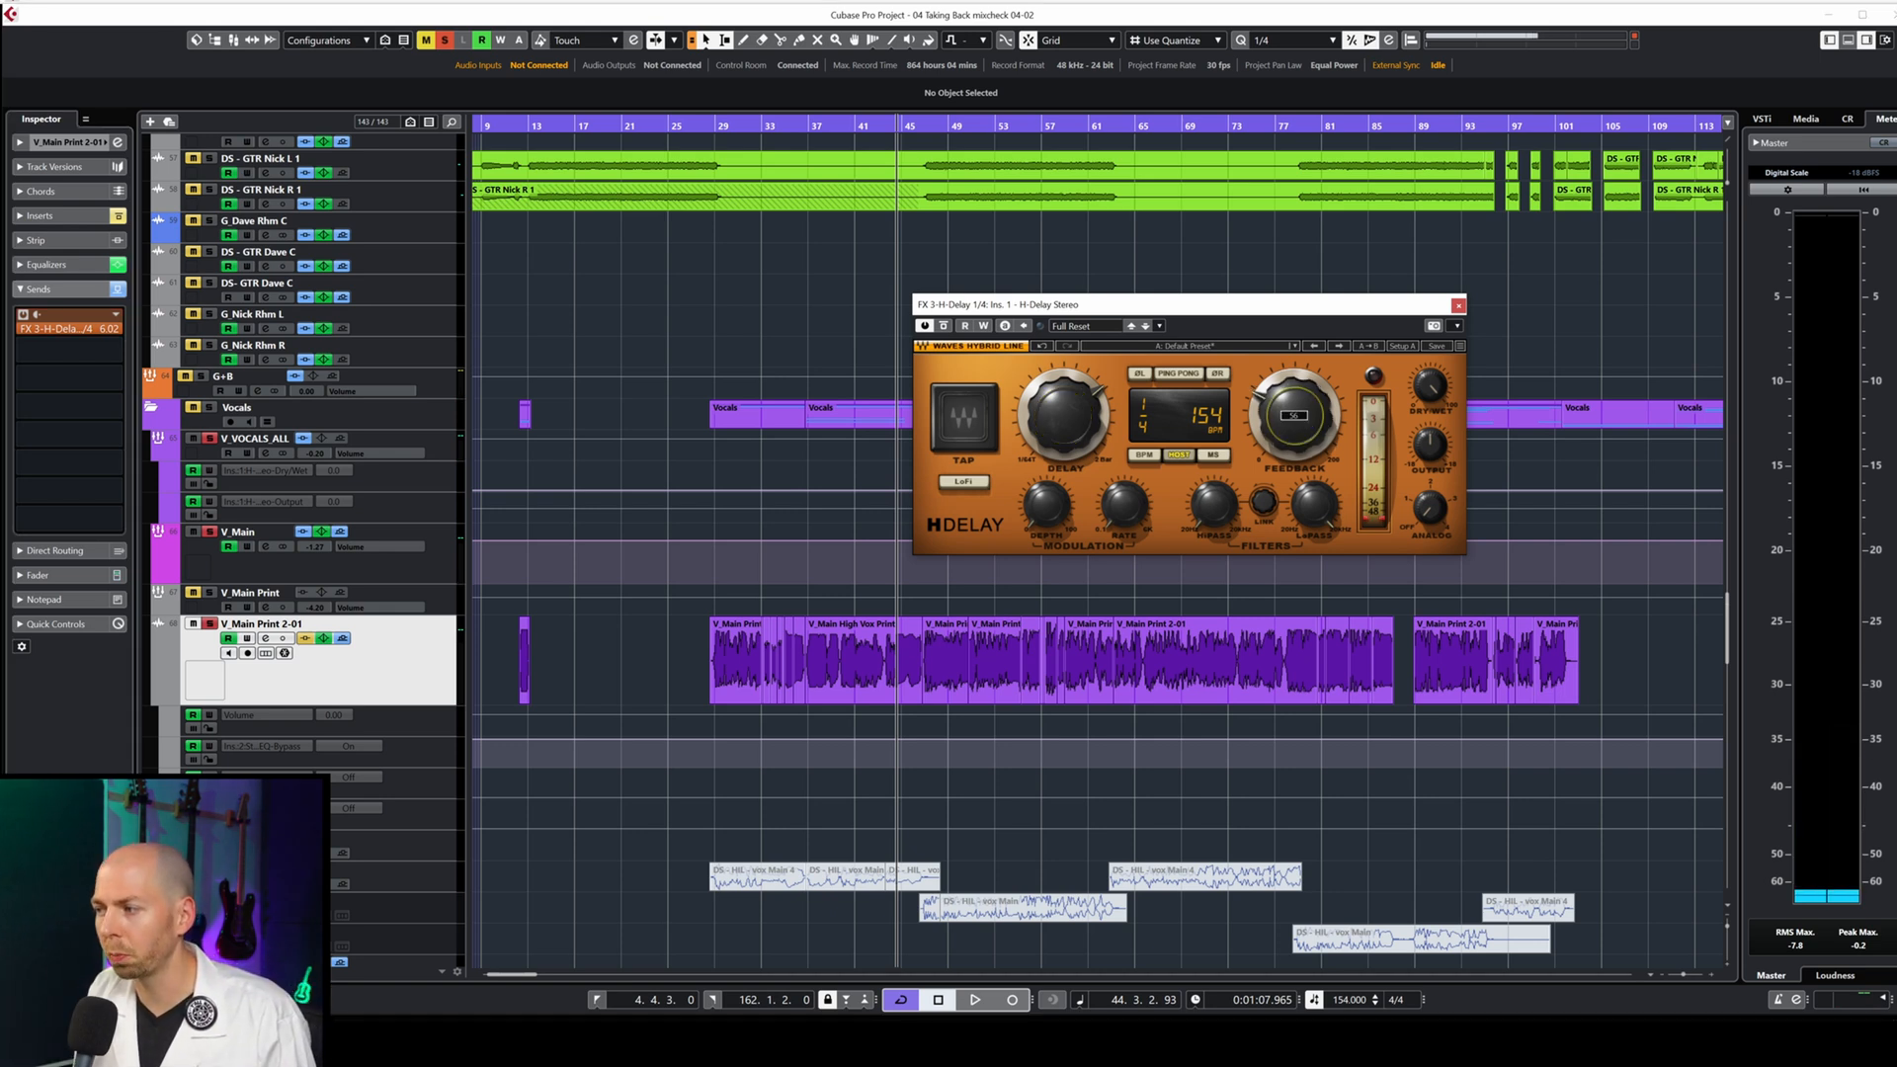
pyautogui.moveTo(1294, 415); pyautogui.dragTo(1294, 457)
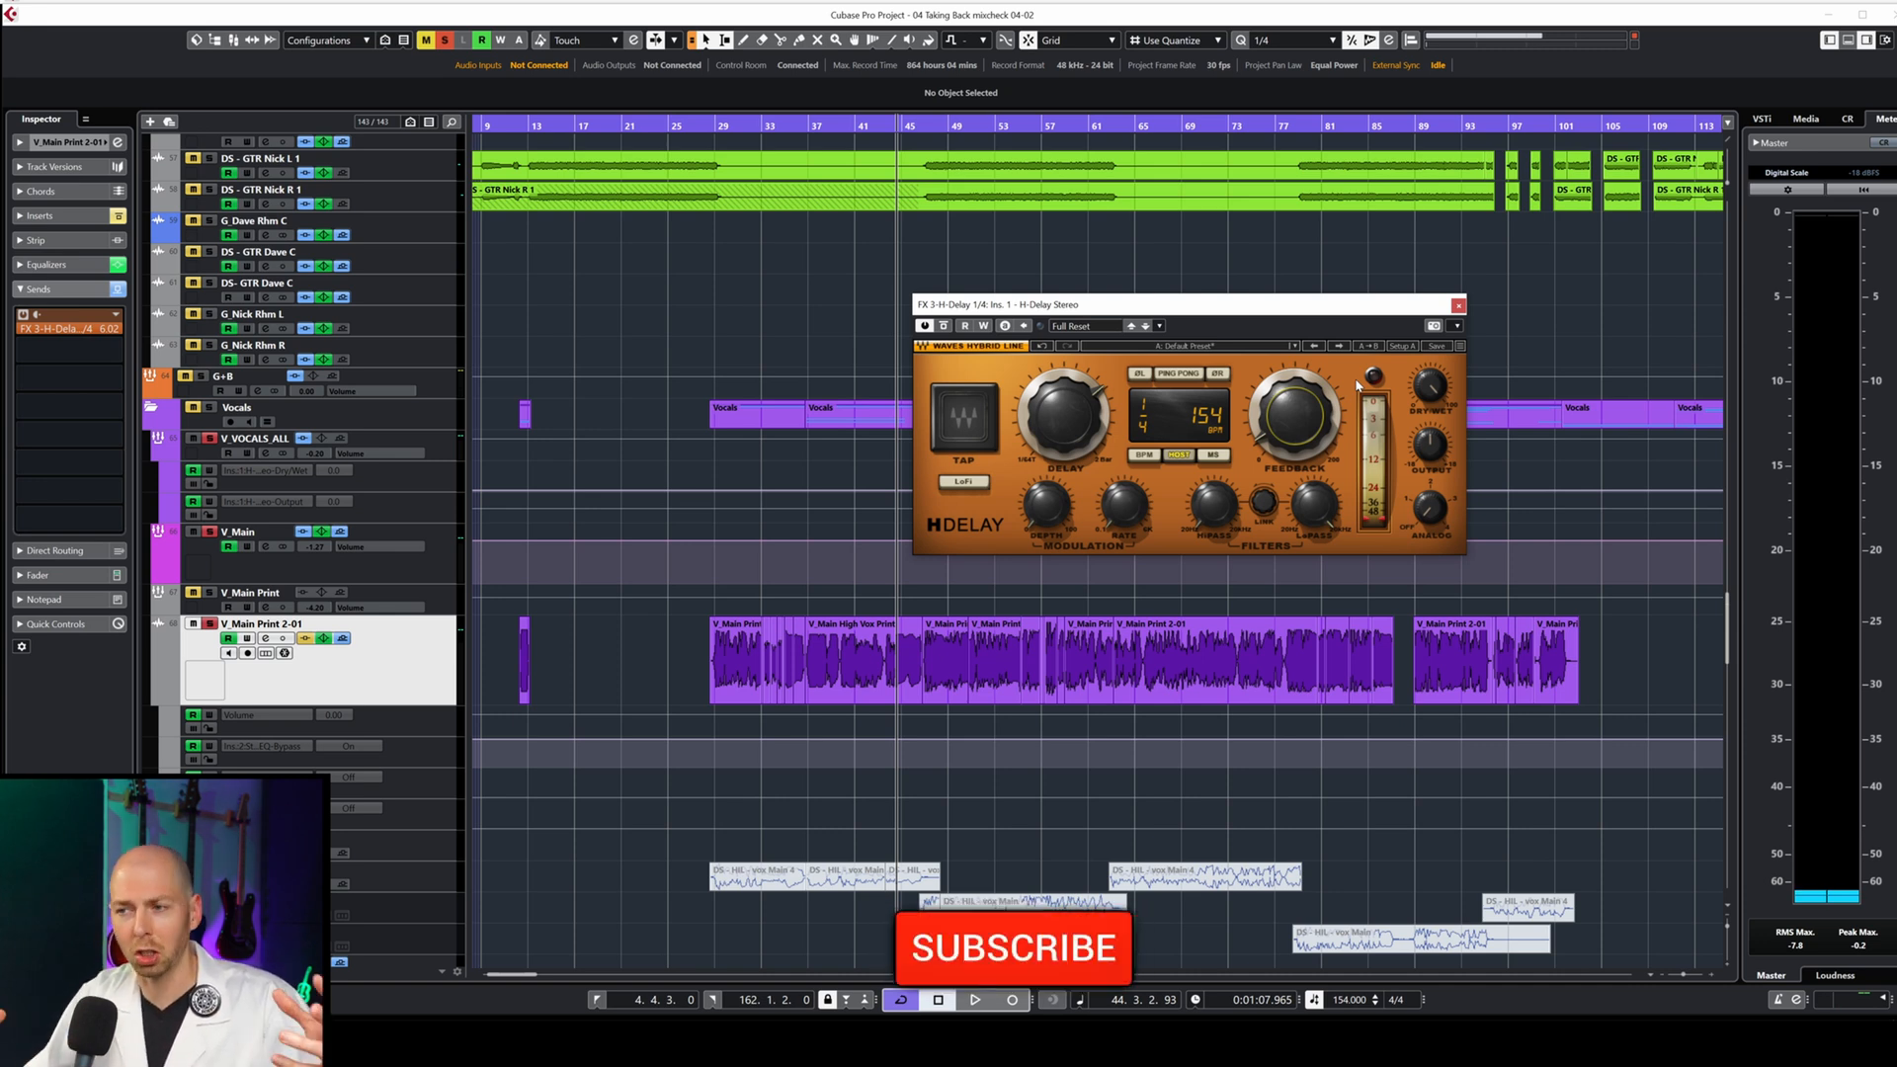
pyautogui.moveTo(1287, 456); pyautogui.dragTo(1296, 437)
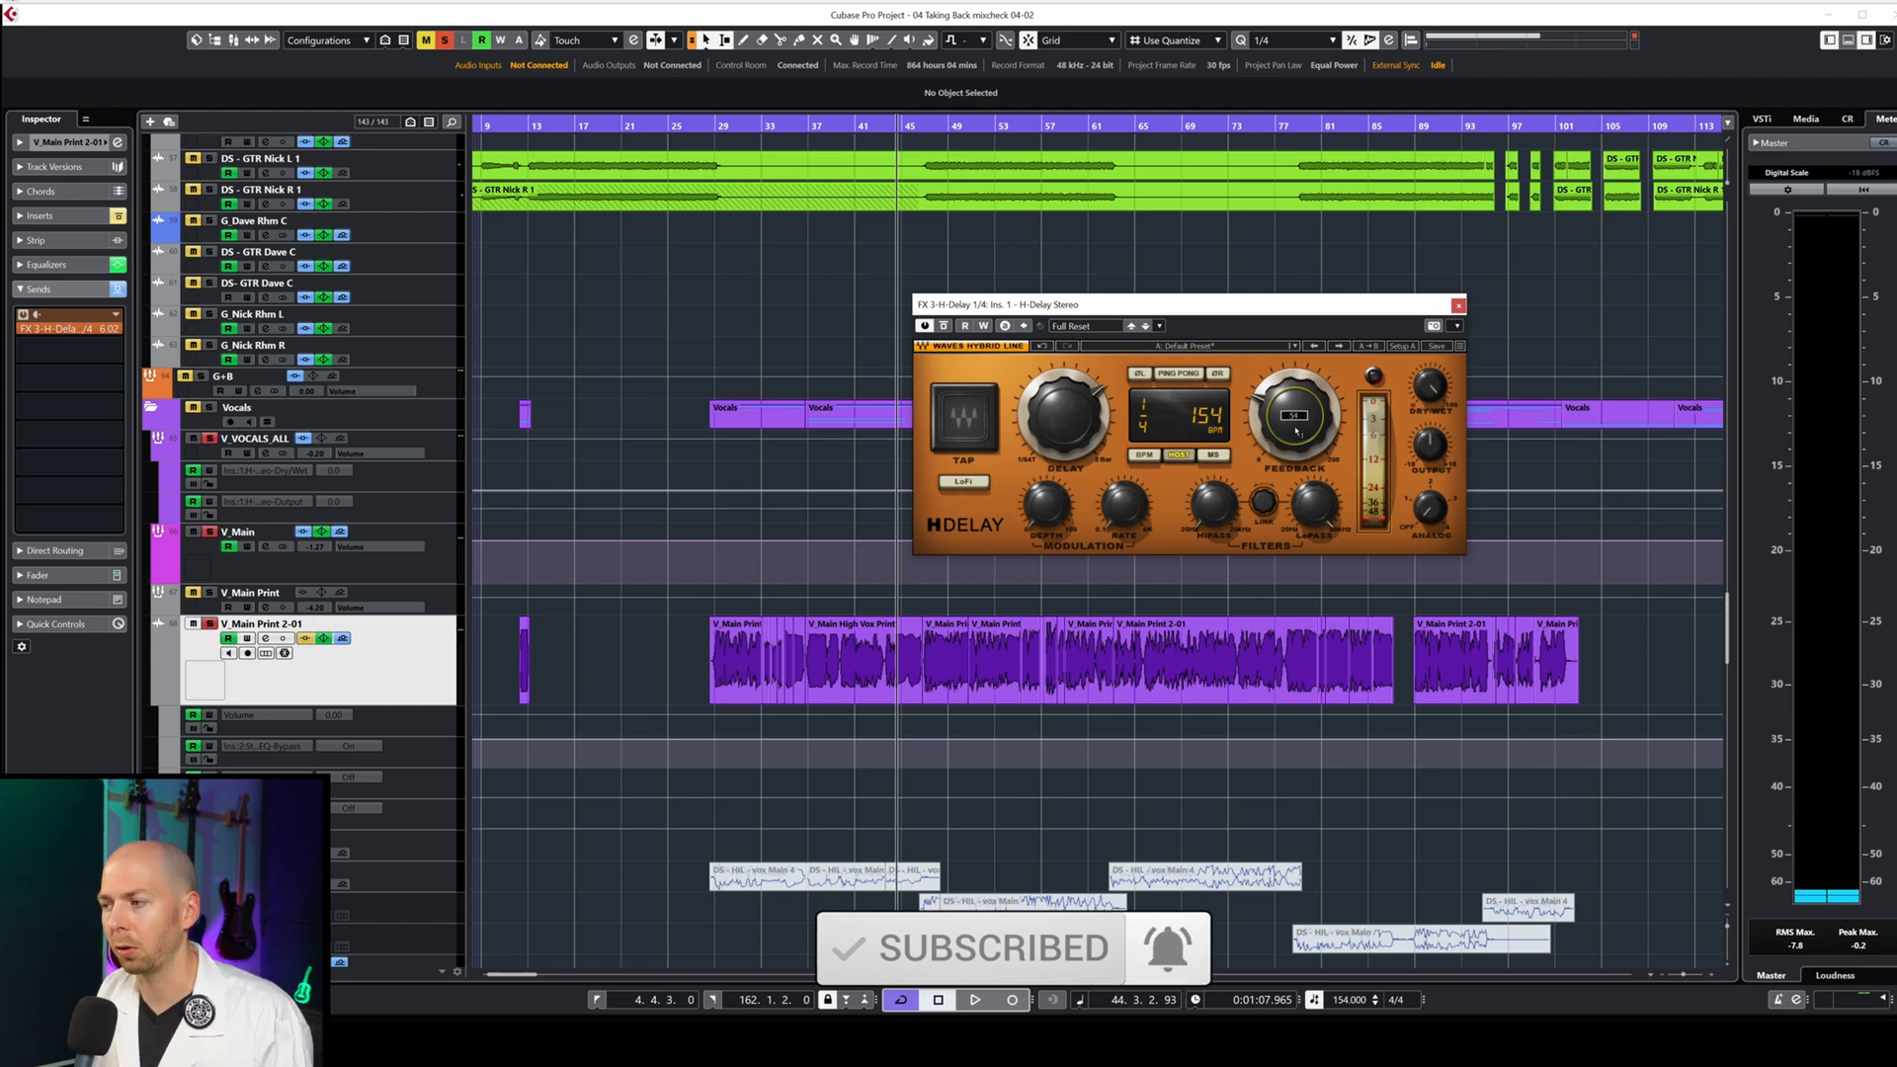
pyautogui.press('space')
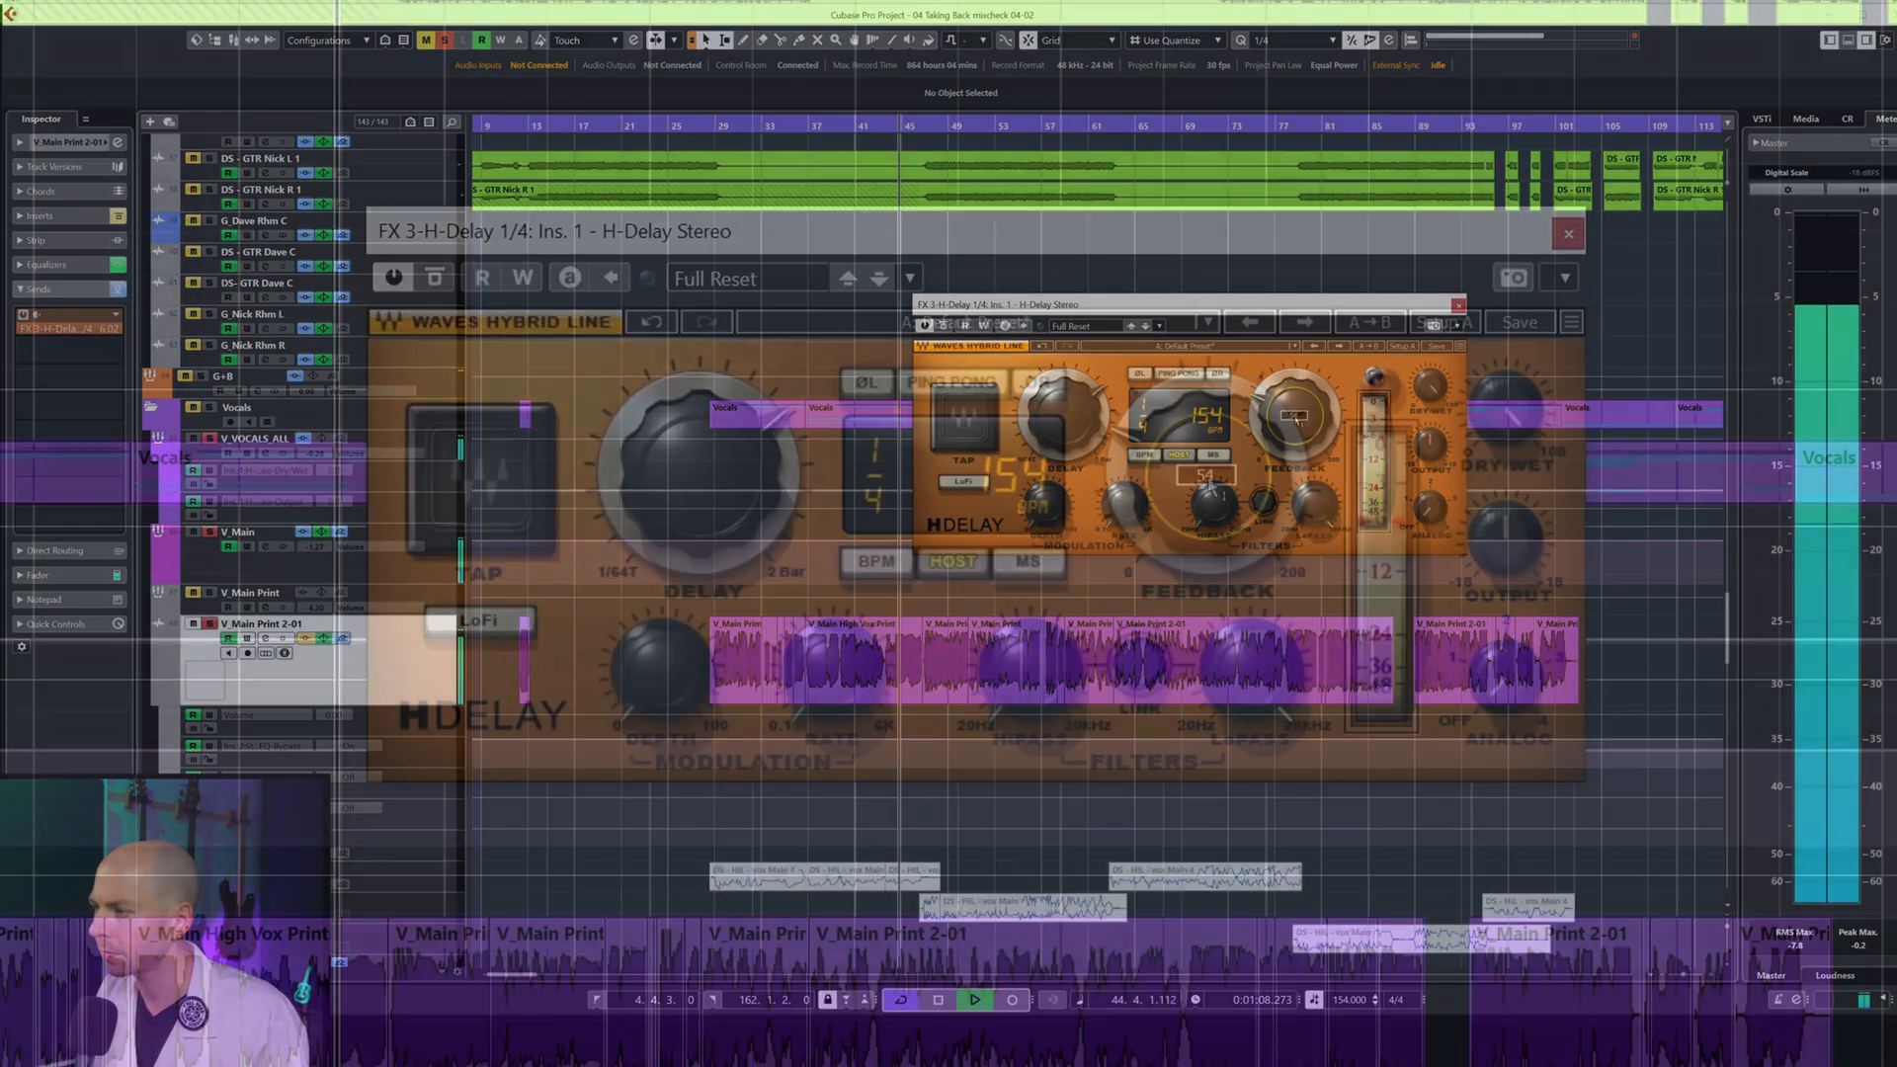
pyautogui.moveTo(1296, 420); pyautogui.dragTo(1207, 492)
pyautogui.press('space')
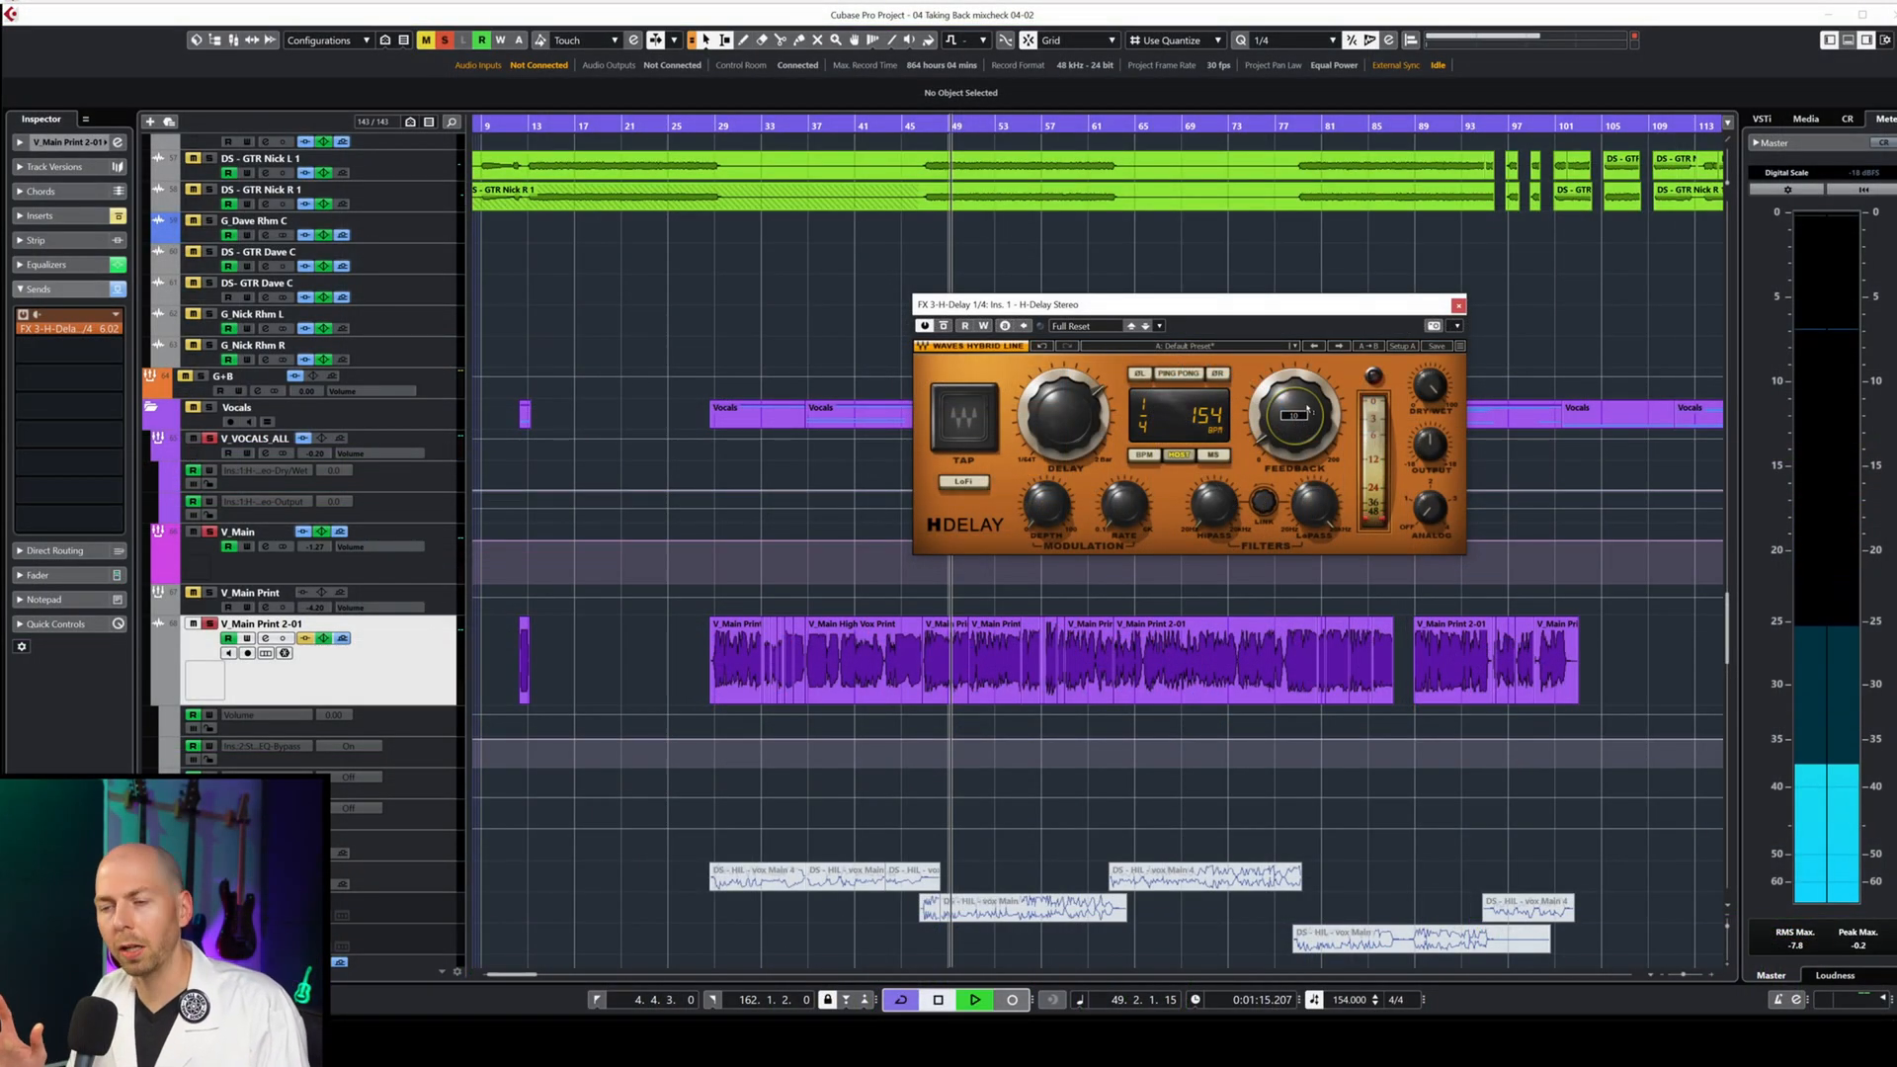
pyautogui.press('space')
pyautogui.press('space')
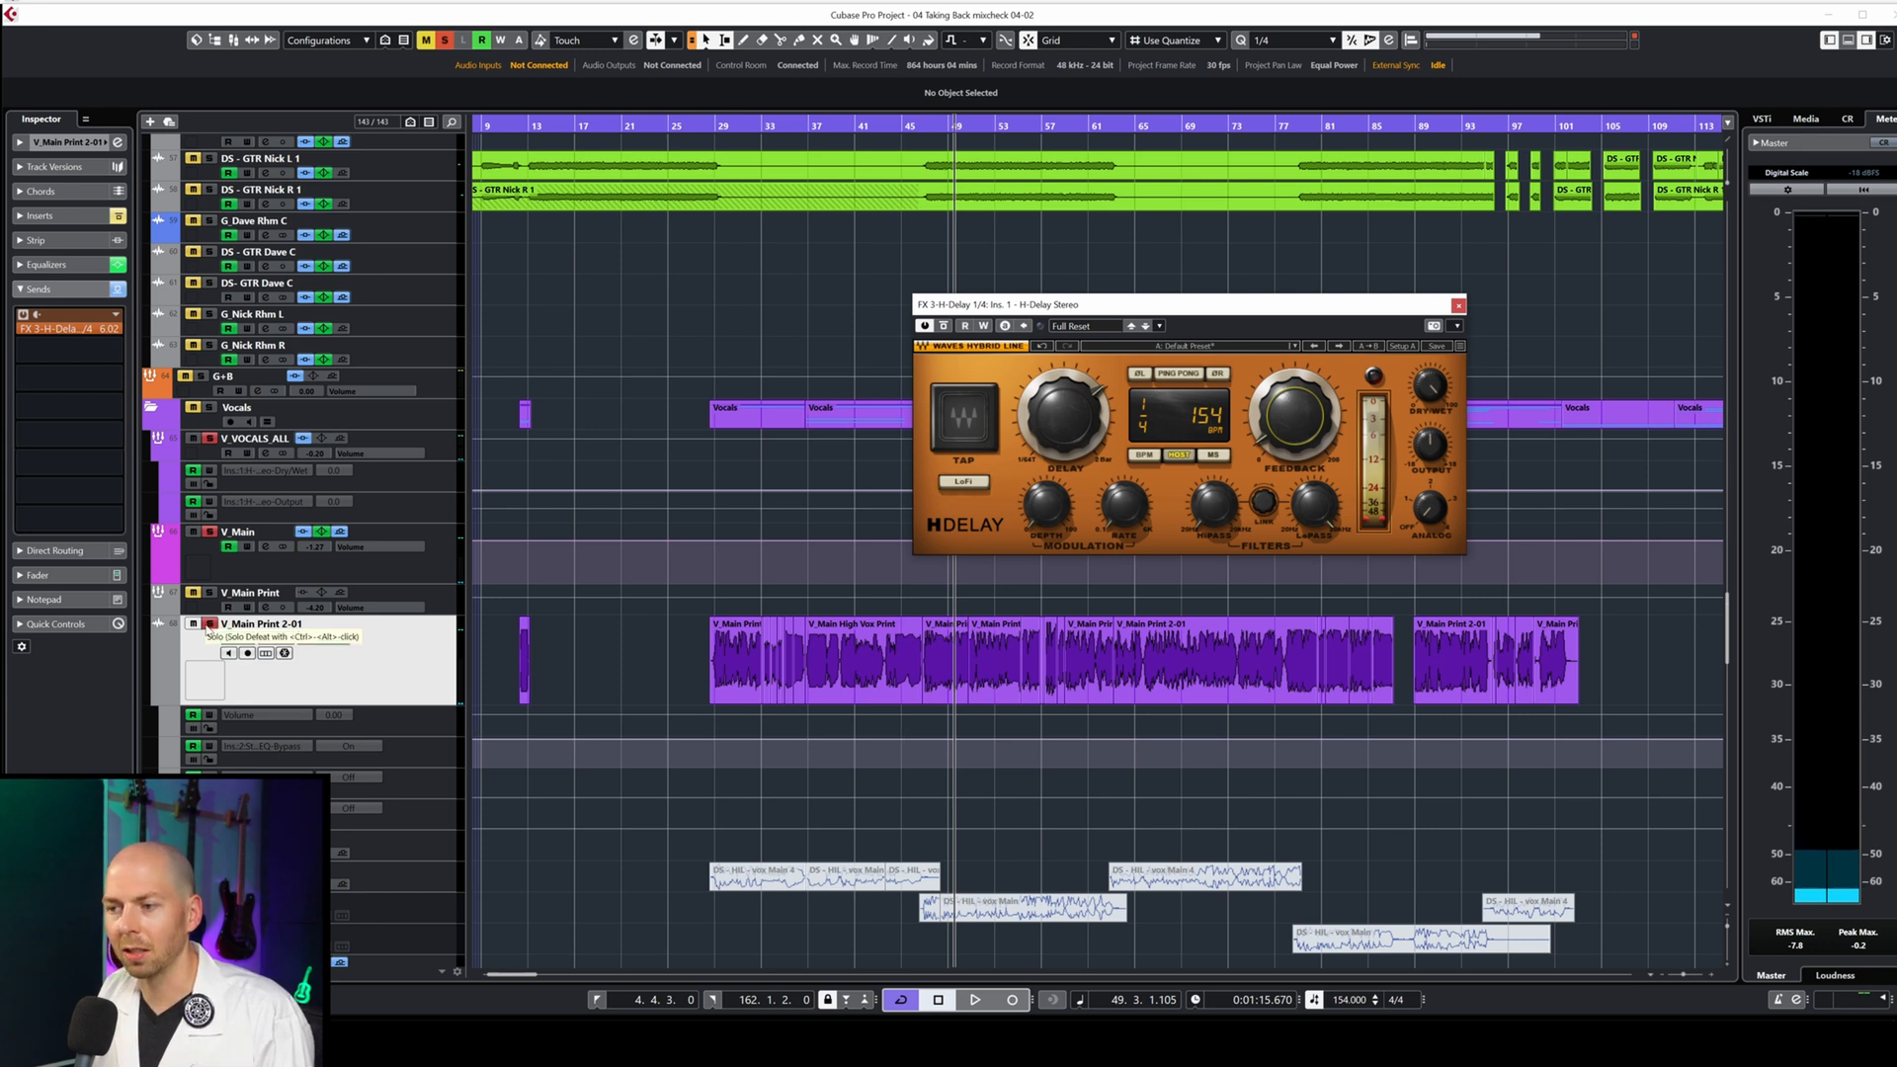
# Unsolo the V_Main Print 2-01 track and audition the delayed vocal within the full mix.
pyautogui.doubleClick(293, 624)
pyautogui.press('Return')
pyautogui.press('space')
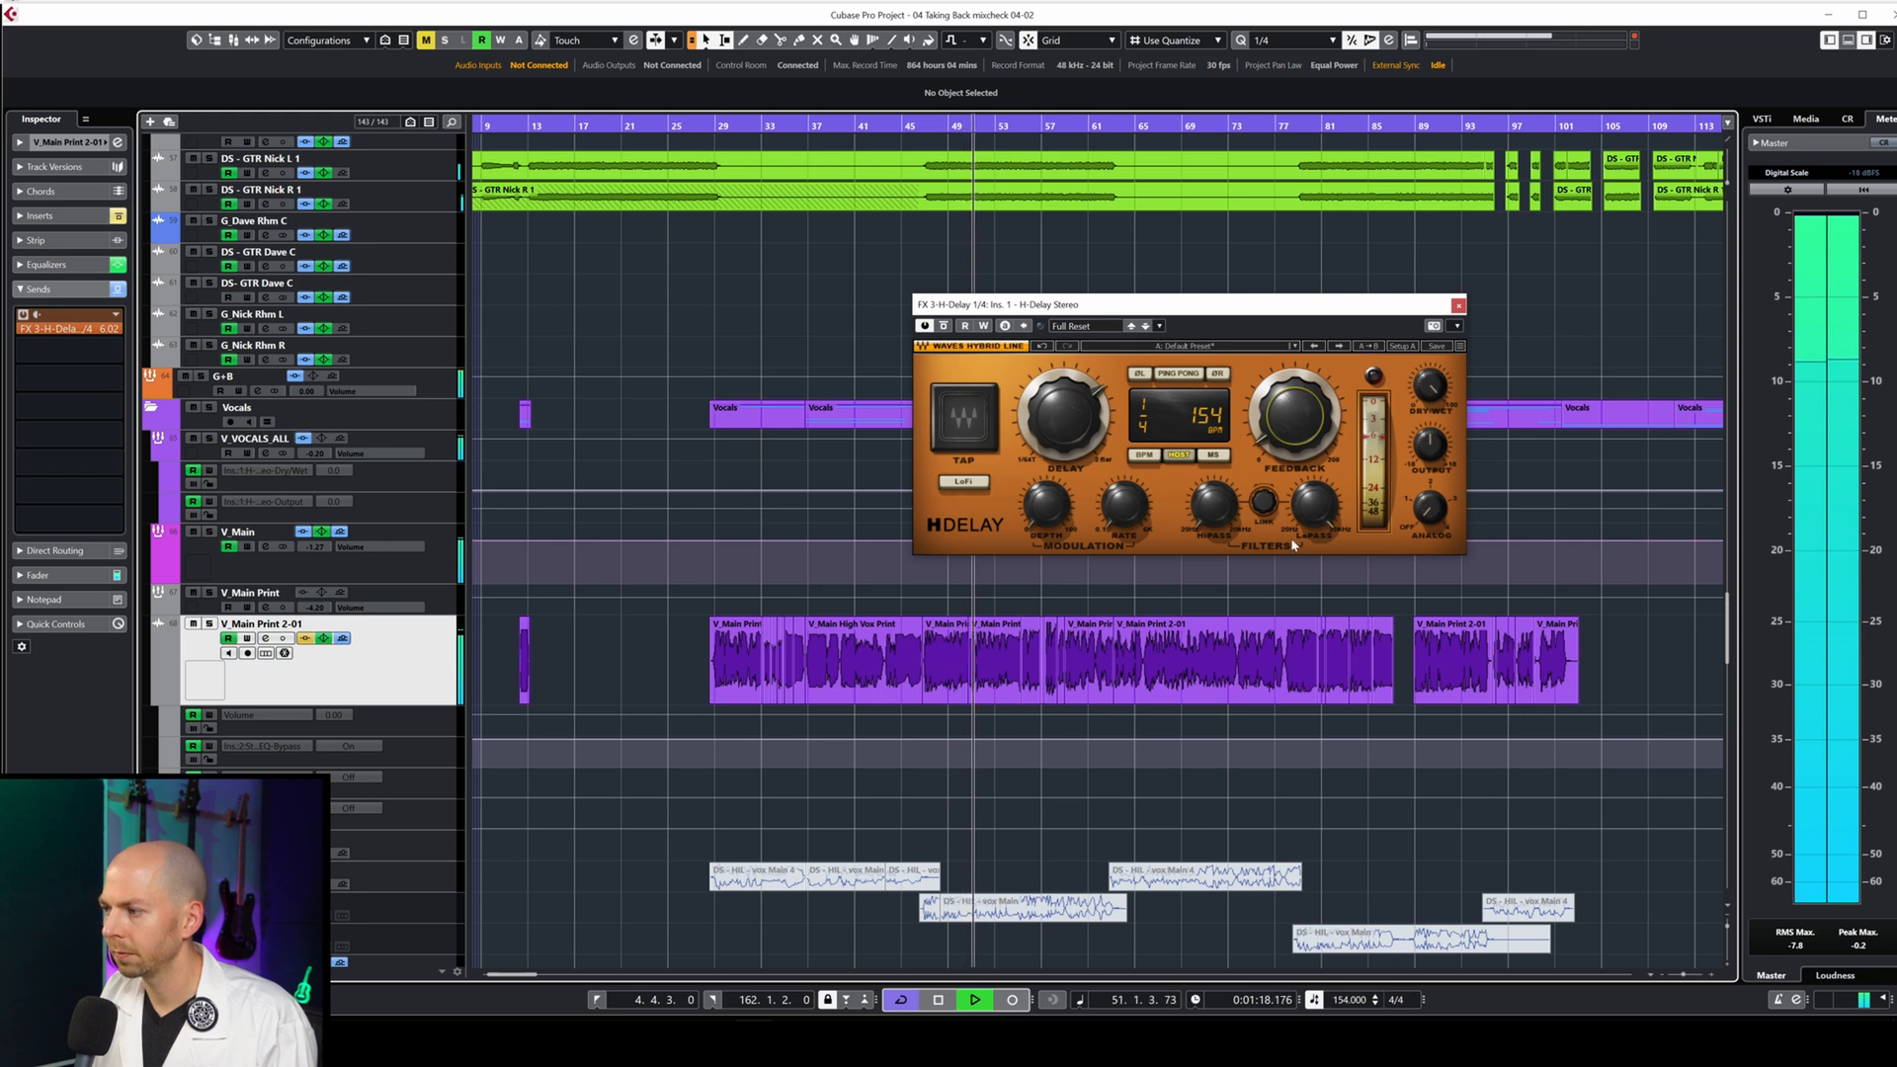
pyautogui.press('space')
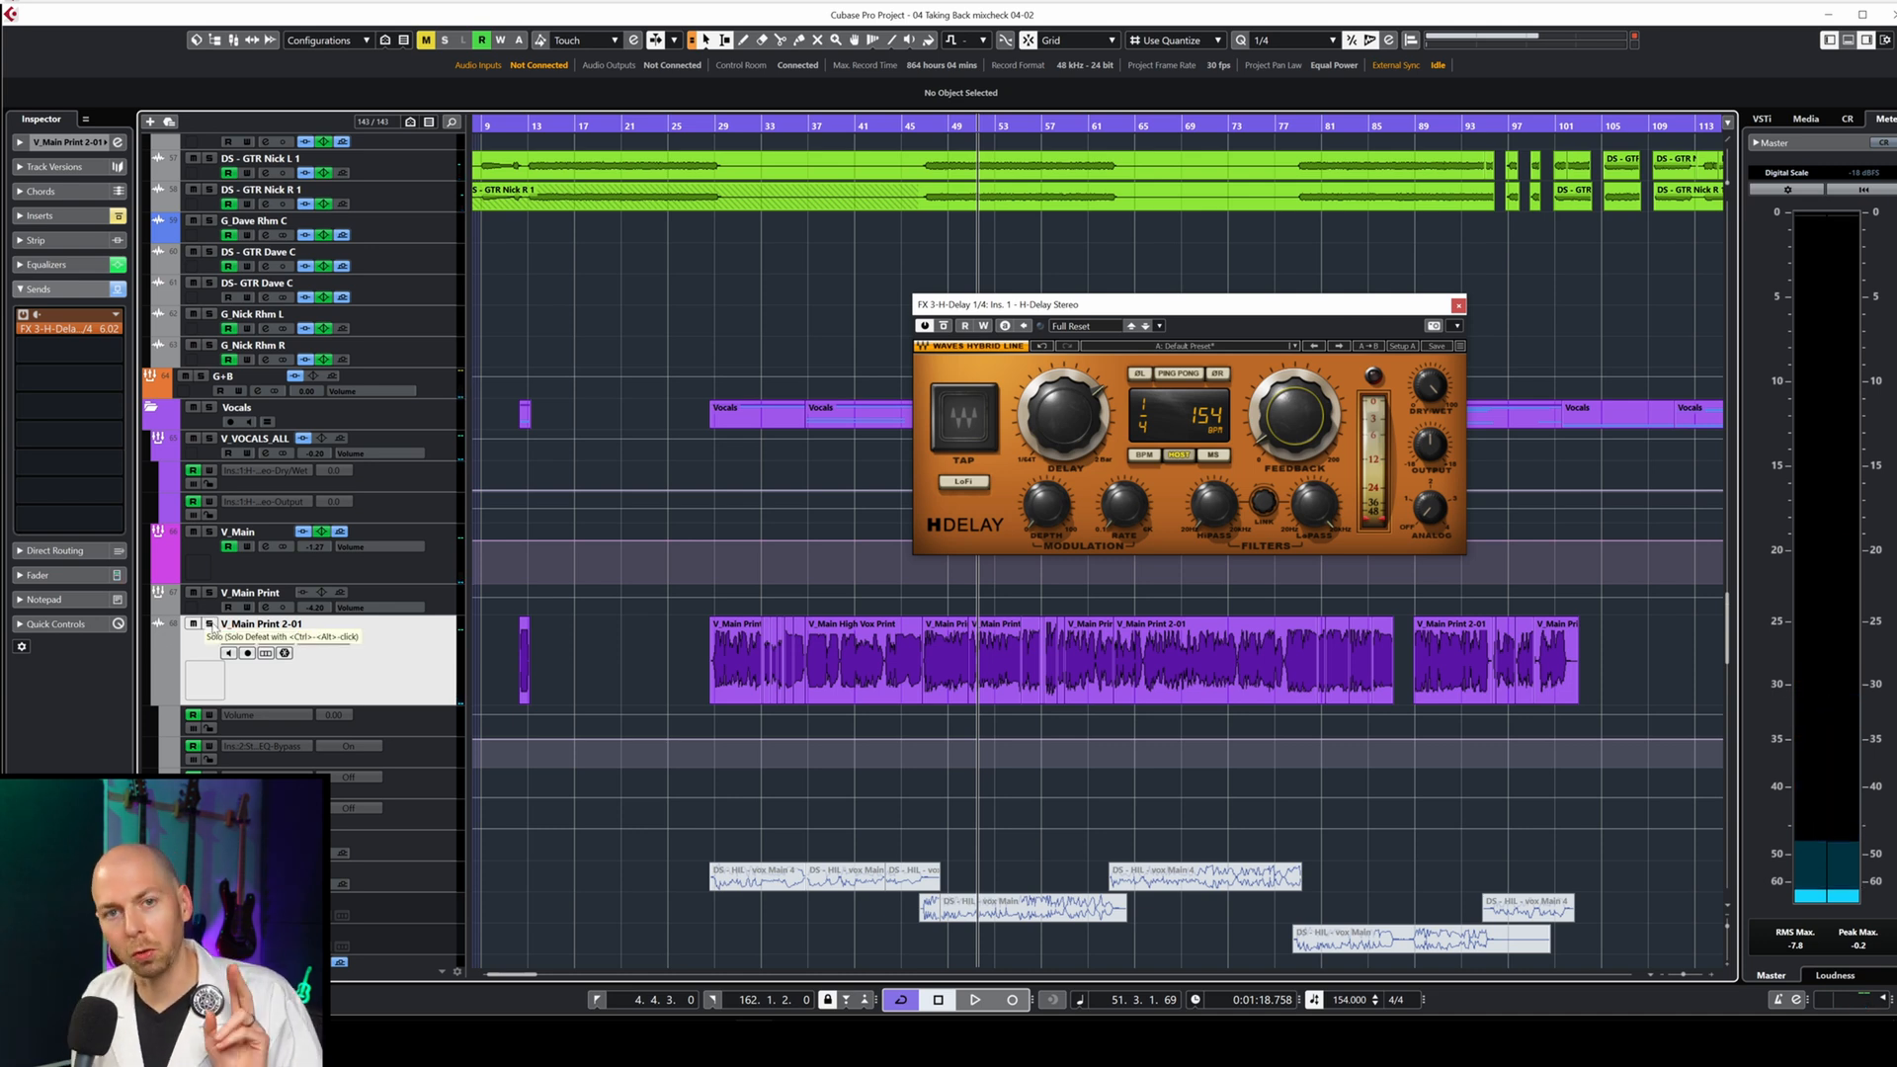
# Lower the vocal's H-Delay send level to -8.75 dB while listening to the full mix.
pyautogui.moveTo(83, 329); pyautogui.dragTo(77, 329)
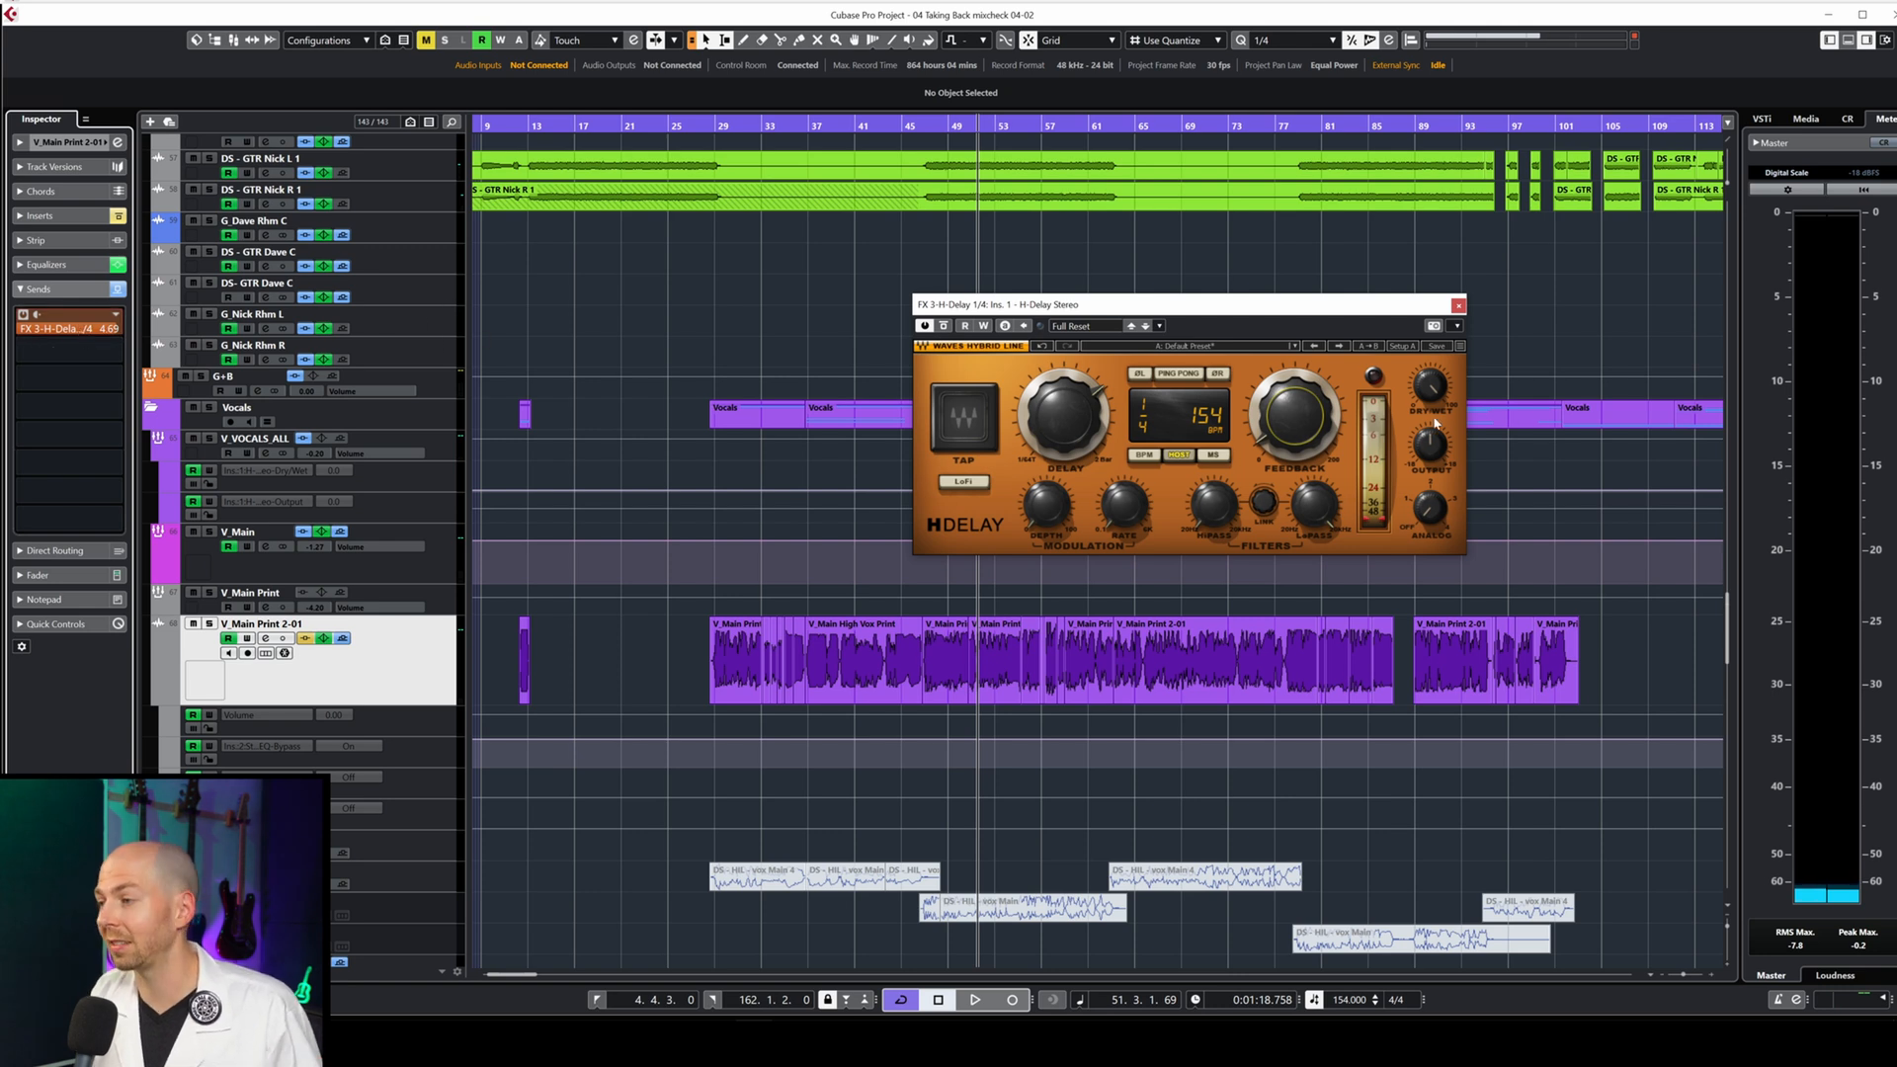
pyautogui.moveTo(95, 329); pyautogui.dragTo(93, 329)
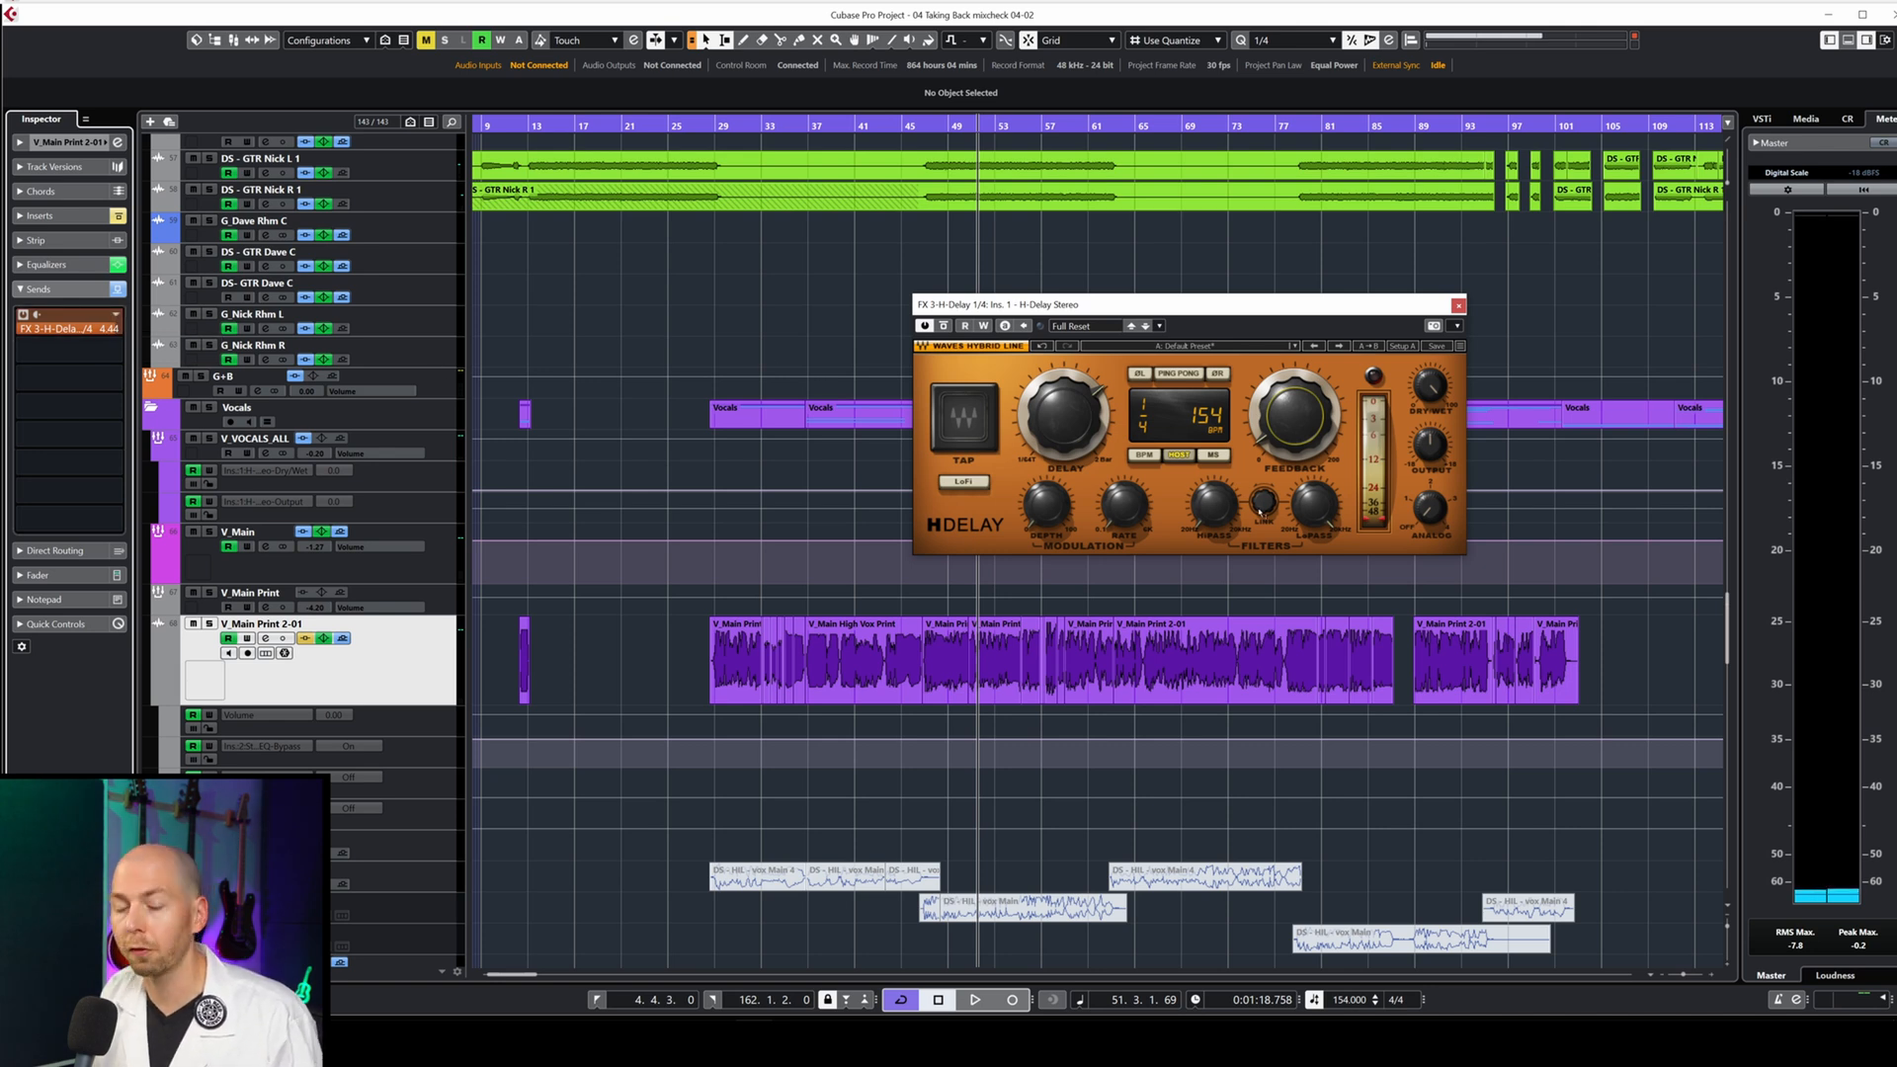
pyautogui.moveTo(1249, 500)
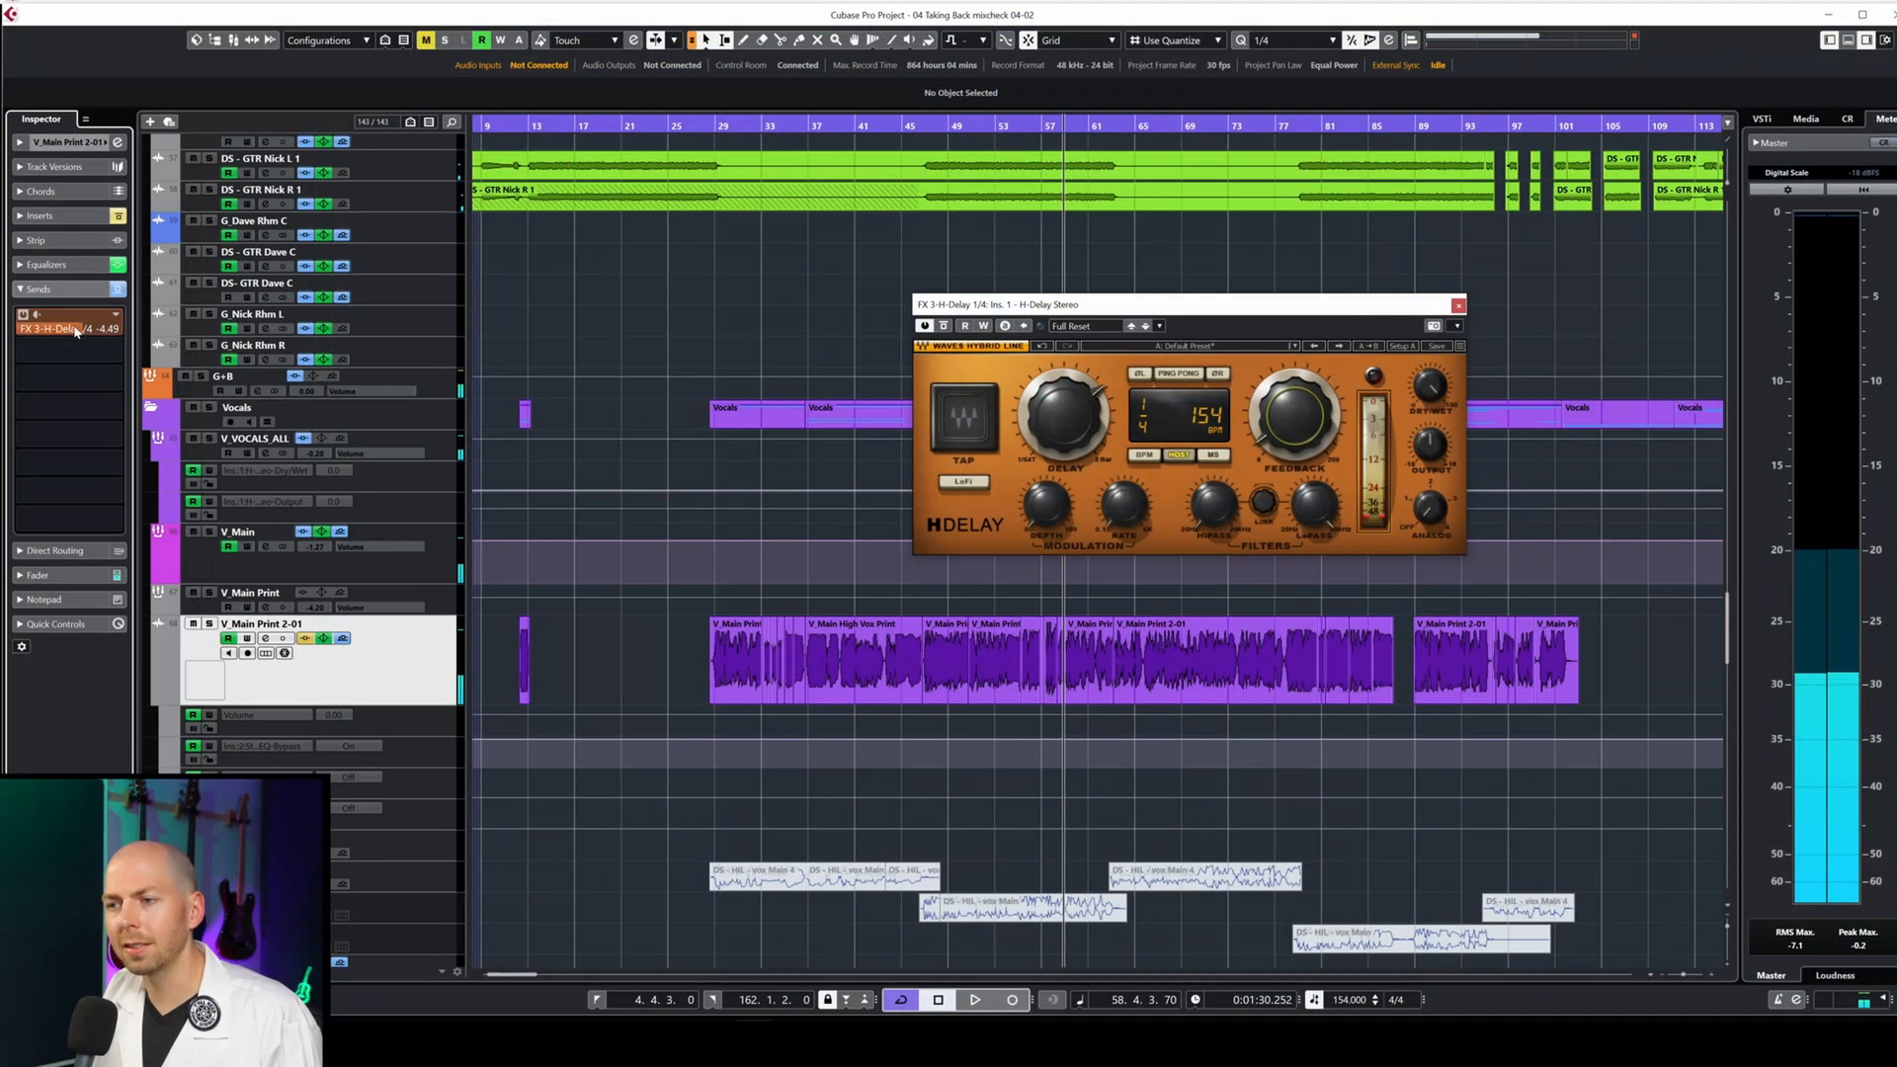
pyautogui.press('space')
pyautogui.moveTo(76, 331); pyautogui.dragTo(72, 368)
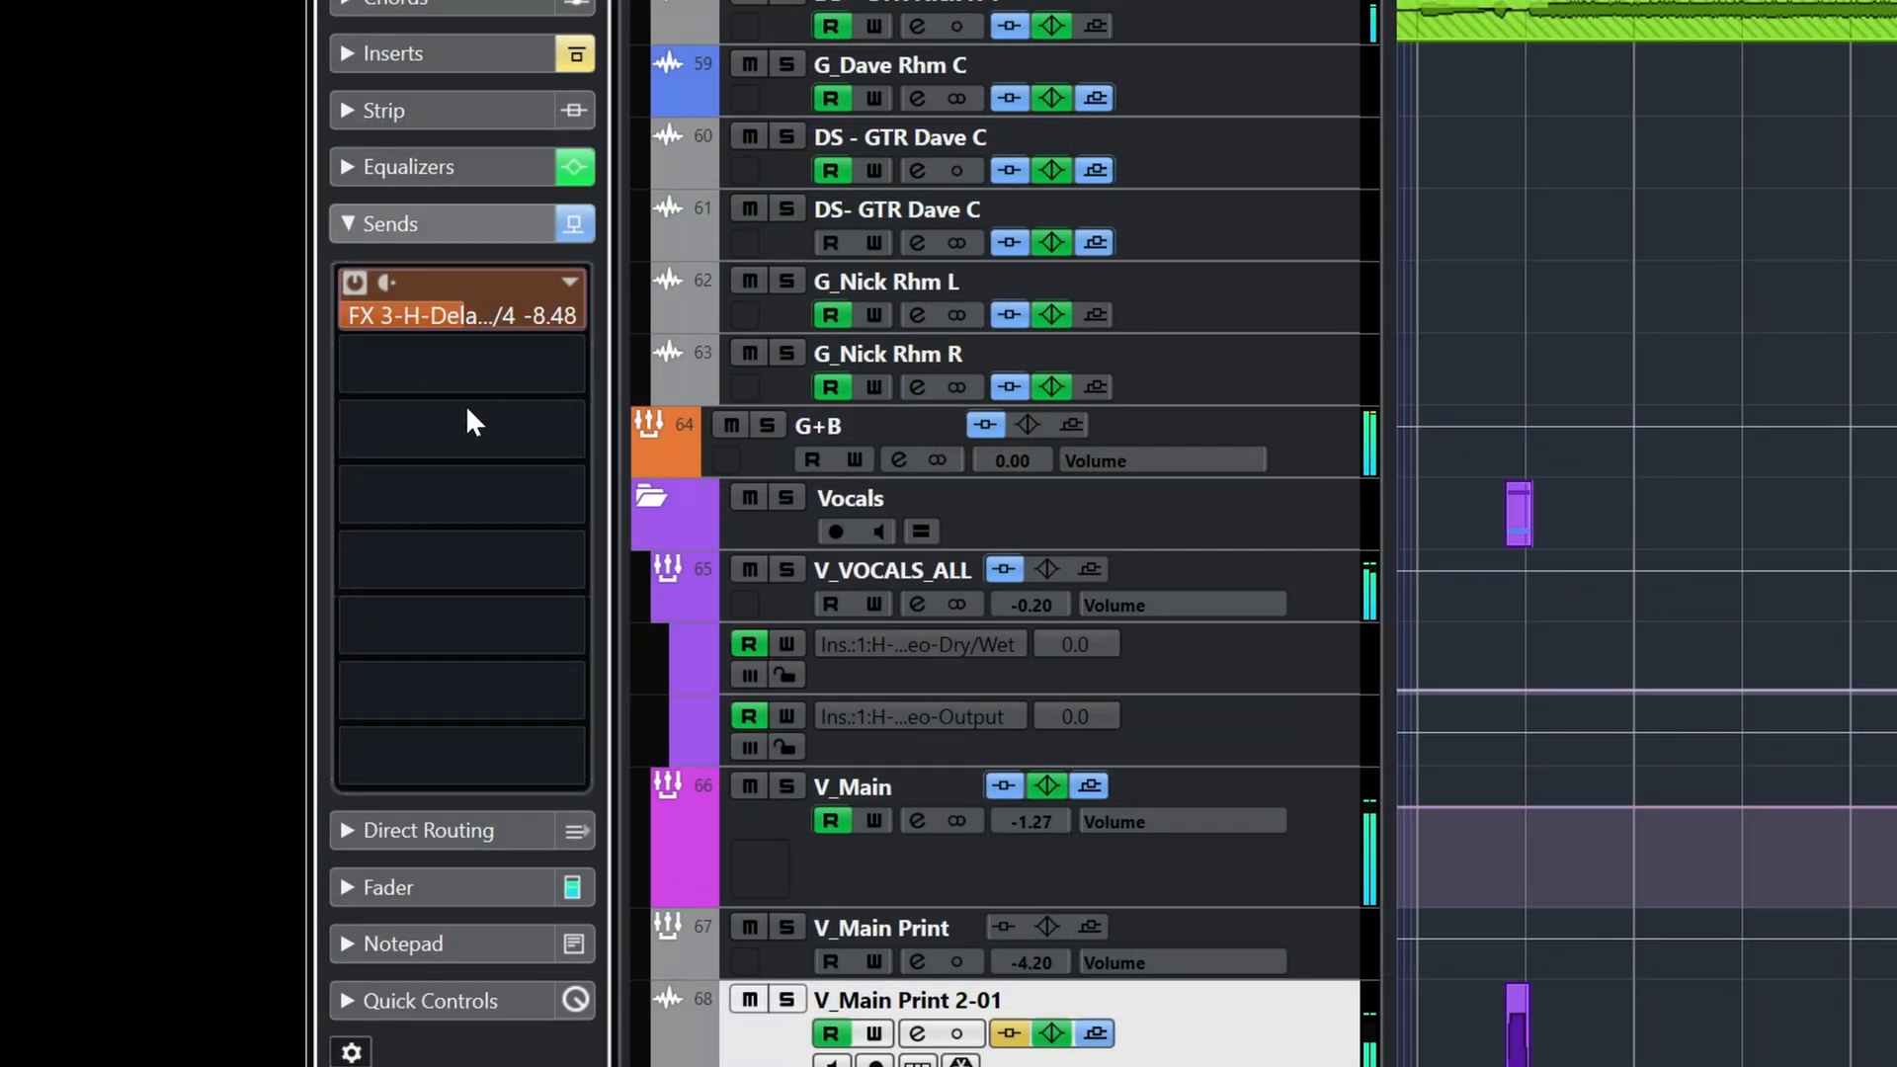
pyautogui.moveTo(468, 414); pyautogui.dragTo(467, 417)
# Solo the vocal track and turn down the H-Delay's LoPass filter during playback to darken the repeats.
pyautogui.press('s')
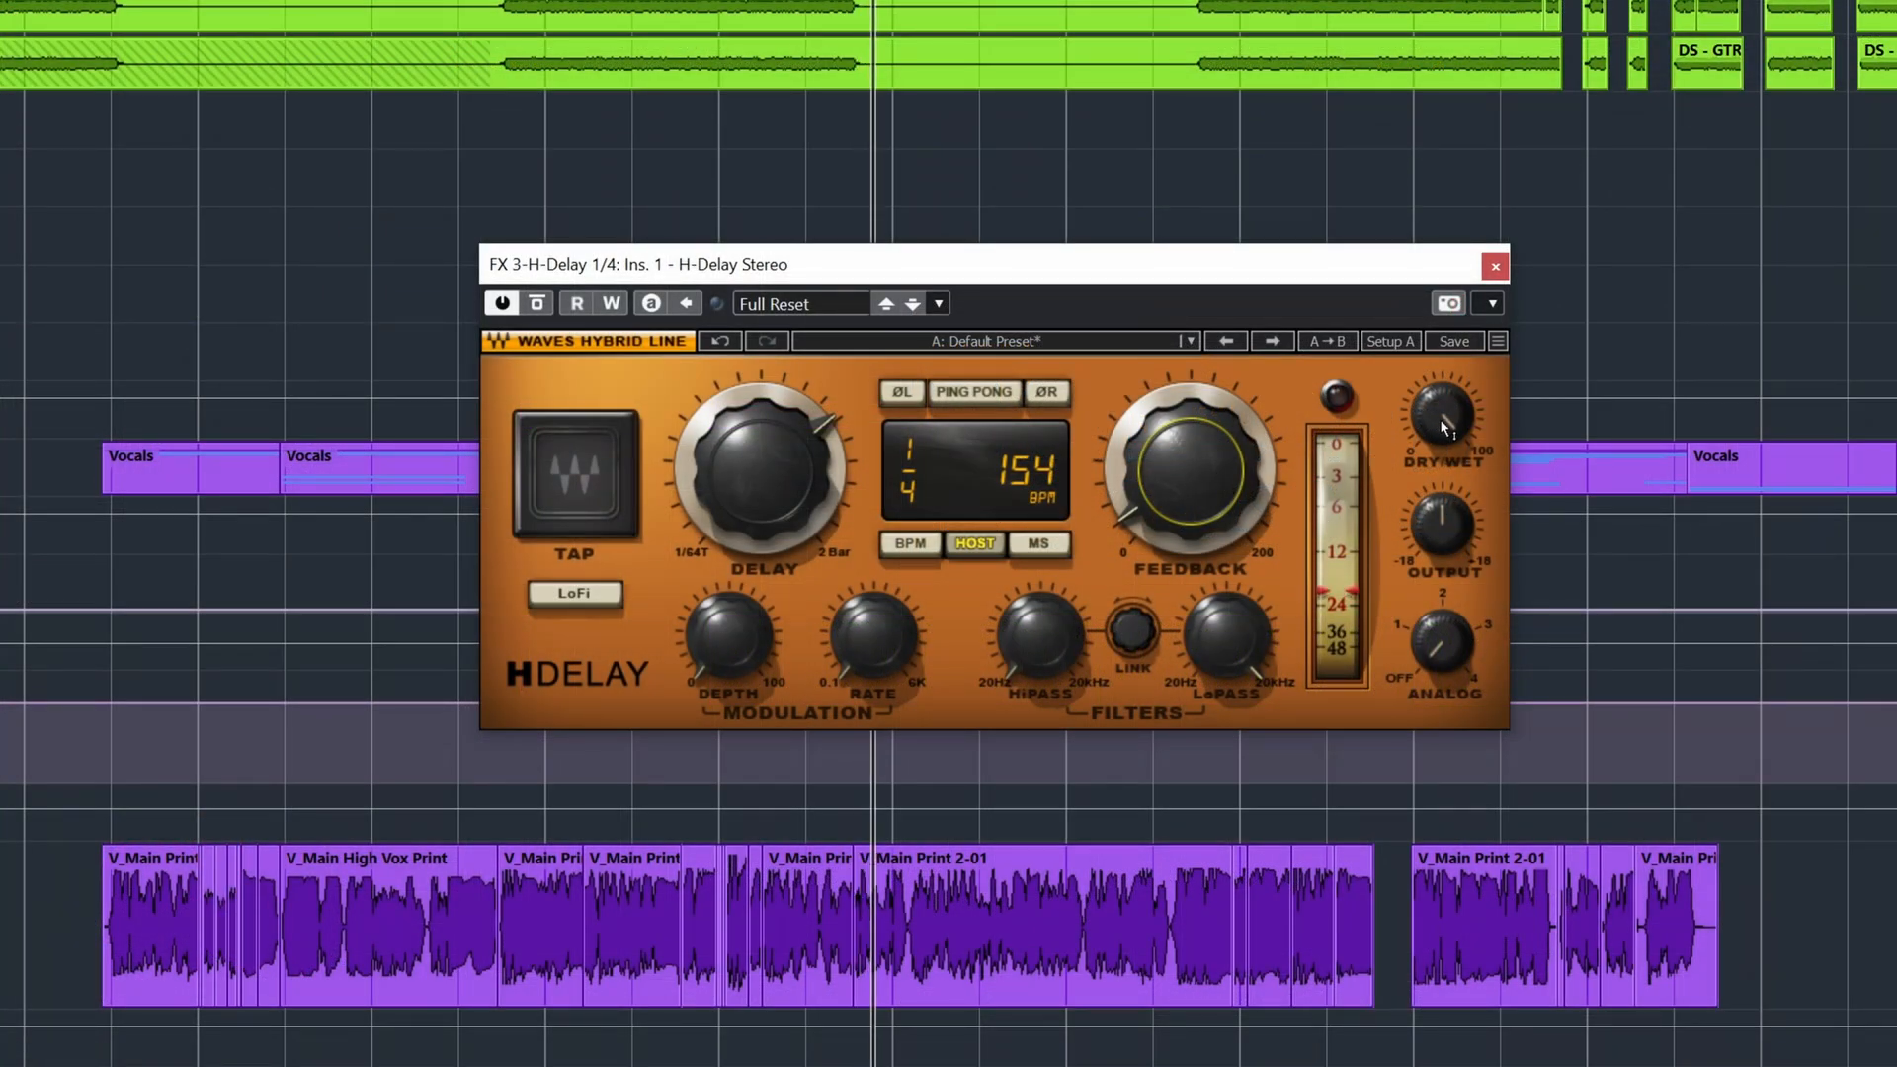
pyautogui.moveTo(1206, 636); pyautogui.dragTo(1206, 782)
pyautogui.press('space')
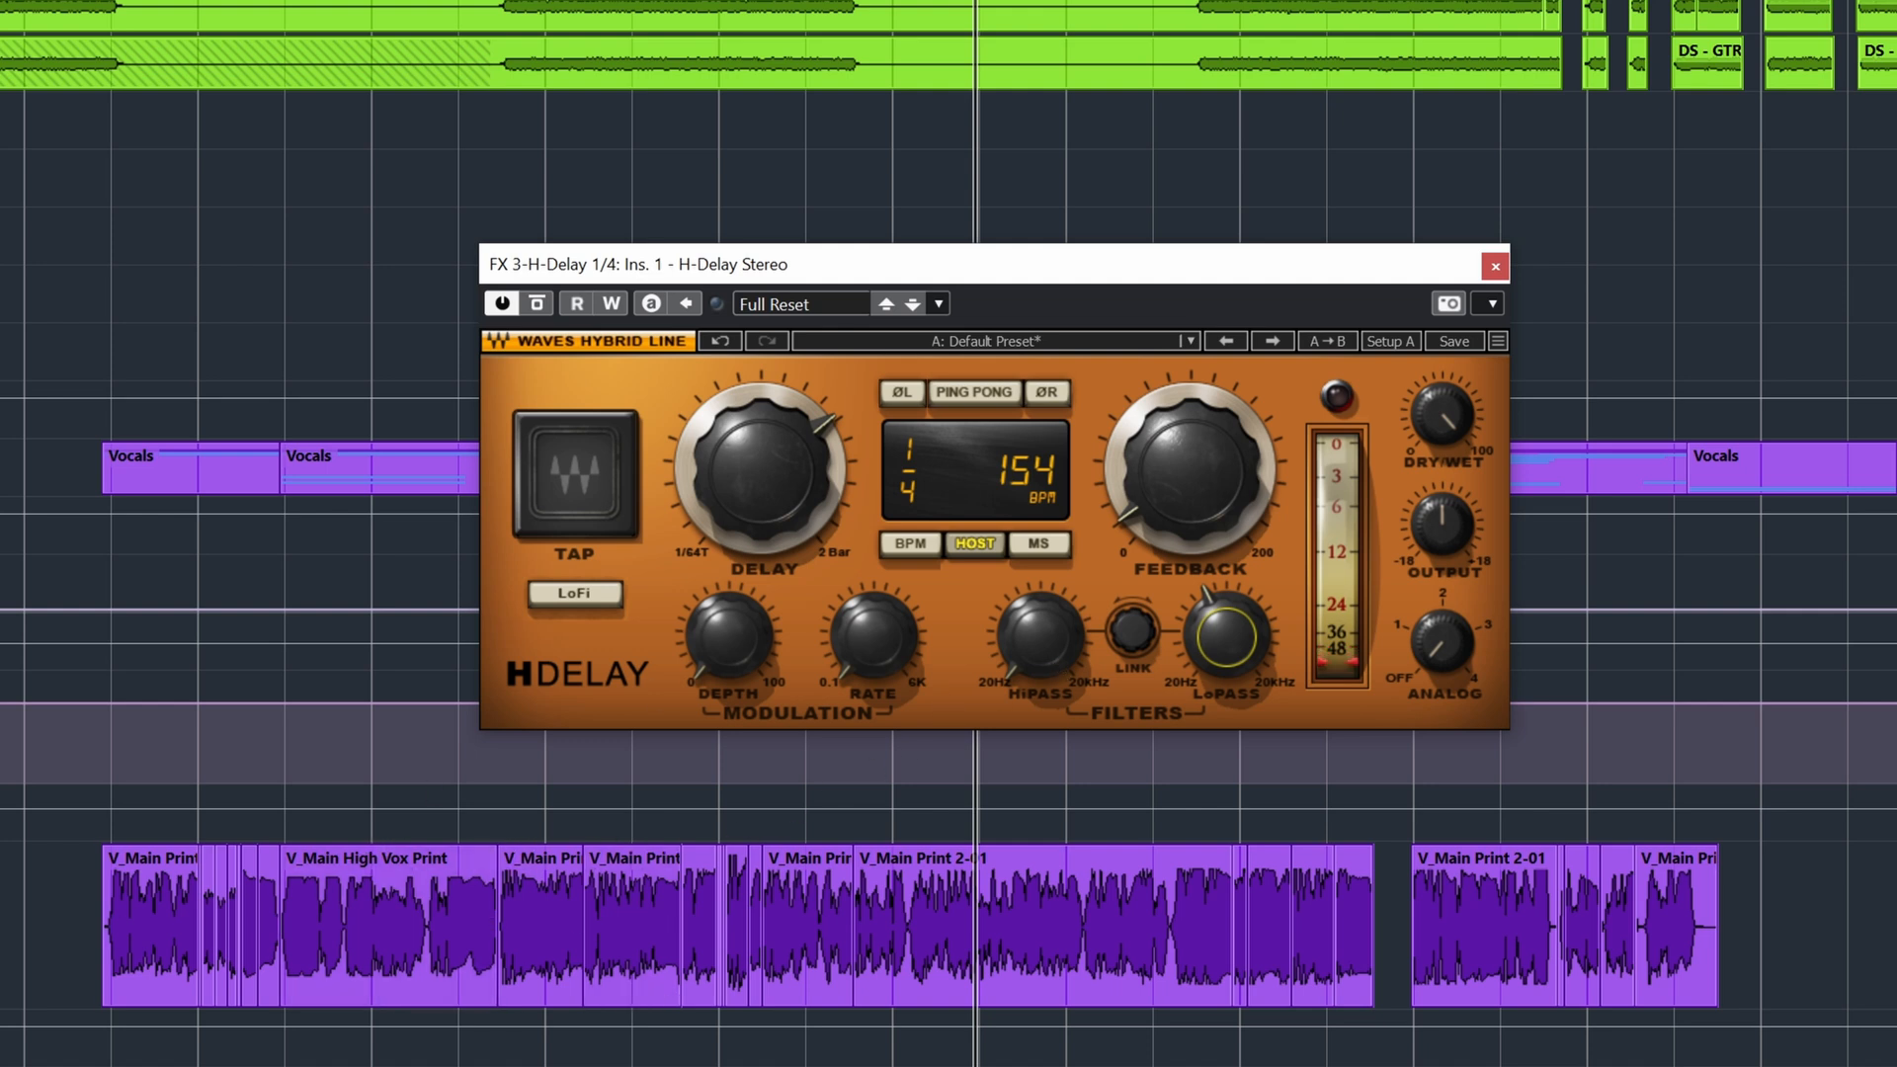
pyautogui.moveTo(1197, 659)
pyautogui.mouseDown()
pyautogui.moveTo(1197, 590)
pyautogui.moveTo(1221, 647)
pyautogui.mouseUp()
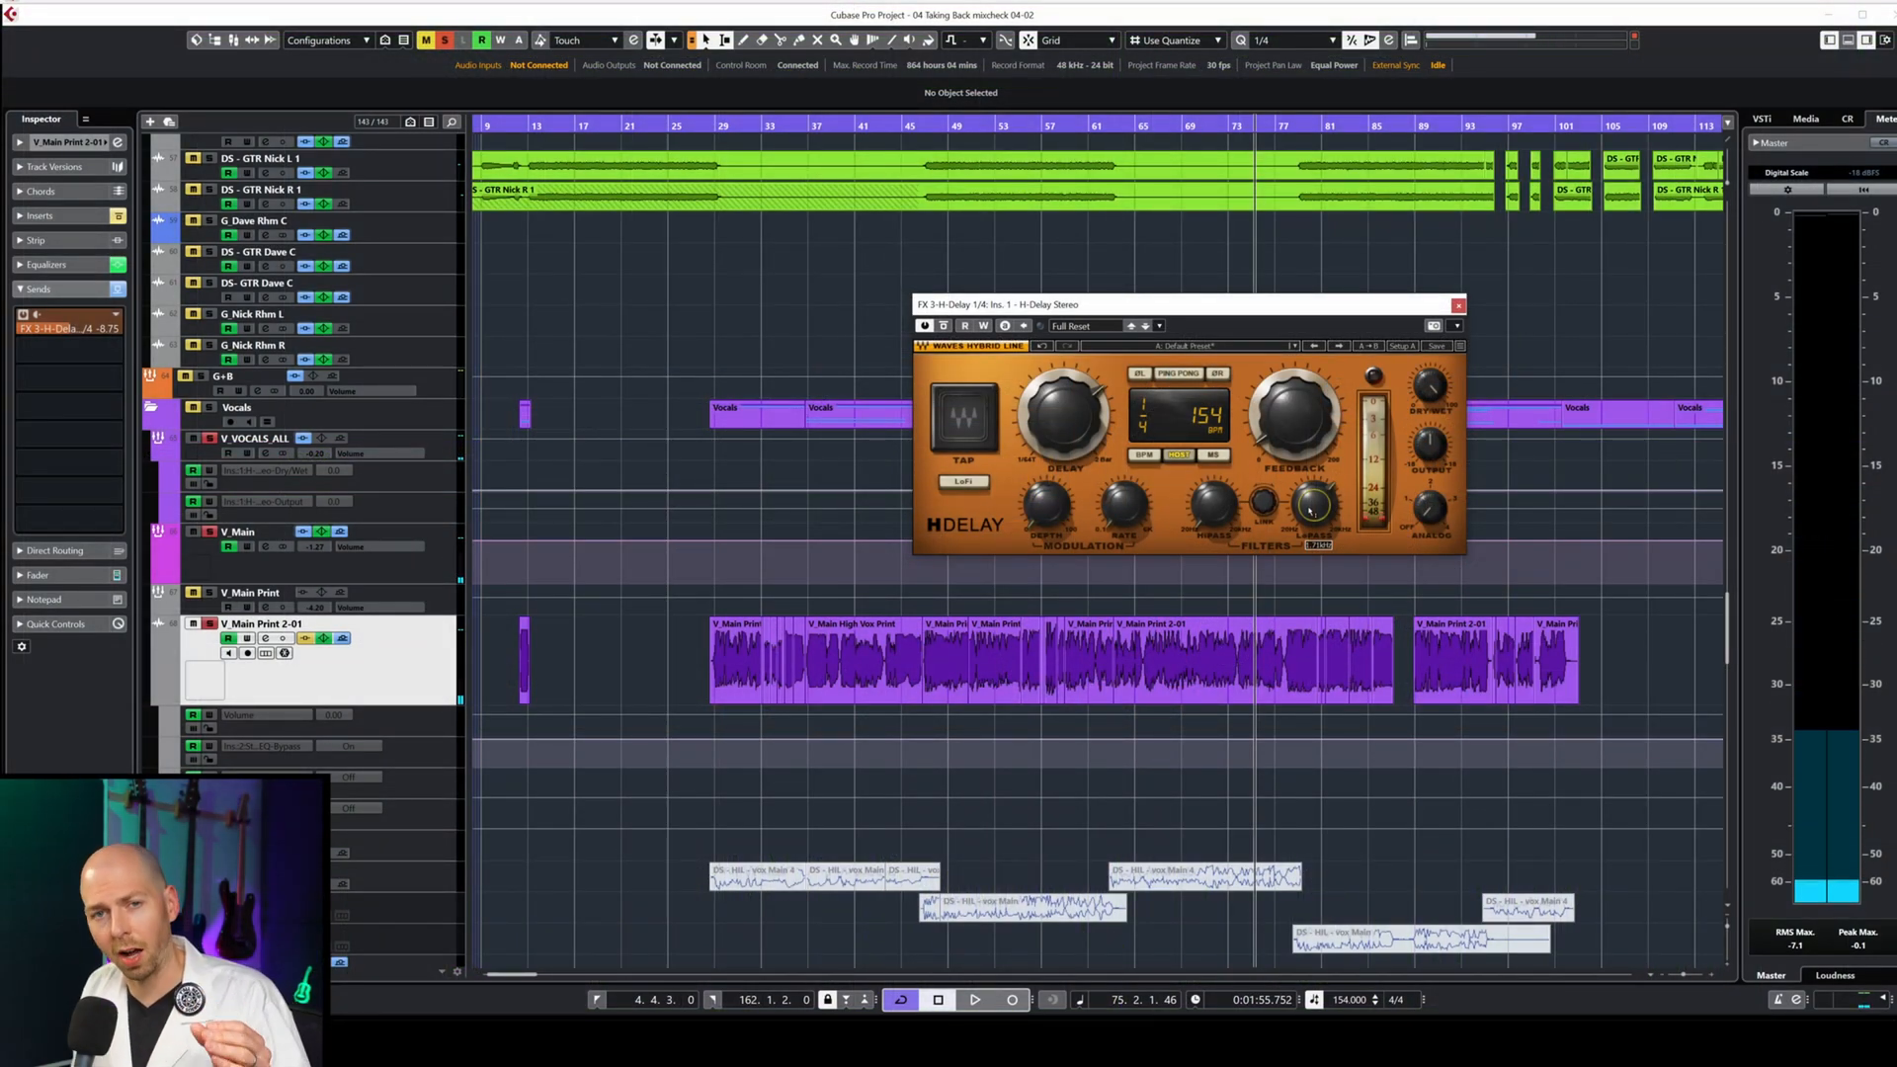
pyautogui.moveTo(1315, 511)
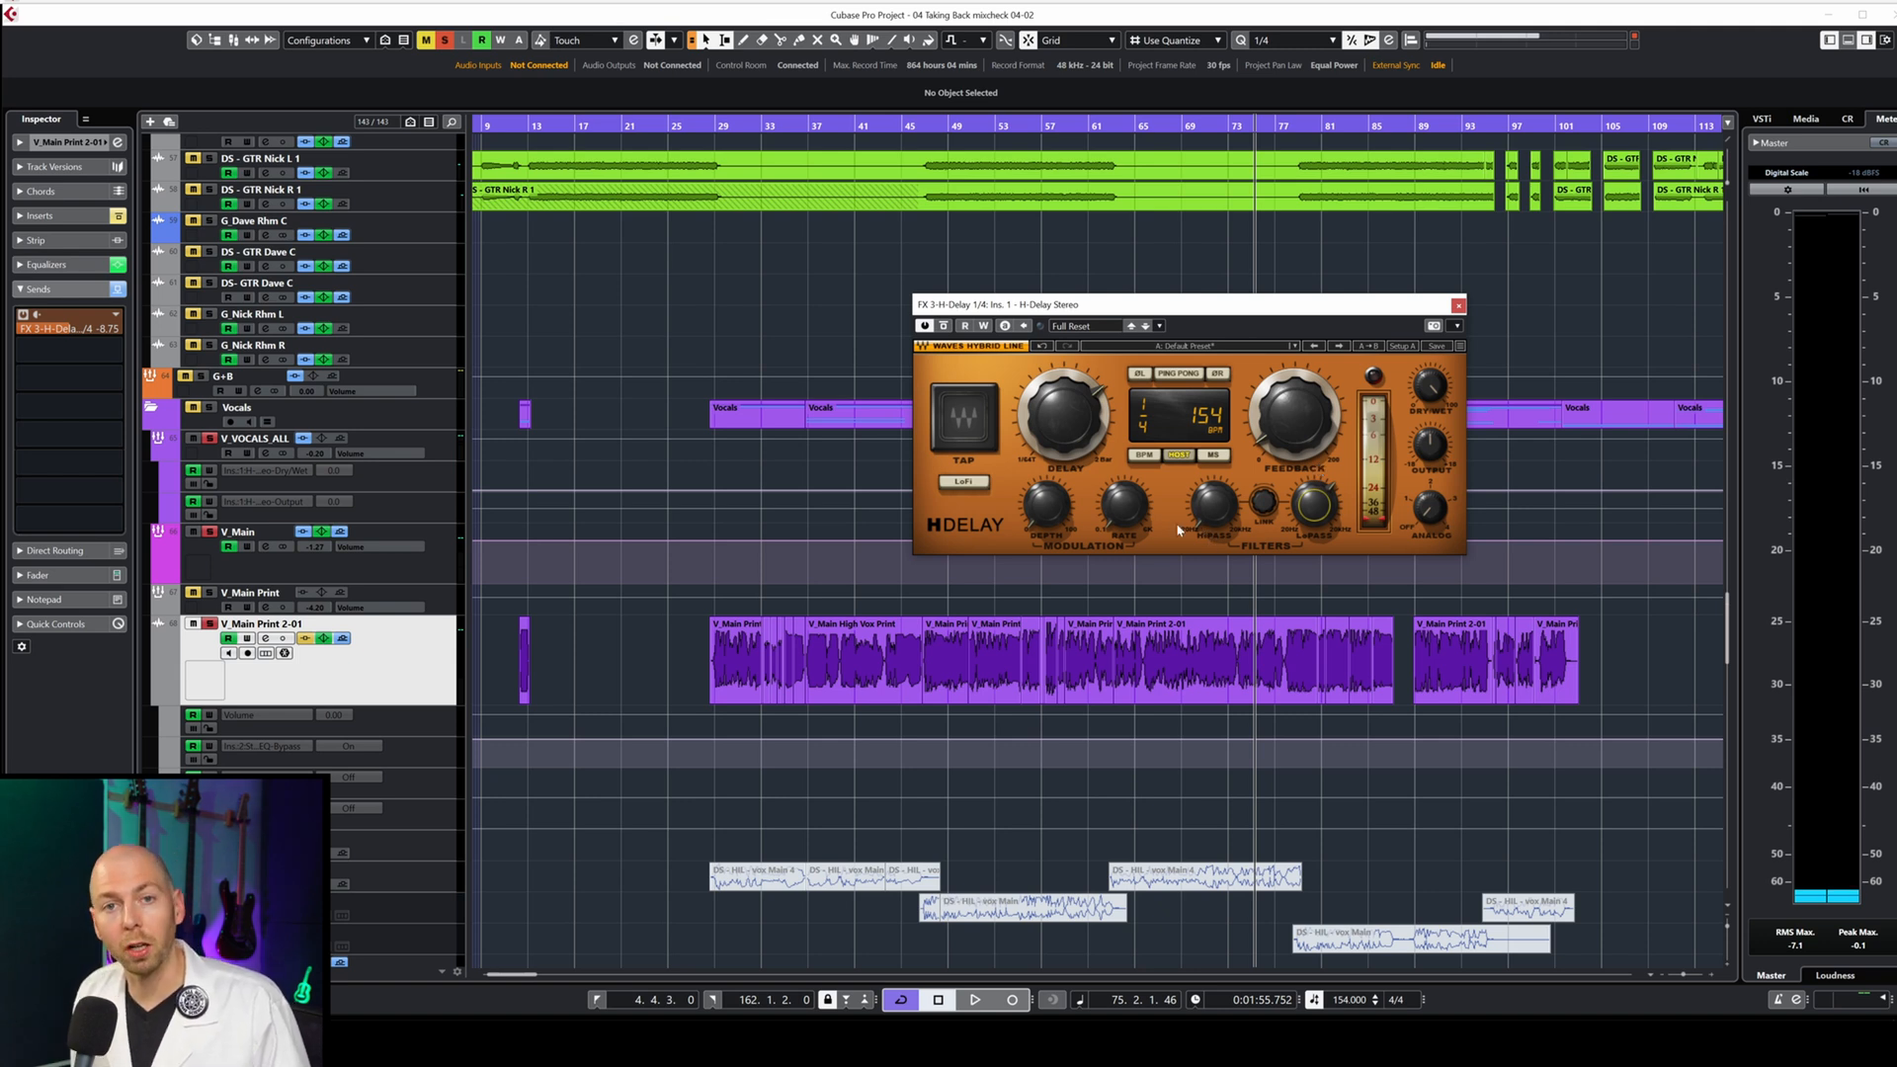
# Raise the H-Delay's HiPass filter past 60 Hz while playing the soloed vocal.
pyautogui.moveTo(1218, 523)
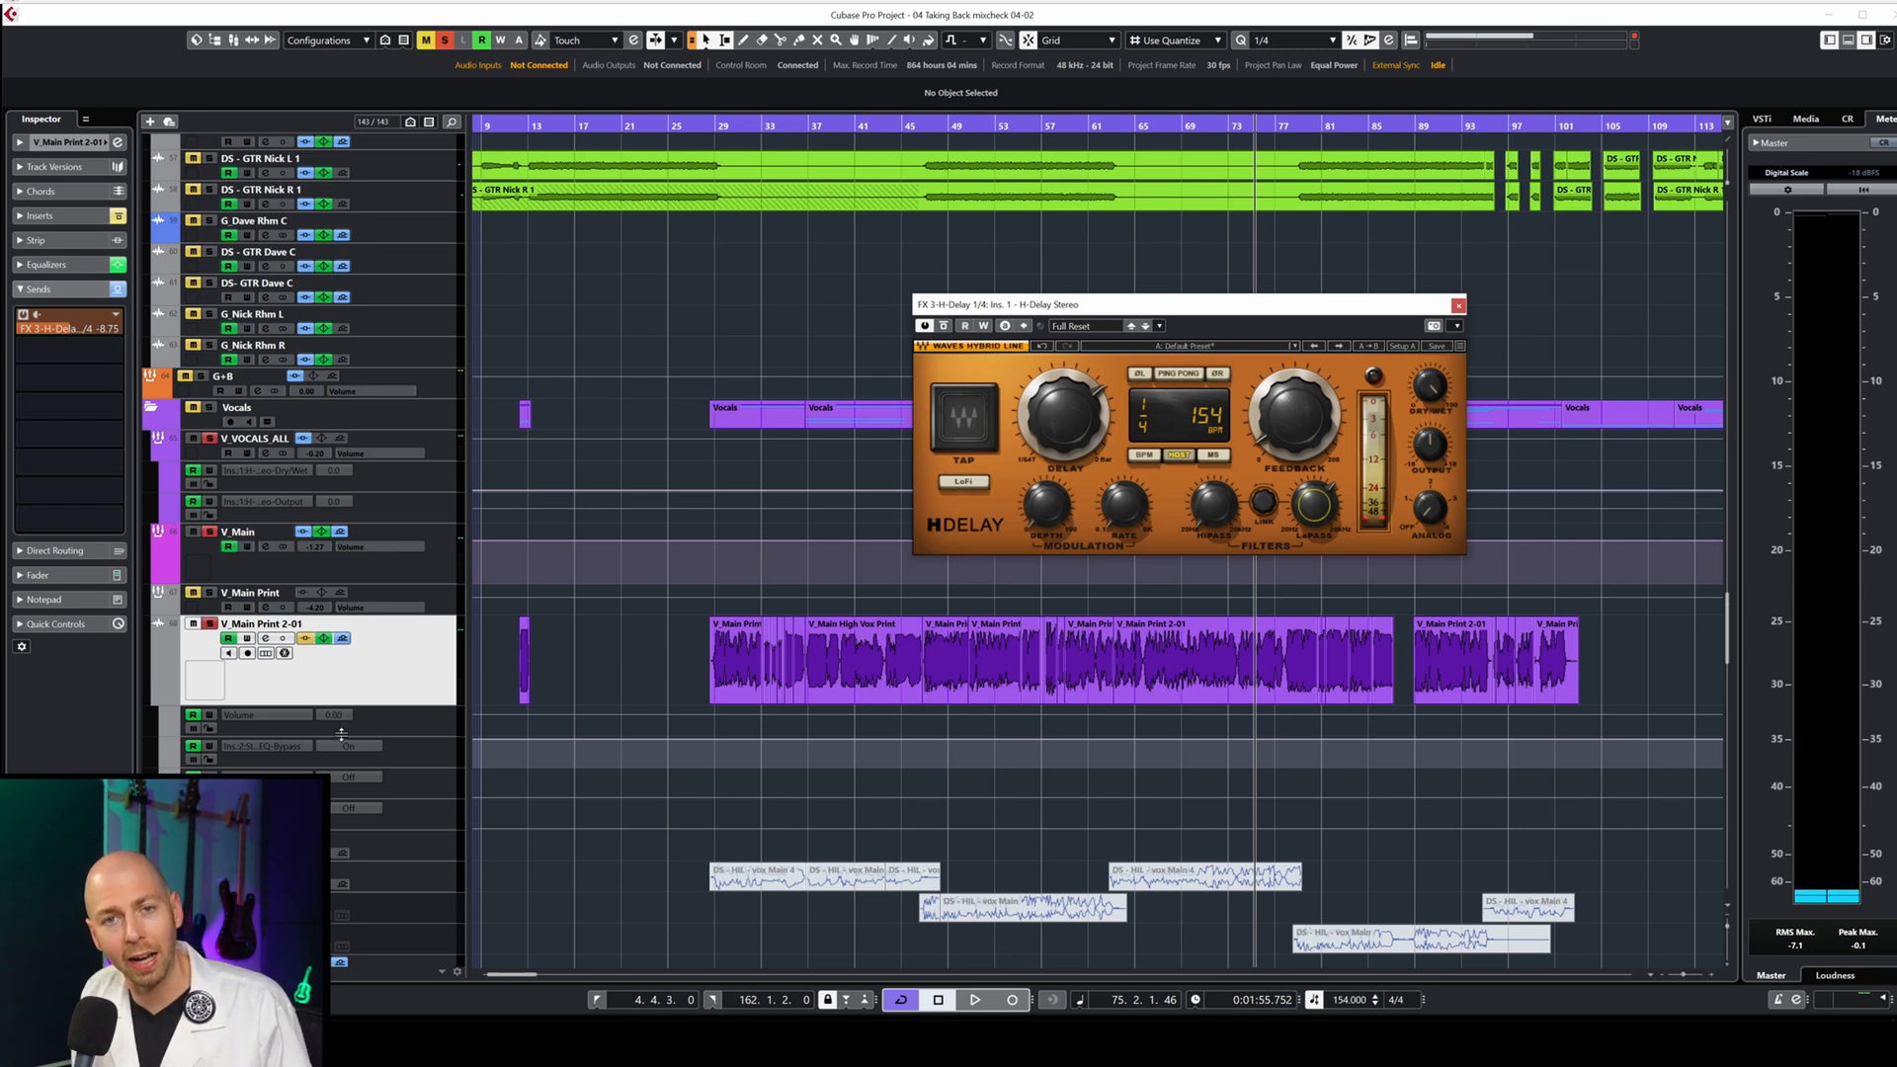
pyautogui.press('space')
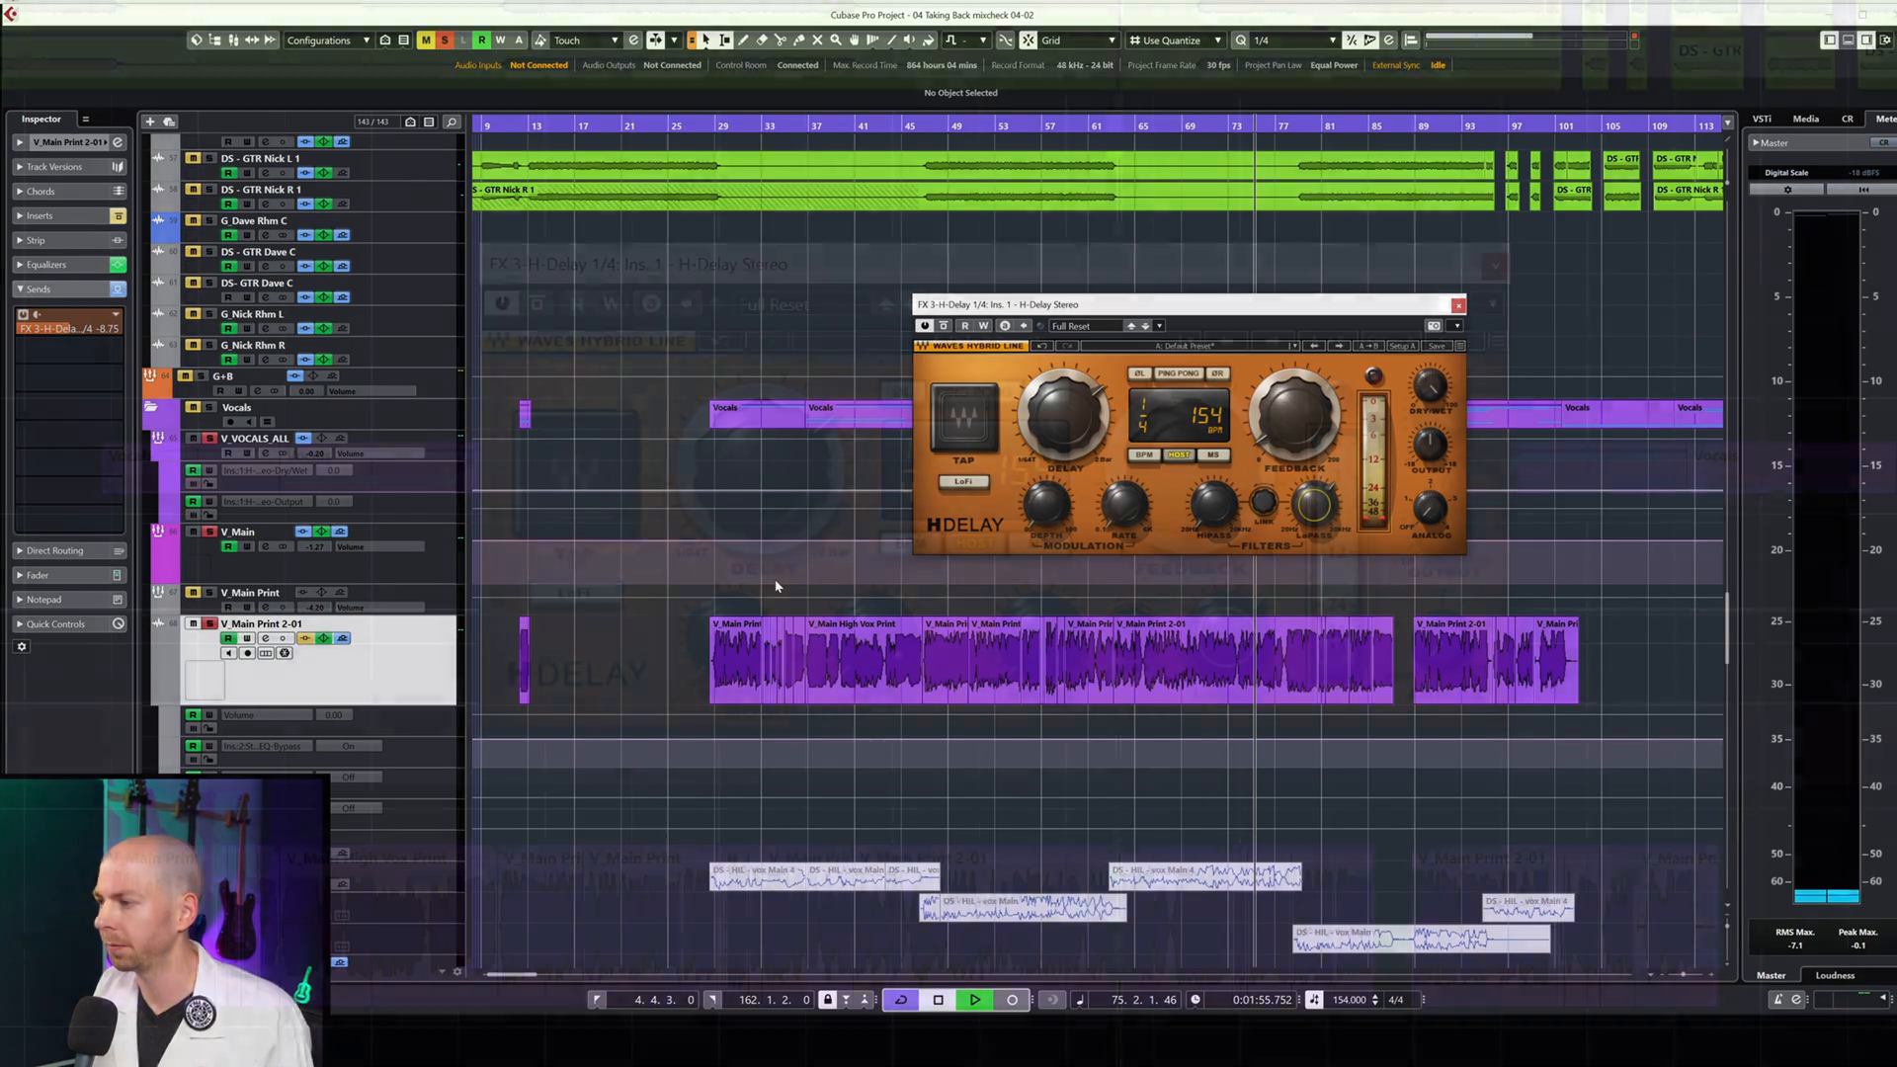
pyautogui.moveTo(1199, 512); pyautogui.dragTo(1199, 509)
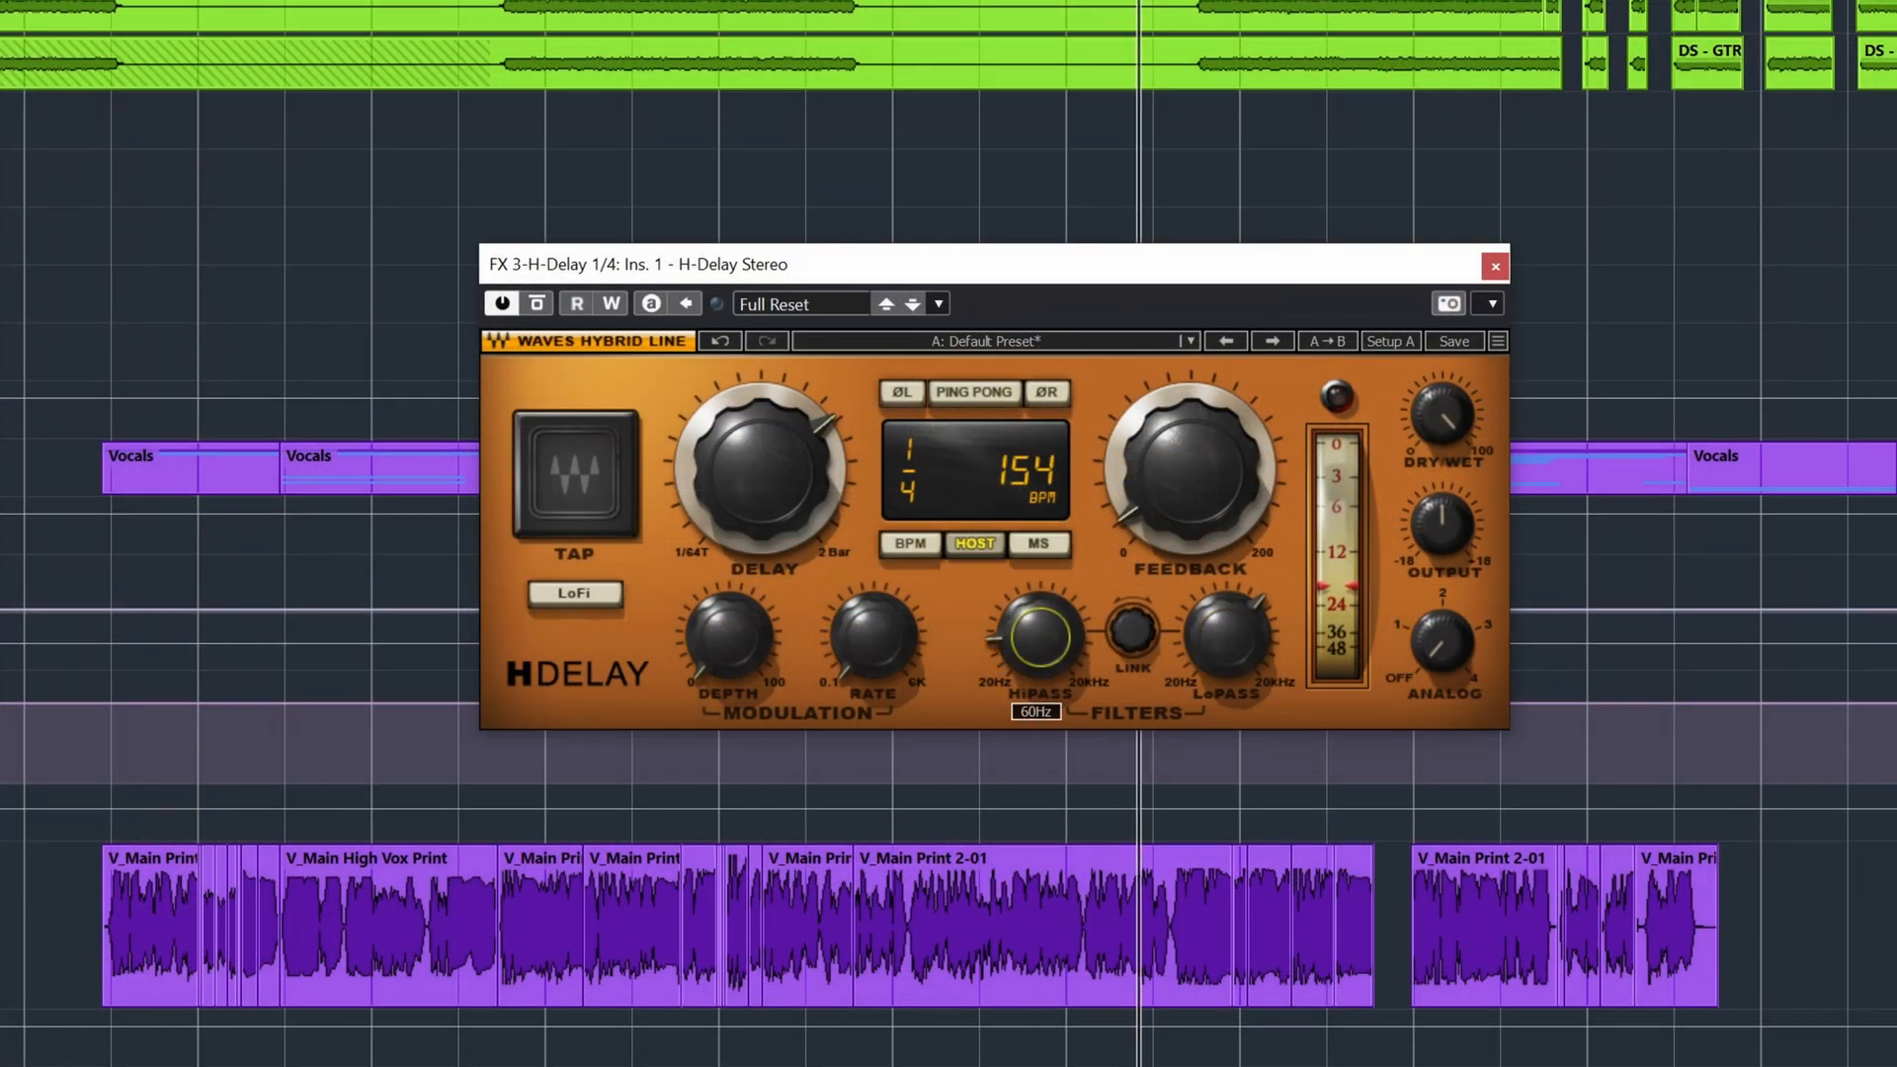
pyautogui.moveTo(1040, 636); pyautogui.dragTo(1040, 579)
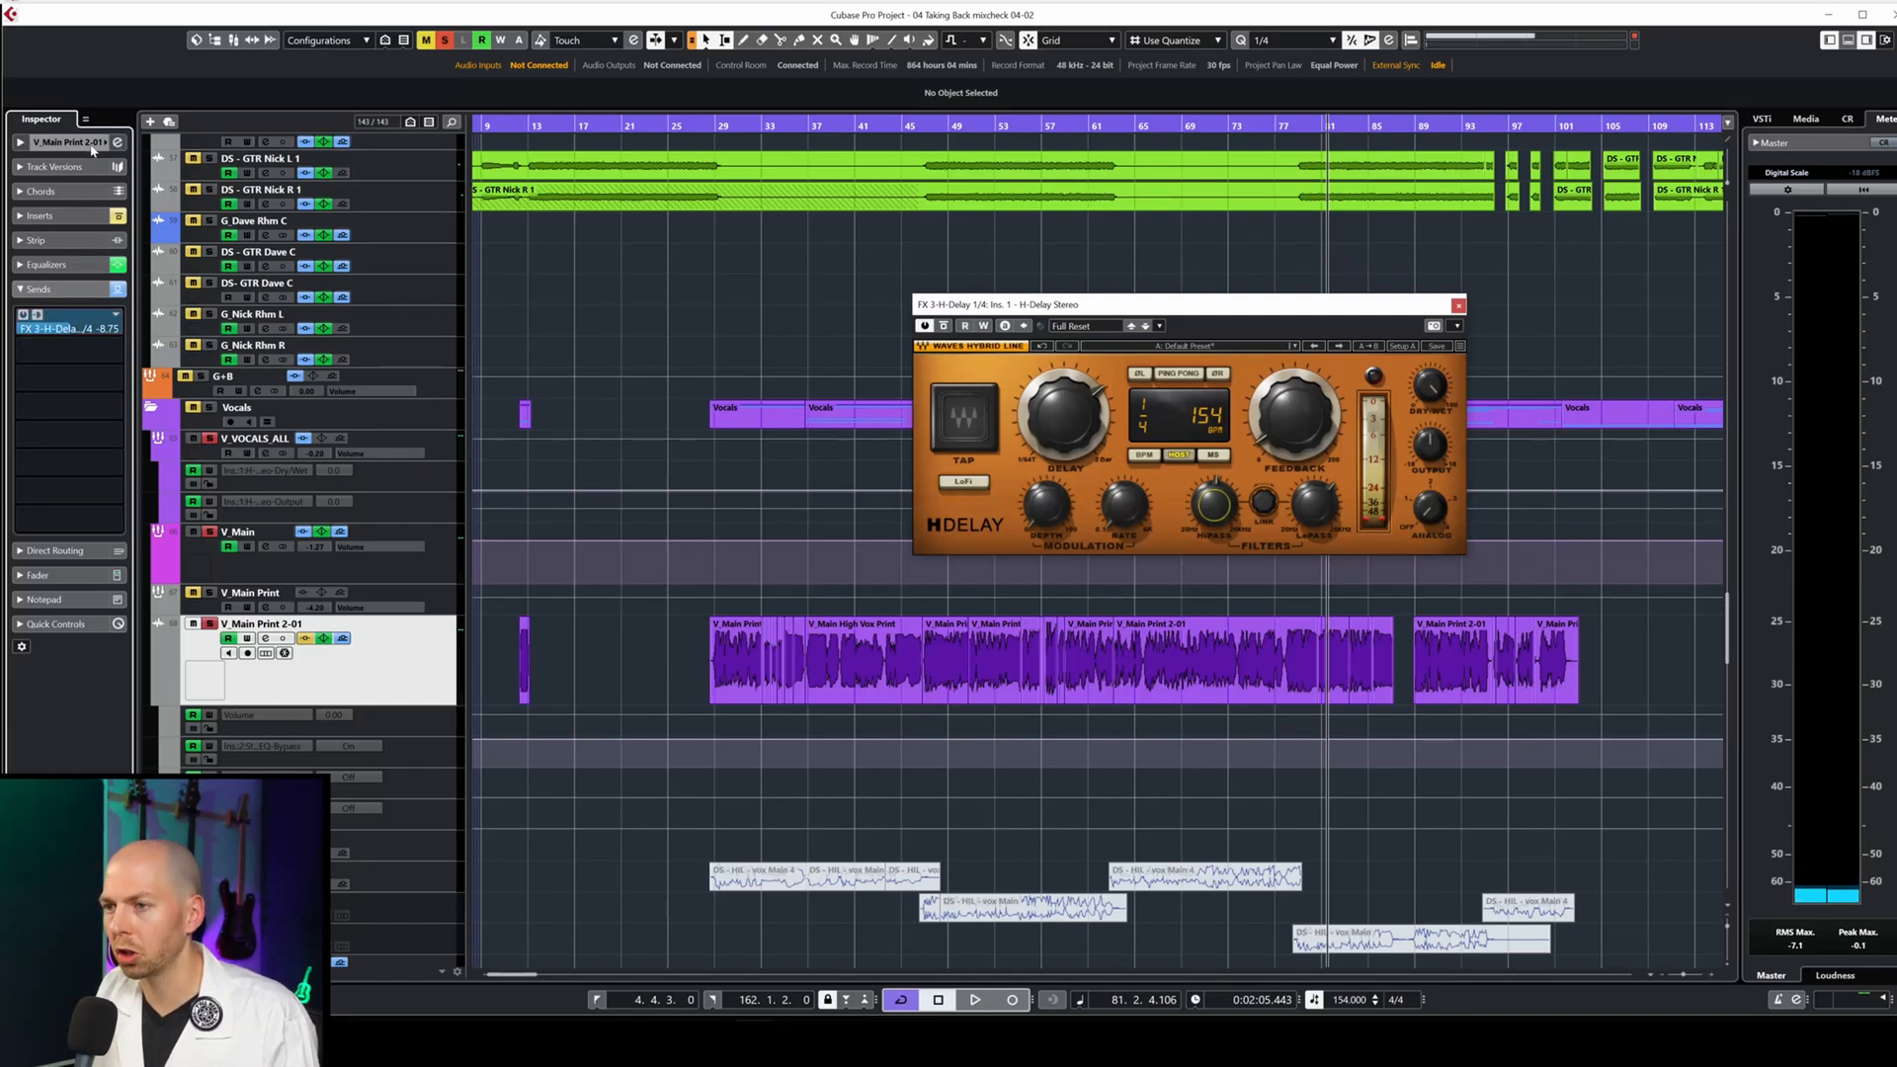
# Pull the V_Main Print 2-01 track's volume fully down and fine-tune the H-Delay's HiPass filter while playing only the delay signal.
pyautogui.click(59, 141)
pyautogui.moveTo(105, 212); pyautogui.dragTo(50, 211)
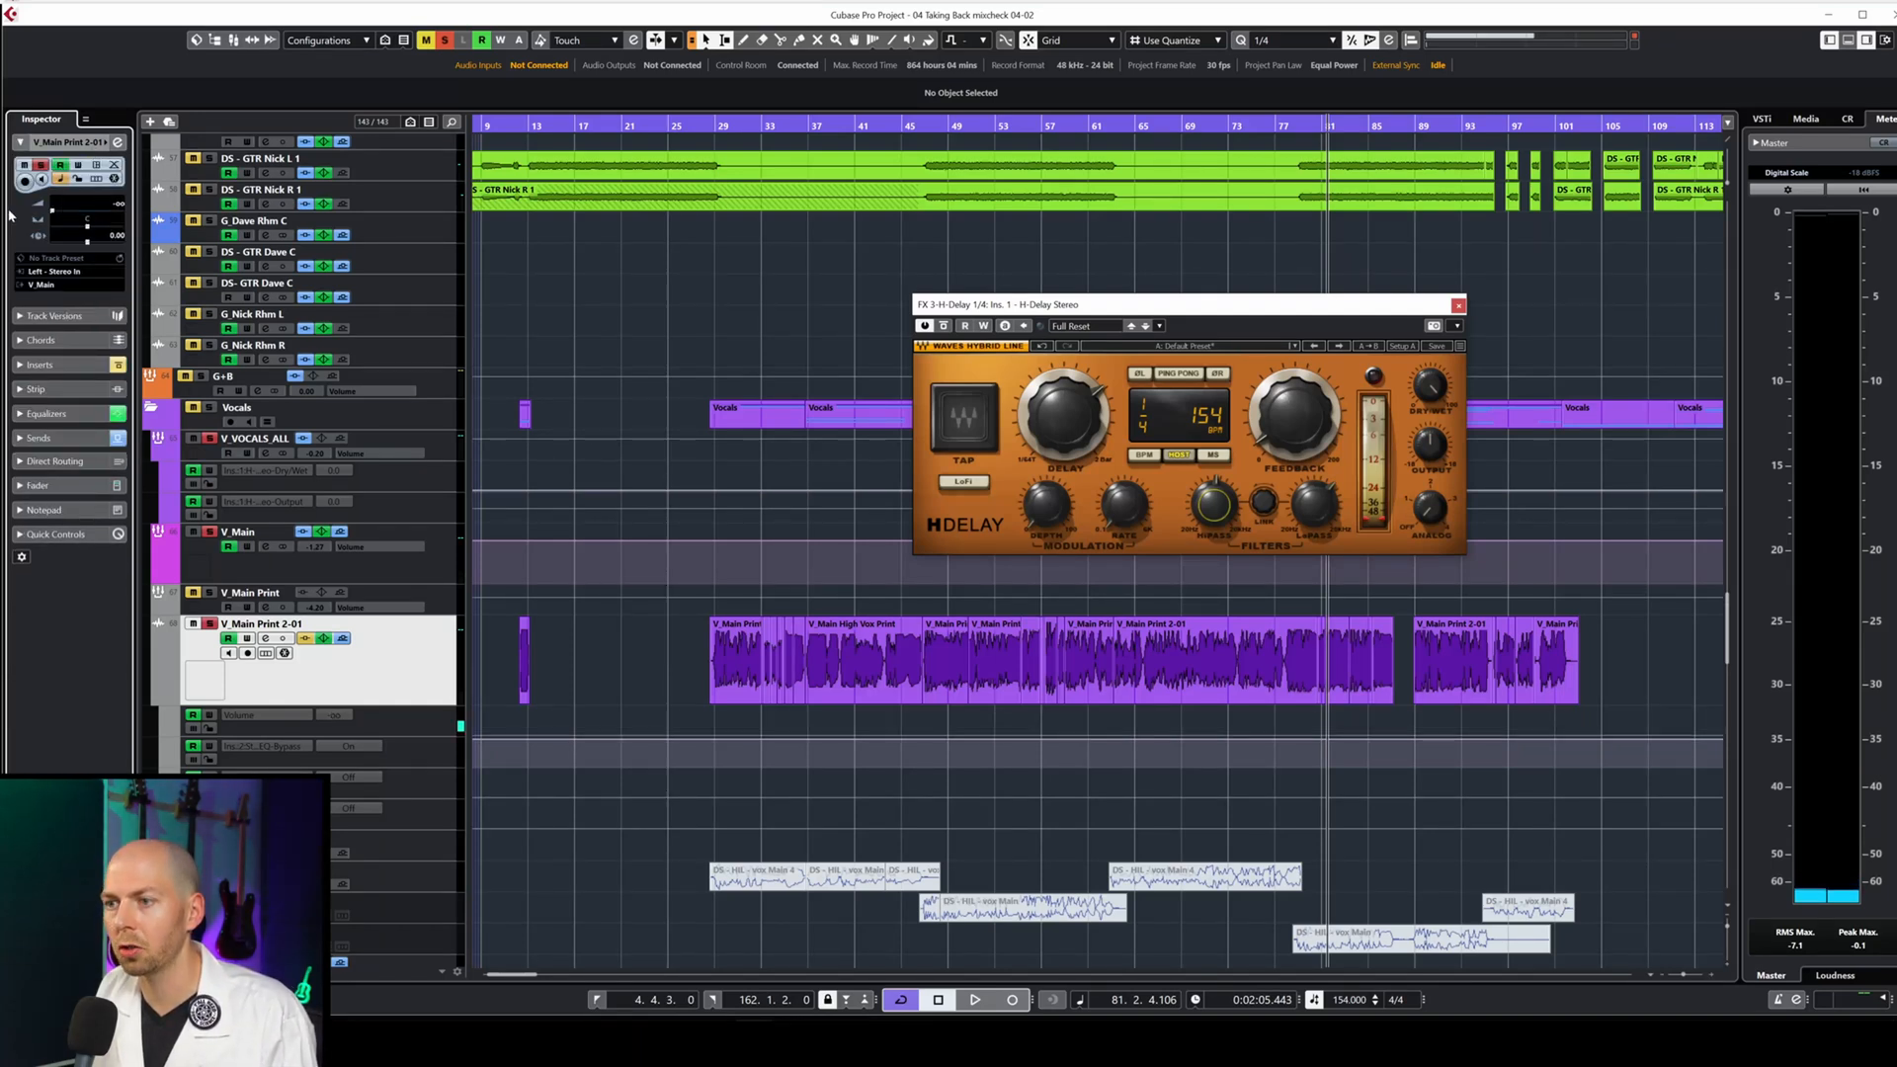
pyautogui.press('space')
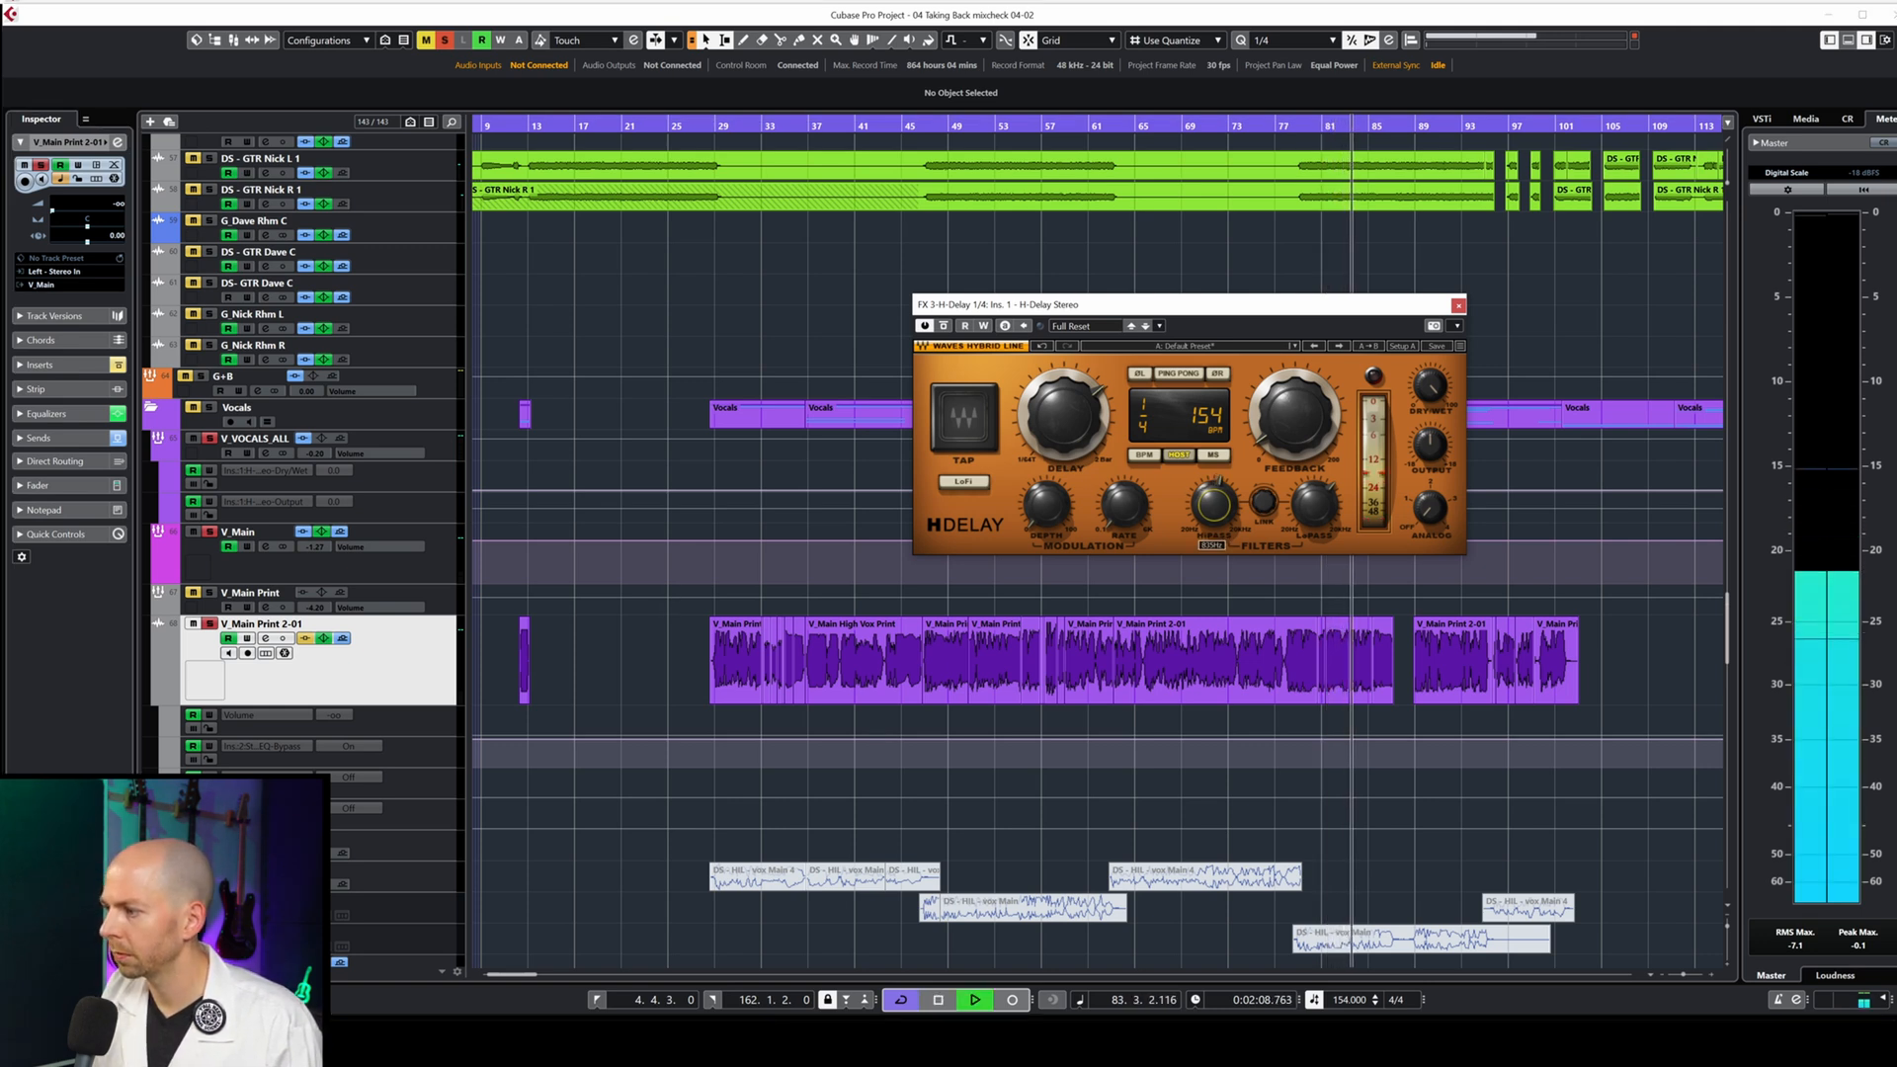
pyautogui.moveTo(1227, 505); pyautogui.dragTo(1228, 510)
pyautogui.press('space')
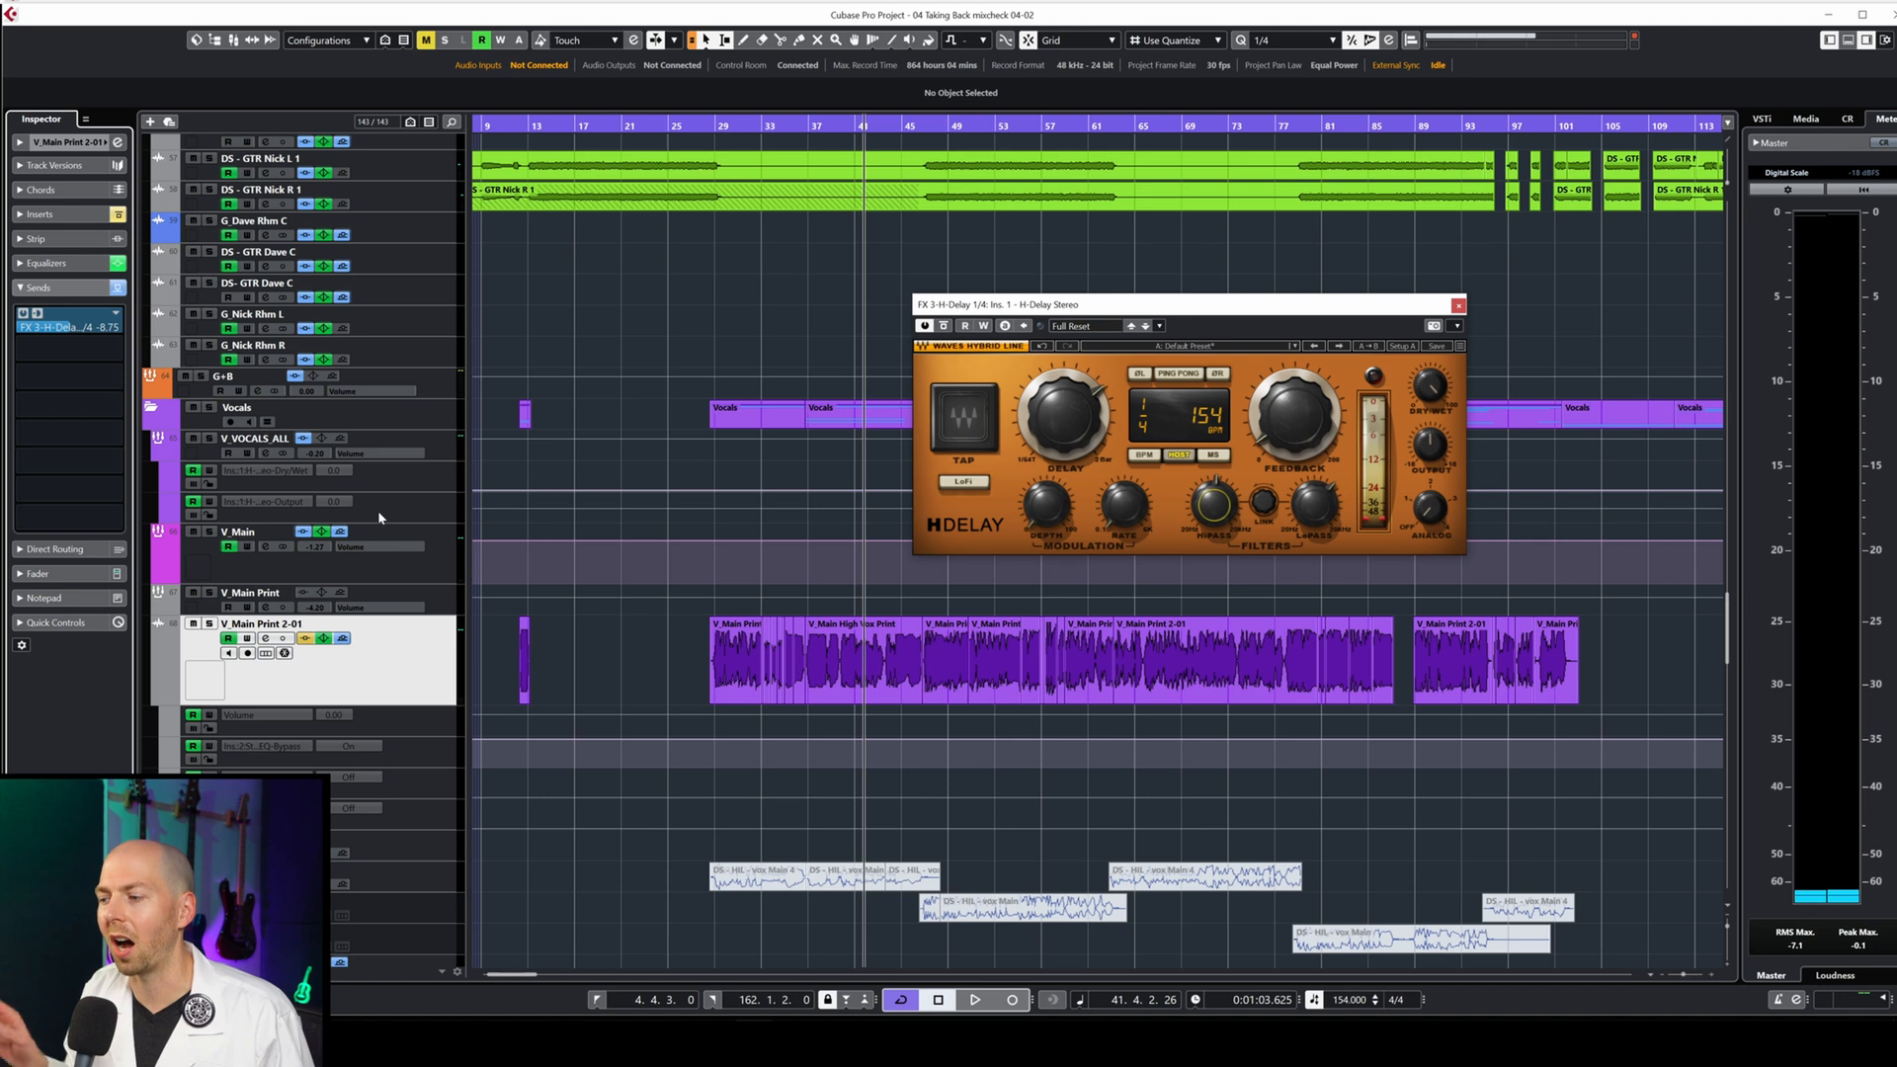
# Add a send to FX 5-H-Delay Ping 1/8 on the V_Main Print 2-01 track and open that FX channel's H-Delay.
pyautogui.press('Down')
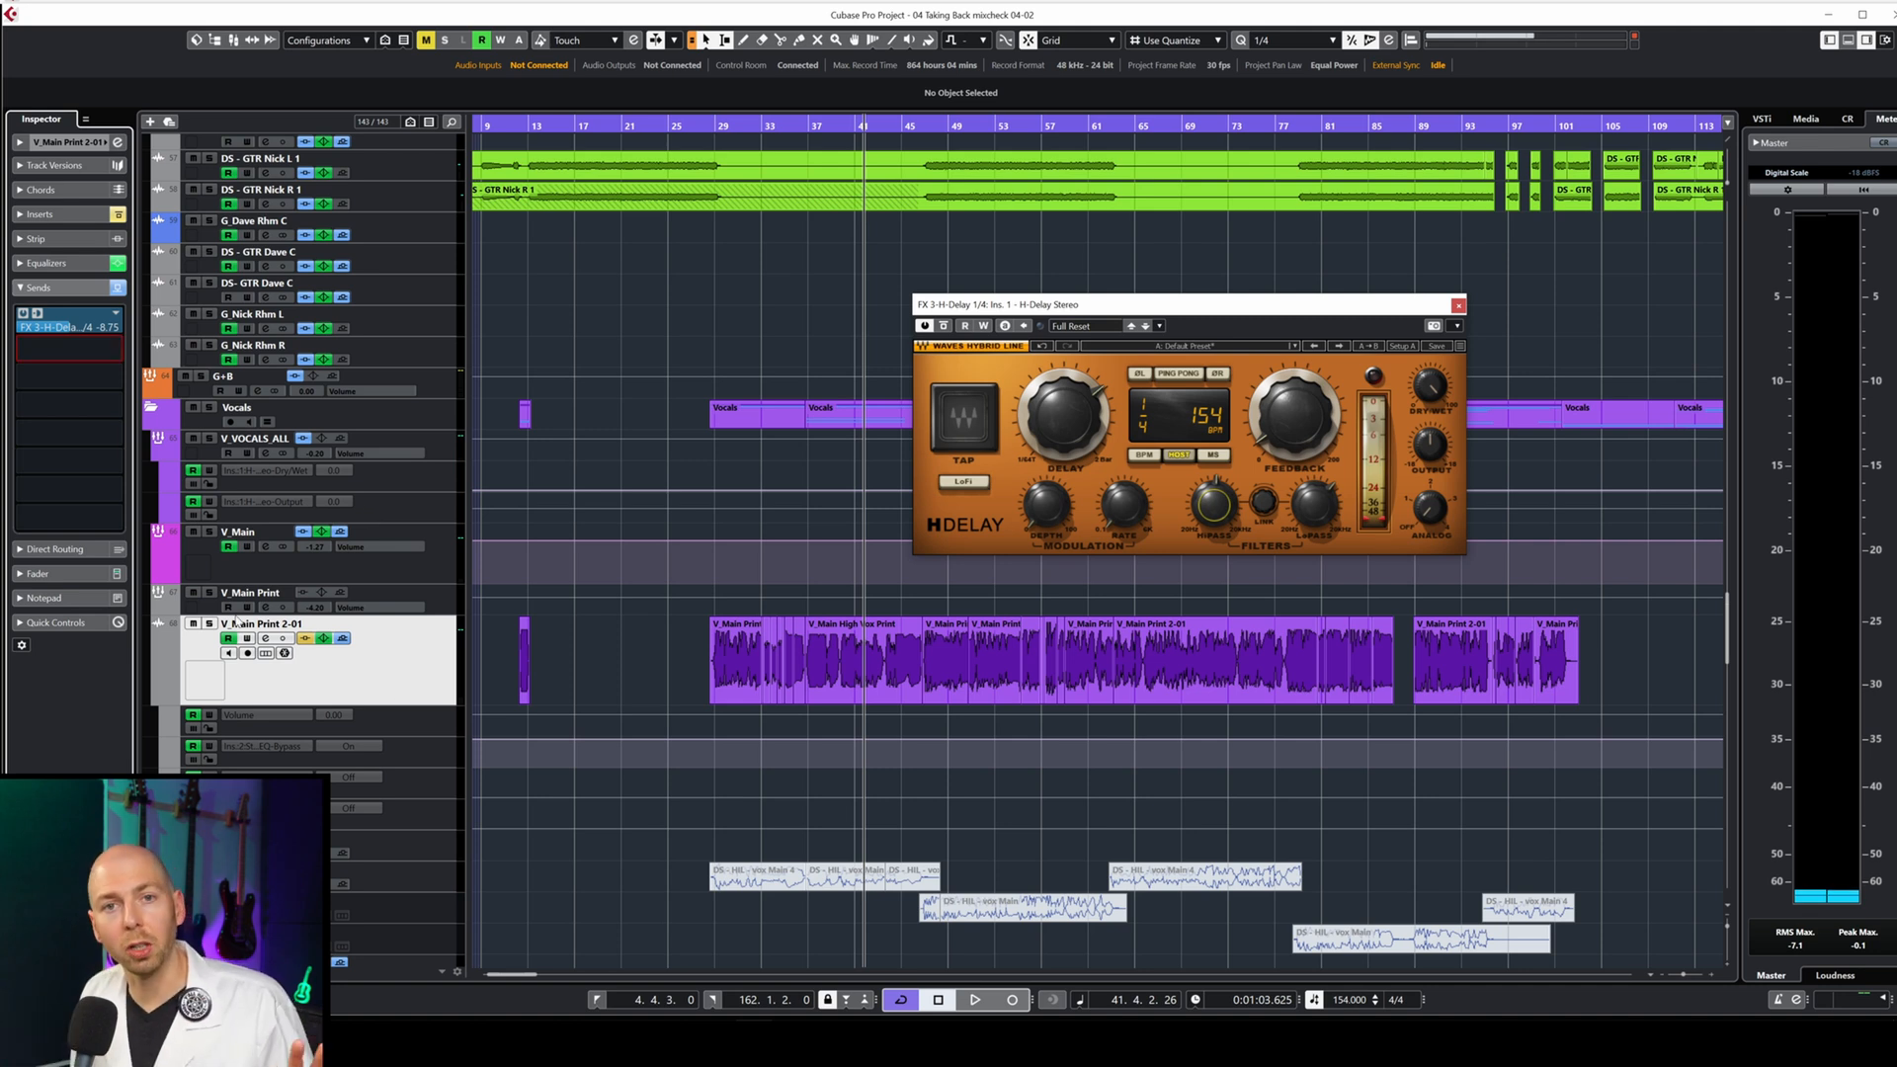
pyautogui.click(94, 359)
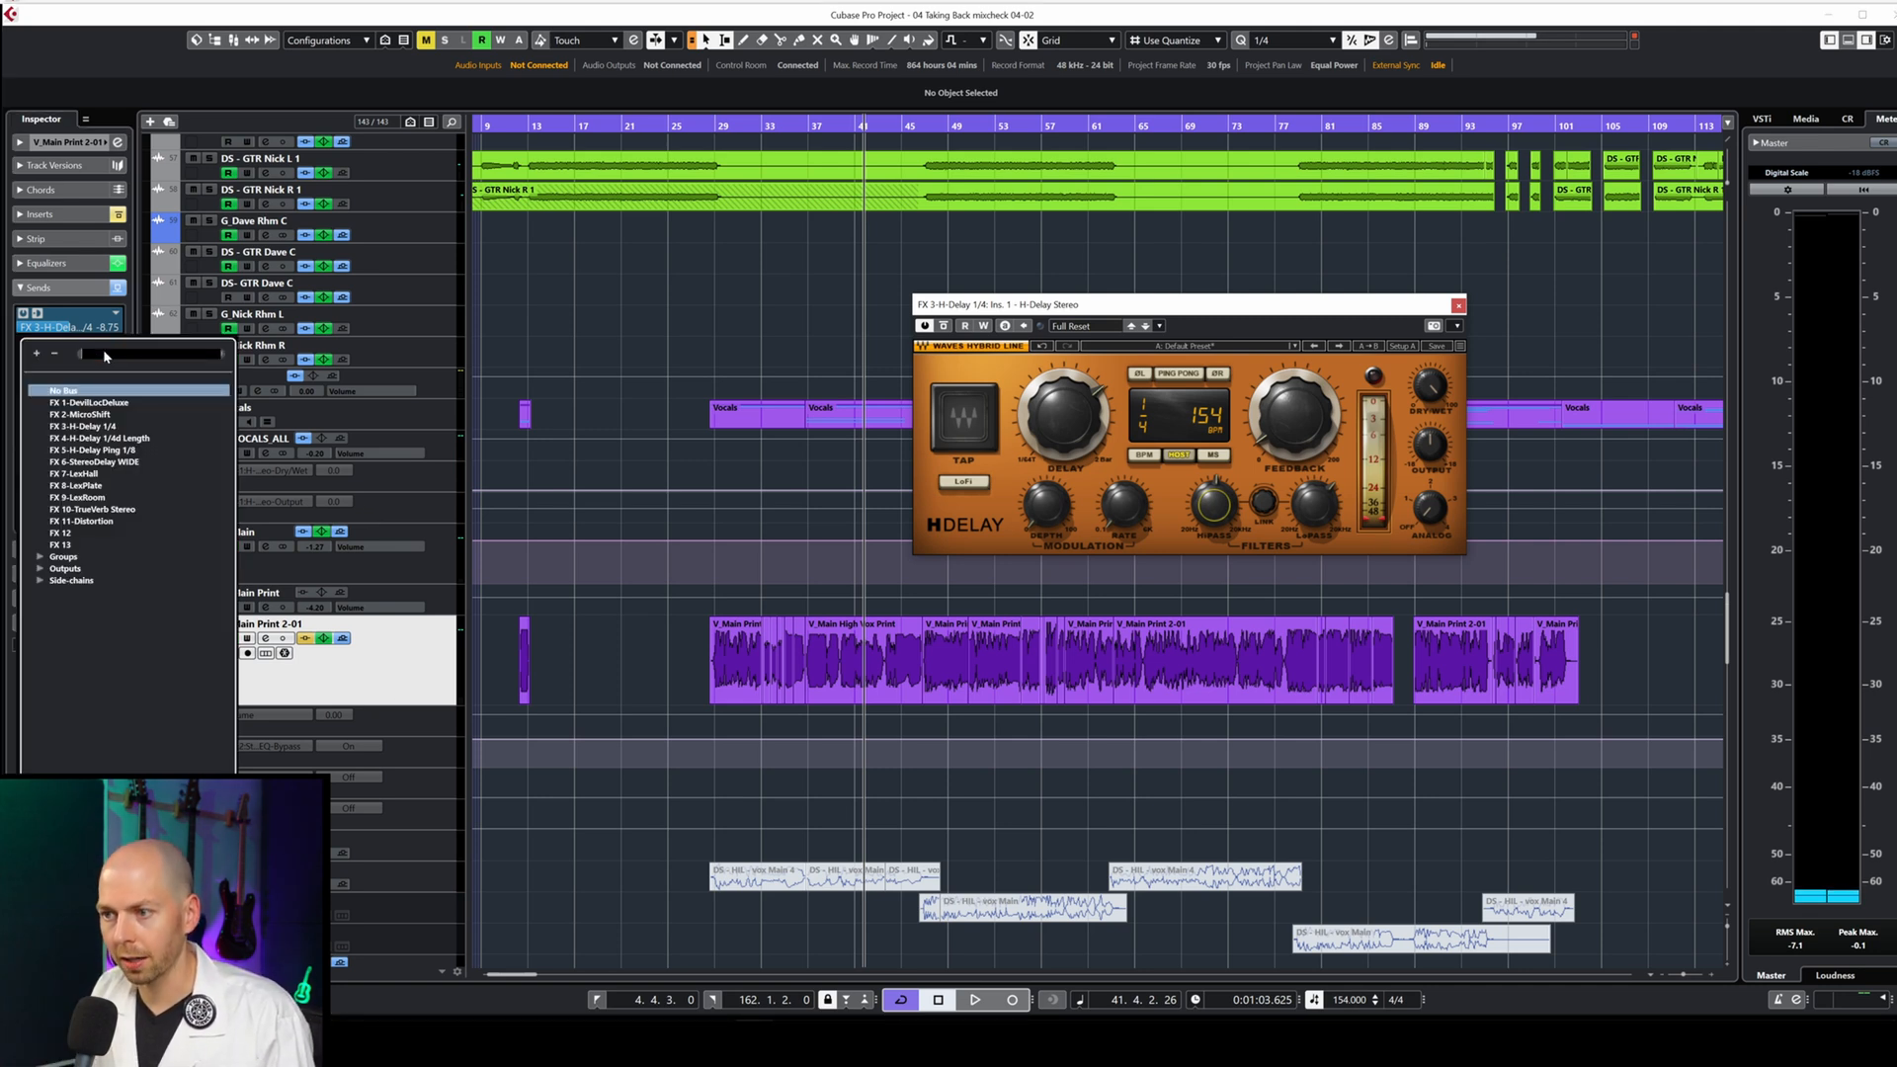
pyautogui.click(138, 449)
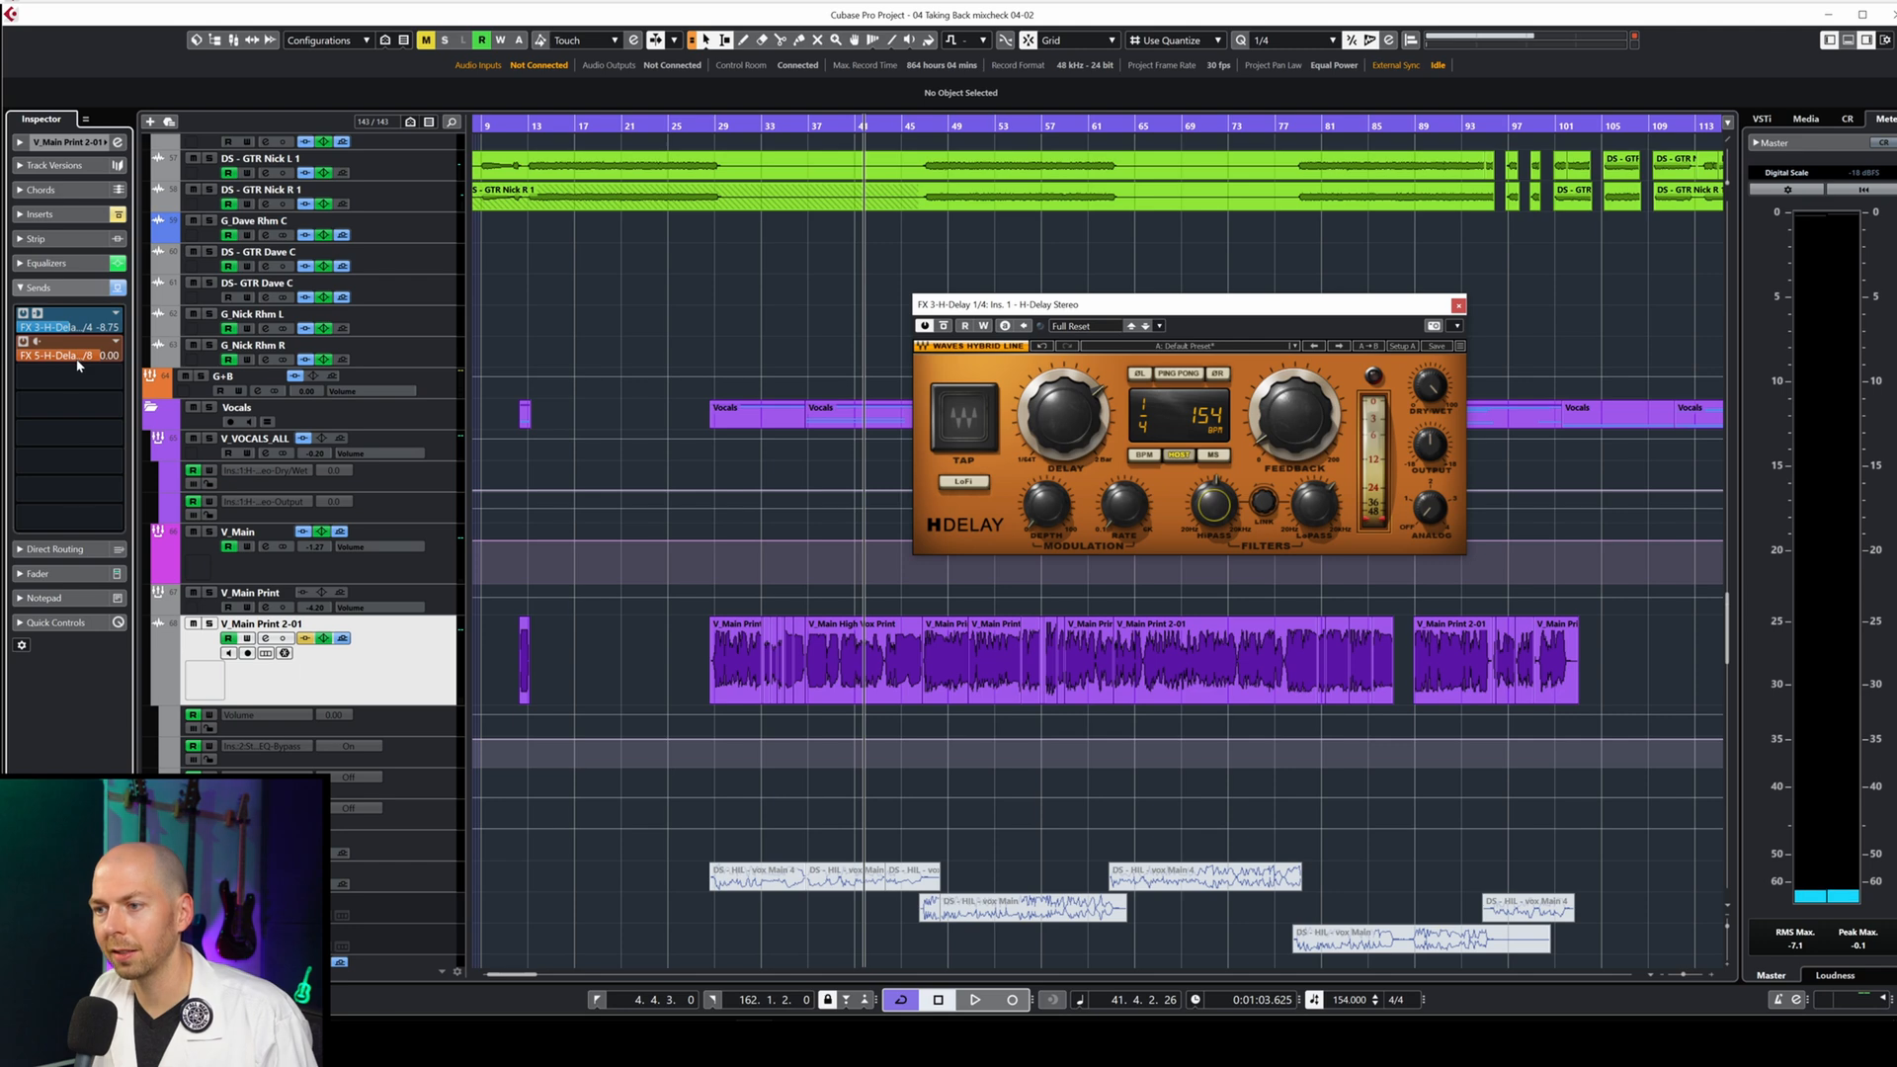
pyautogui.rightClick(78, 357)
pyautogui.click(154, 514)
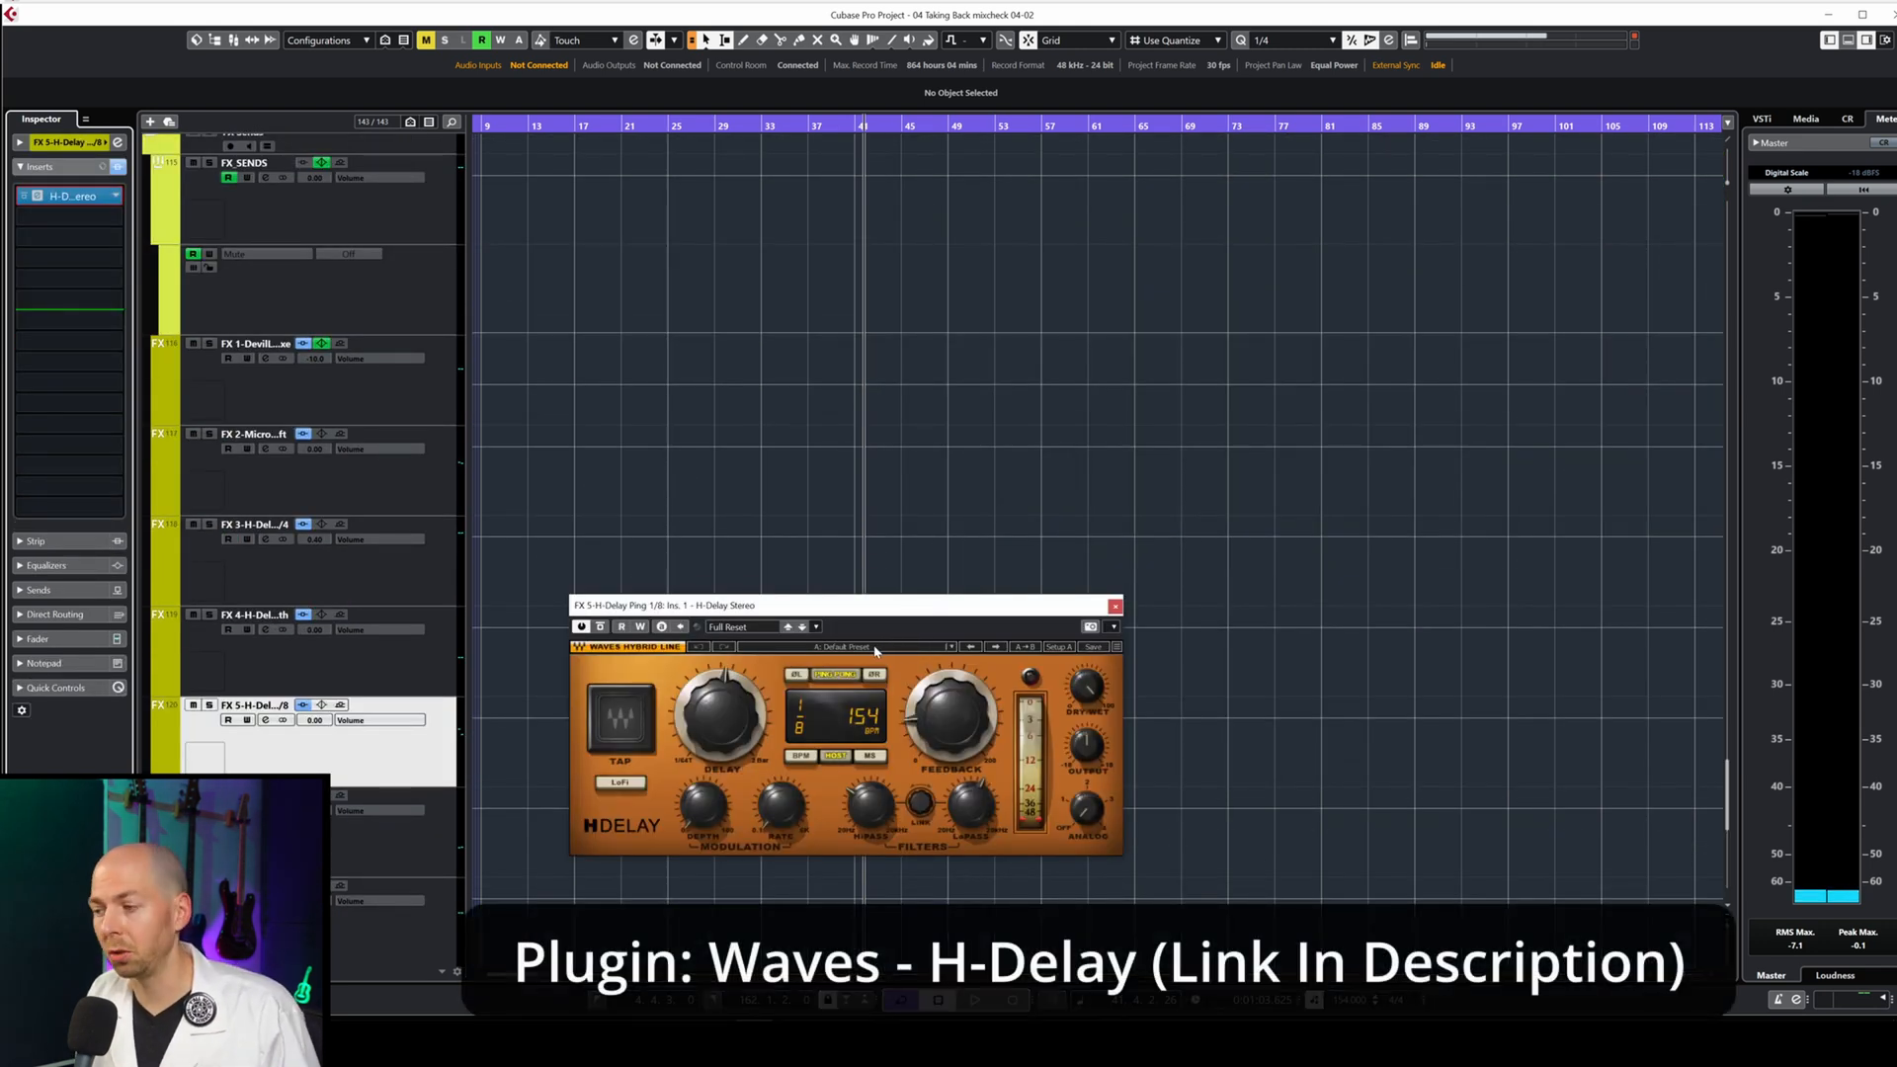
# Solo the vocal with only the FX 5 send active and play it through the 1/8 H-Delay in Ping Pong mode.
pyautogui.moveTo(889, 604); pyautogui.dragTo(1037, 353)
pyautogui.click(983, 423)
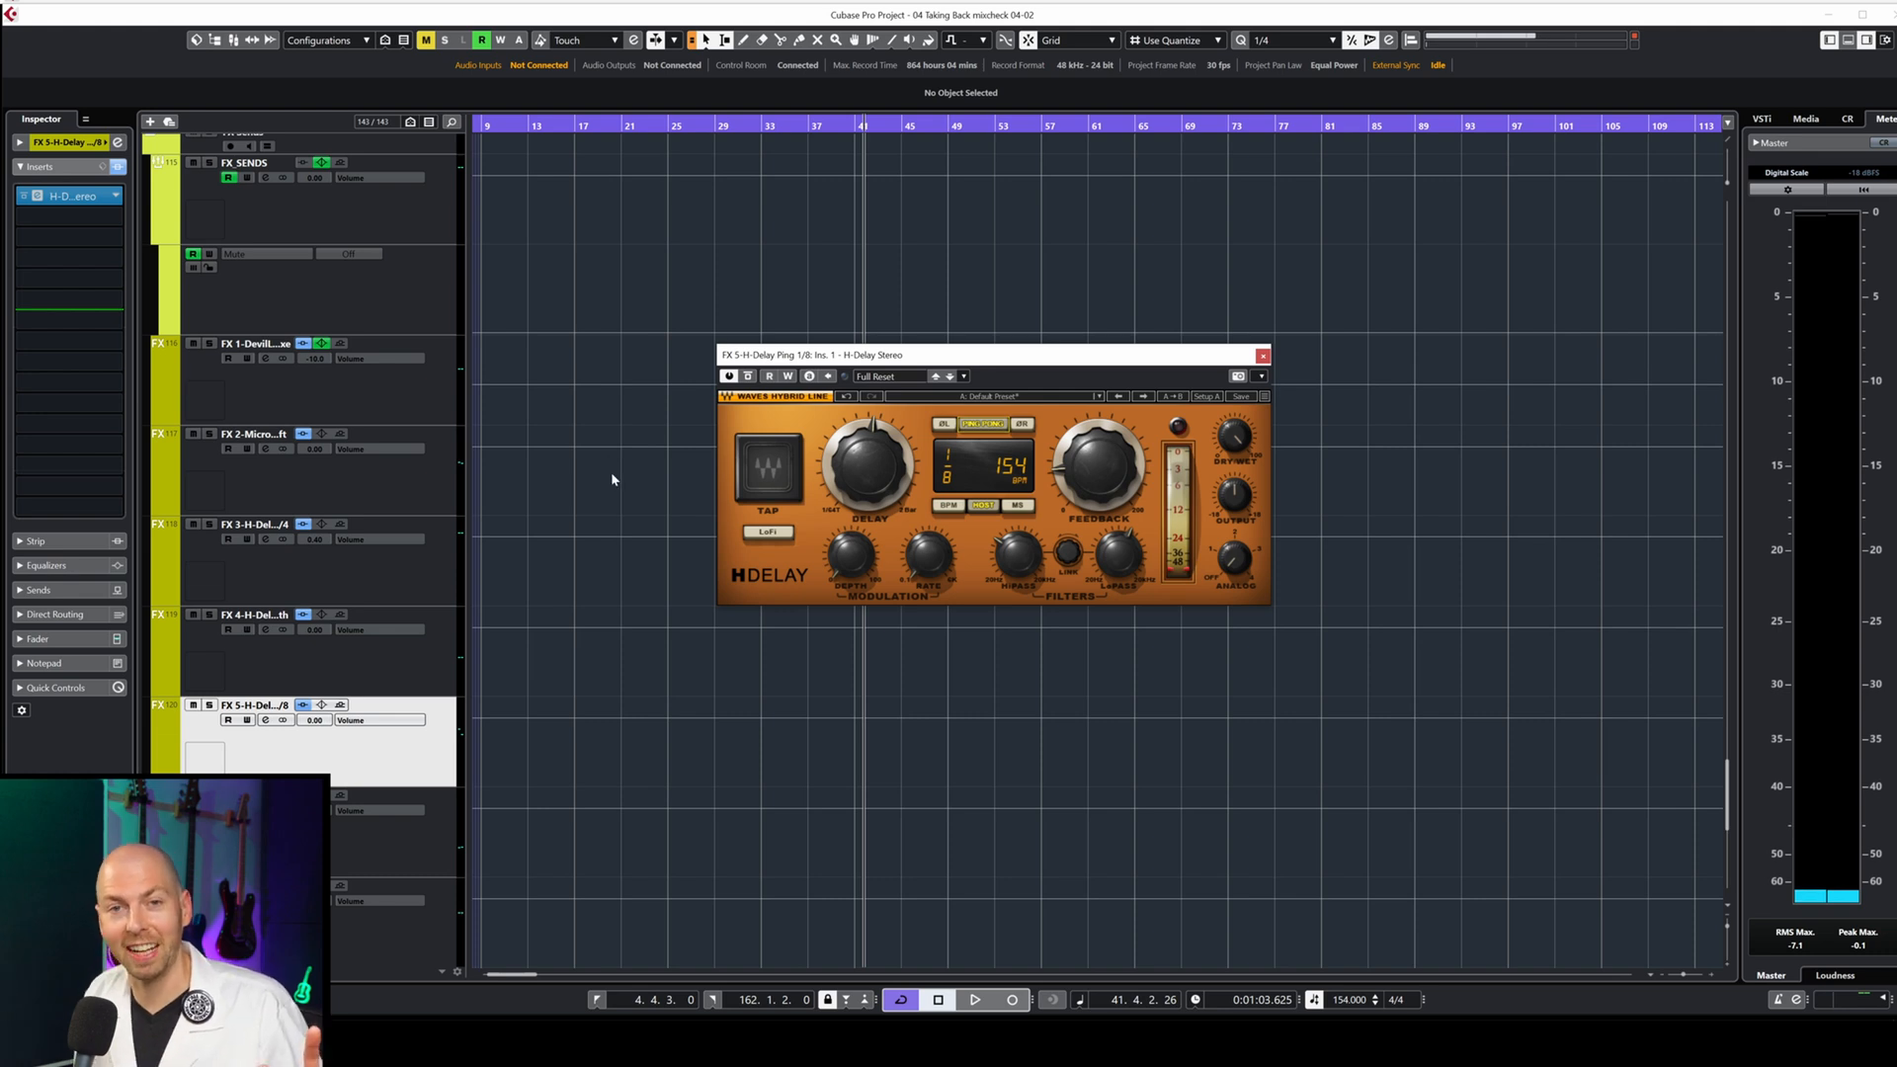
pyautogui.click(1118, 556)
pyautogui.click(1035, 555)
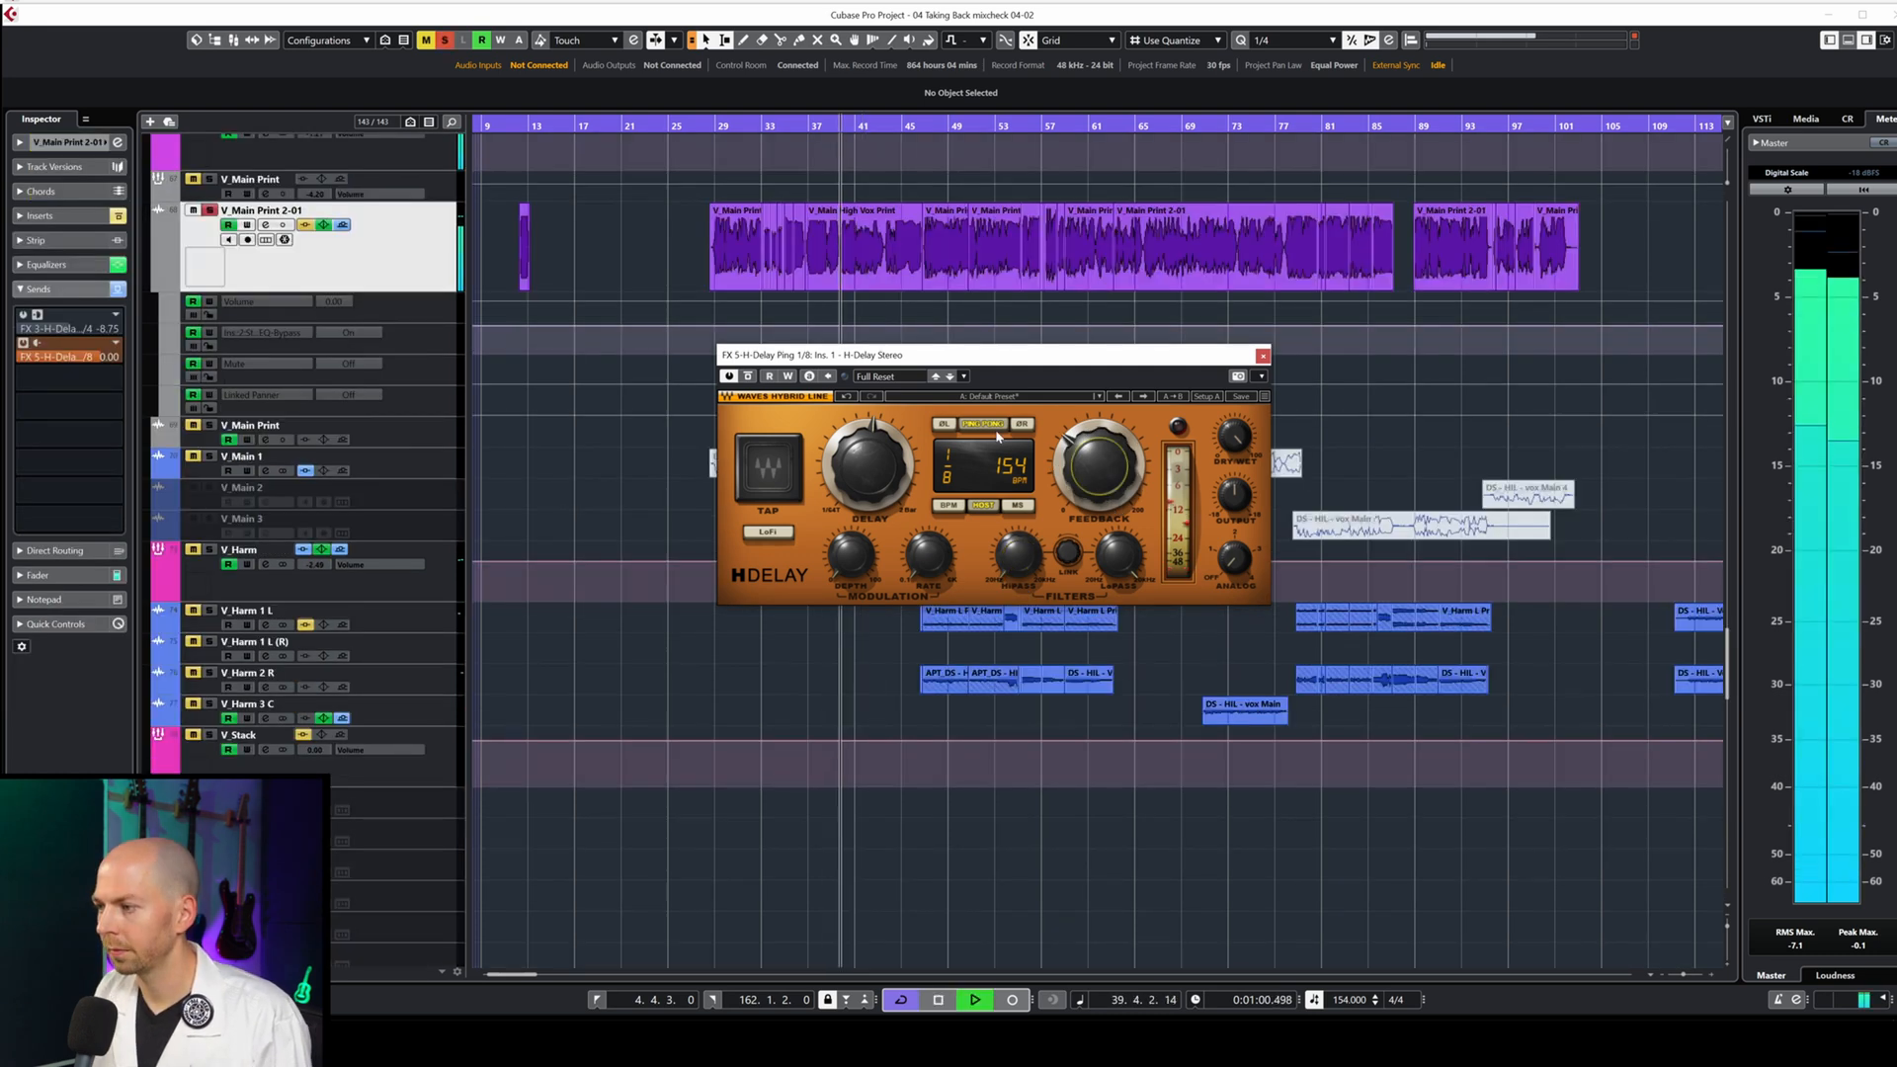
pyautogui.press('space')
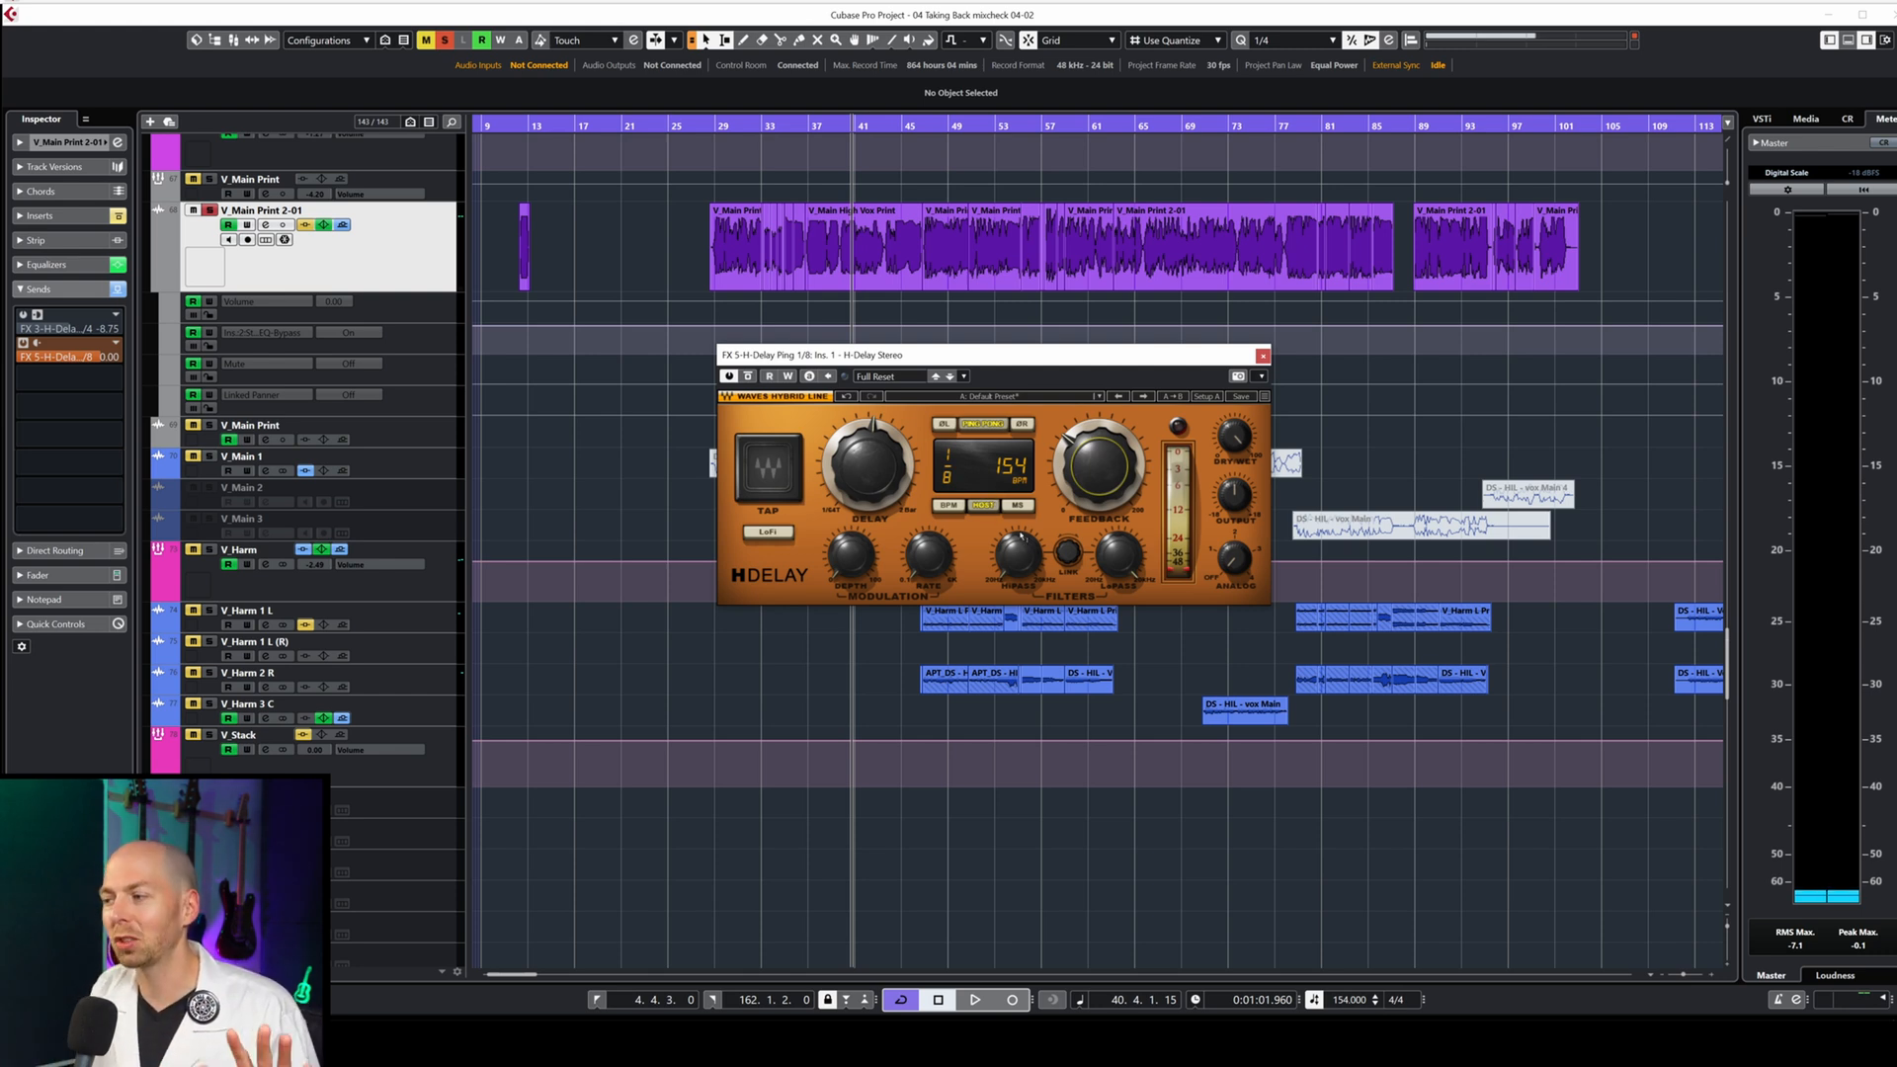
# Lower the 1/8 ping-pong H-Delay's feedback to about 23 while playing the soloed vocal.
pyautogui.moveTo(1024, 541)
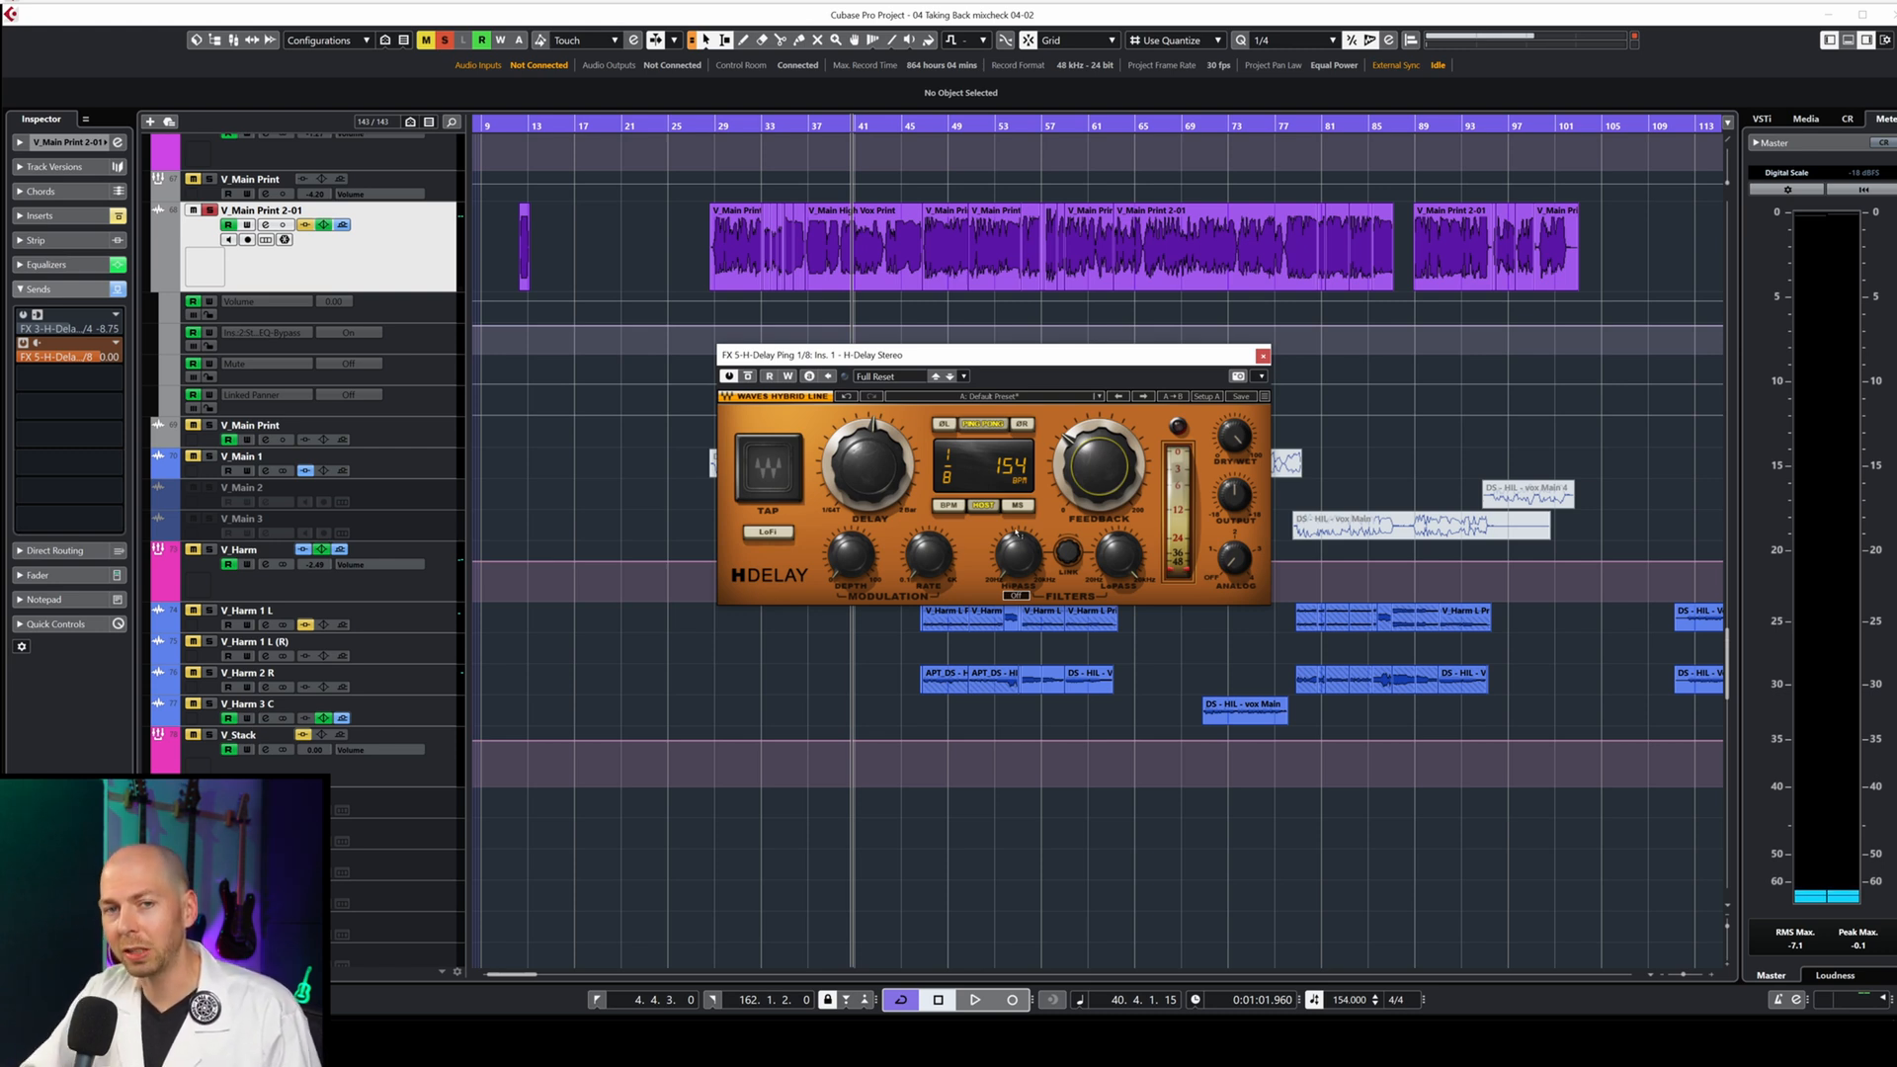
pyautogui.moveTo(1083, 489)
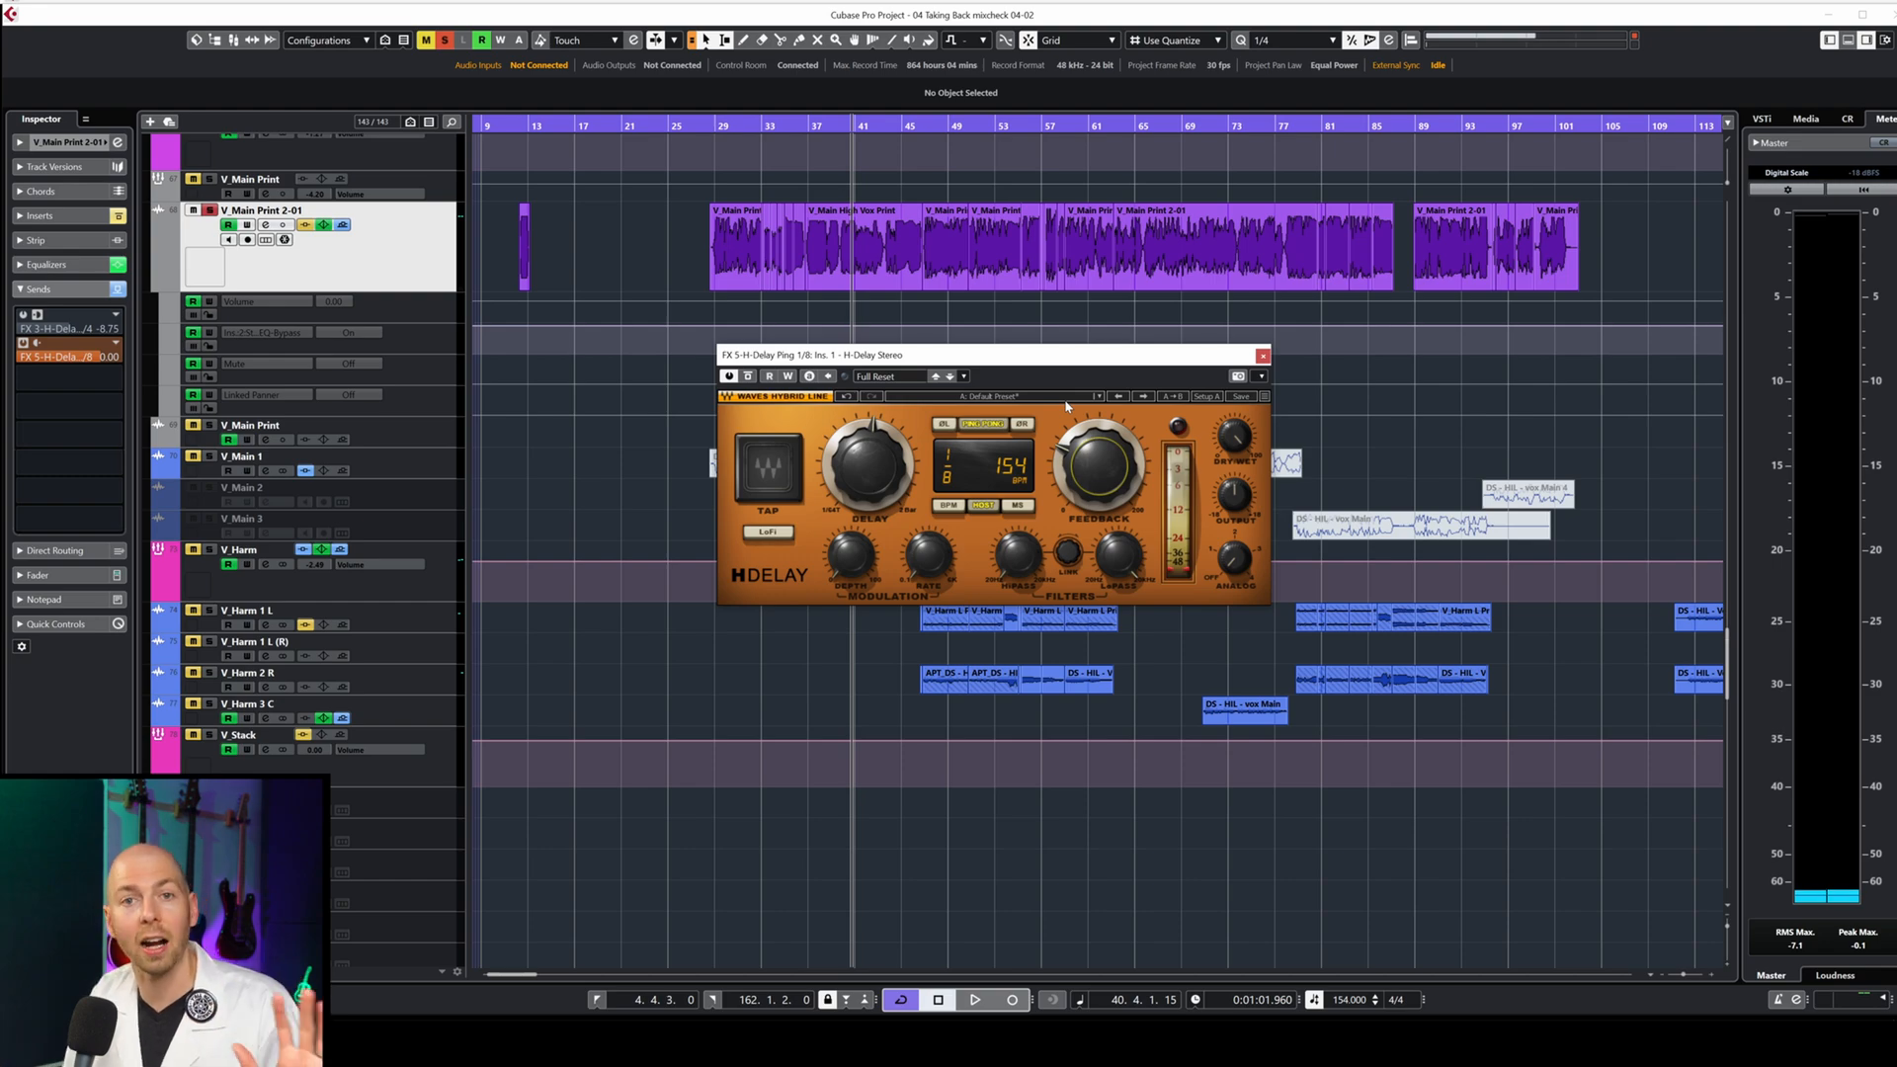
pyautogui.press('space')
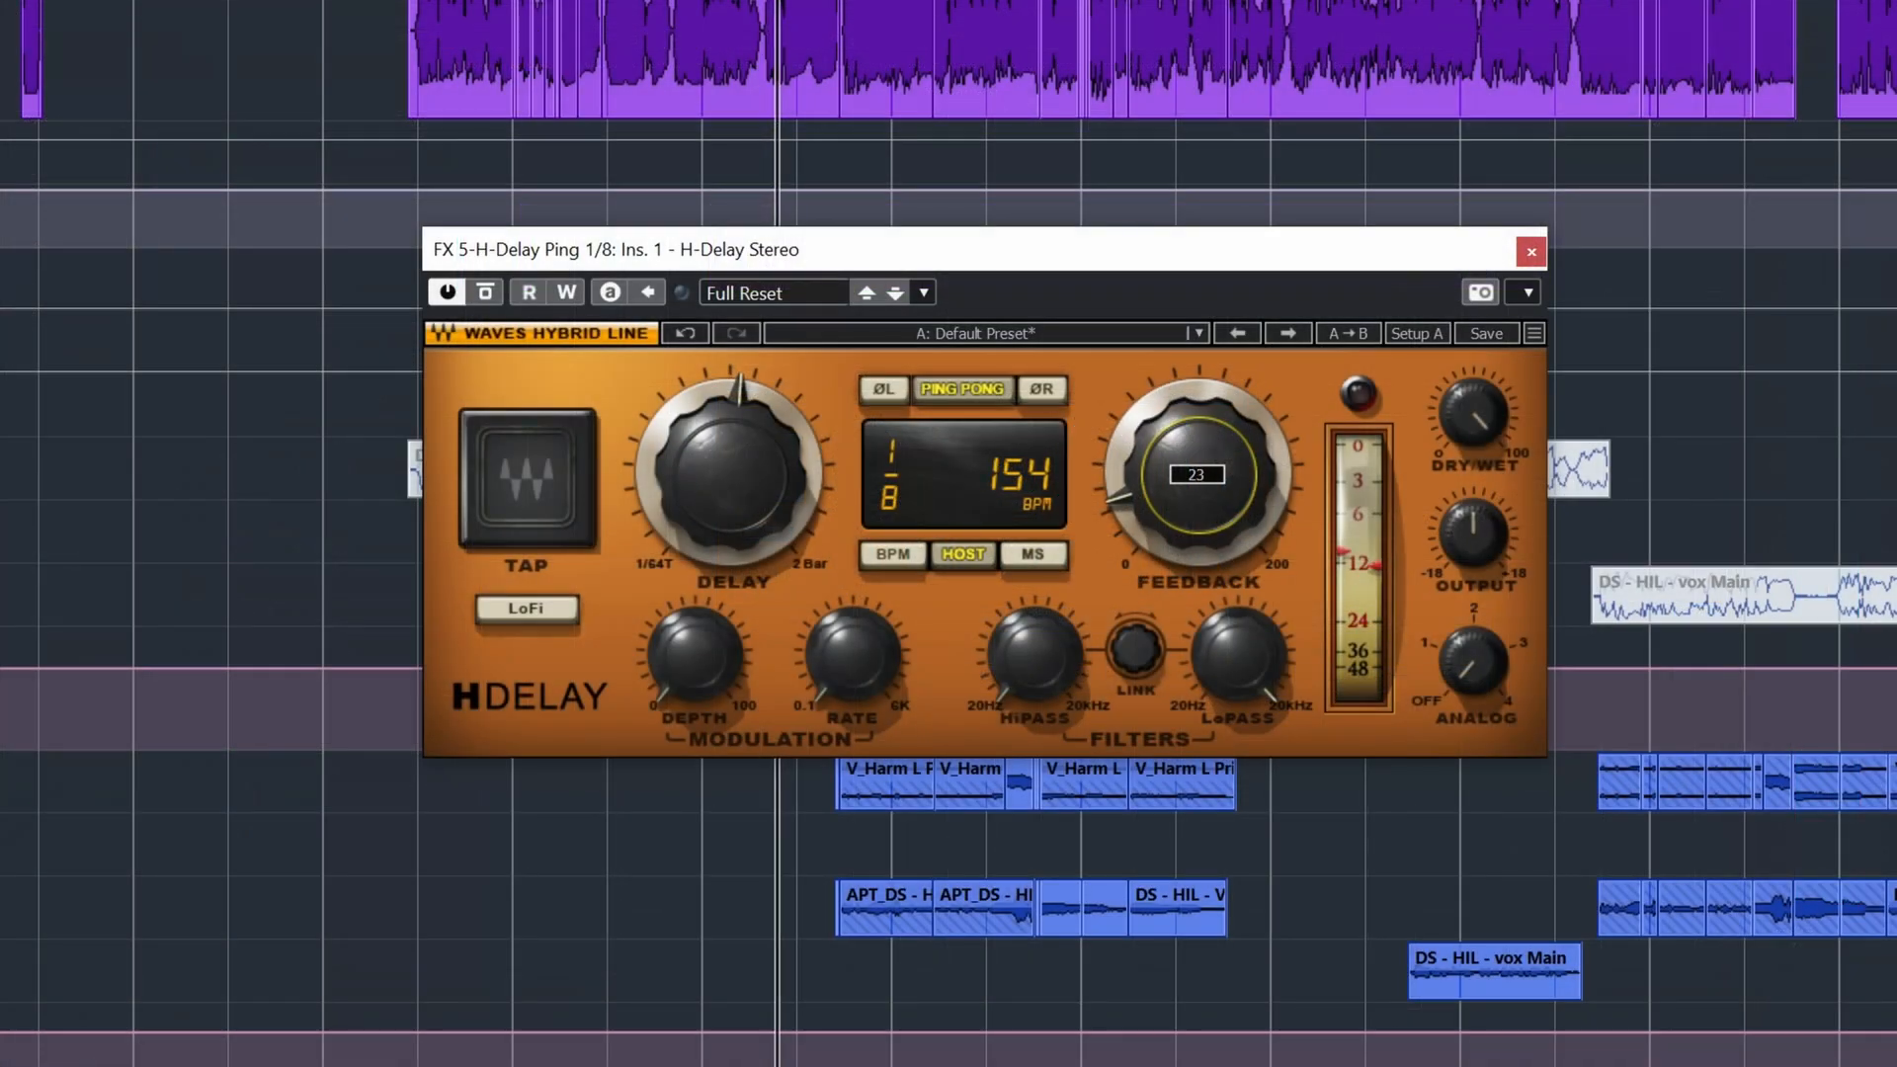
pyautogui.moveTo(1172, 464); pyautogui.dragTo(1201, 503)
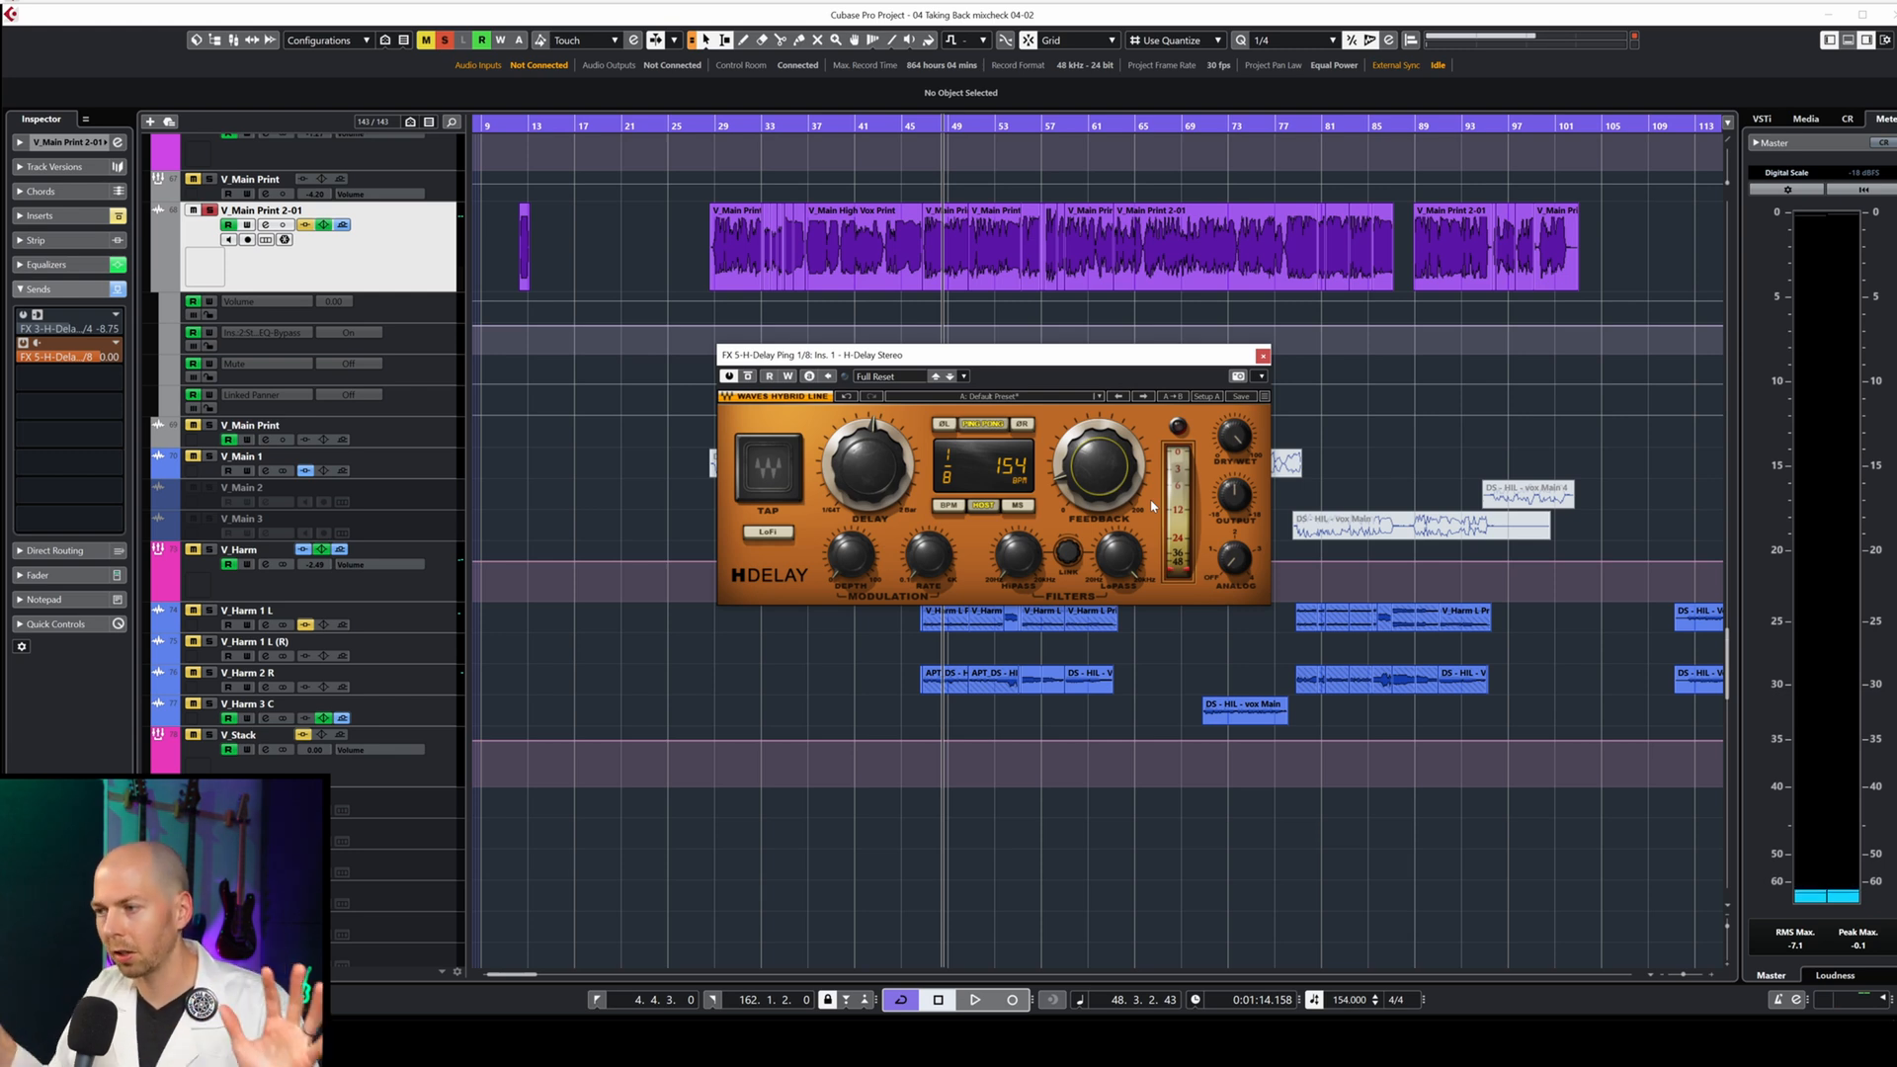
# Turn the ping-pong H-Delay's LoPass filter down below 6.75 kHz during playback to darken the repeats.
pyautogui.moveTo(1123, 558)
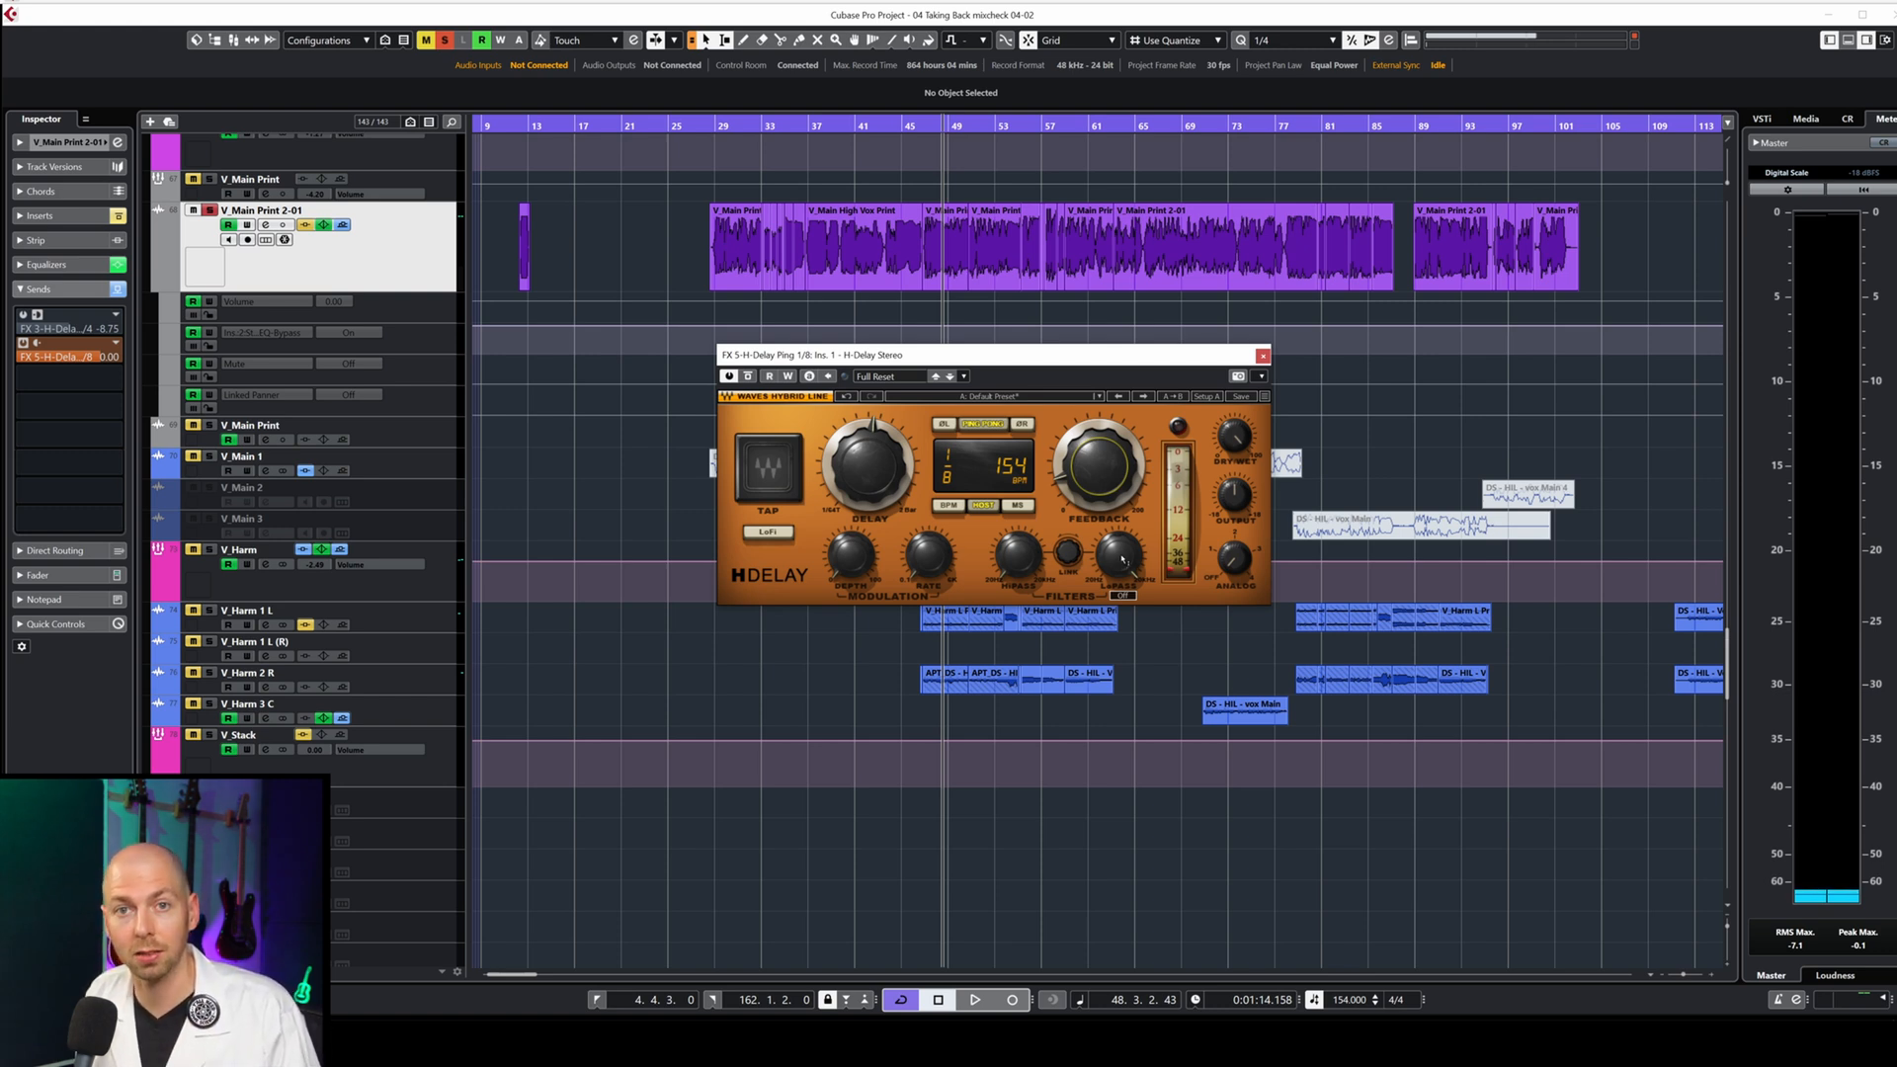
pyautogui.click(1122, 559)
pyautogui.press('space')
pyautogui.moveTo(1123, 559); pyautogui.dragTo(1122, 583)
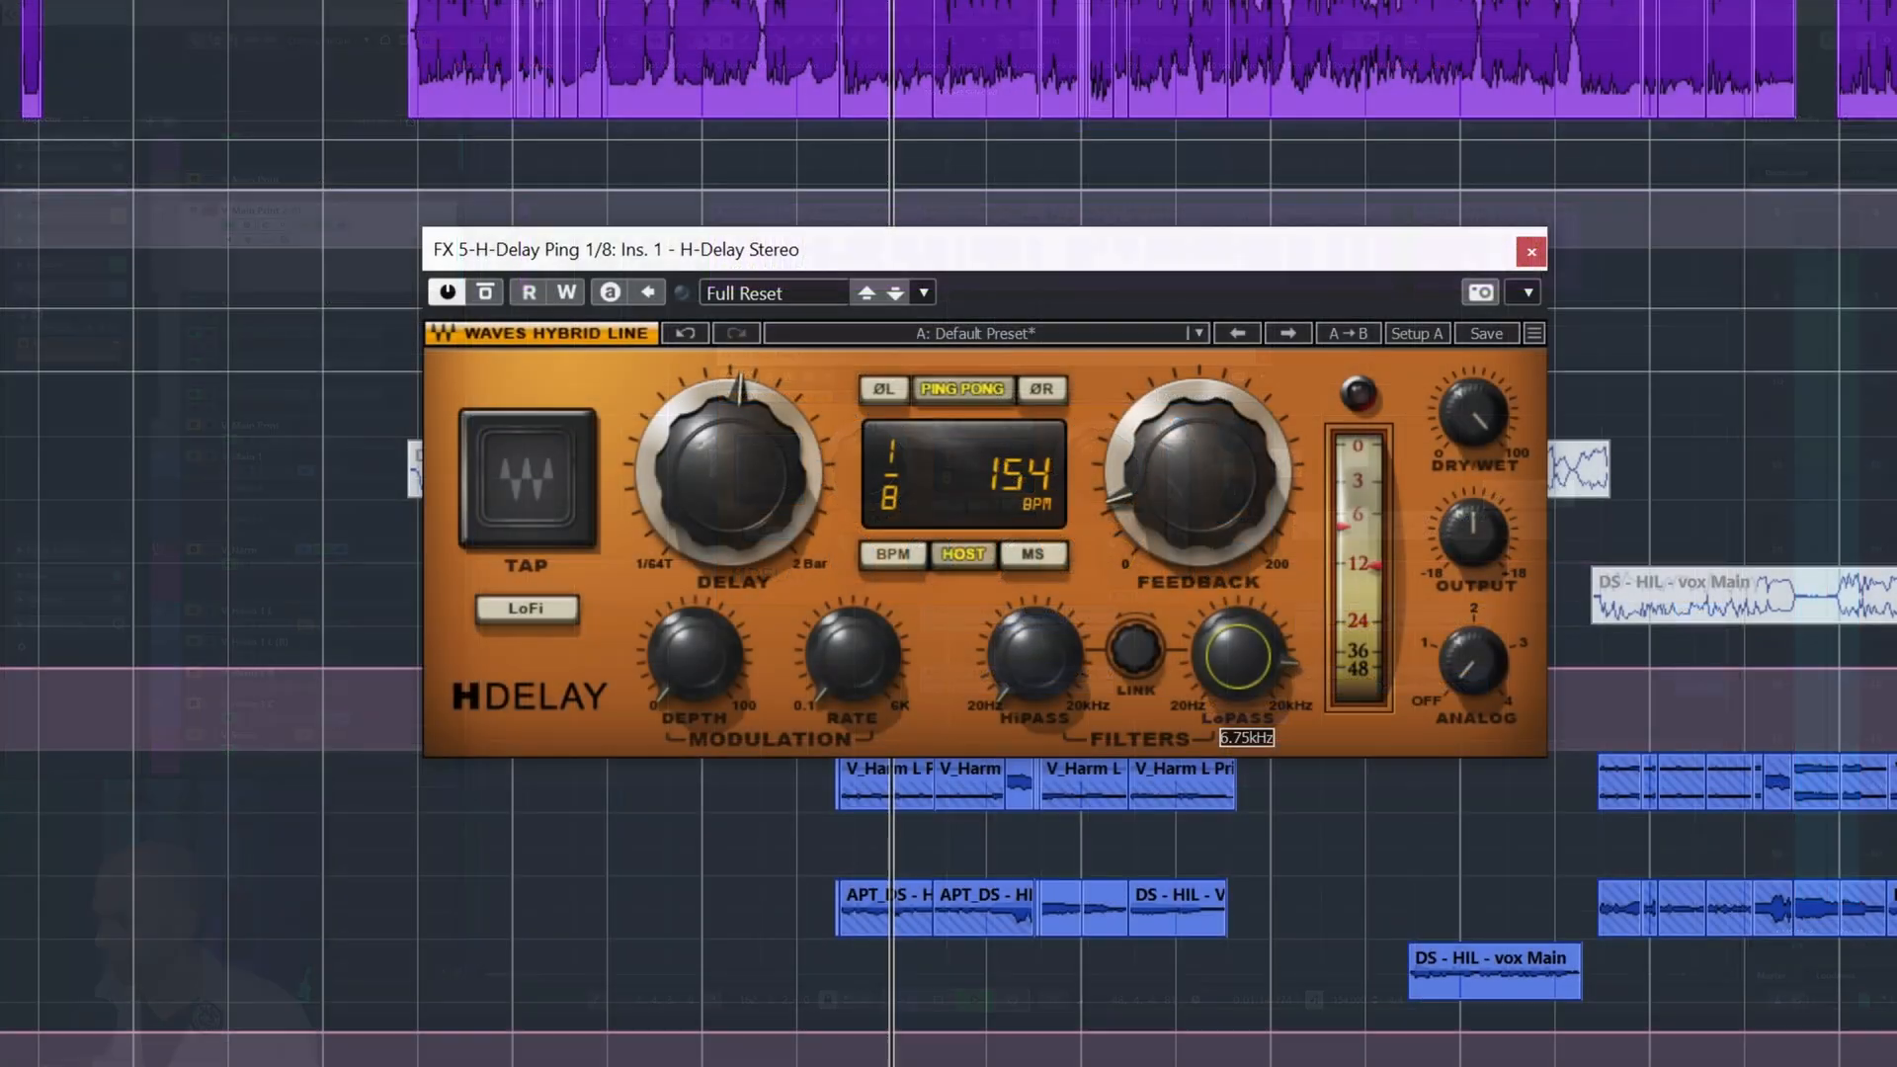
pyautogui.moveTo(1238, 656); pyautogui.dragTo(1238, 708)
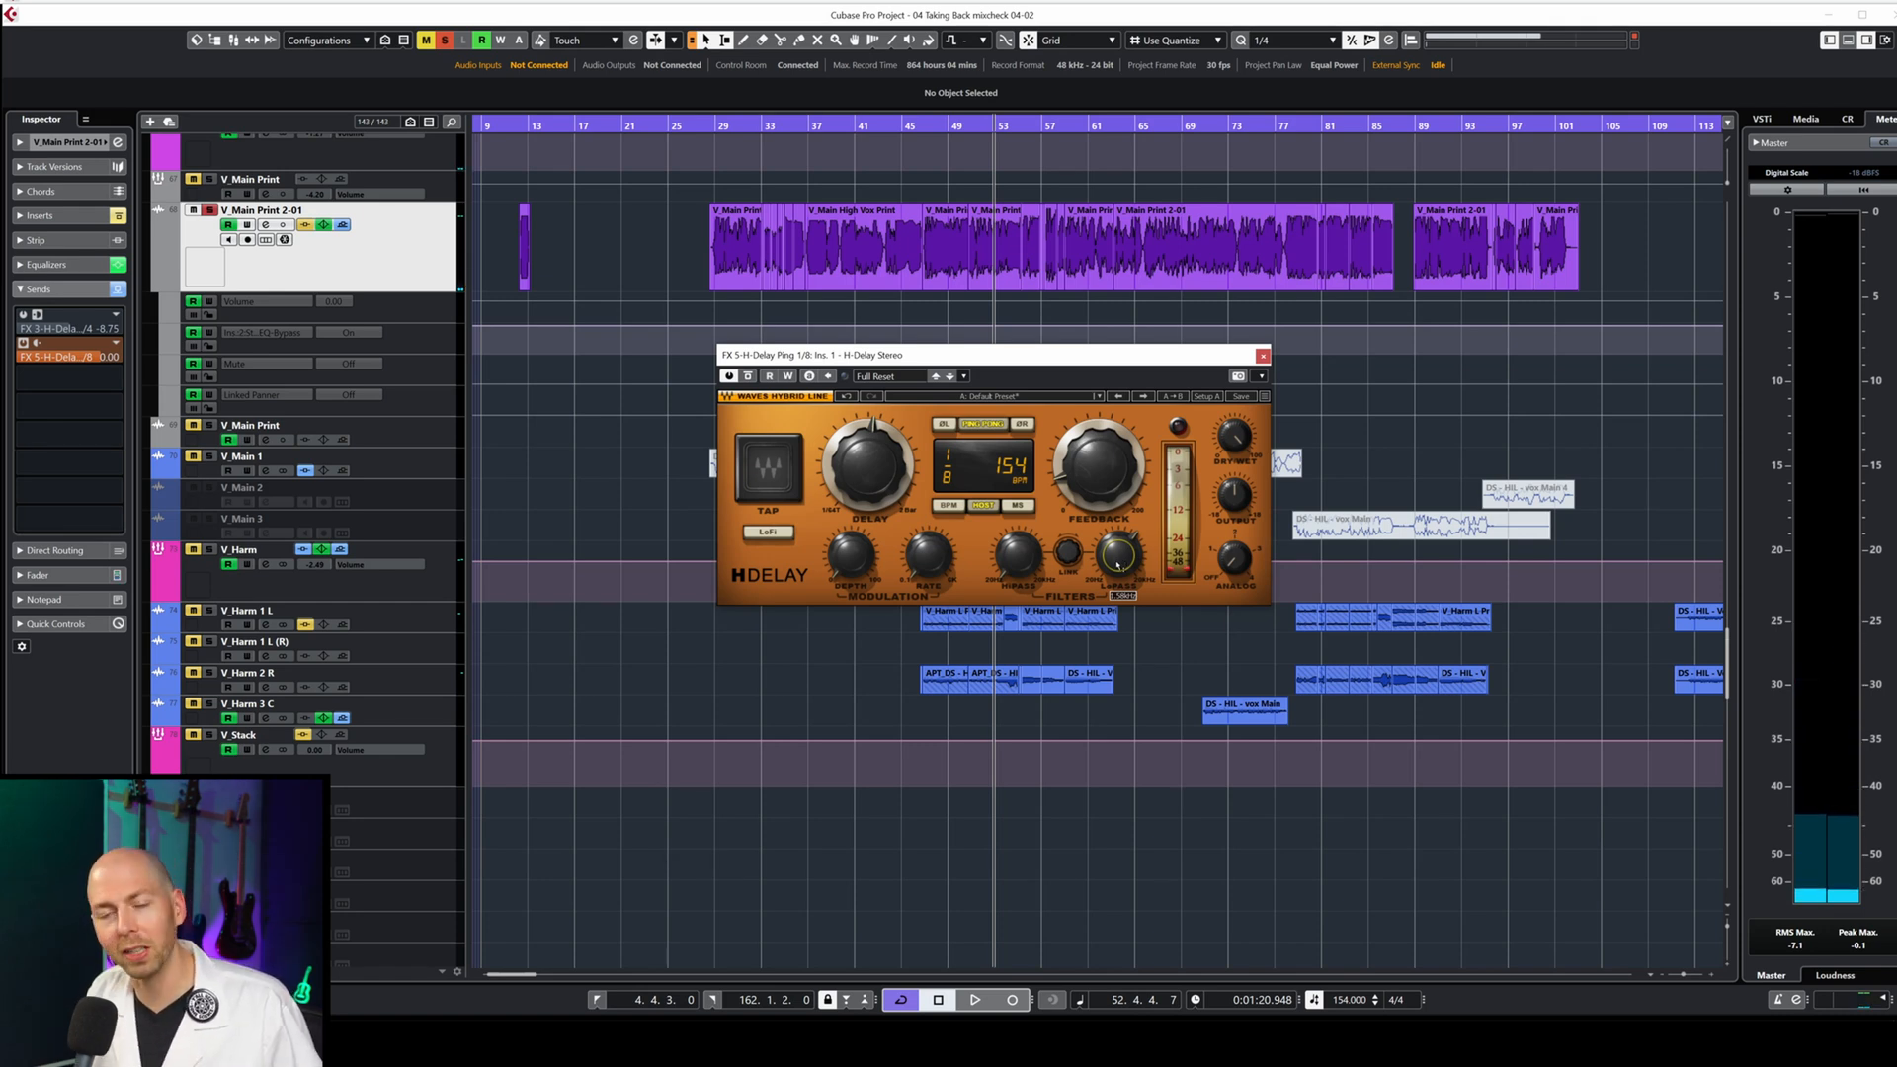
pyautogui.moveTo(1117, 561)
pyautogui.mouseDown()
pyautogui.moveTo(1117, 514)
pyautogui.moveTo(1118, 538)
pyautogui.mouseUp()
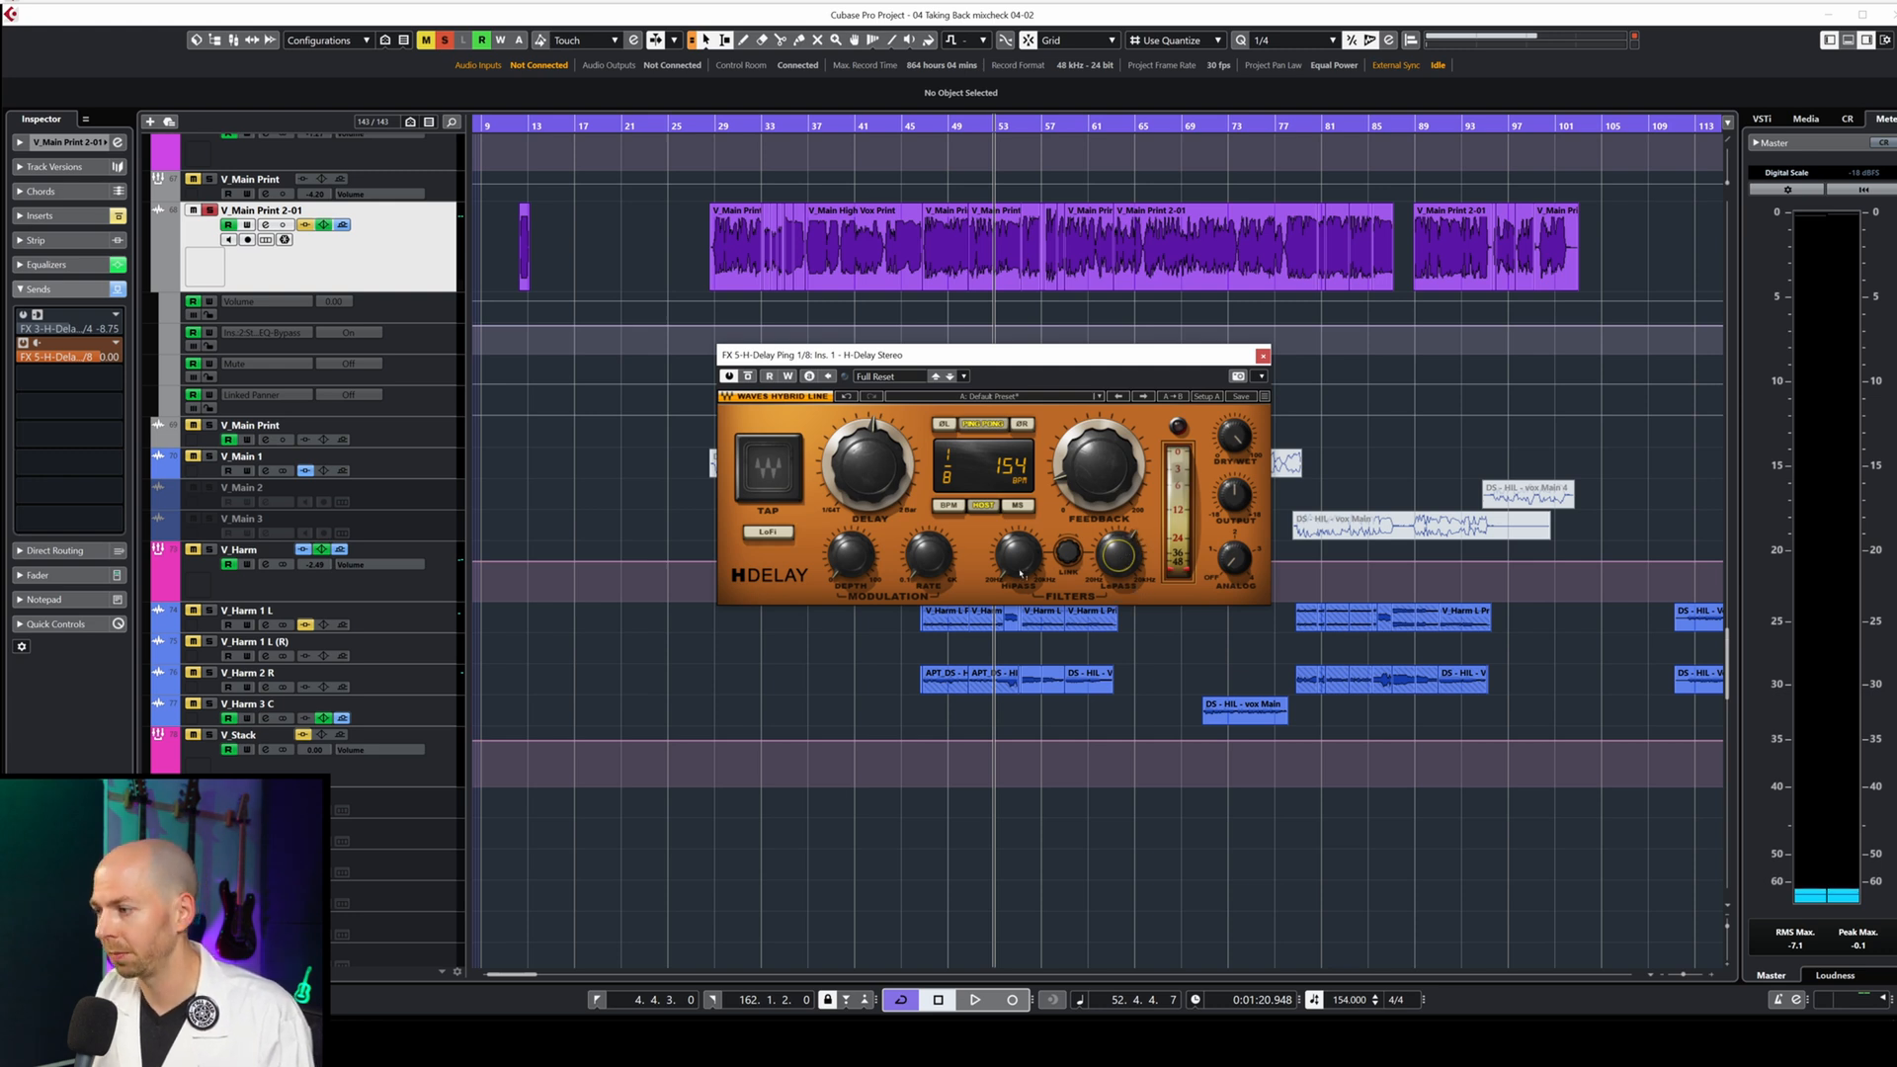
# Raise the ping-pong H-Delay's HiPass filter to about 440 Hz while playing the soloed vocal, and close the plugin.
pyautogui.moveTo(1111, 546)
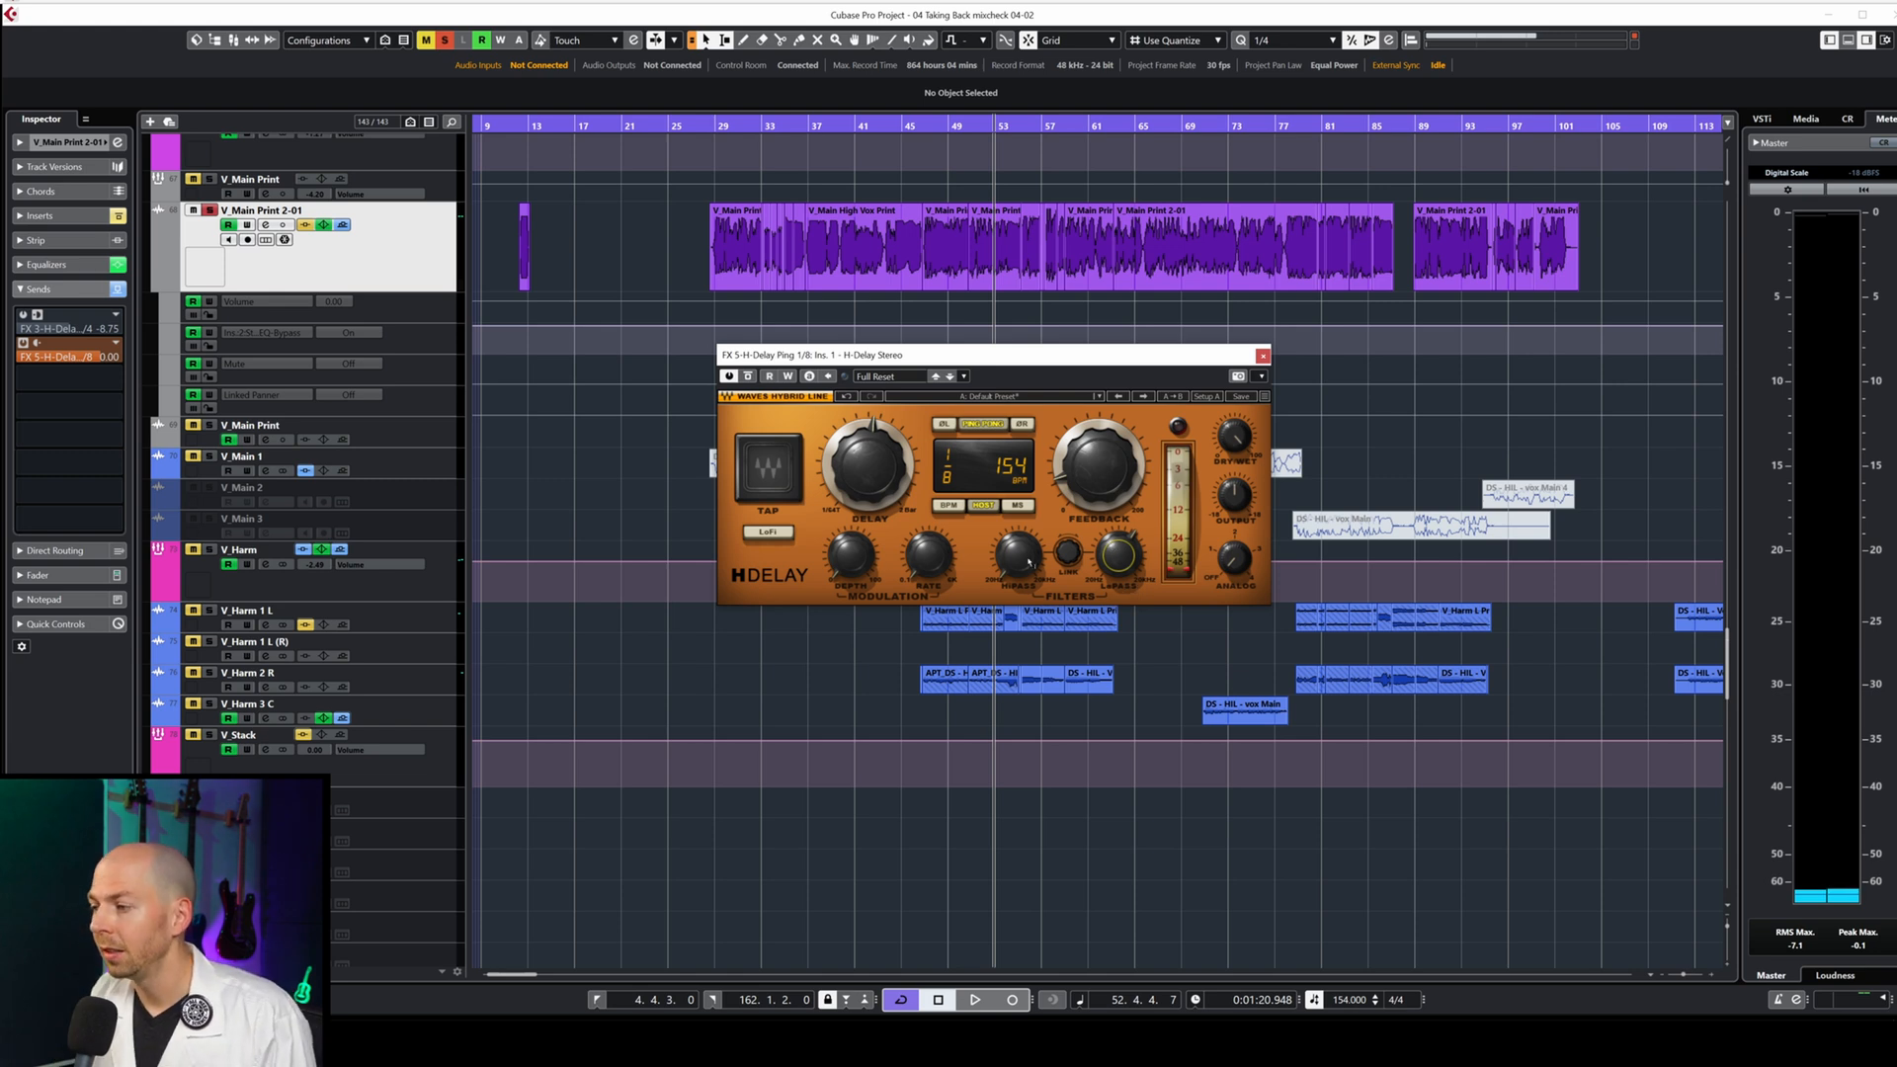
pyautogui.moveTo(1028, 573)
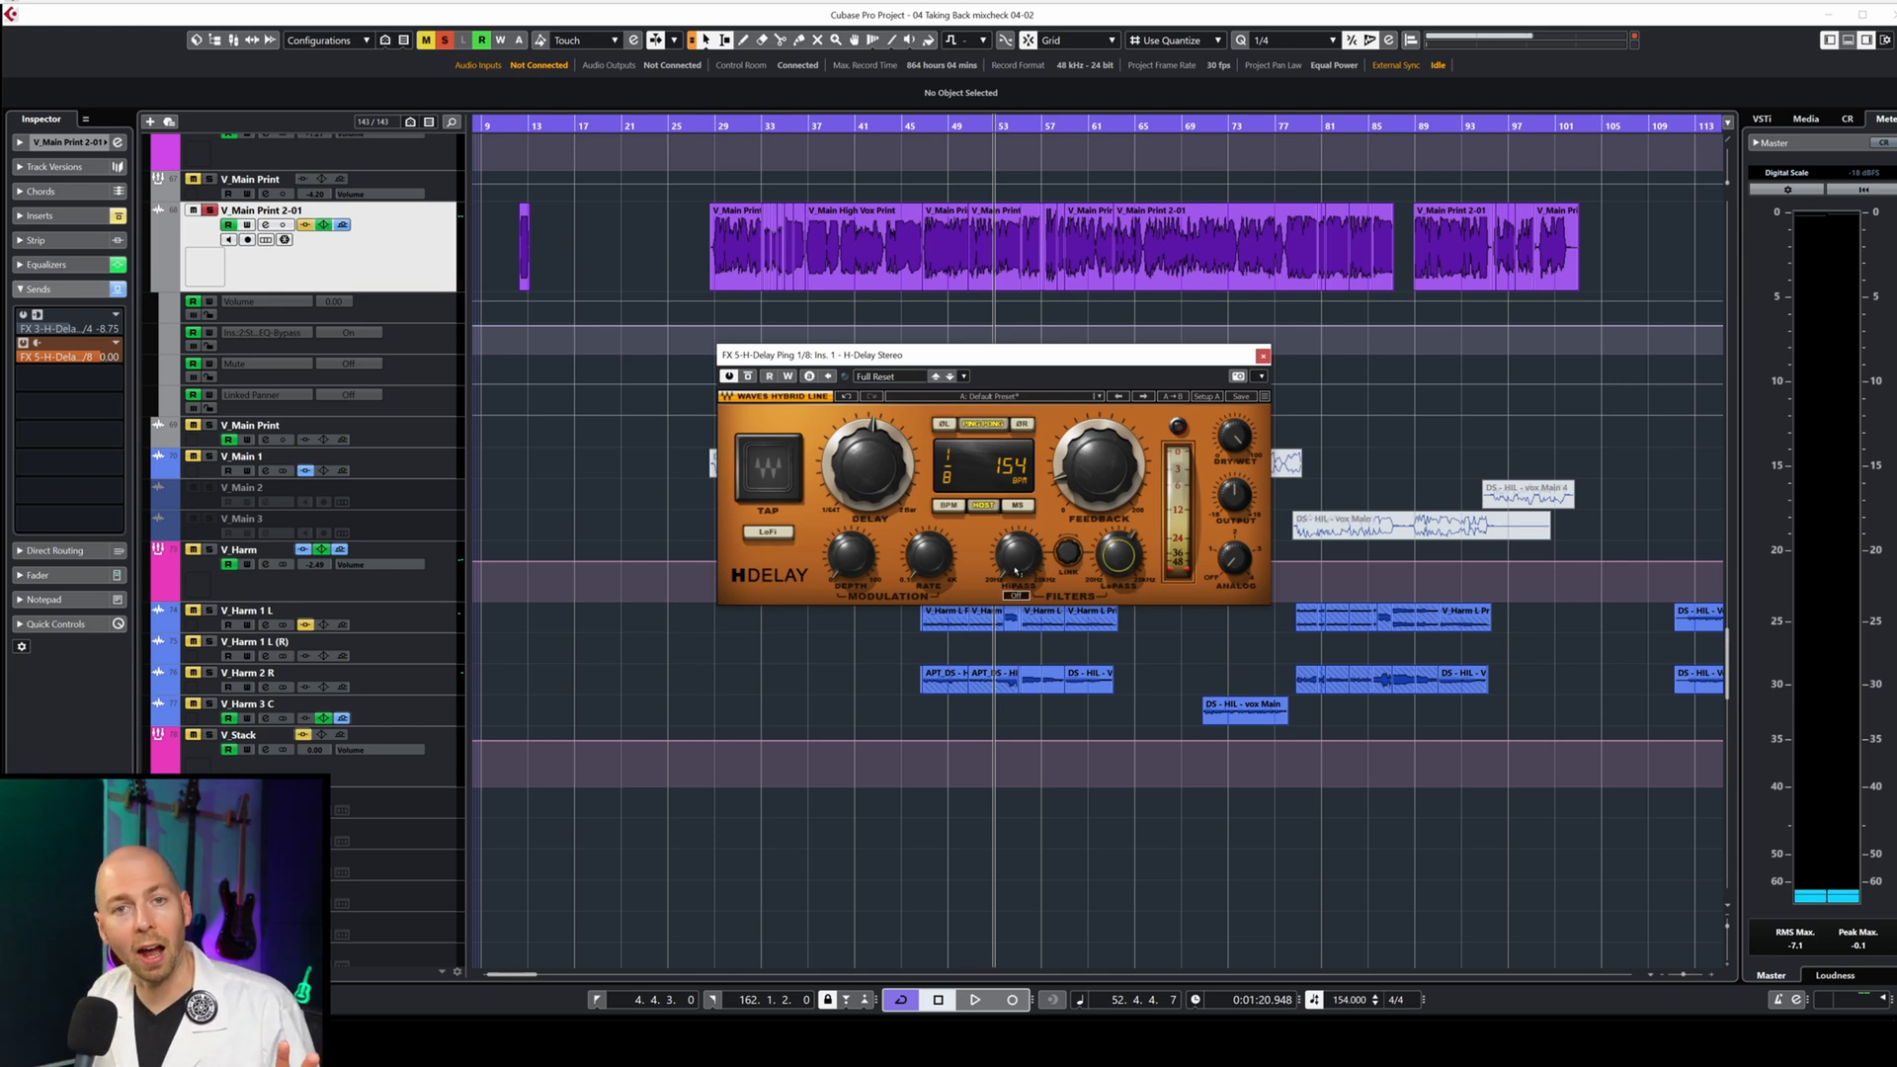
pyautogui.click(1011, 554)
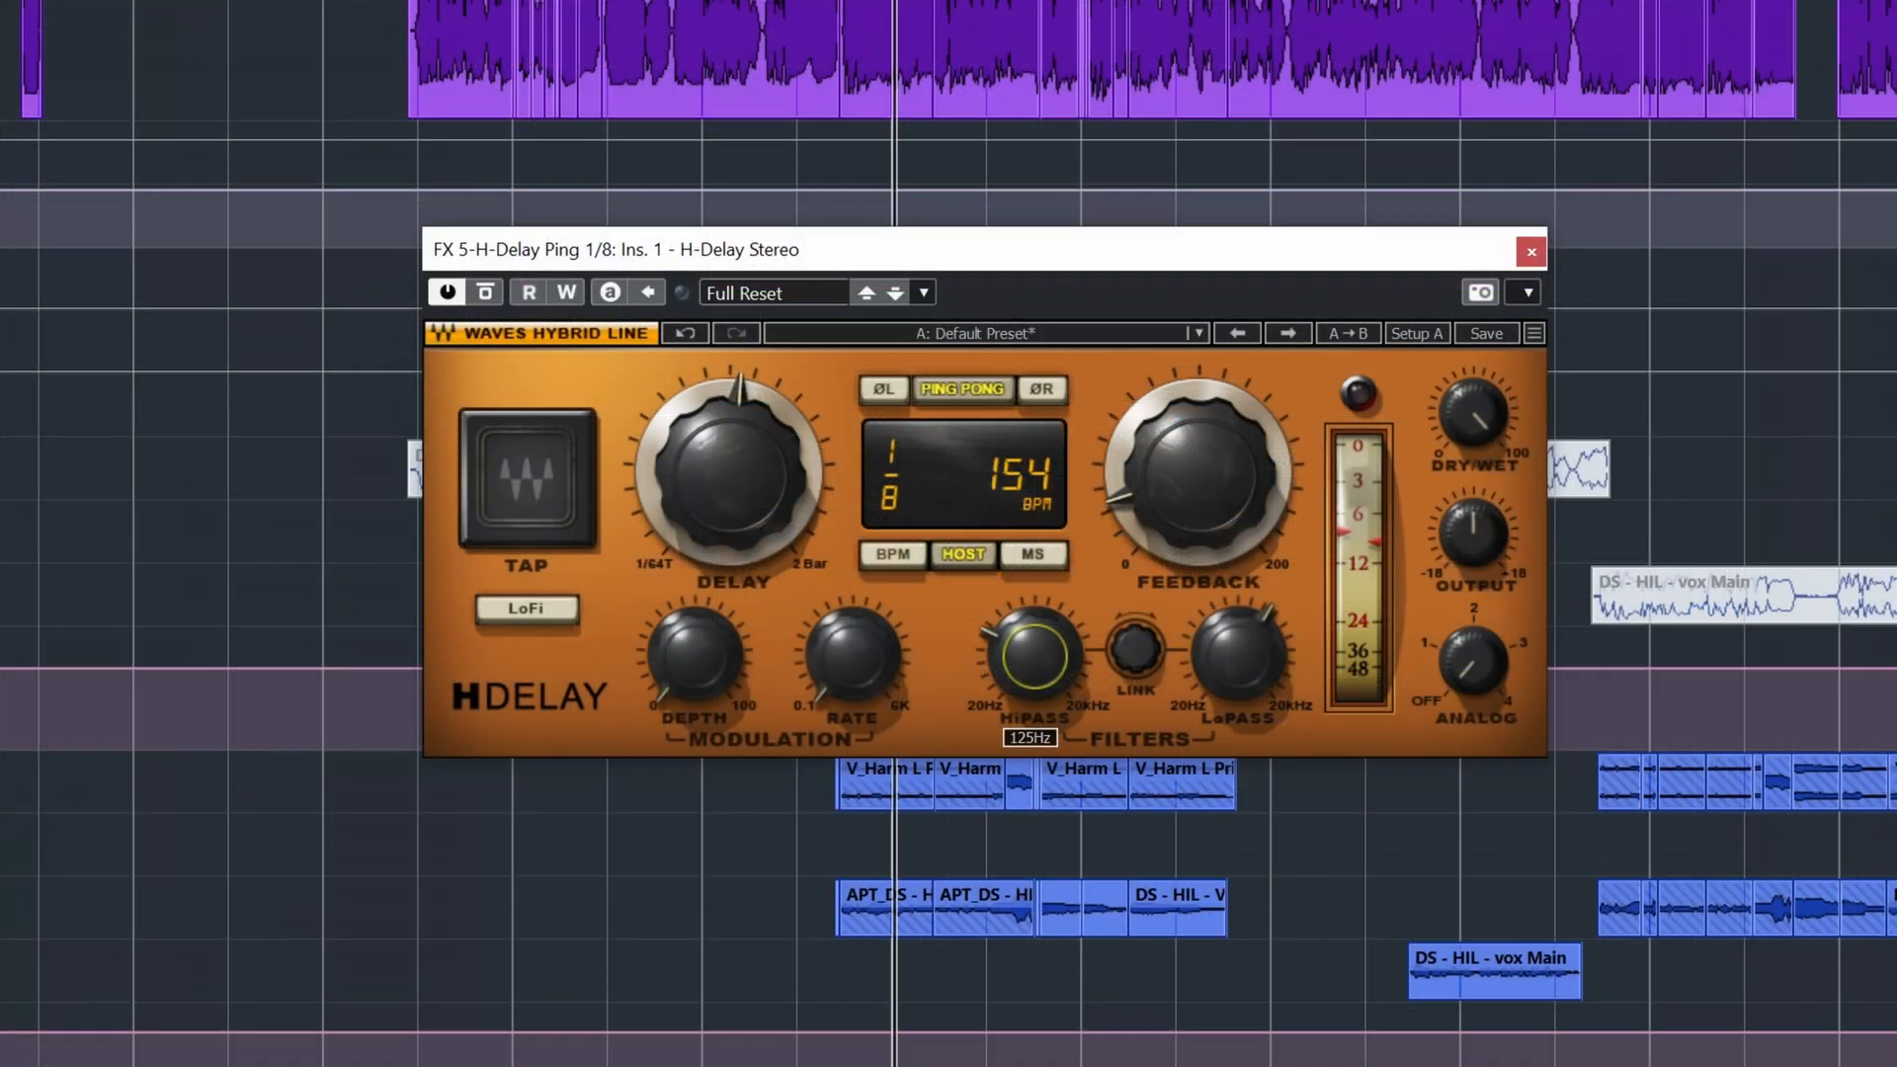
pyautogui.moveTo(1017, 555); pyautogui.dragTo(1018, 516)
pyautogui.moveTo(1034, 656)
pyautogui.mouseDown()
pyautogui.moveTo(1063, 677)
pyautogui.moveTo(1072, 657)
pyautogui.mouseUp()
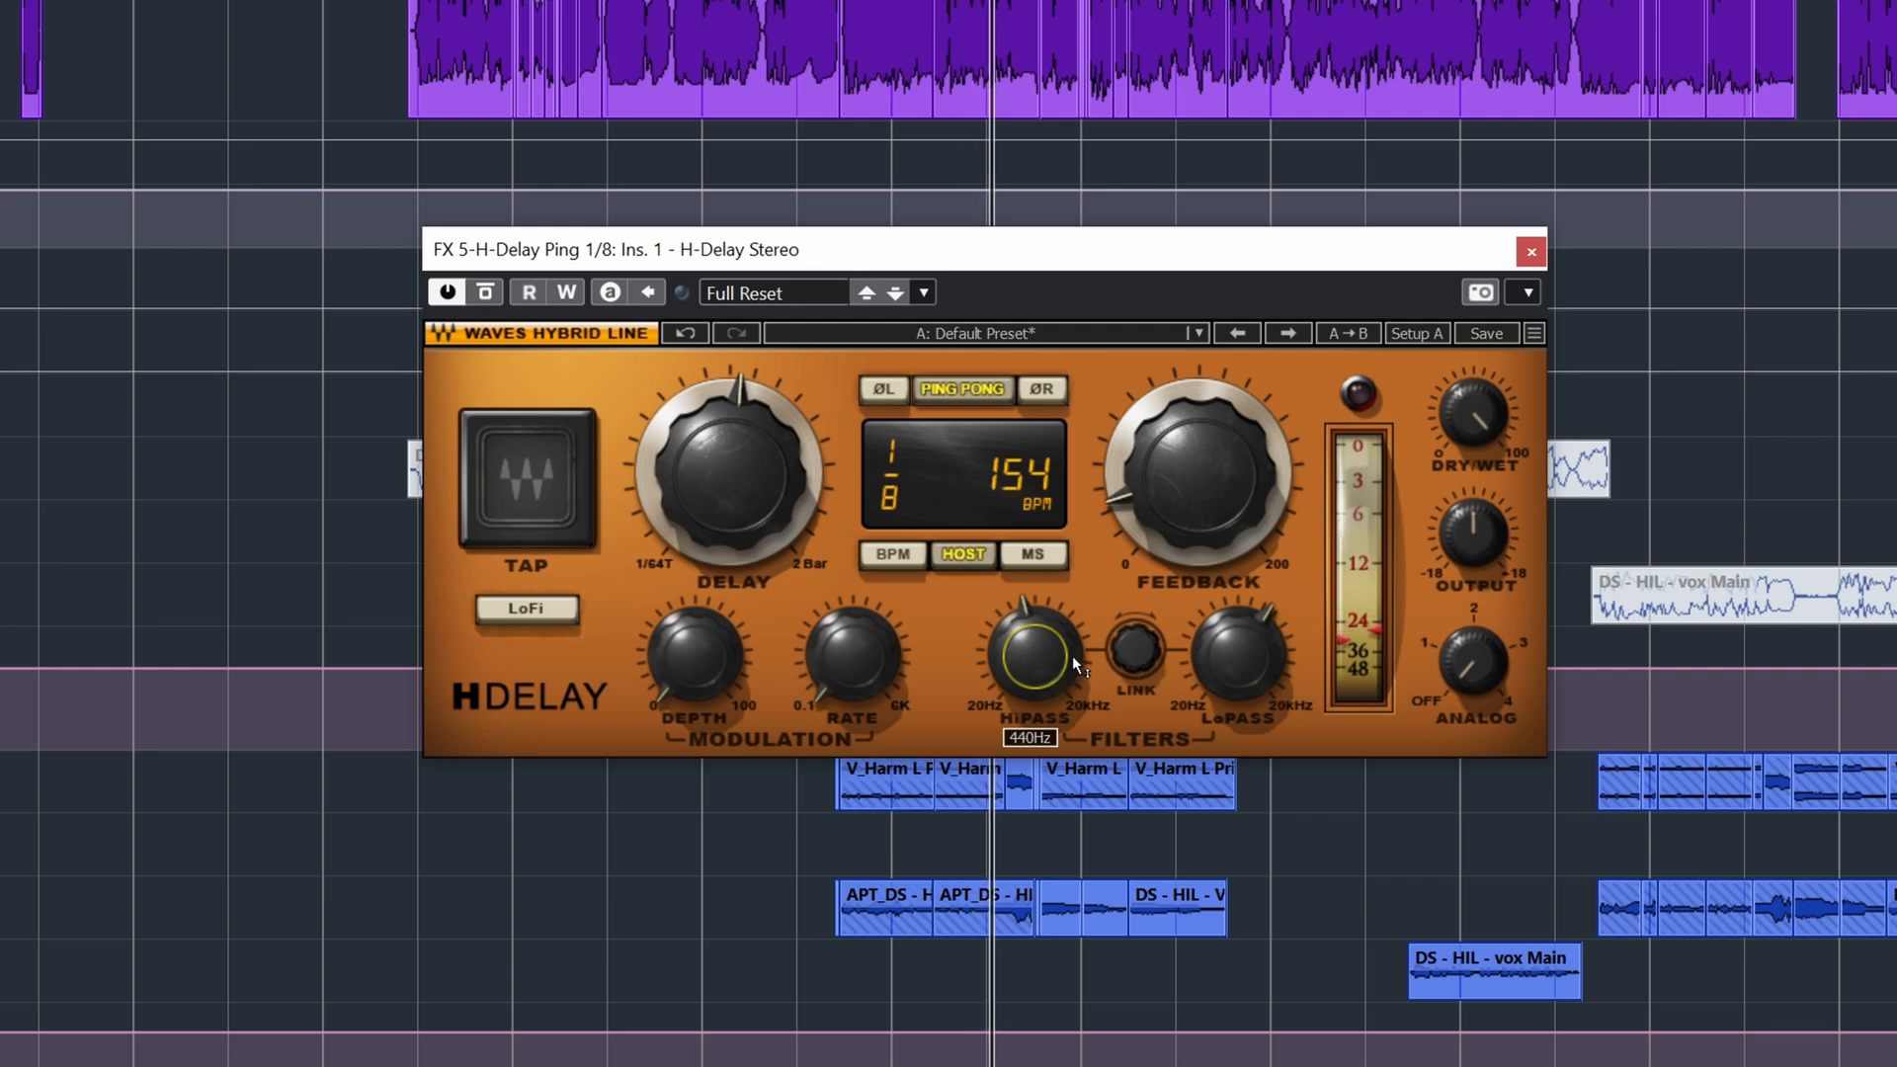
pyautogui.press('space')
pyautogui.click(1529, 251)
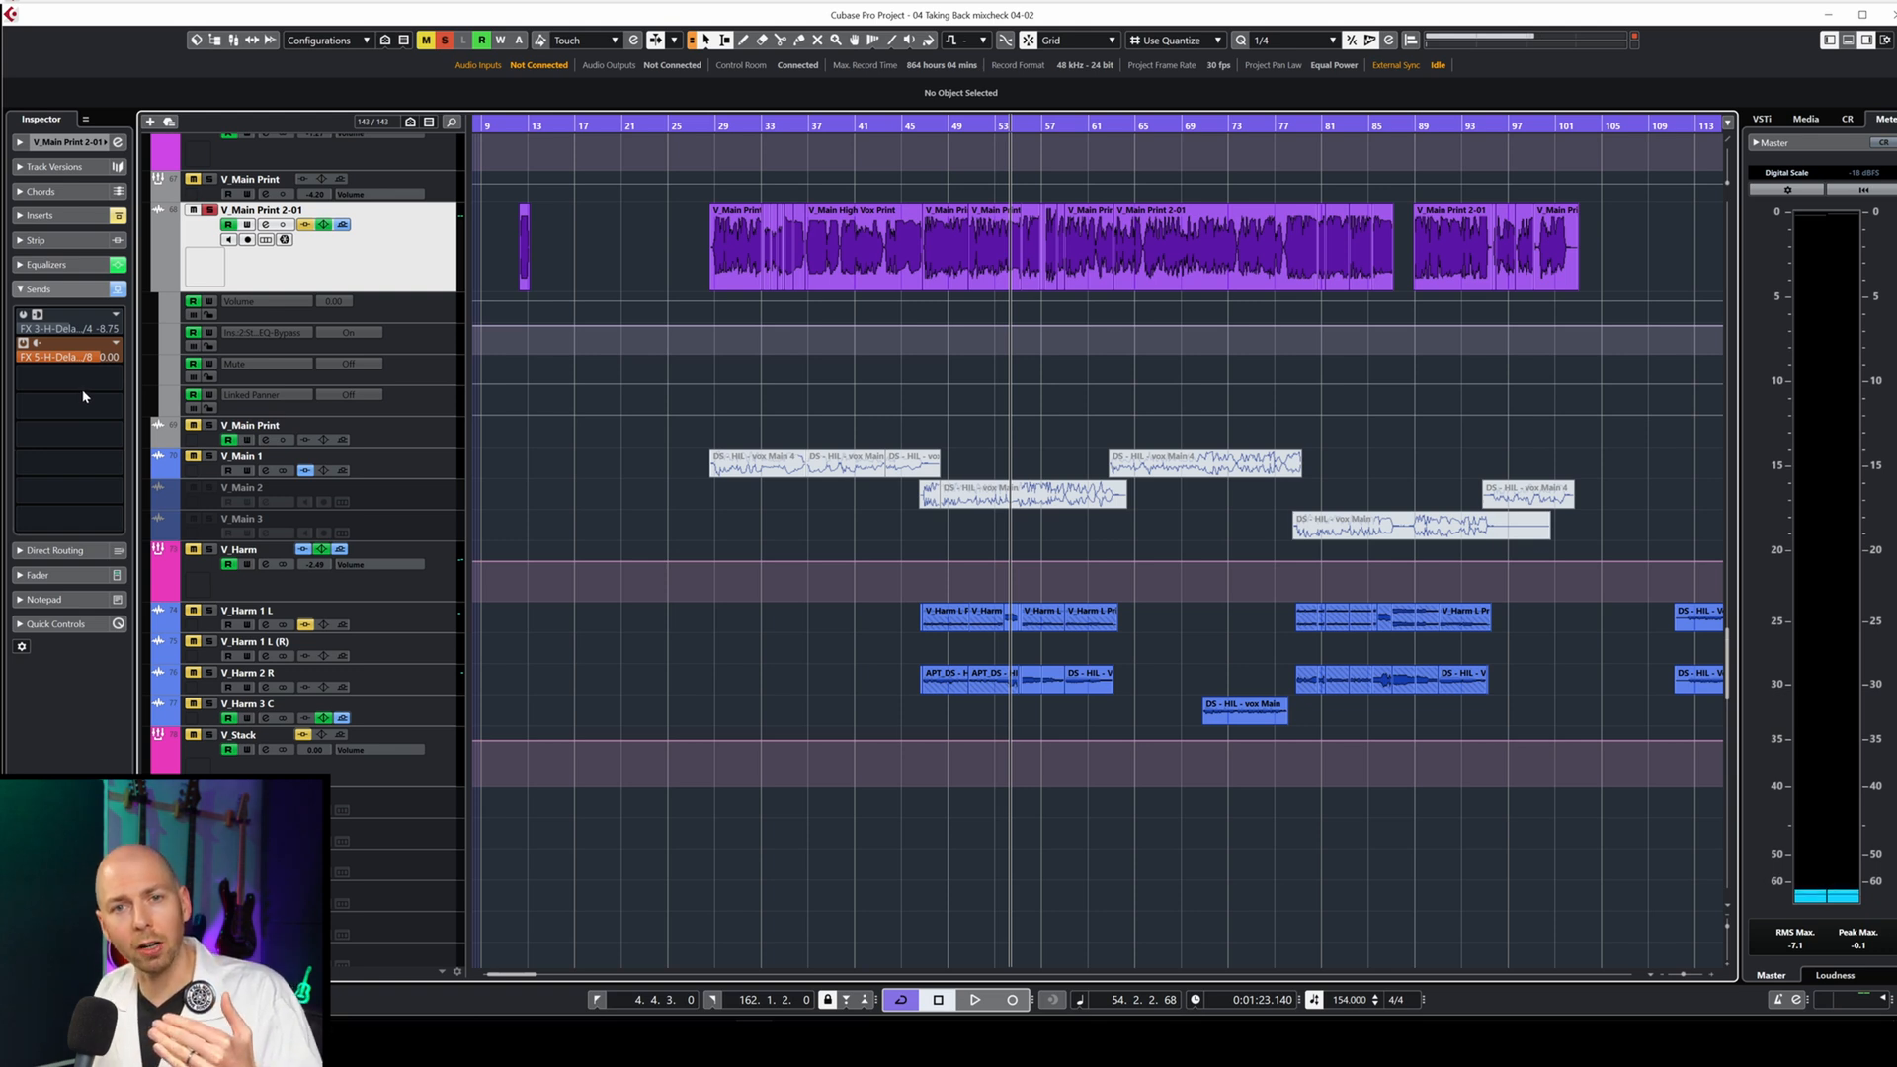
# Unsolo the vocal during playback and lower its FX 5-H-Delay send level to -16.0 dB.
pyautogui.moveTo(84, 398)
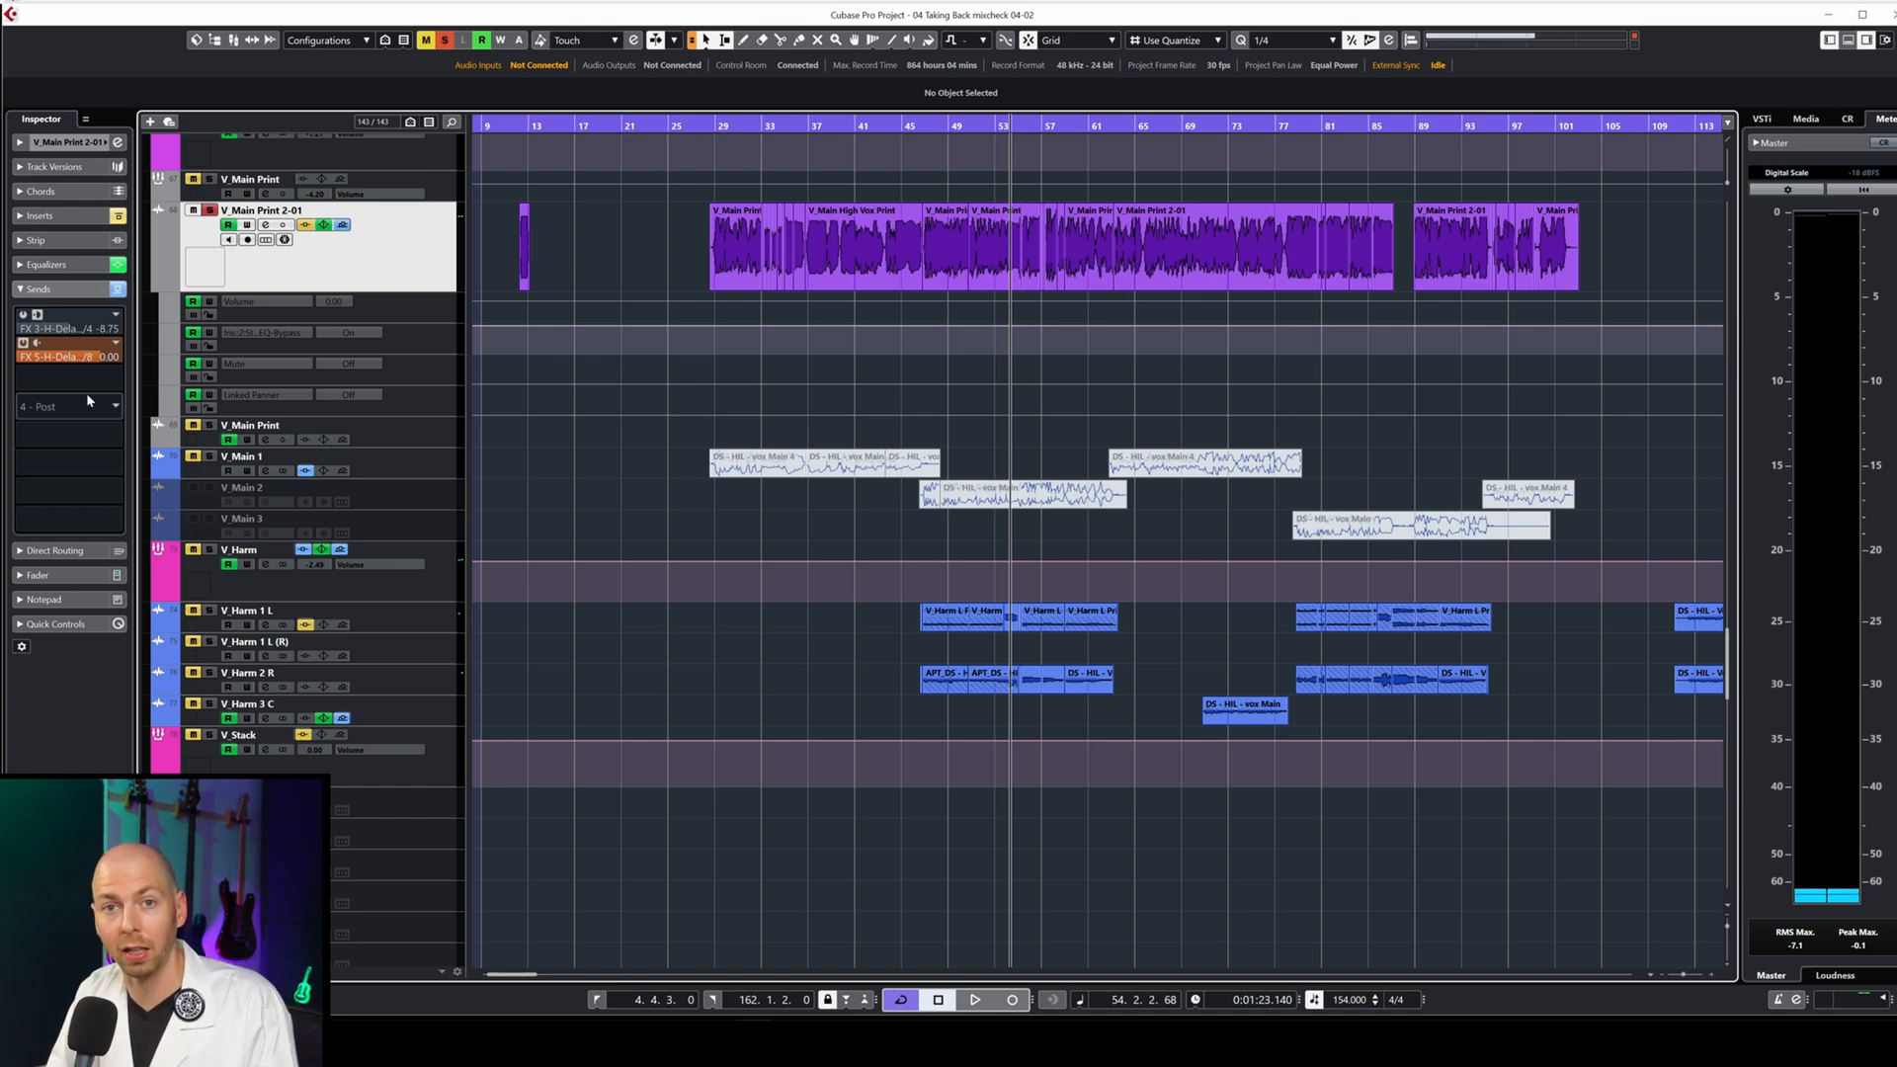
pyautogui.press('space')
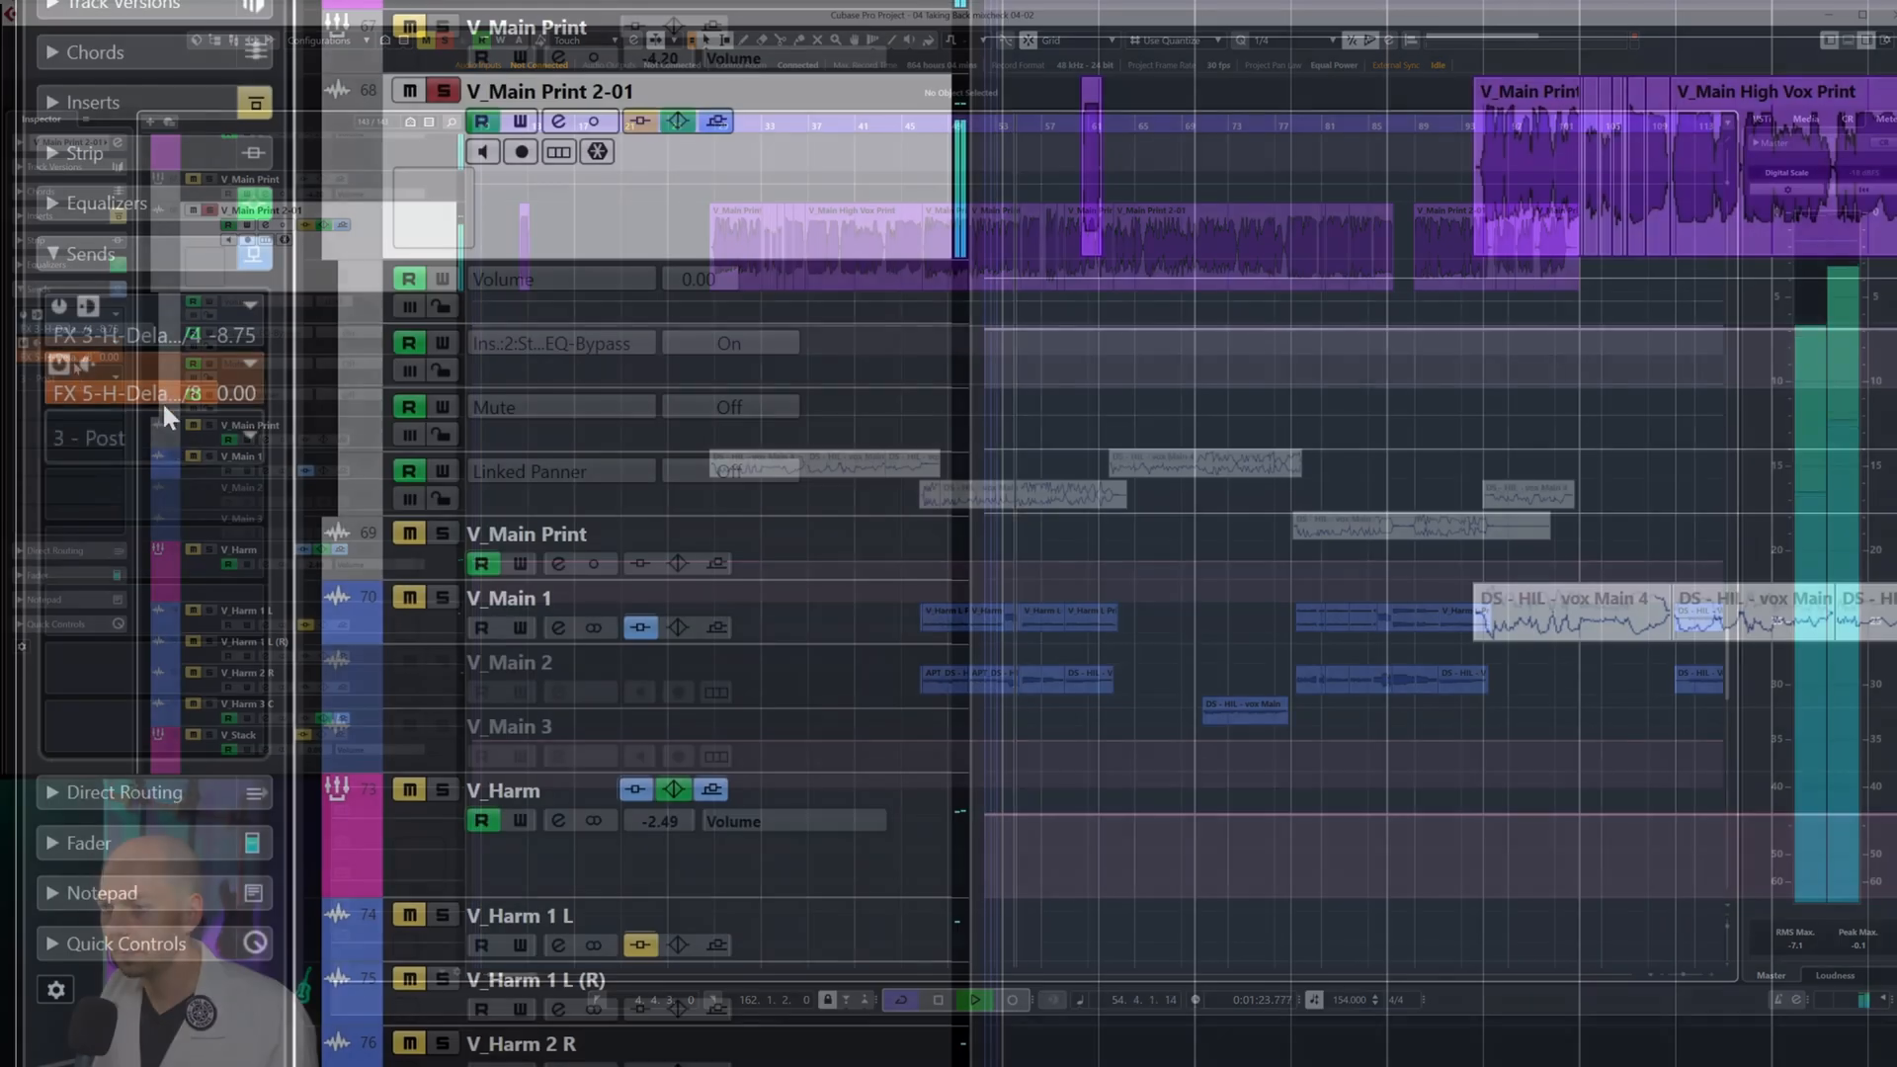
pyautogui.press('s')
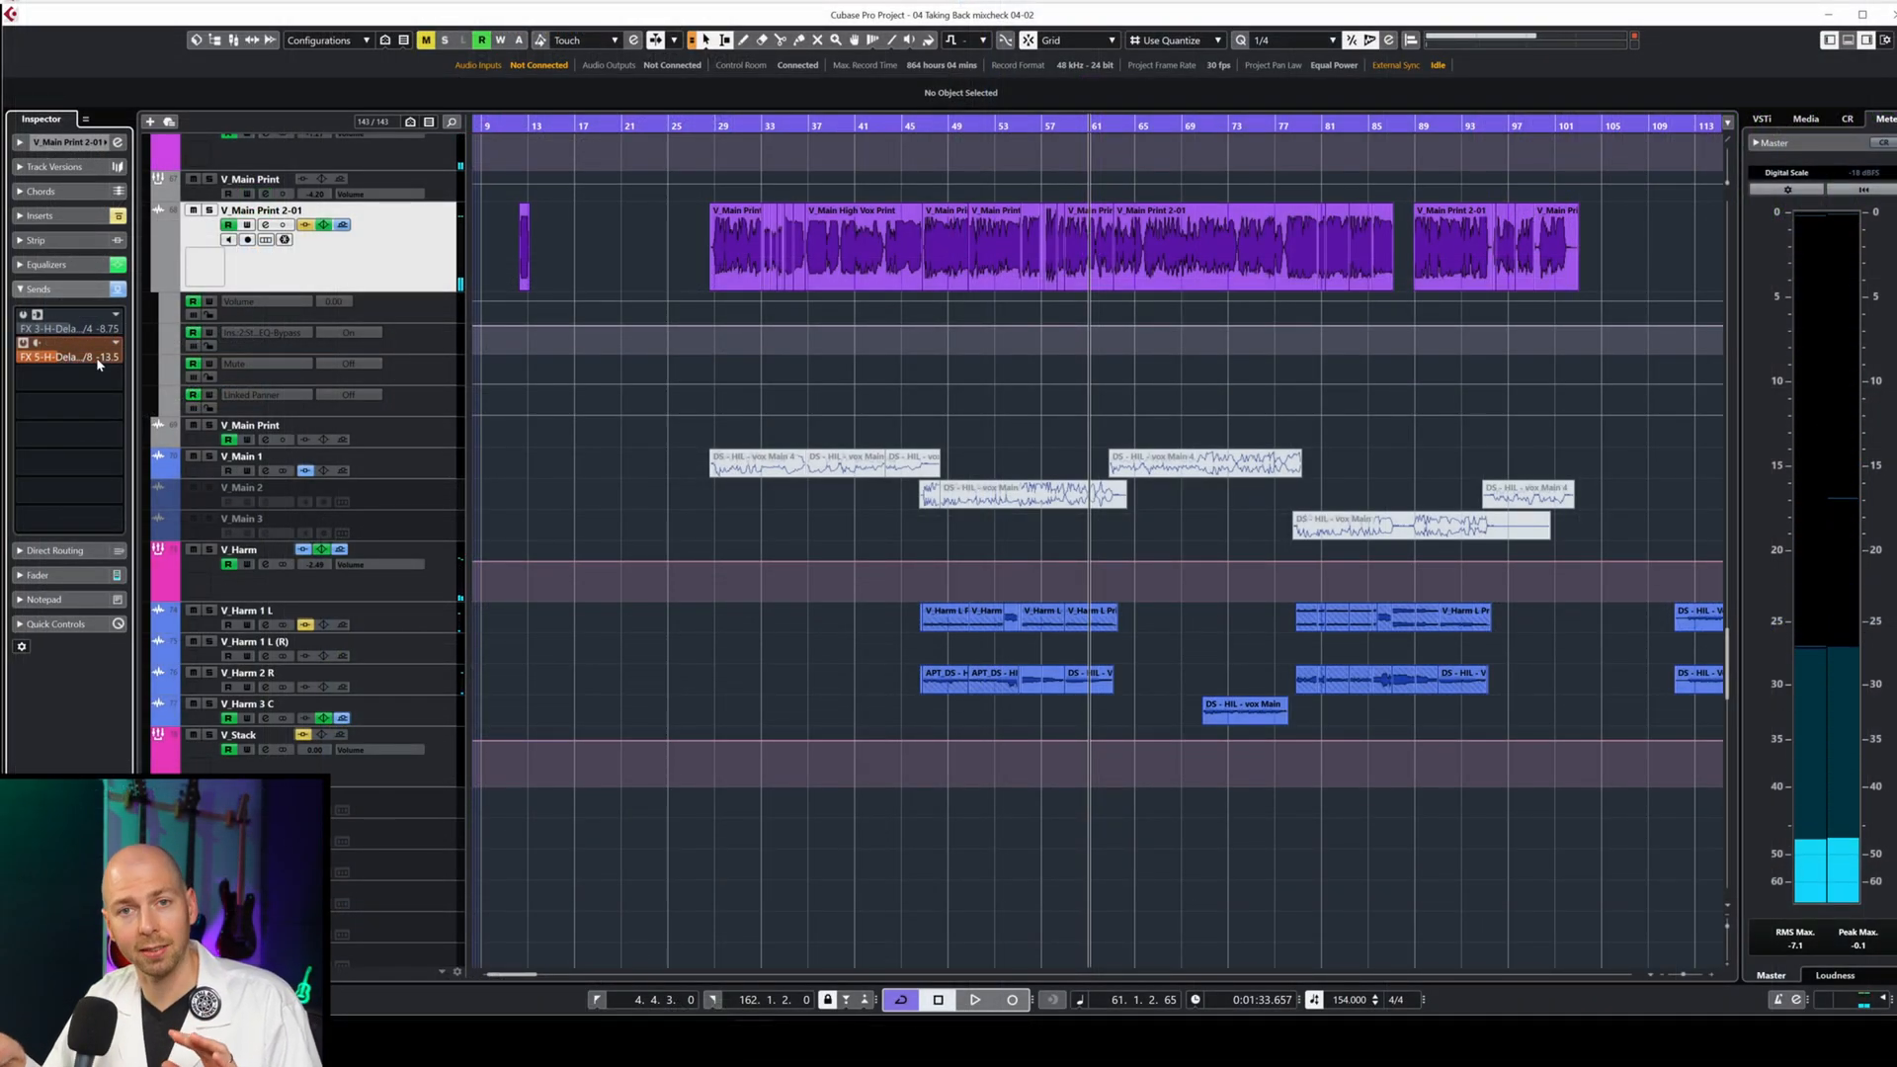
pyautogui.moveTo(98, 364); pyautogui.dragTo(85, 361)
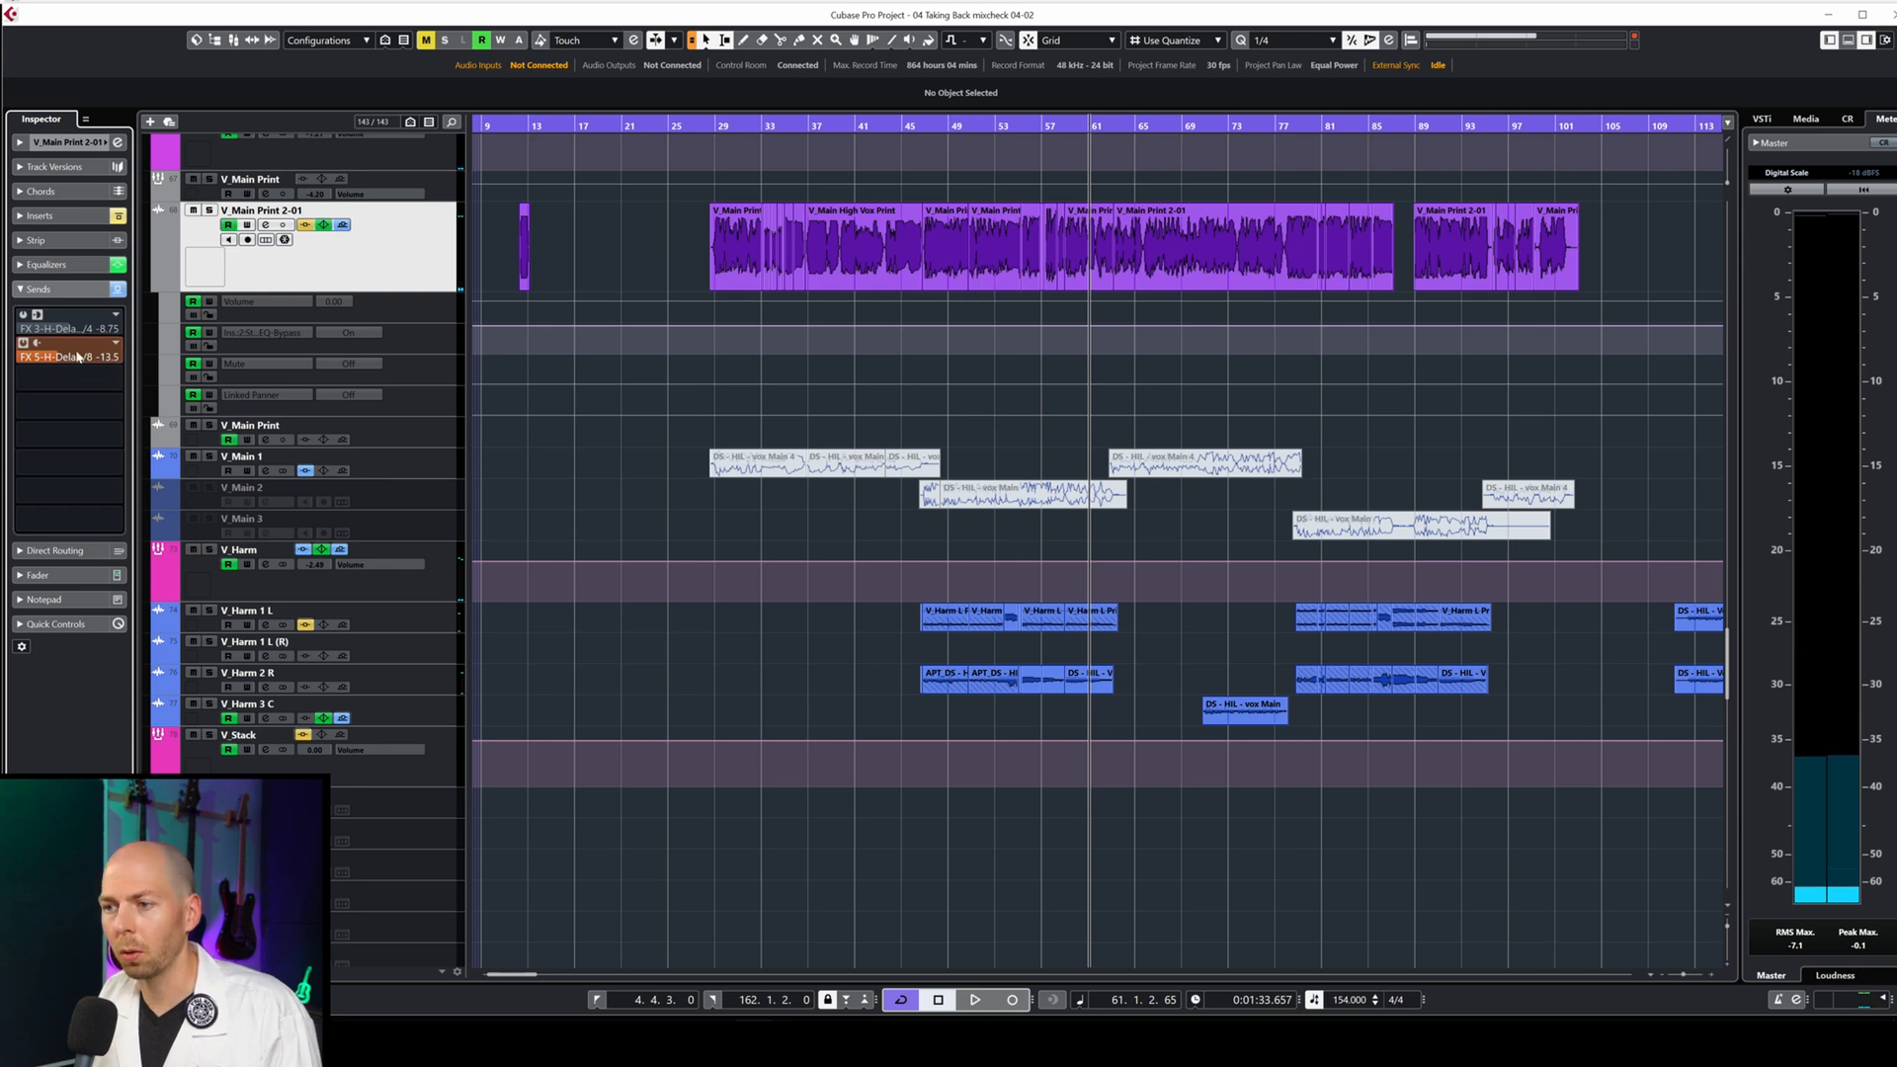
pyautogui.moveTo(78, 357); pyautogui.dragTo(112, 370)
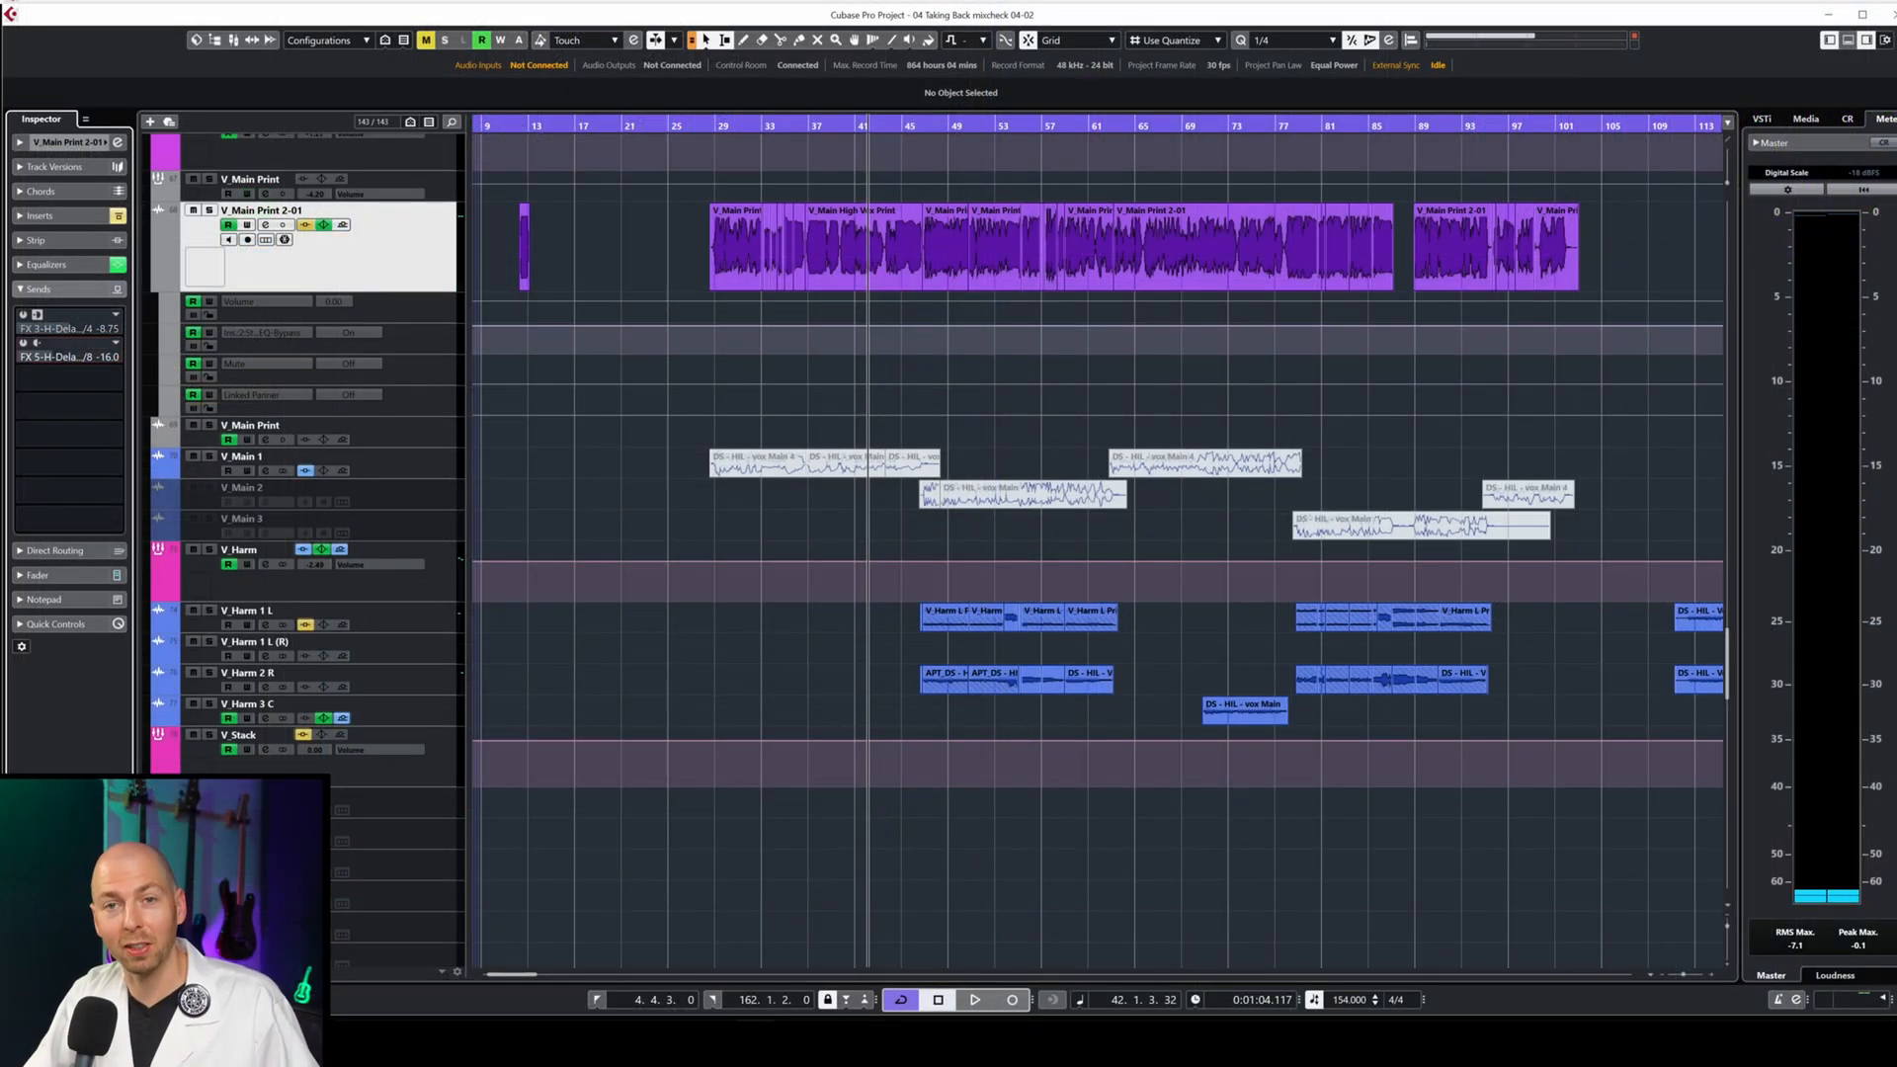
# Add a stereo FX channel track with no effect, routed to Stereo Out.
pyautogui.click(102, 382)
pyautogui.click(612, 501)
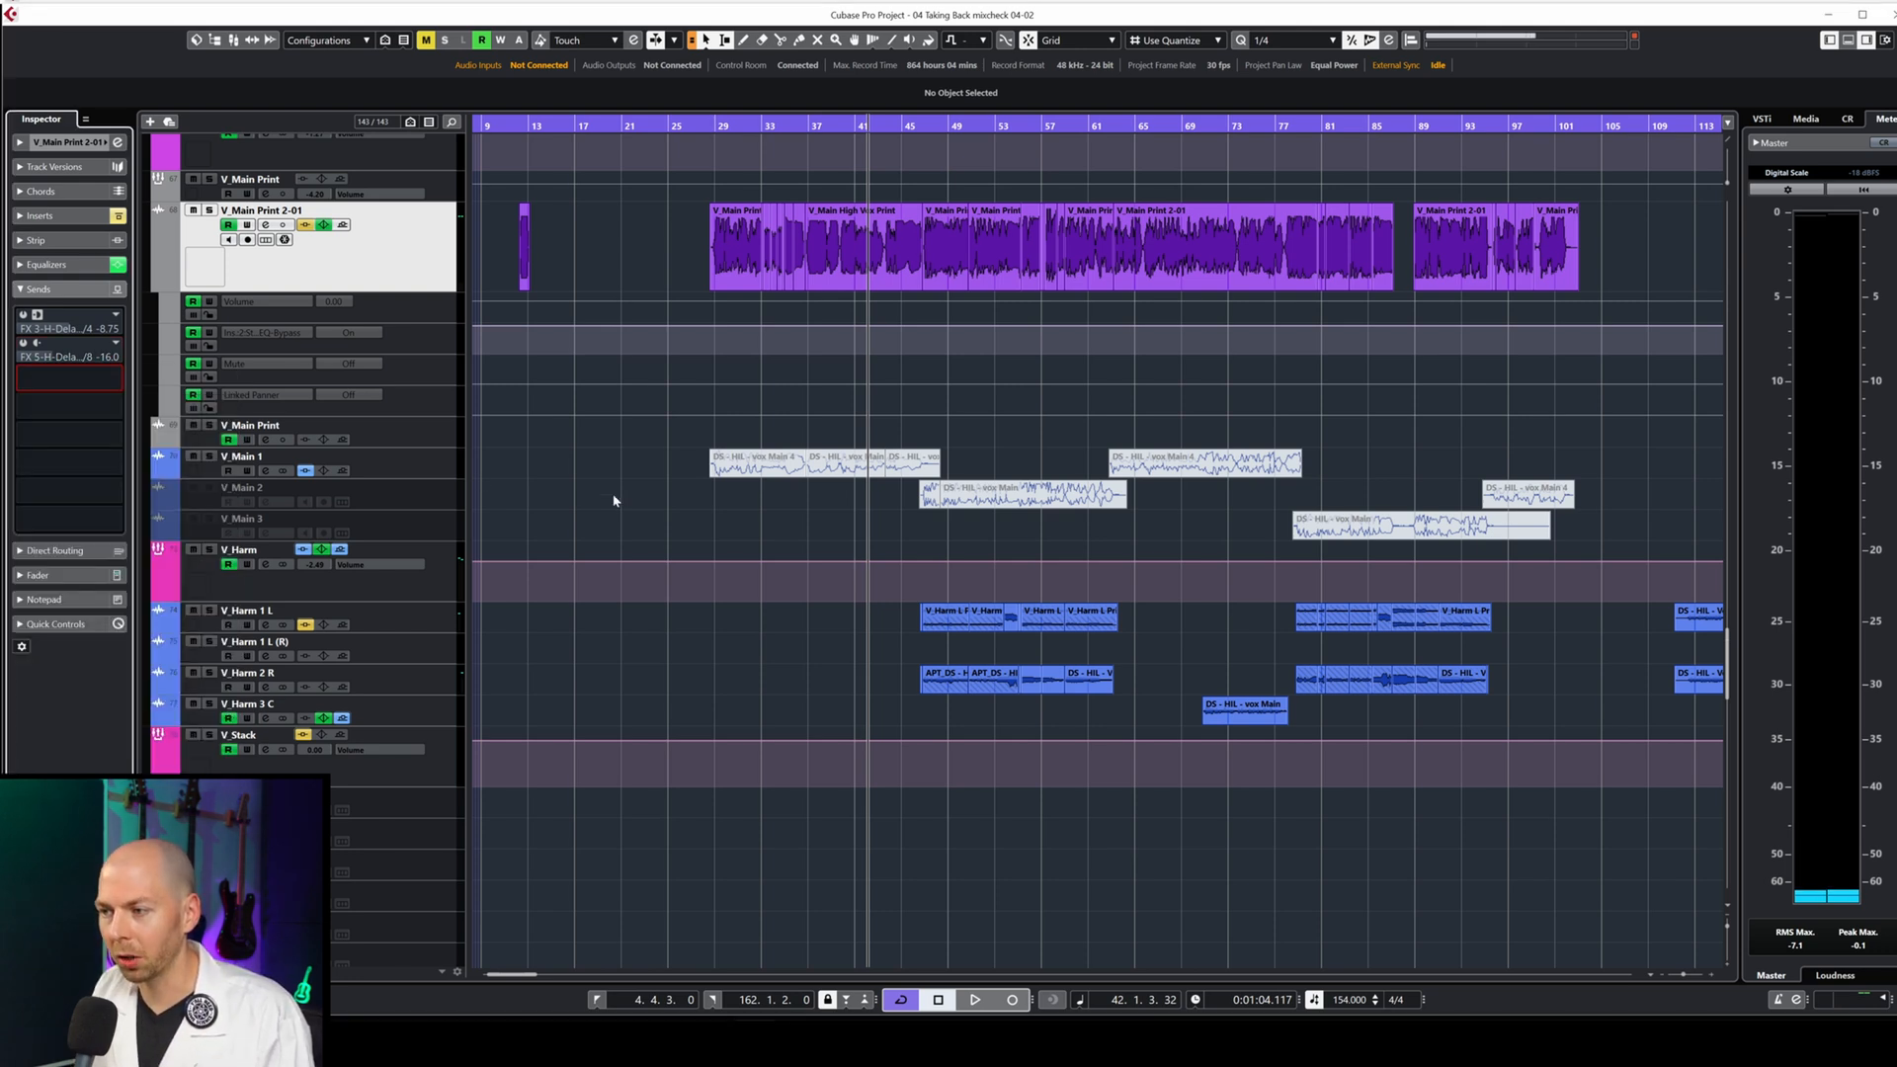
pyautogui.hotkey('alt', 'f')
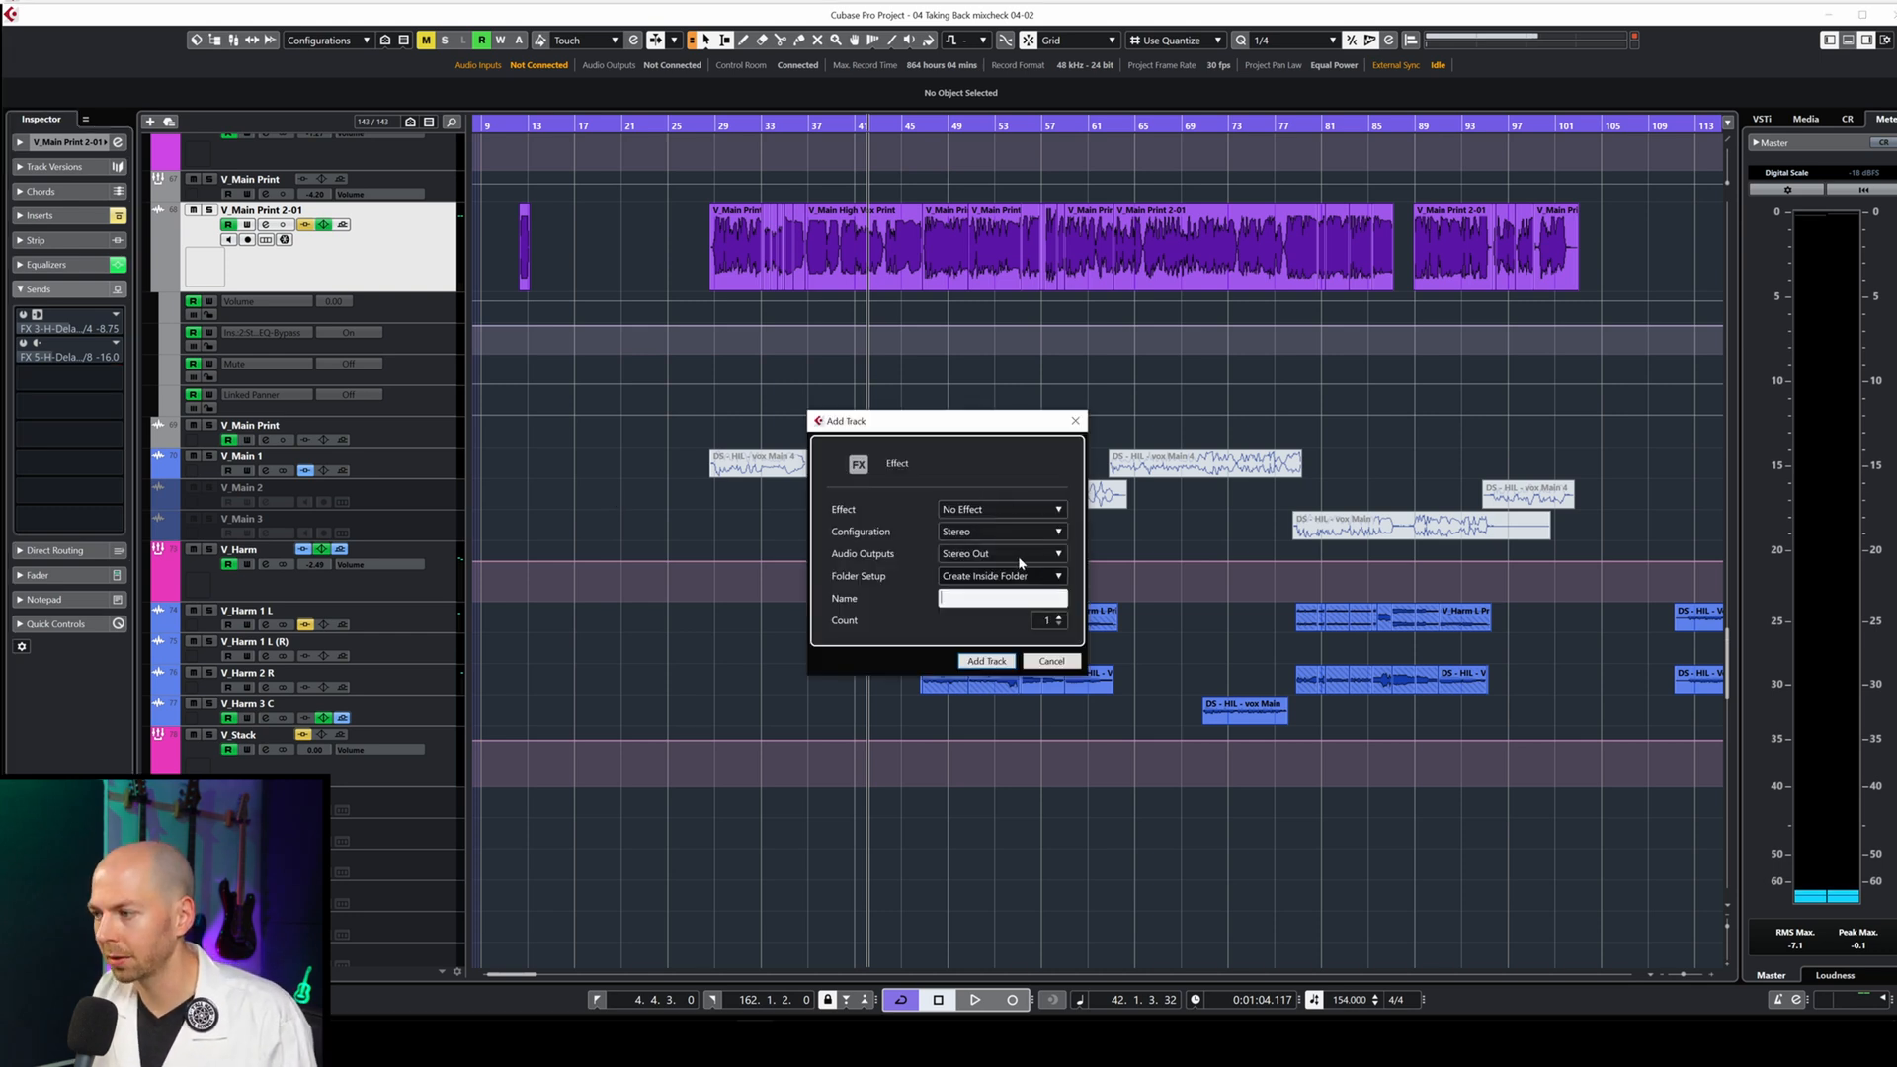
pyautogui.press('Return')
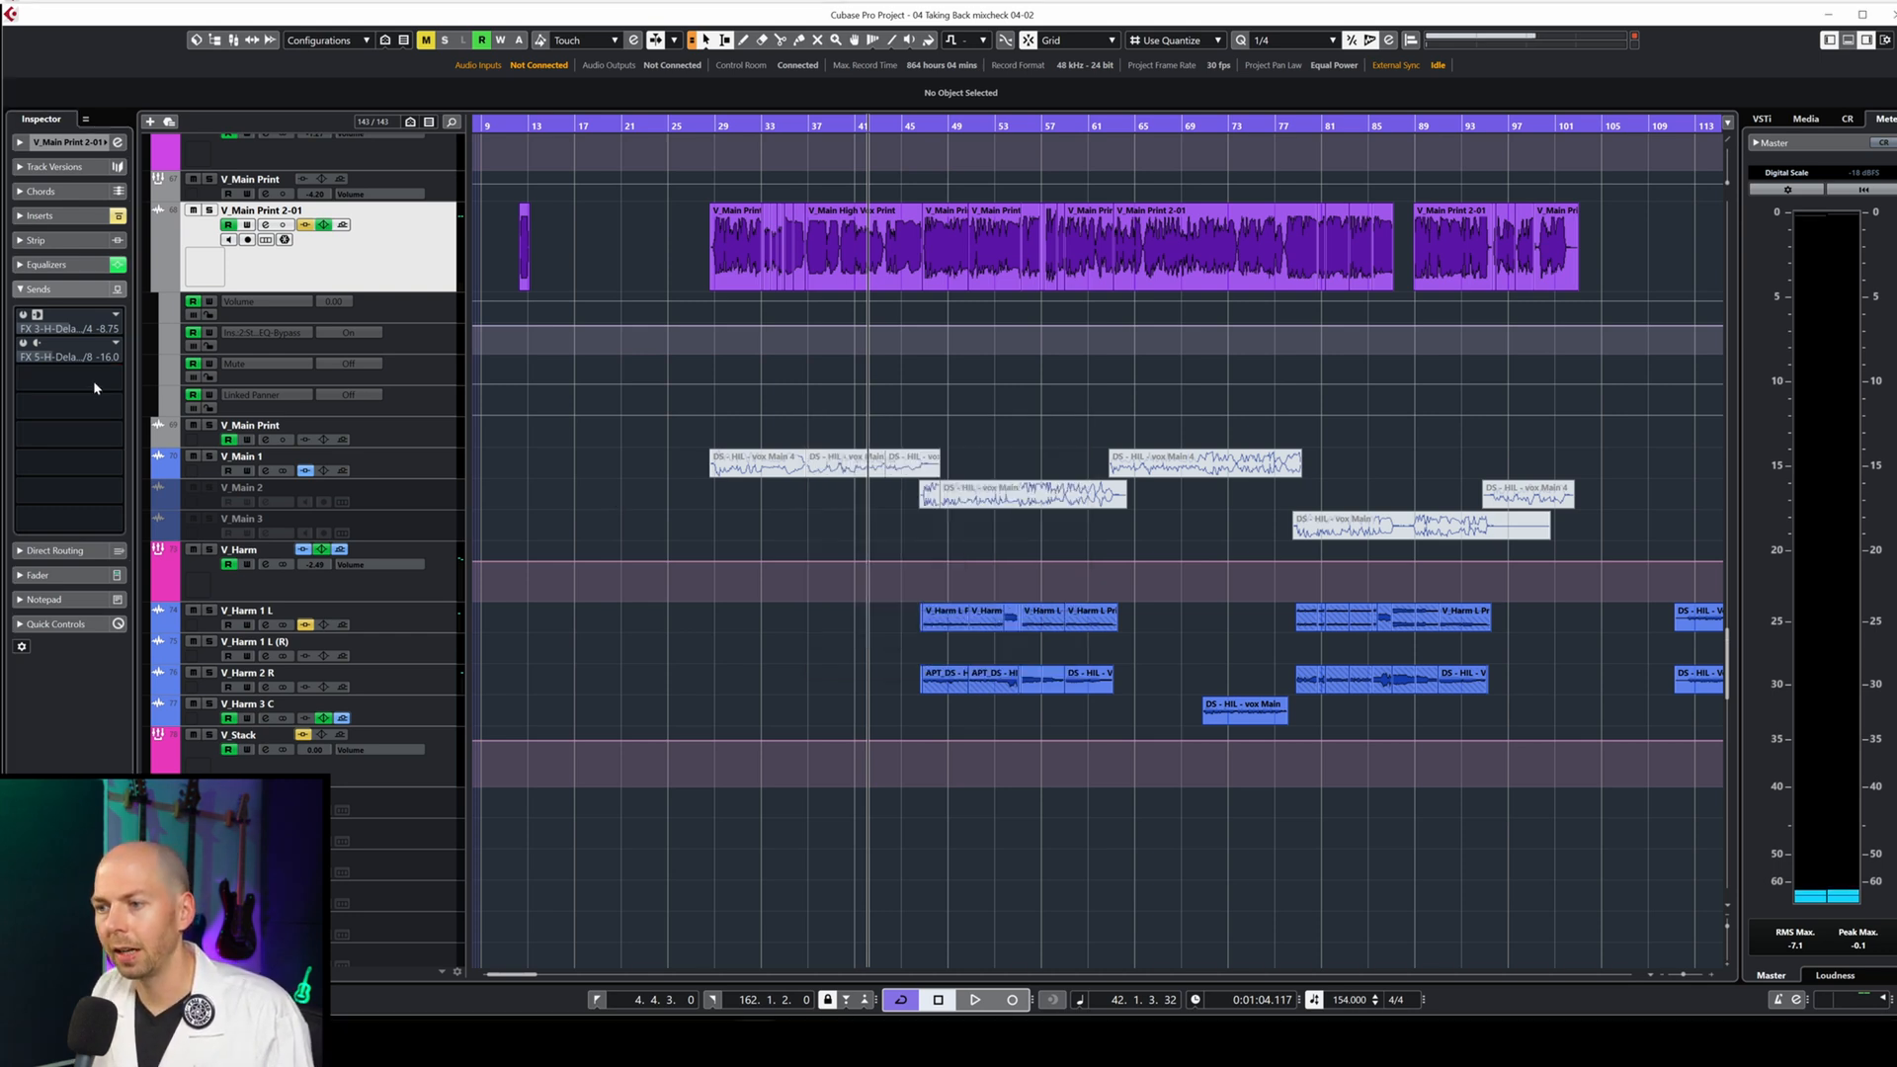
# Search the plug-in list for StereoDelay and insert it on the FX 14 channel.
pyautogui.click(87, 216)
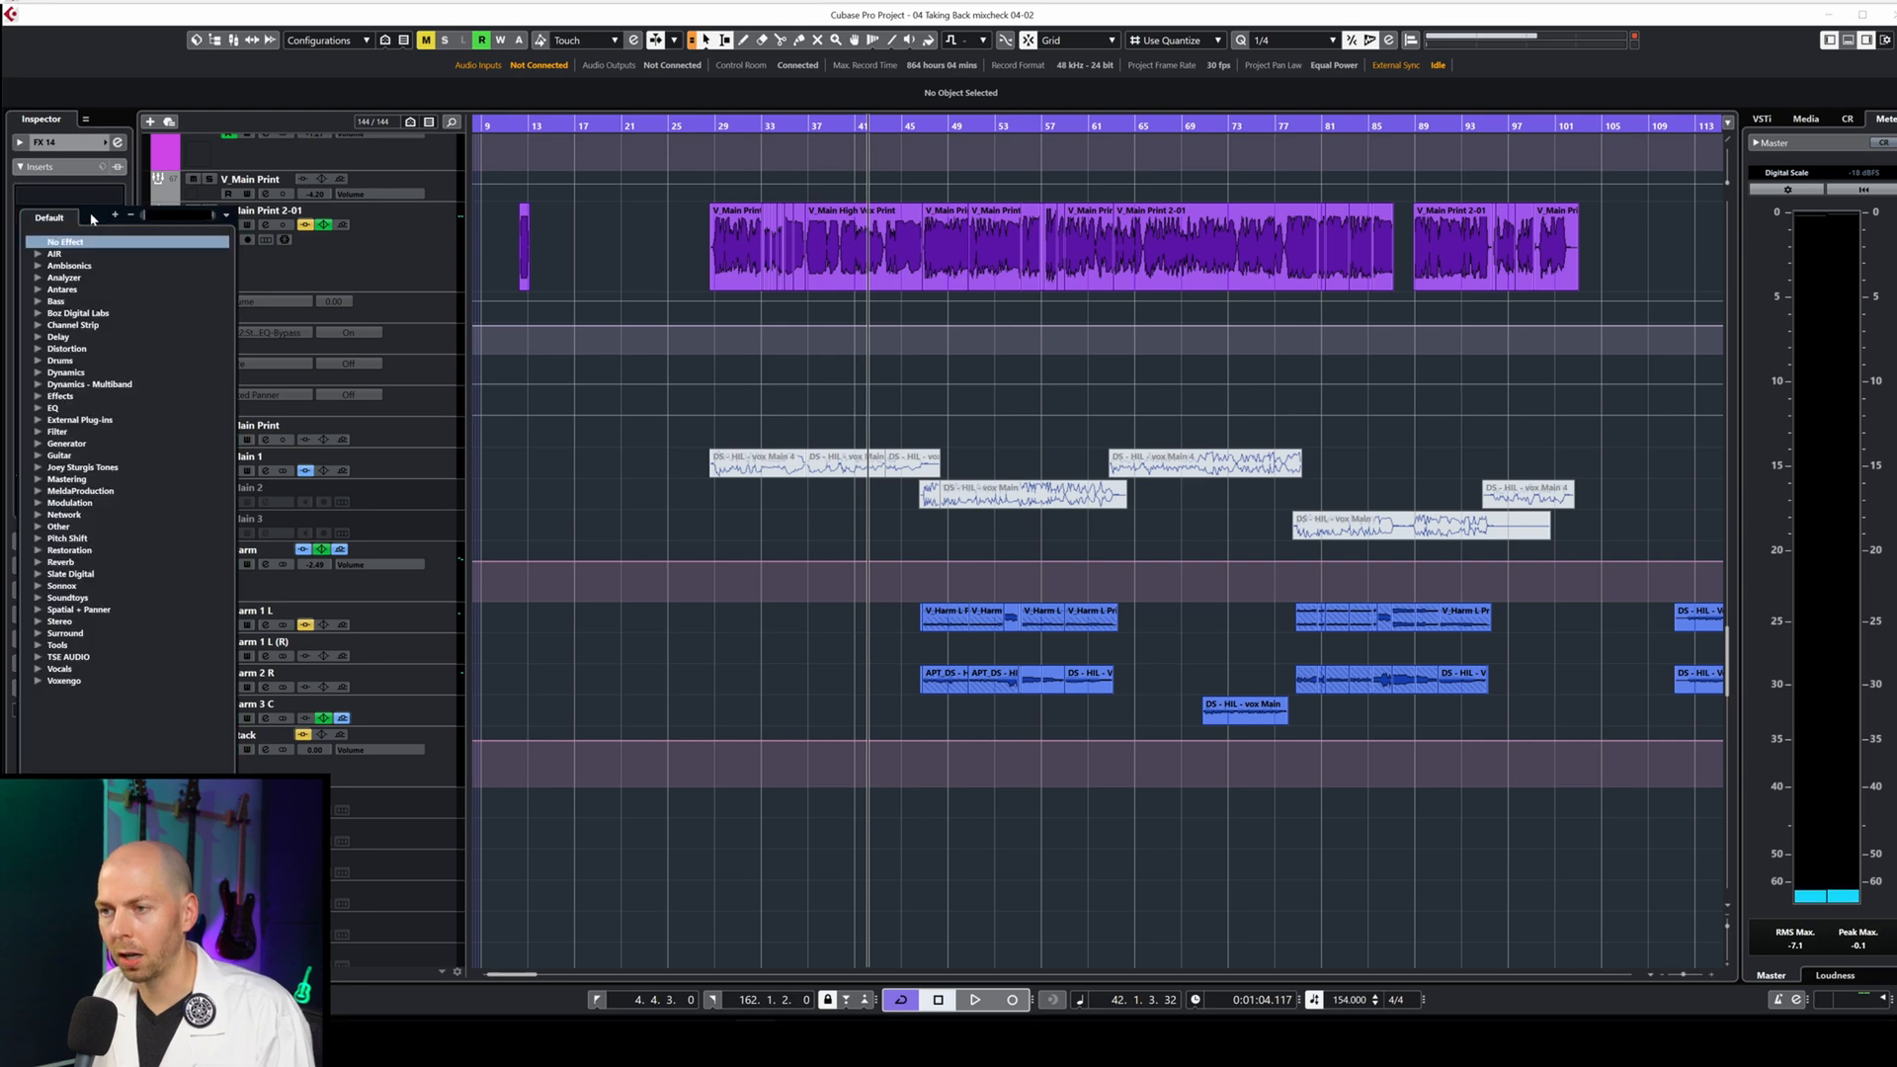
pyautogui.write('stereod')
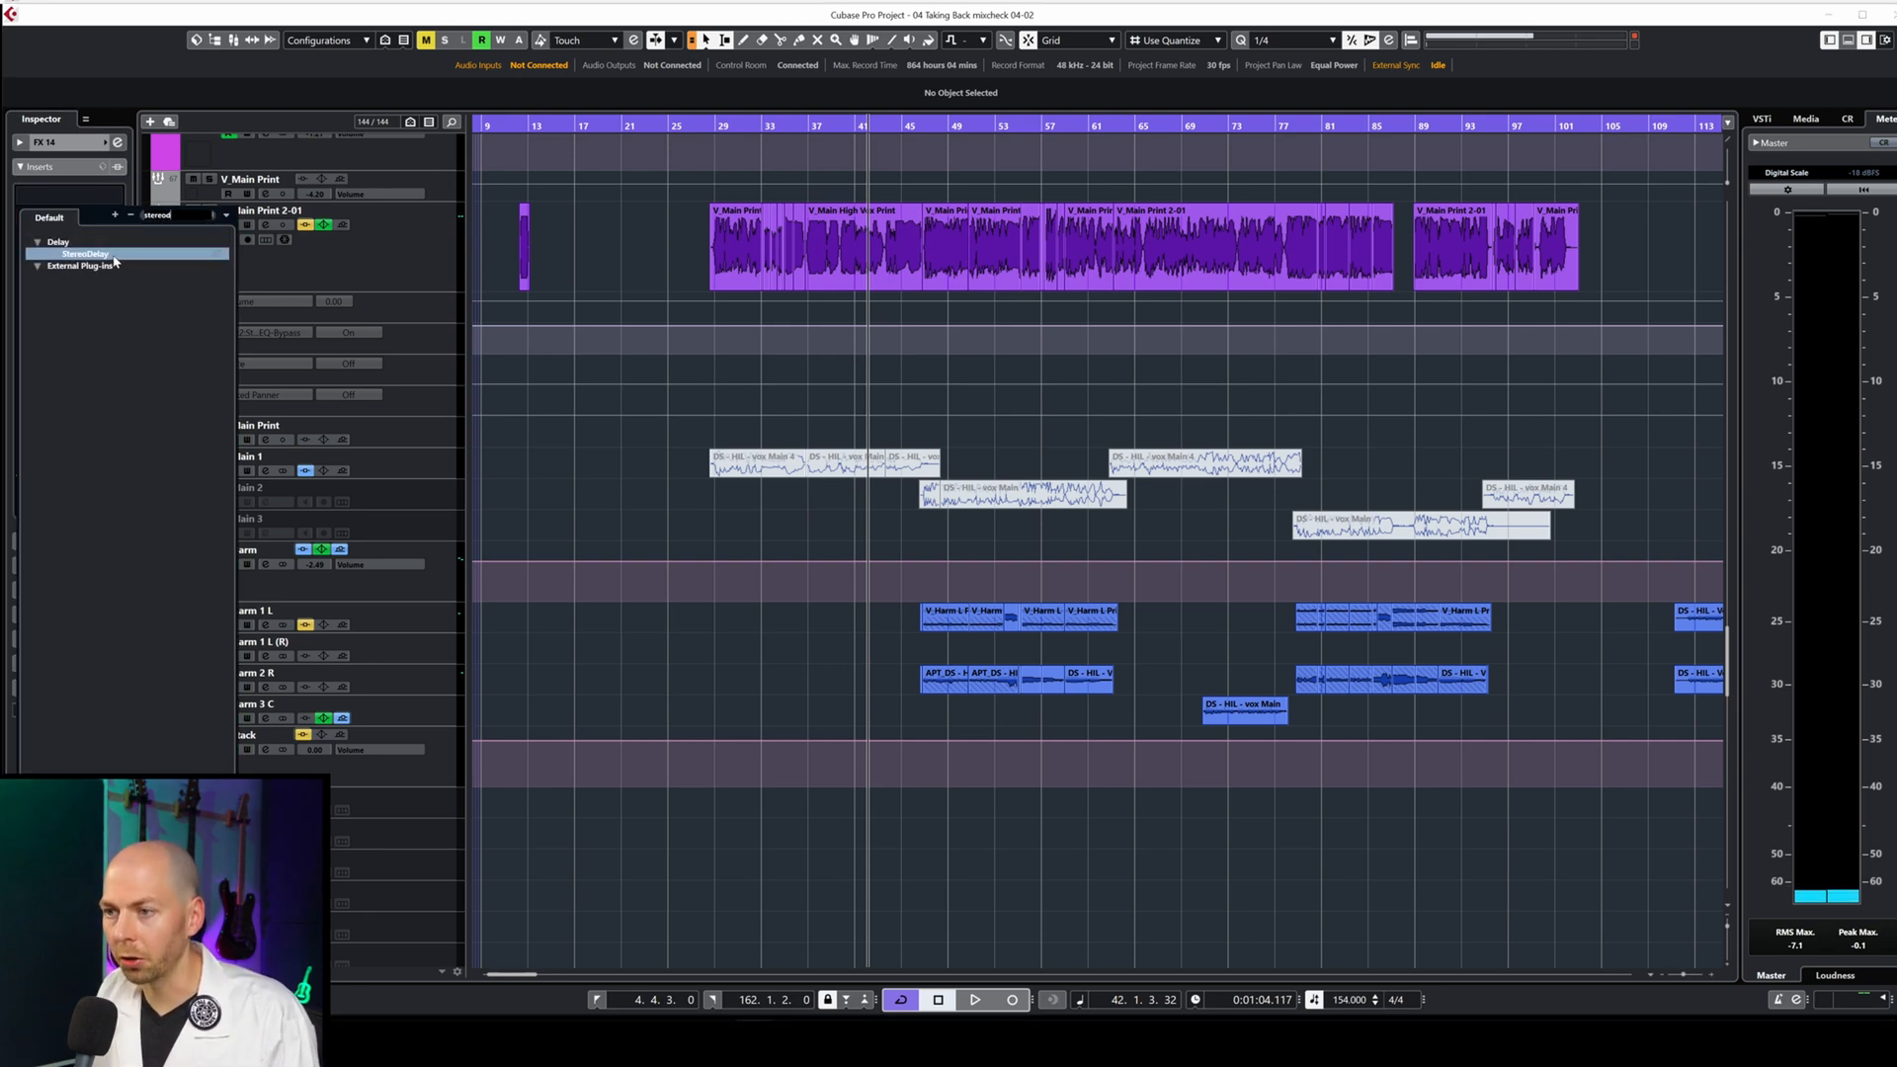
pyautogui.click(107, 256)
pyautogui.moveTo(970, 416); pyautogui.dragTo(980, 401)
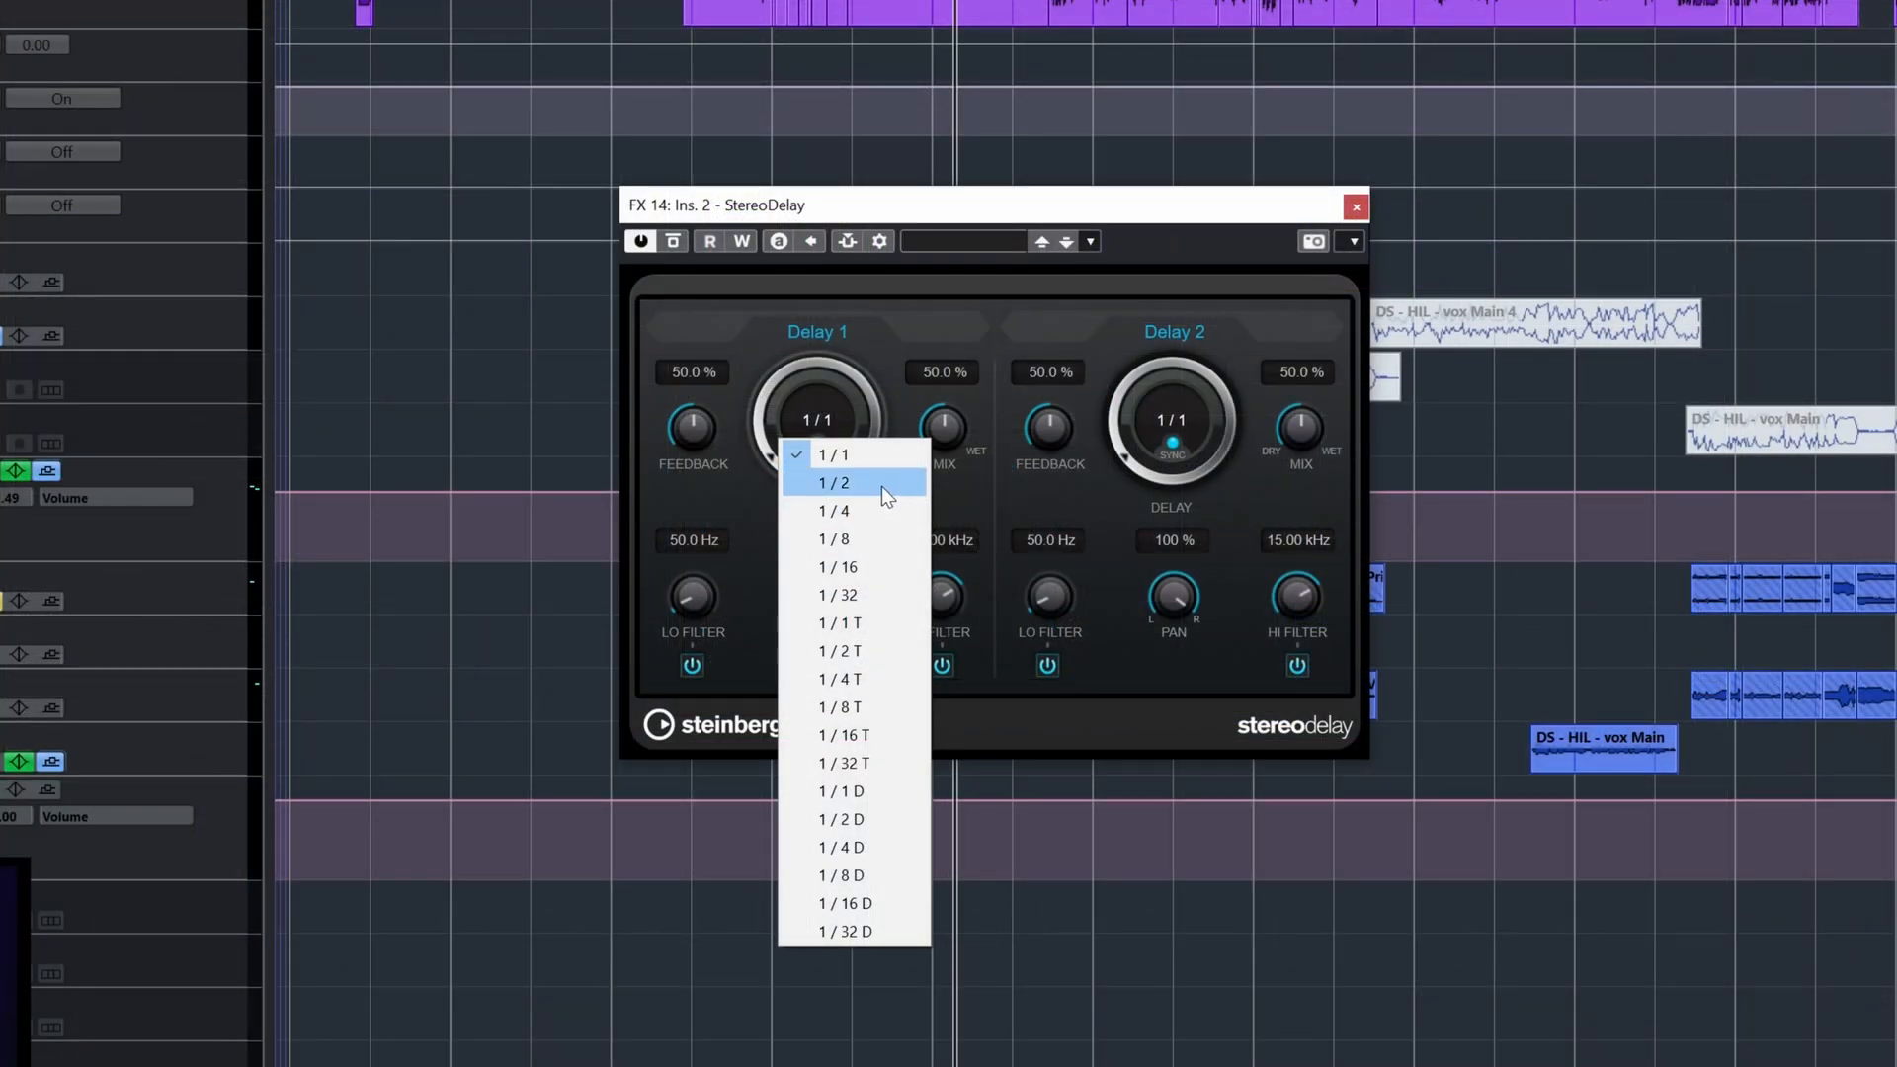
# Set the StereoDelay's Delay 1 time to 1/4 and its Delay 2 time to 1/16.
pyautogui.click(879, 506)
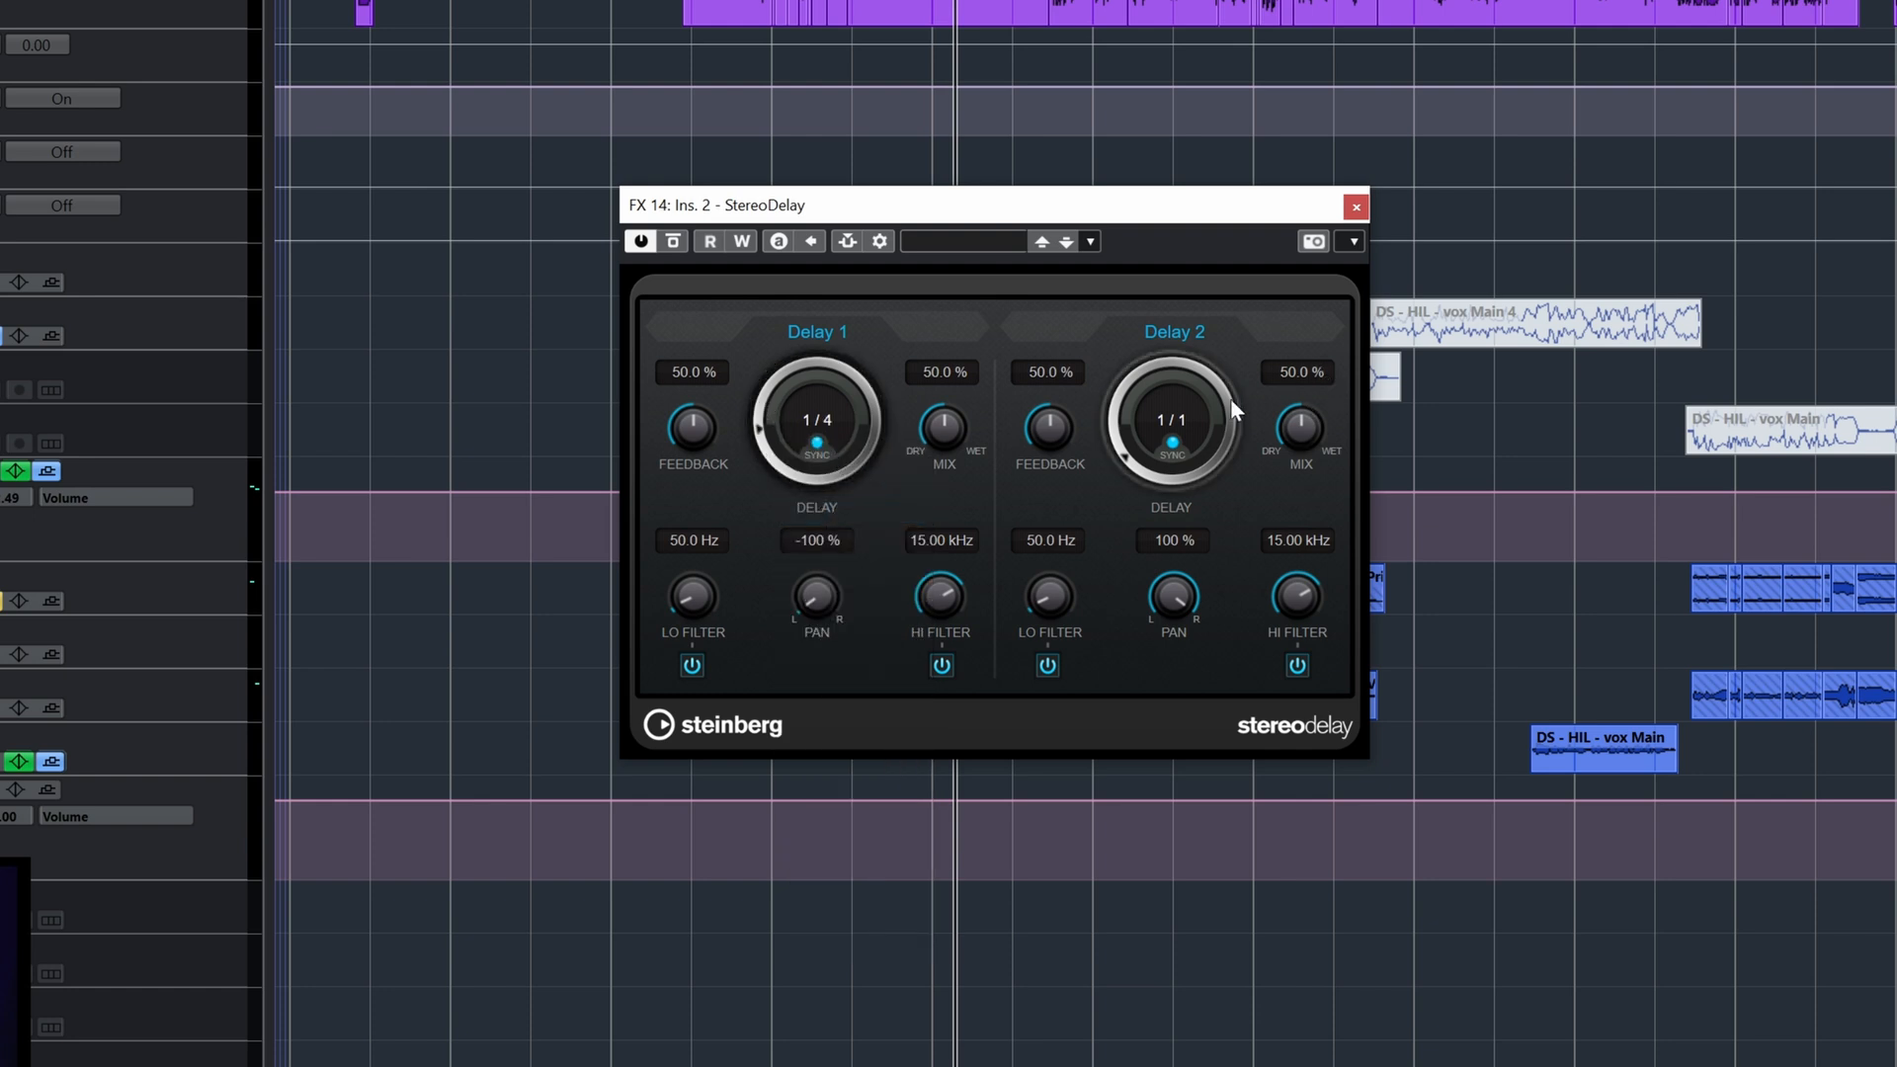
pyautogui.click(1191, 409)
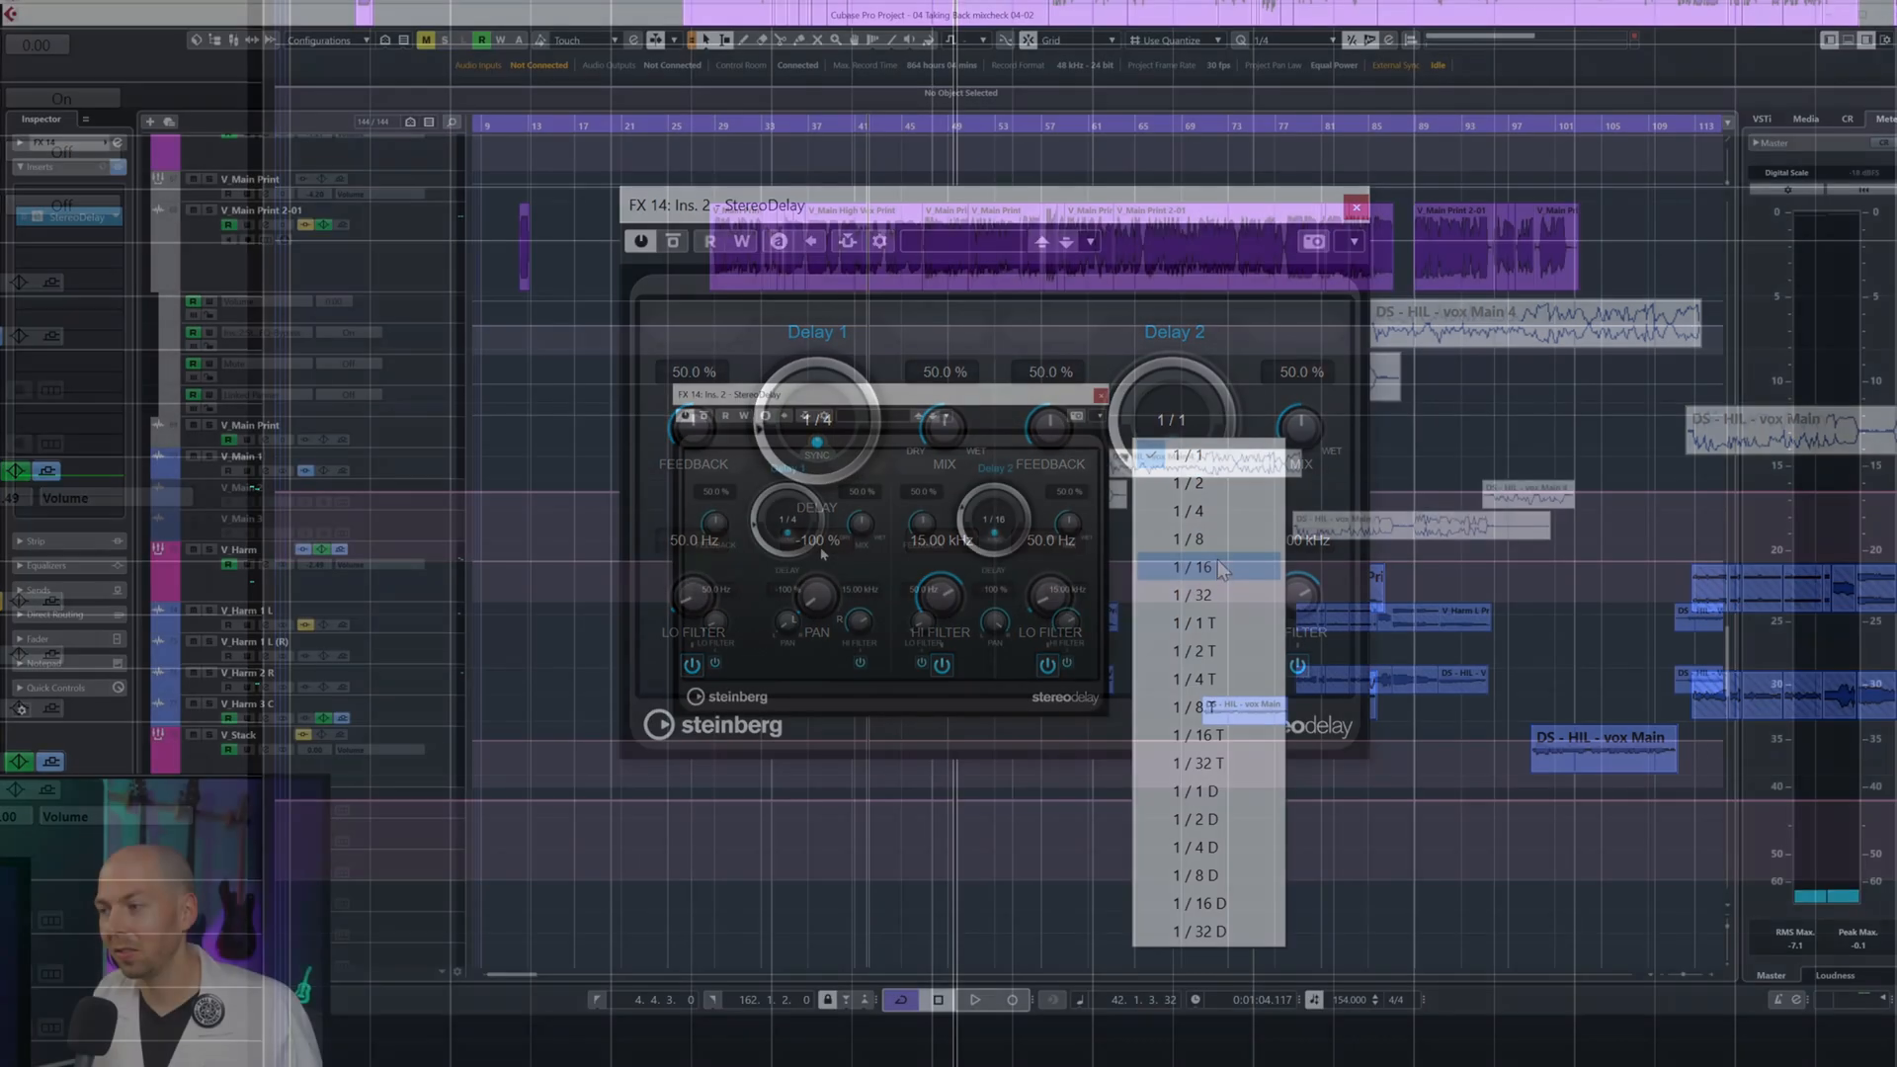
pyautogui.click(1205, 566)
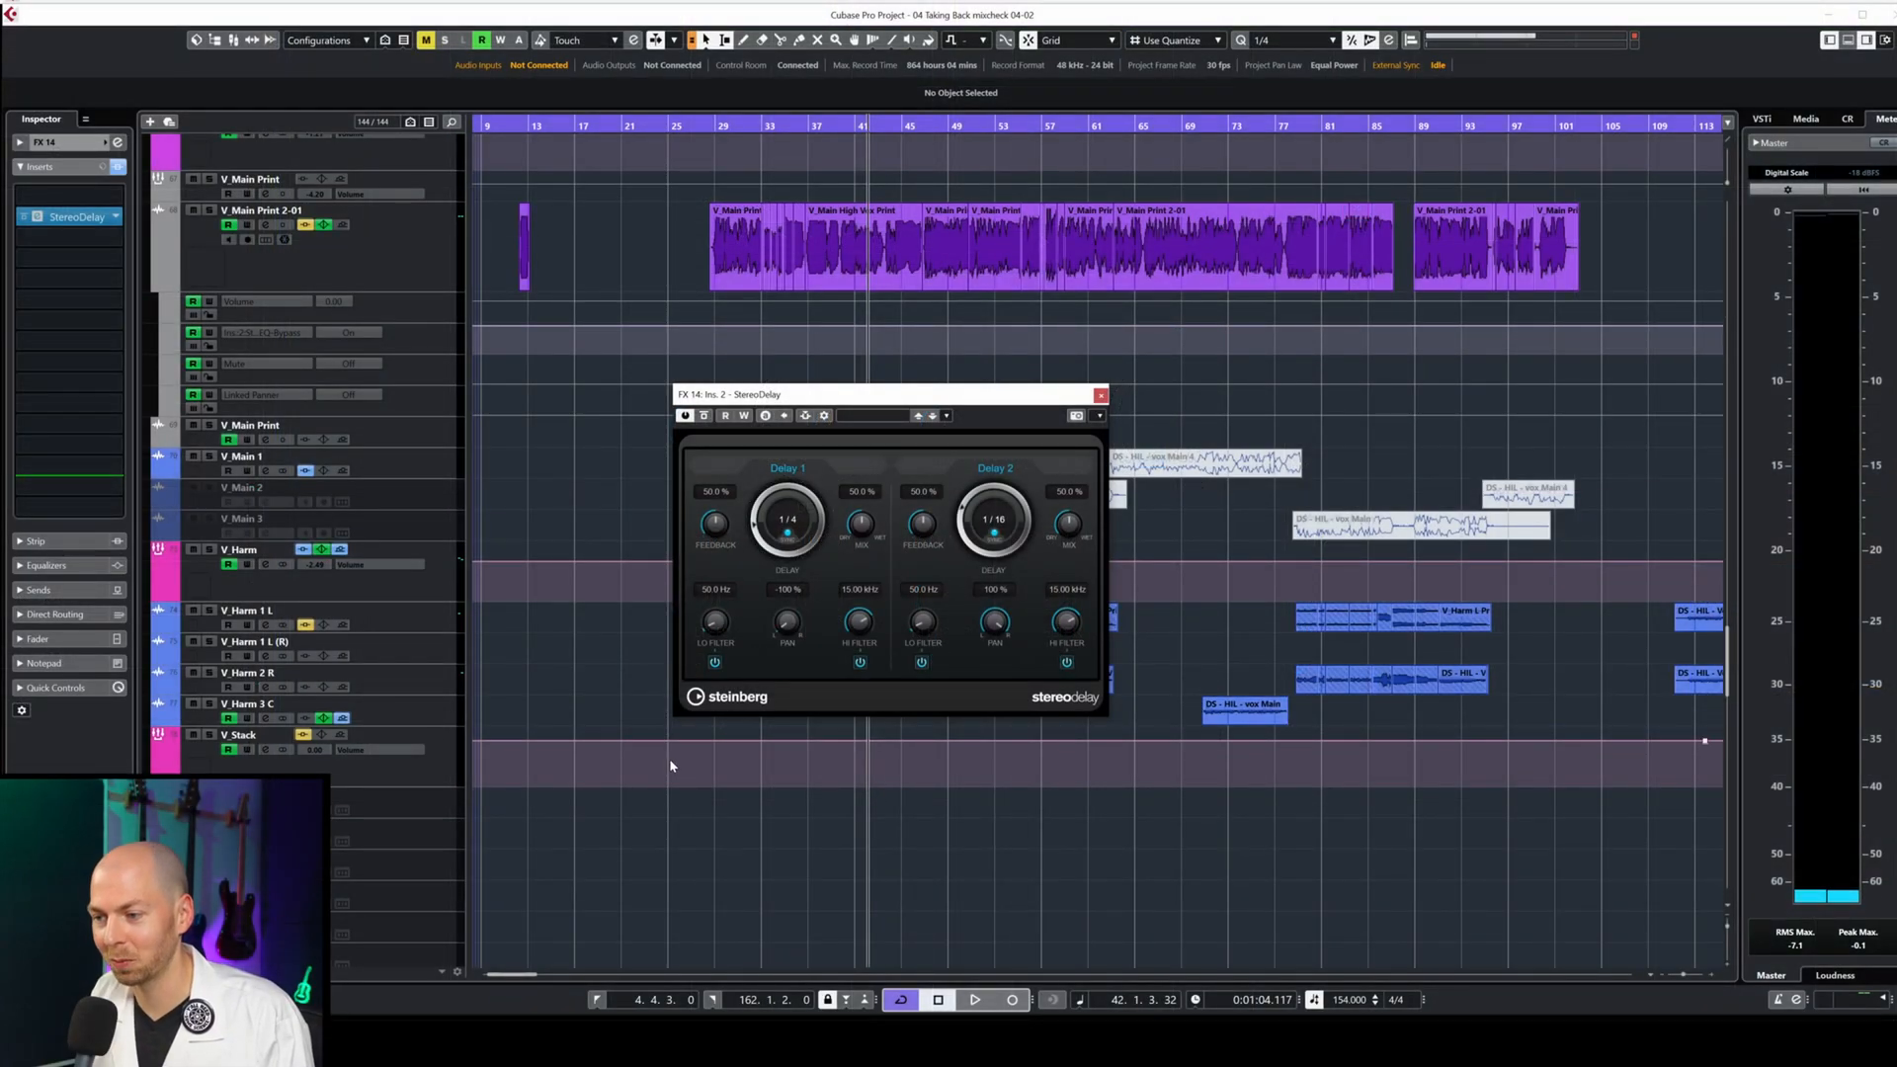
# Send the V_Main Print 2-01 track to FX 14 at 0.00 dB and play the vocal soloed.
pyautogui.scroll(9, 538, 630)
pyautogui.scroll(-4, 538, 630)
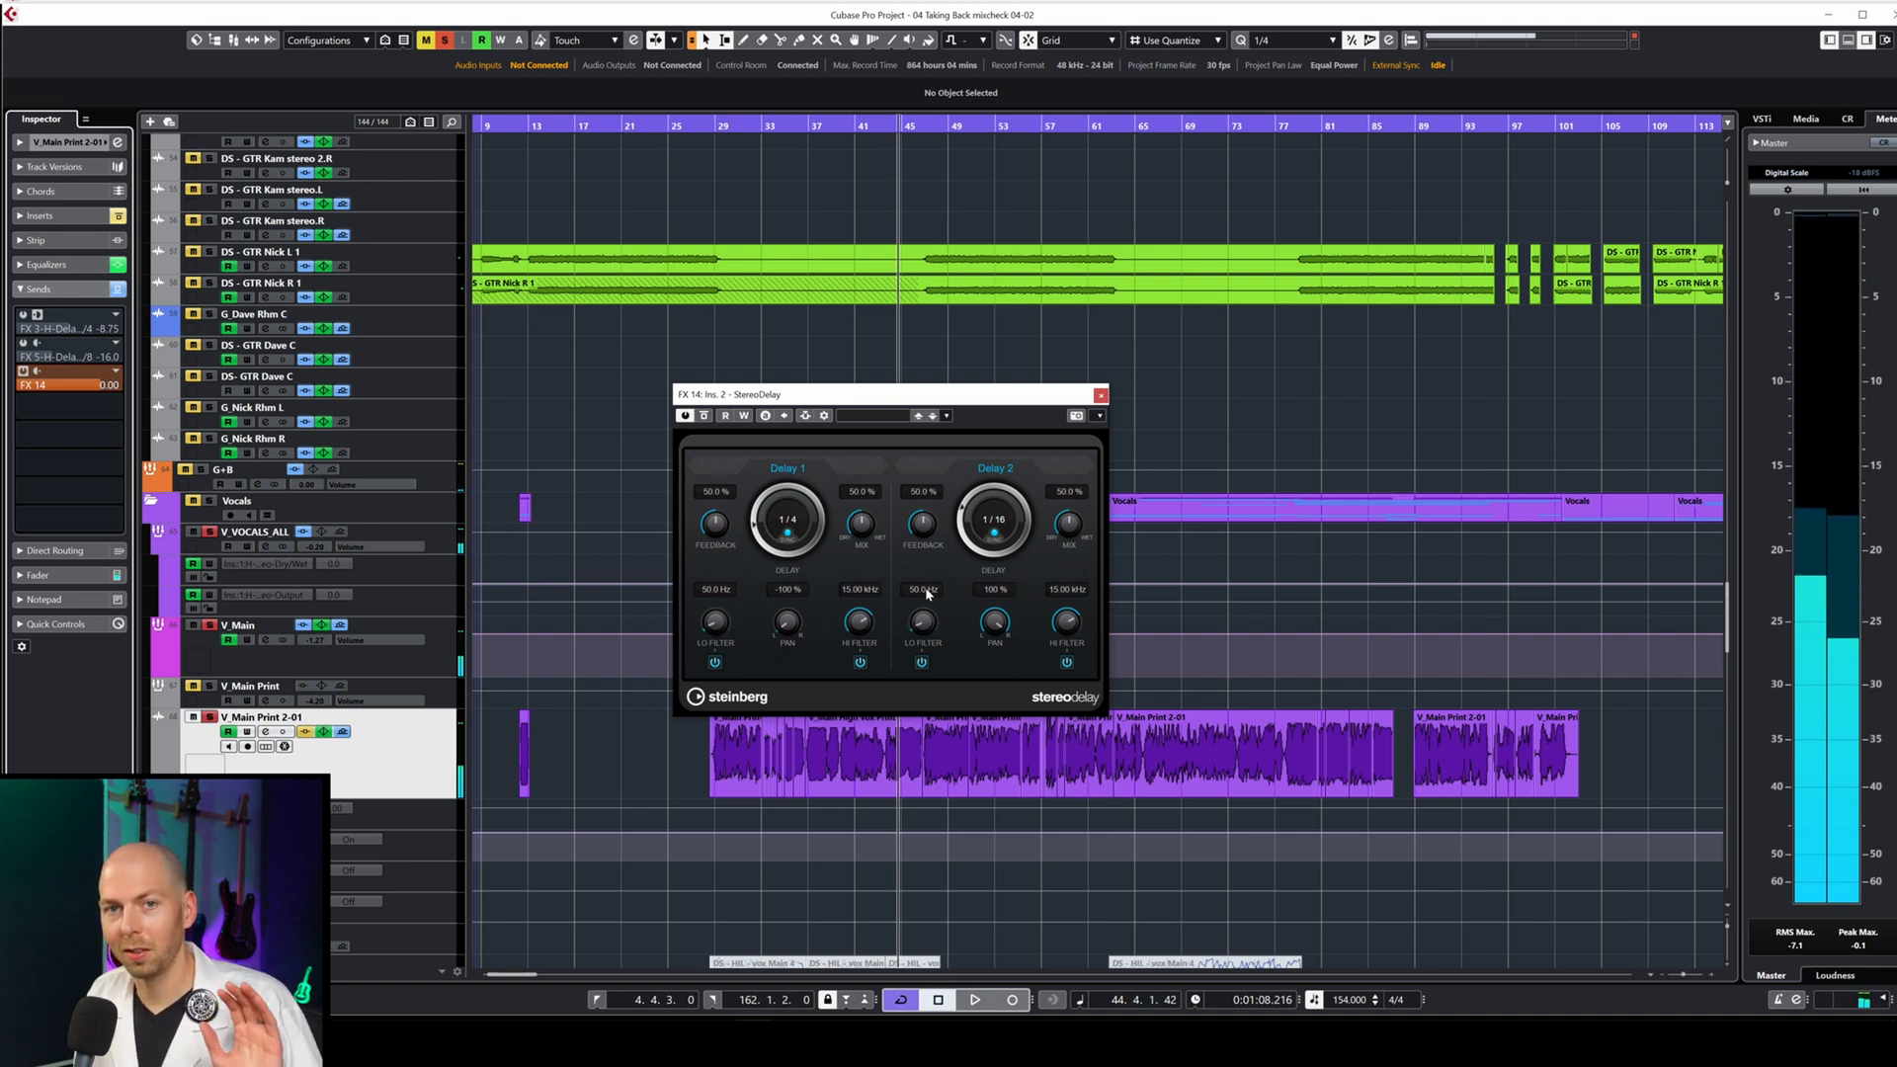
# Set the mix of both StereoDelay delays to 100 % wet and play the soloed vocal.
pyautogui.moveTo(875, 531); pyautogui.dragTo(877, 368)
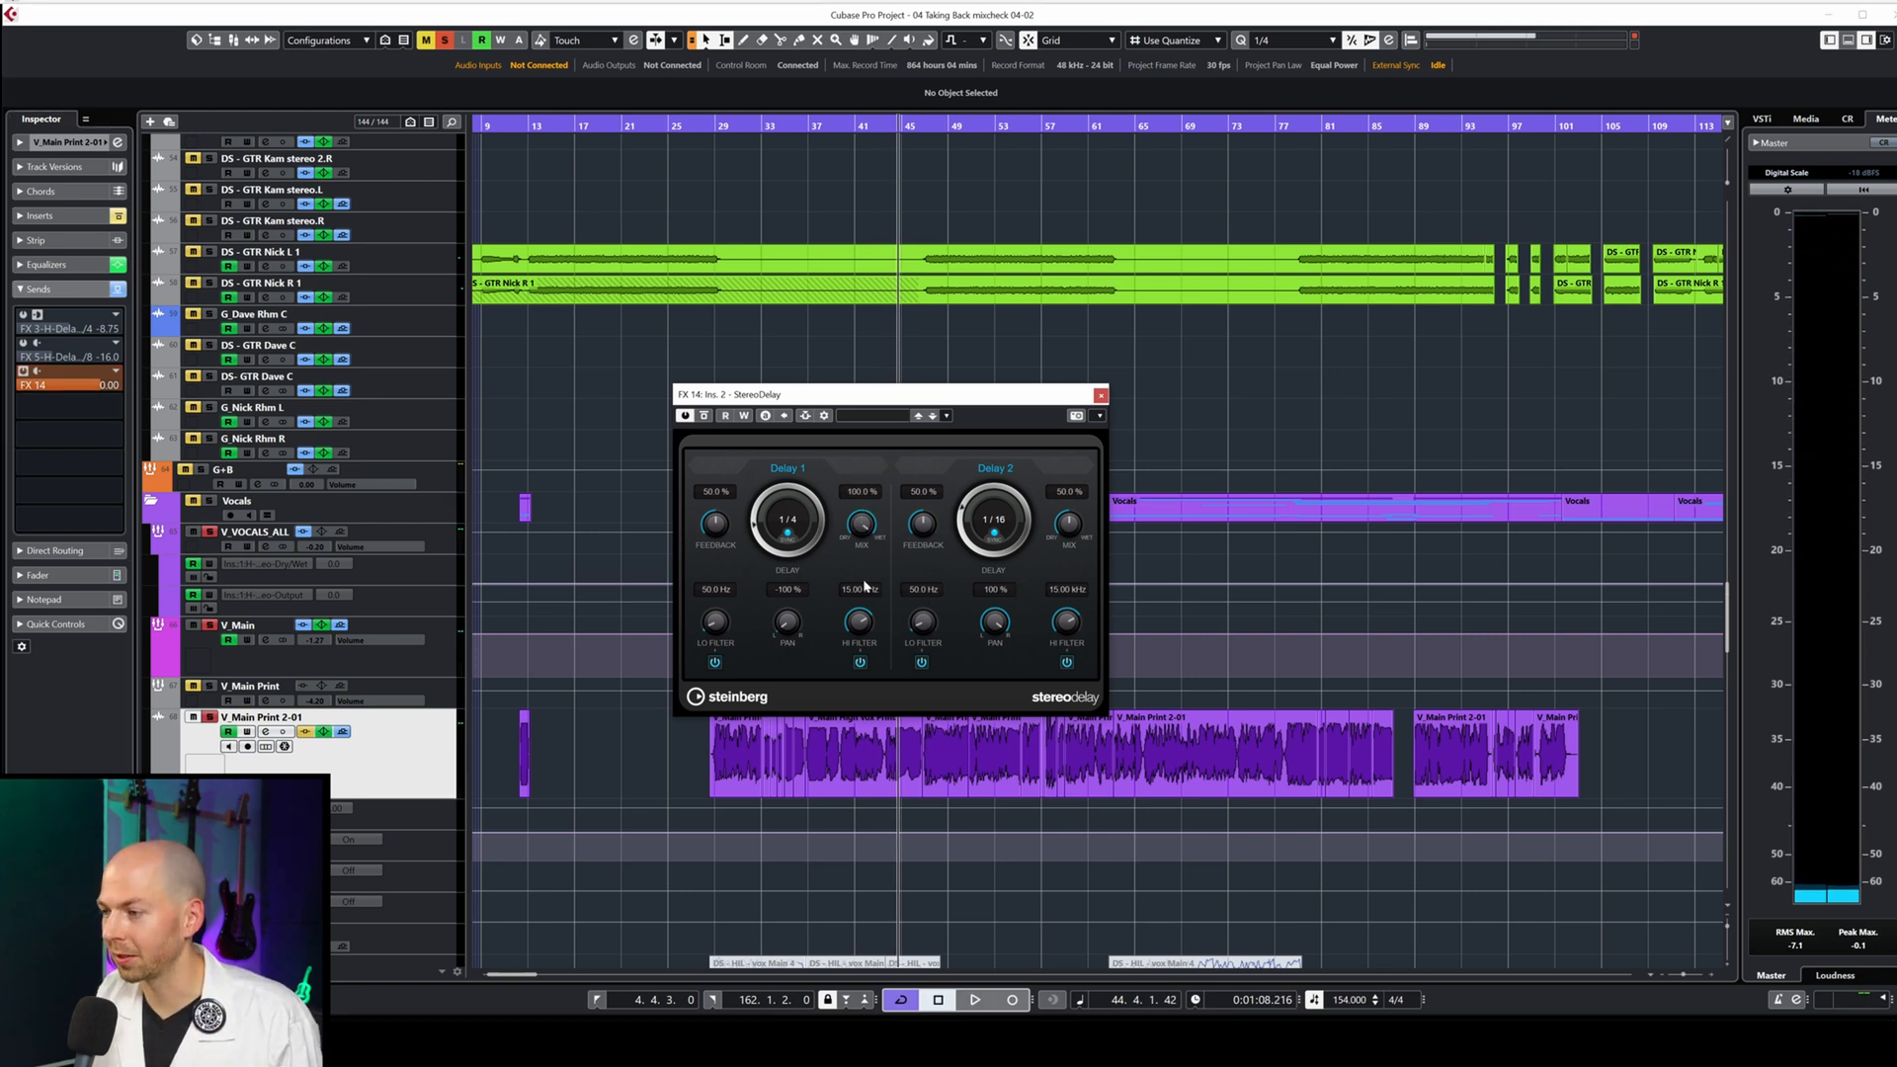
pyautogui.moveTo(1068, 524); pyautogui.dragTo(1027, 339)
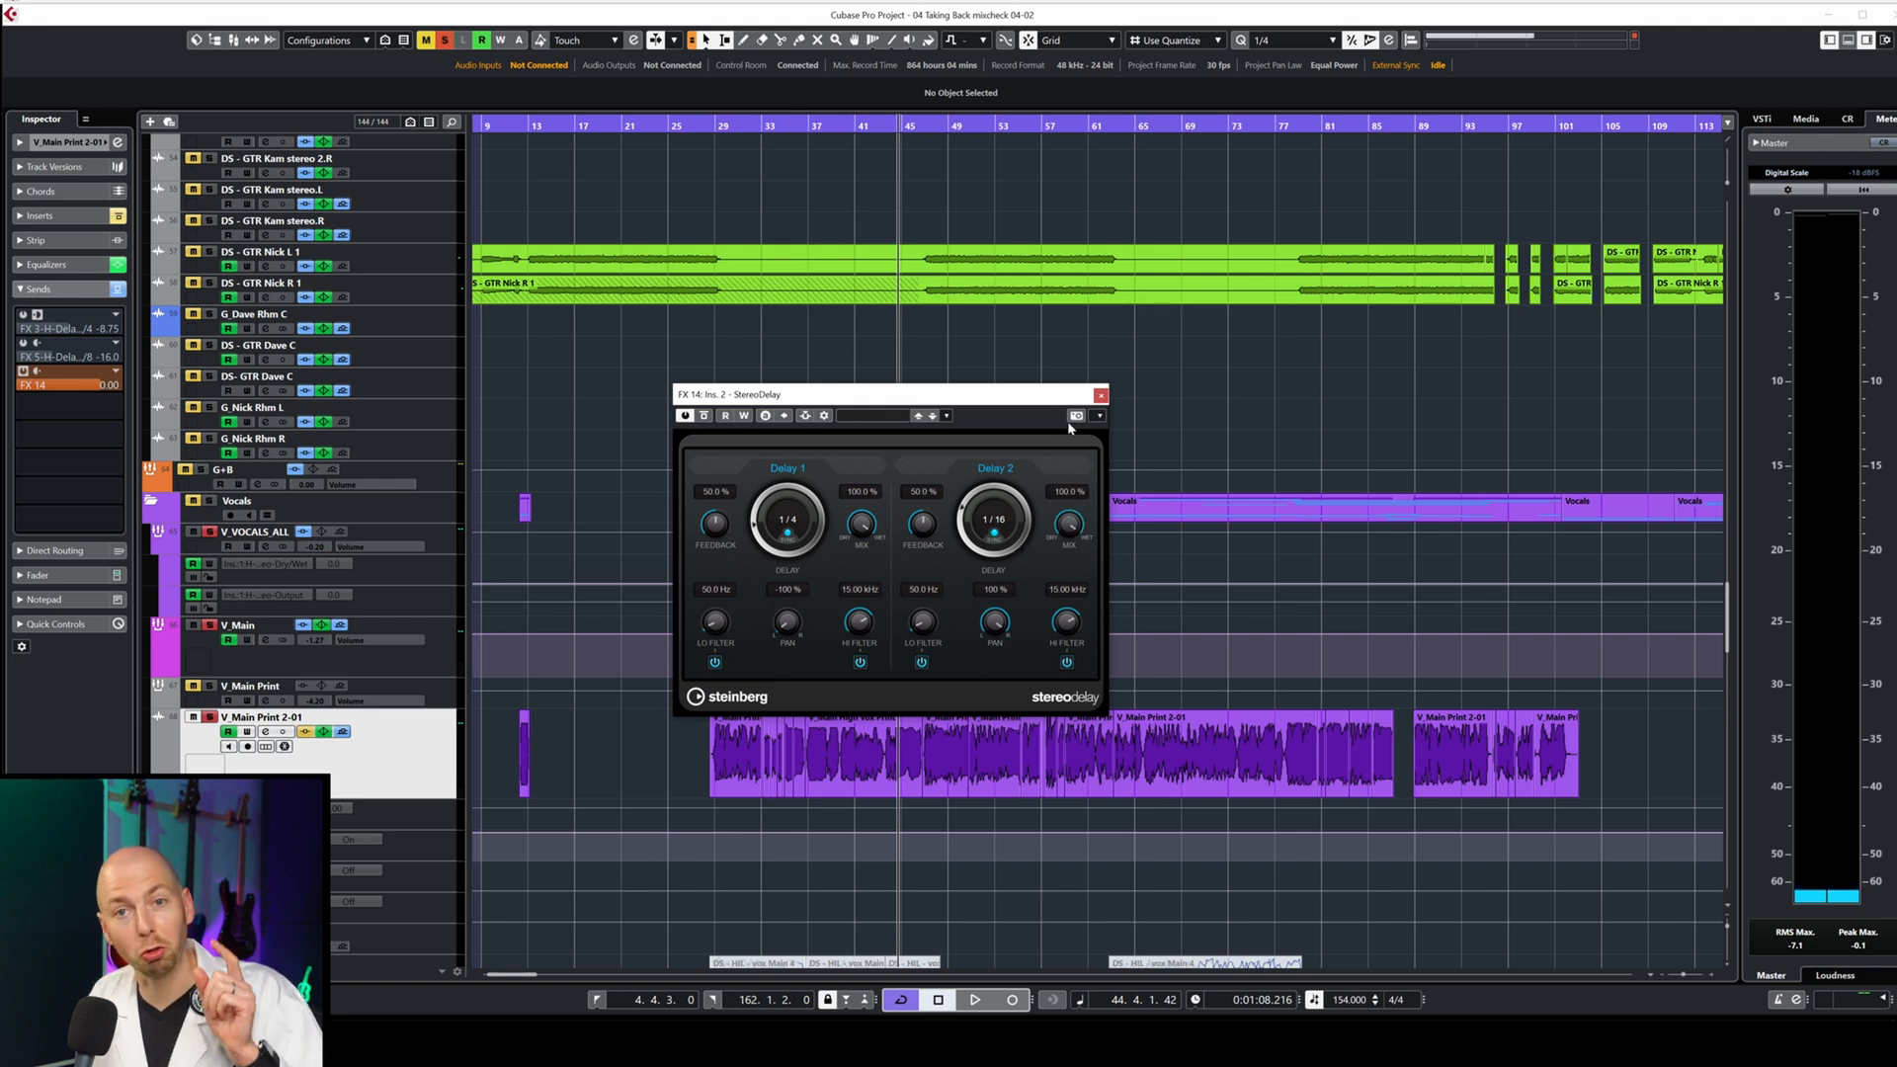
pyautogui.press('space')
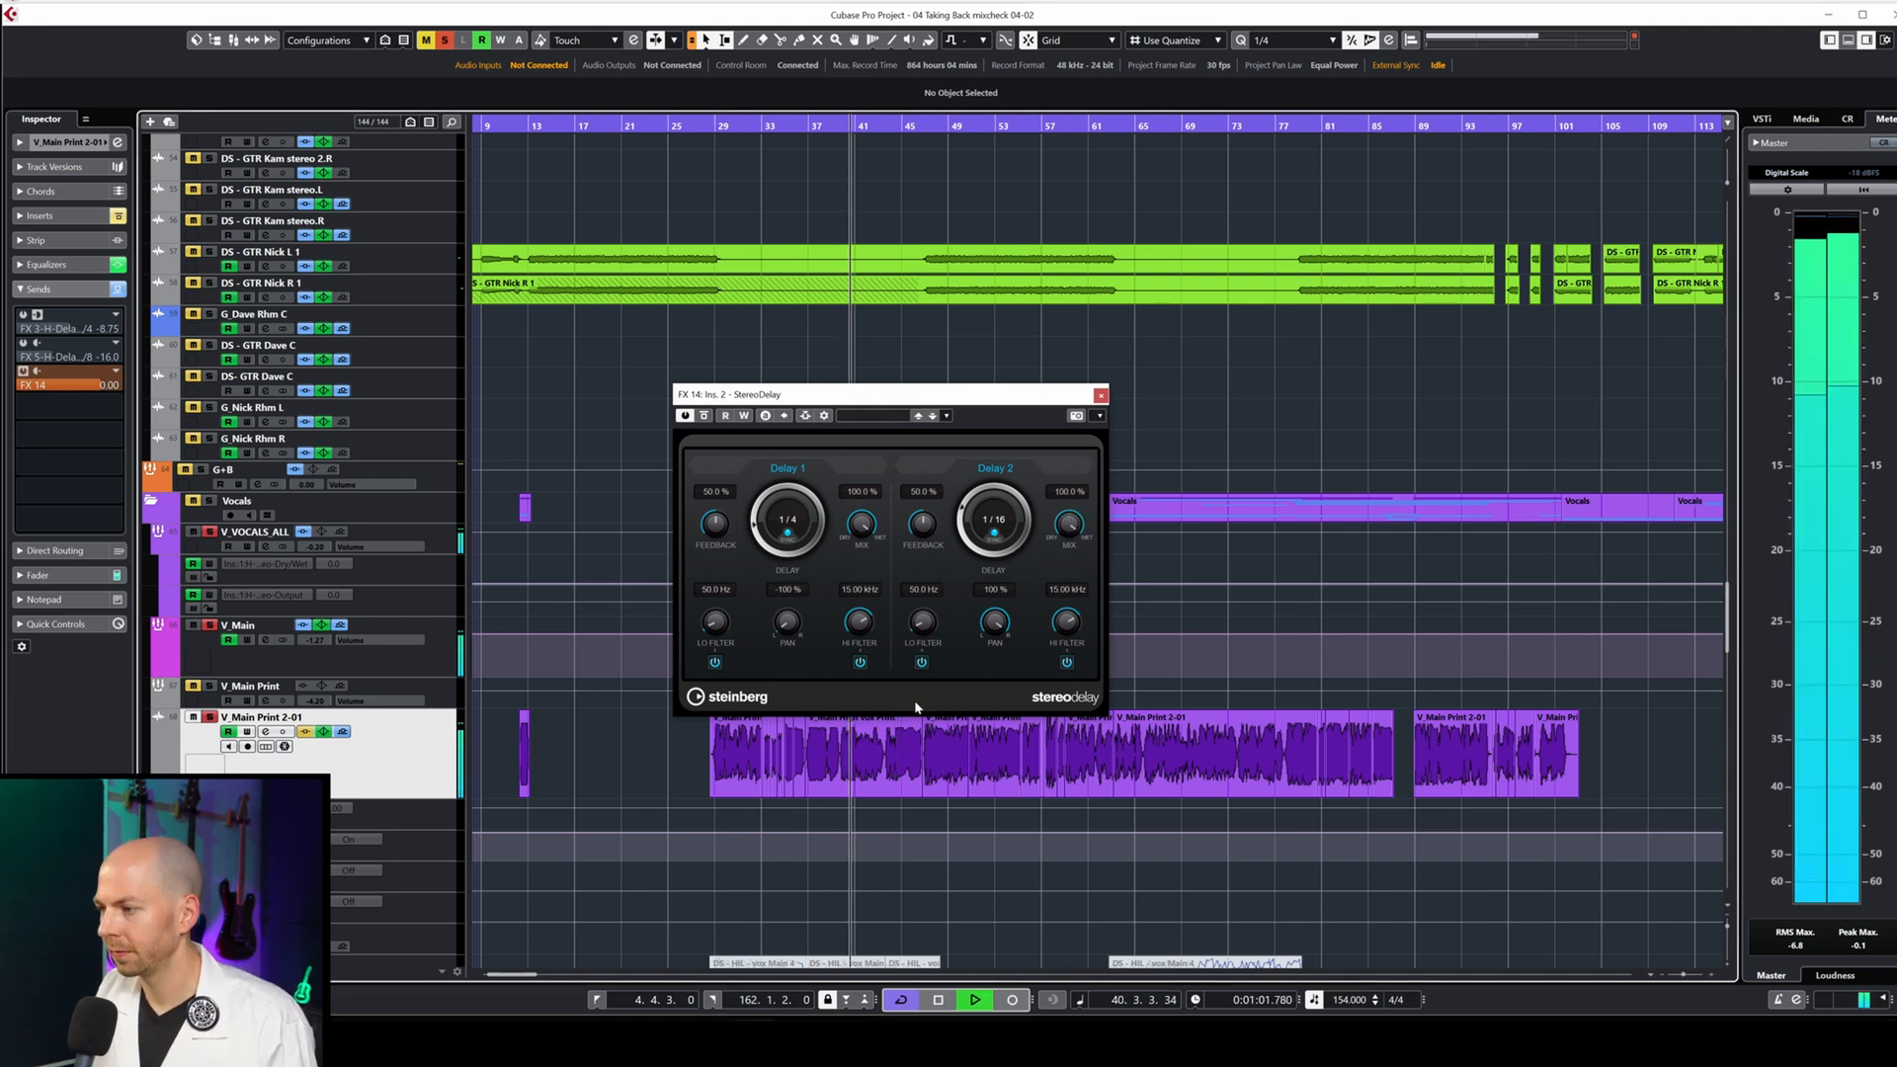
pyautogui.press('space')
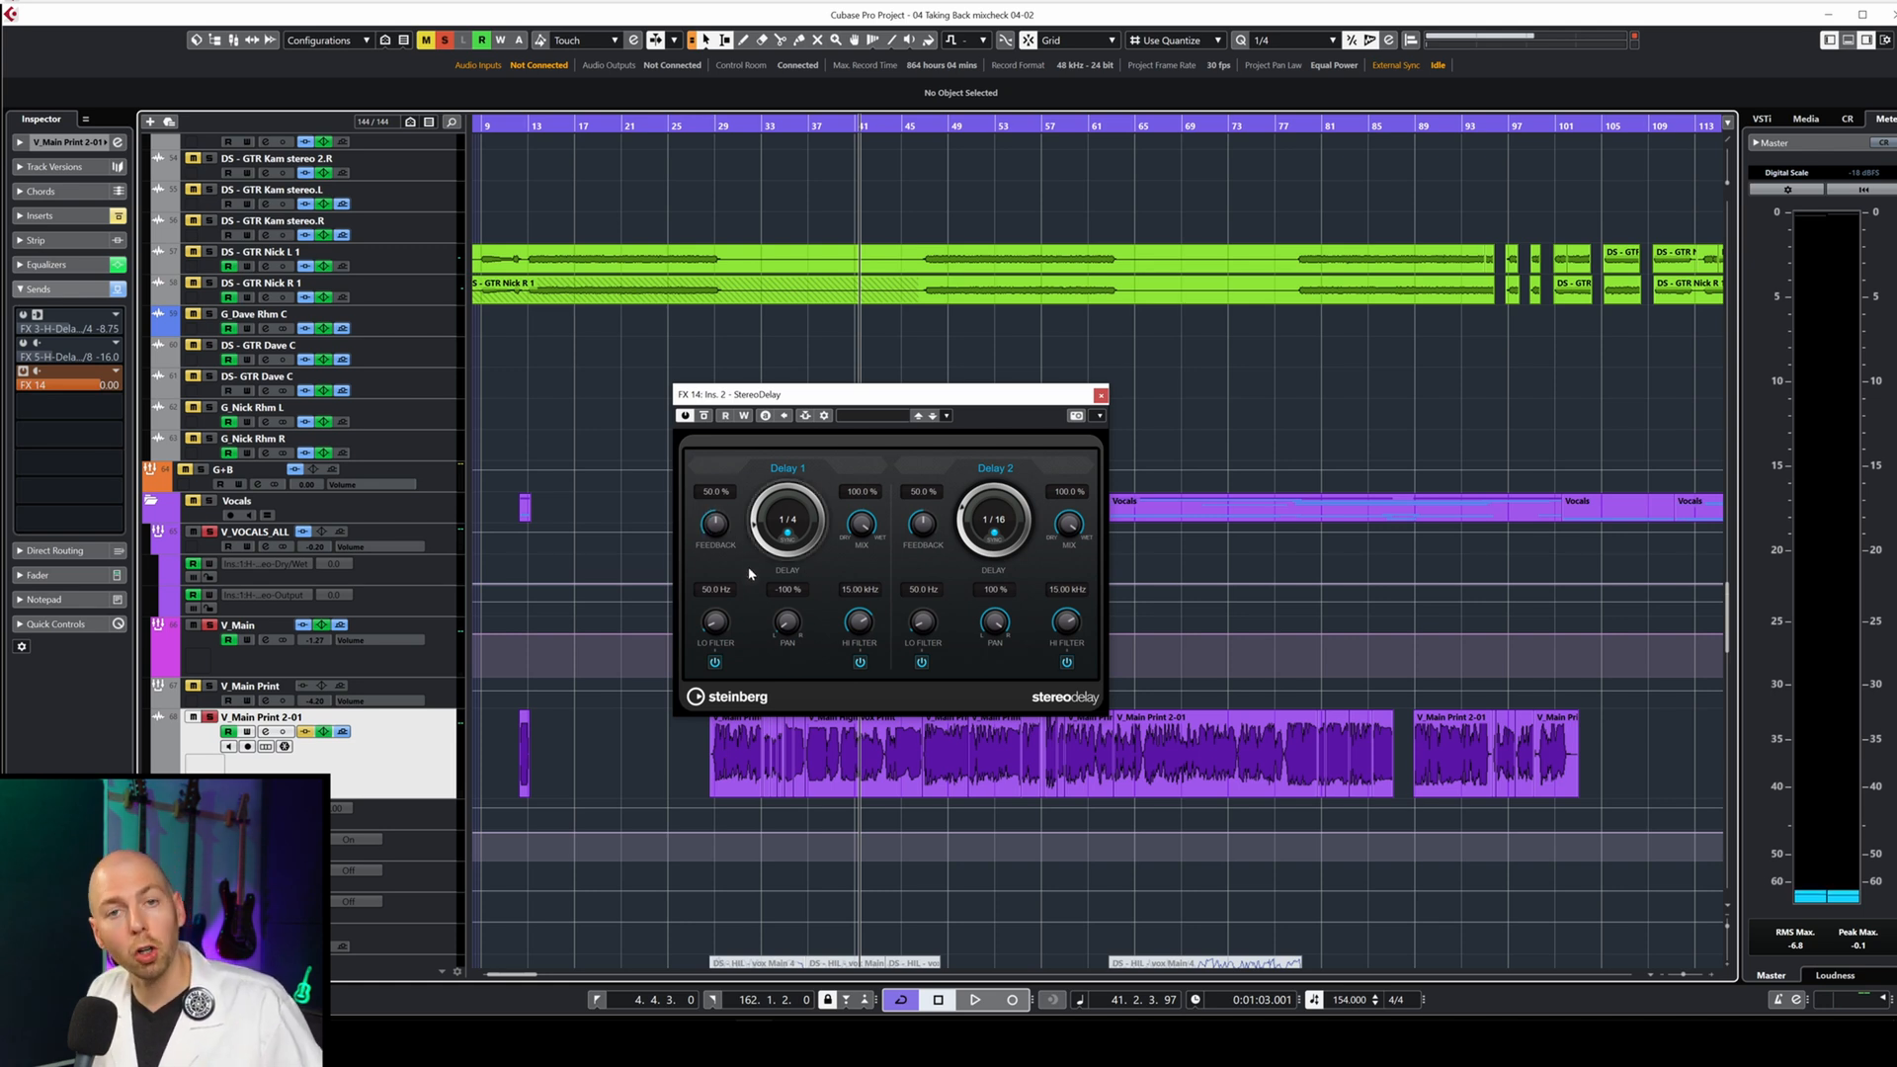
# Set the StereoDelay feedback to 6.0 % on Delay 1 and 62.5 % on Delay 2 while auditioning the soloed vocal.
pyautogui.moveTo(714, 523); pyautogui.dragTo(714, 583)
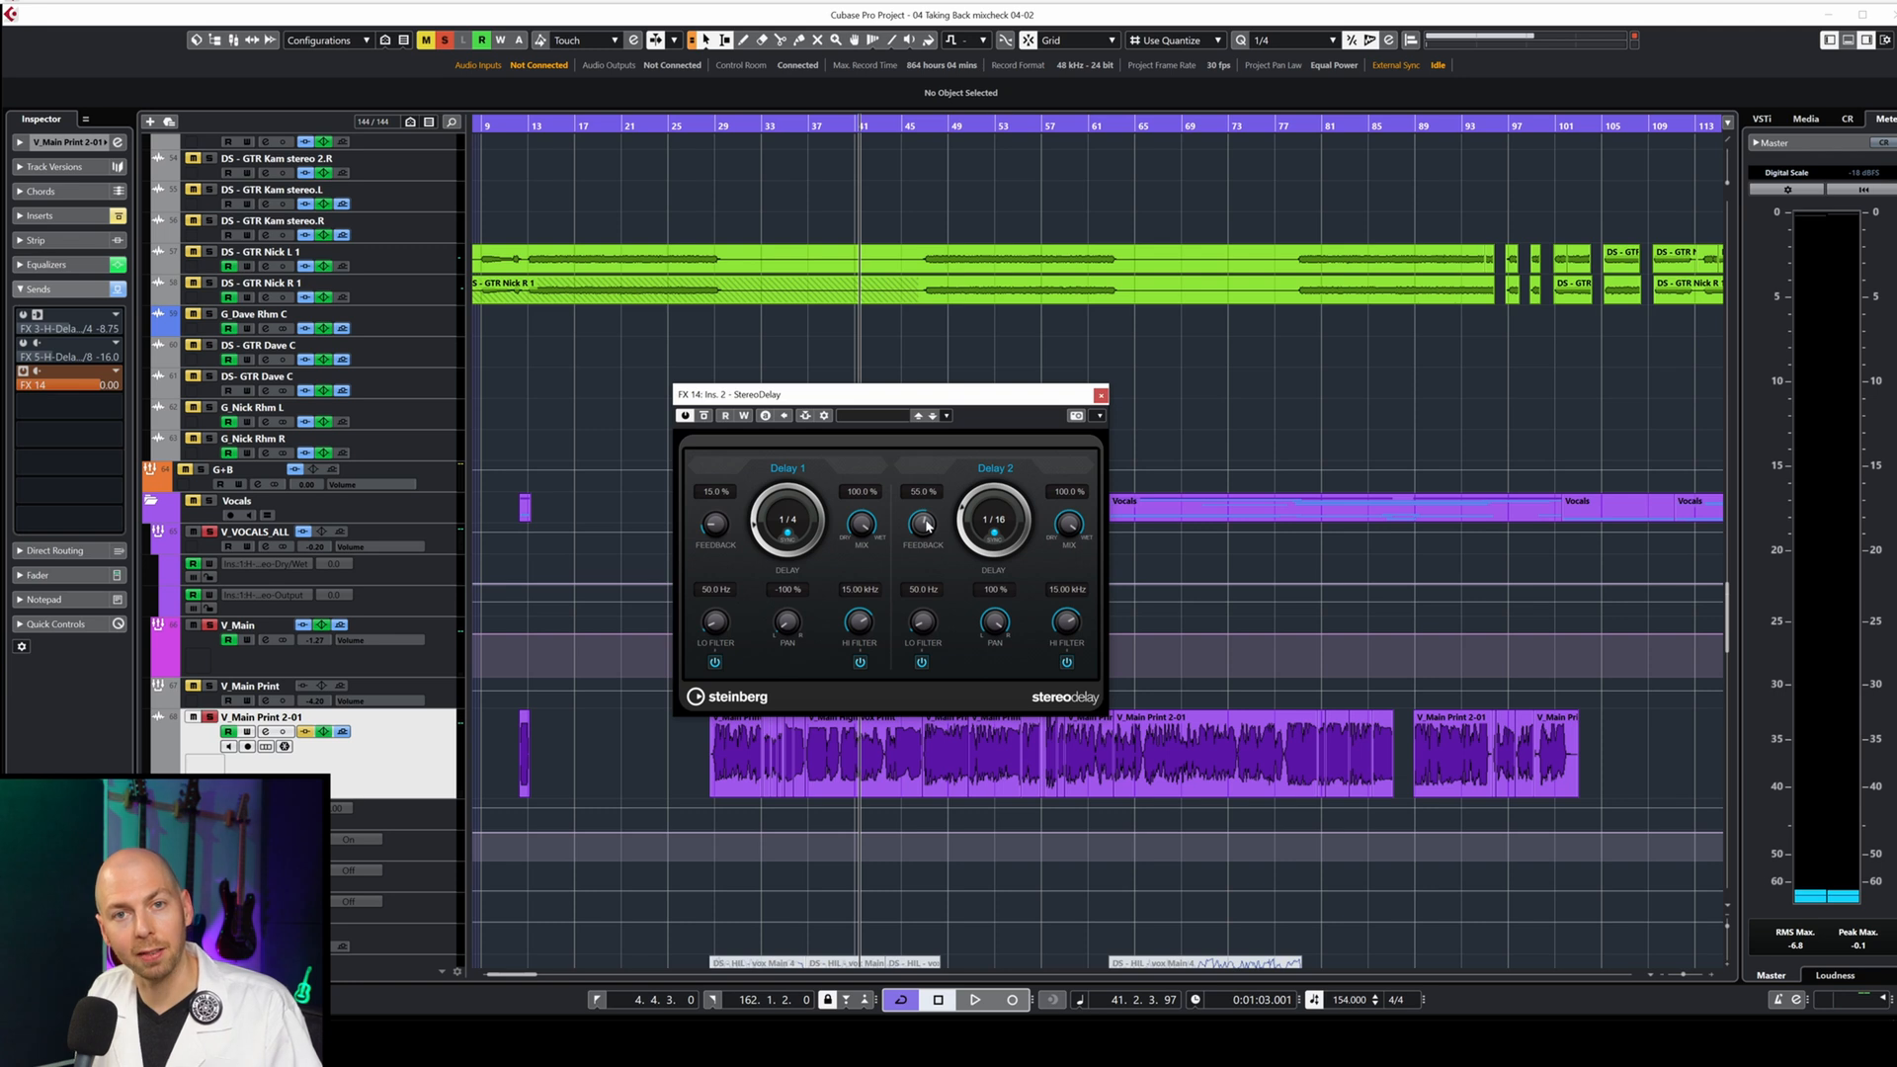
pyautogui.press('space')
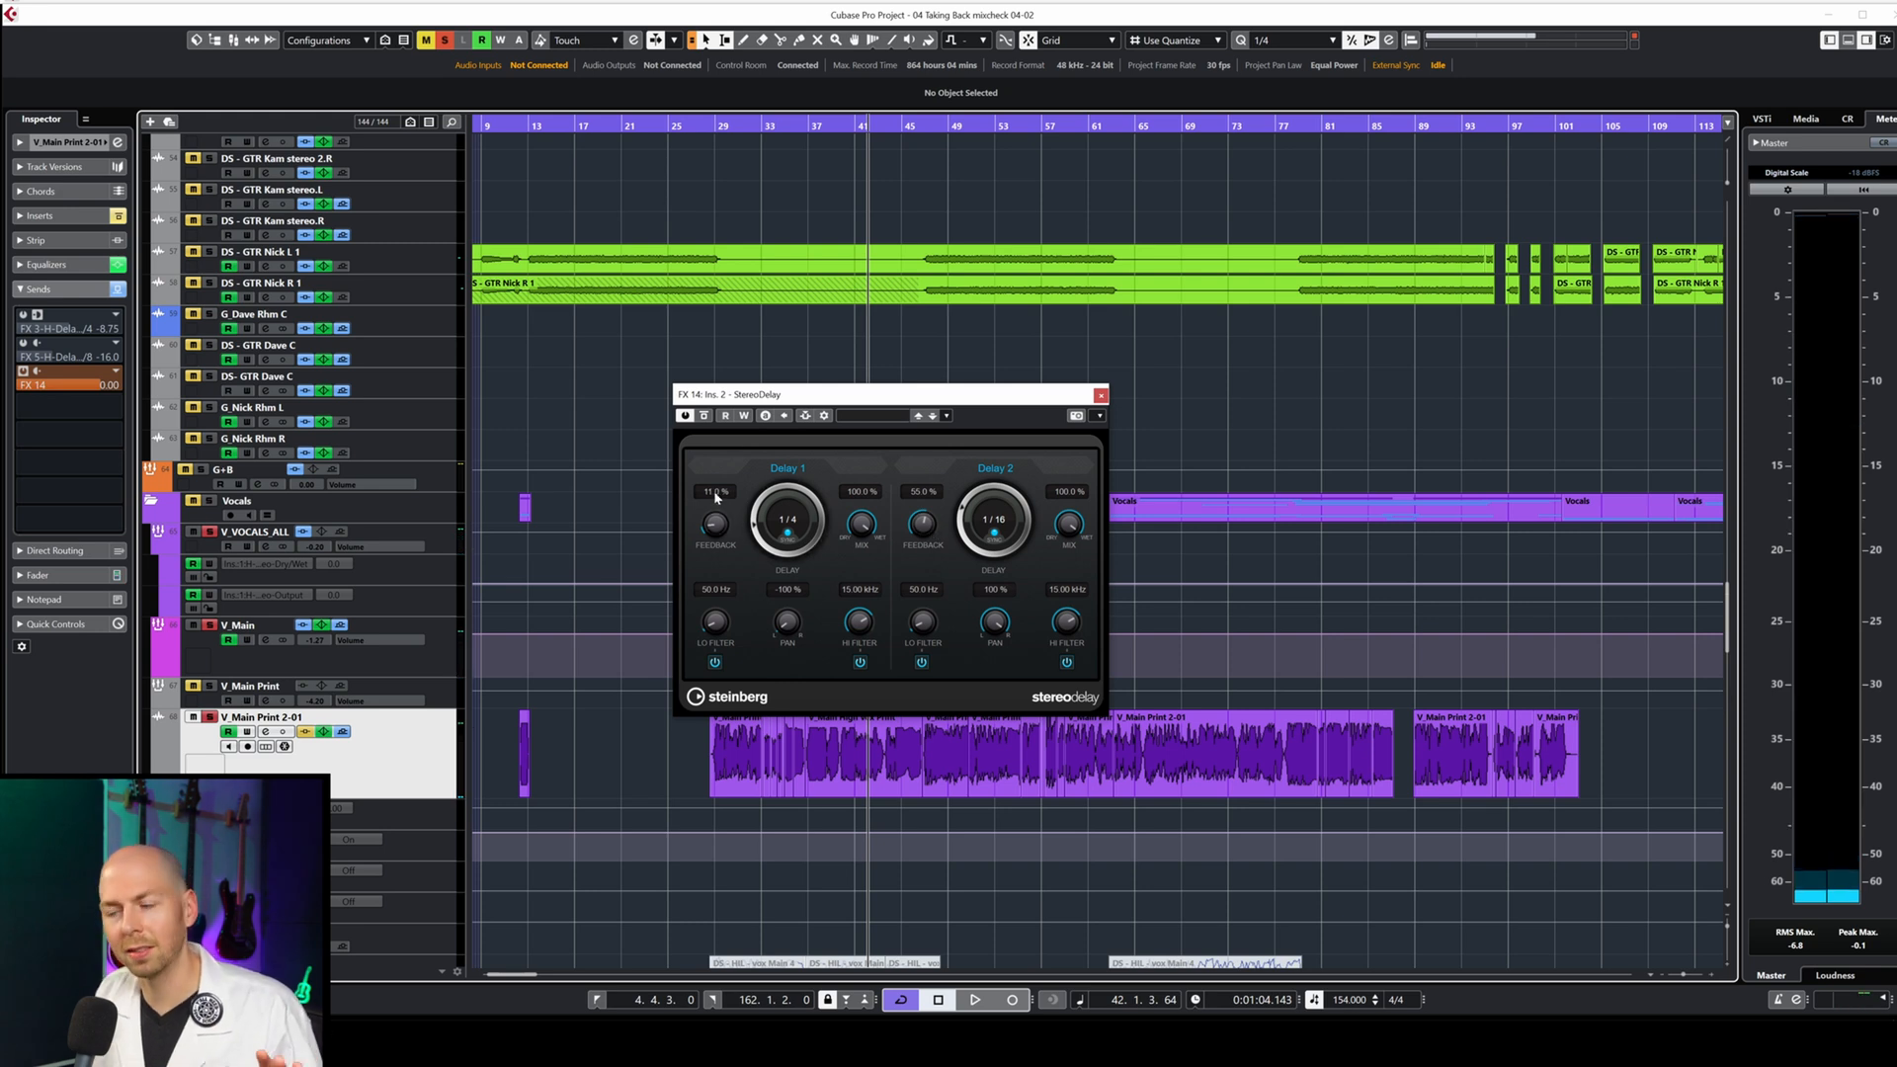
pyautogui.moveTo(923, 528); pyautogui.dragTo(926, 508)
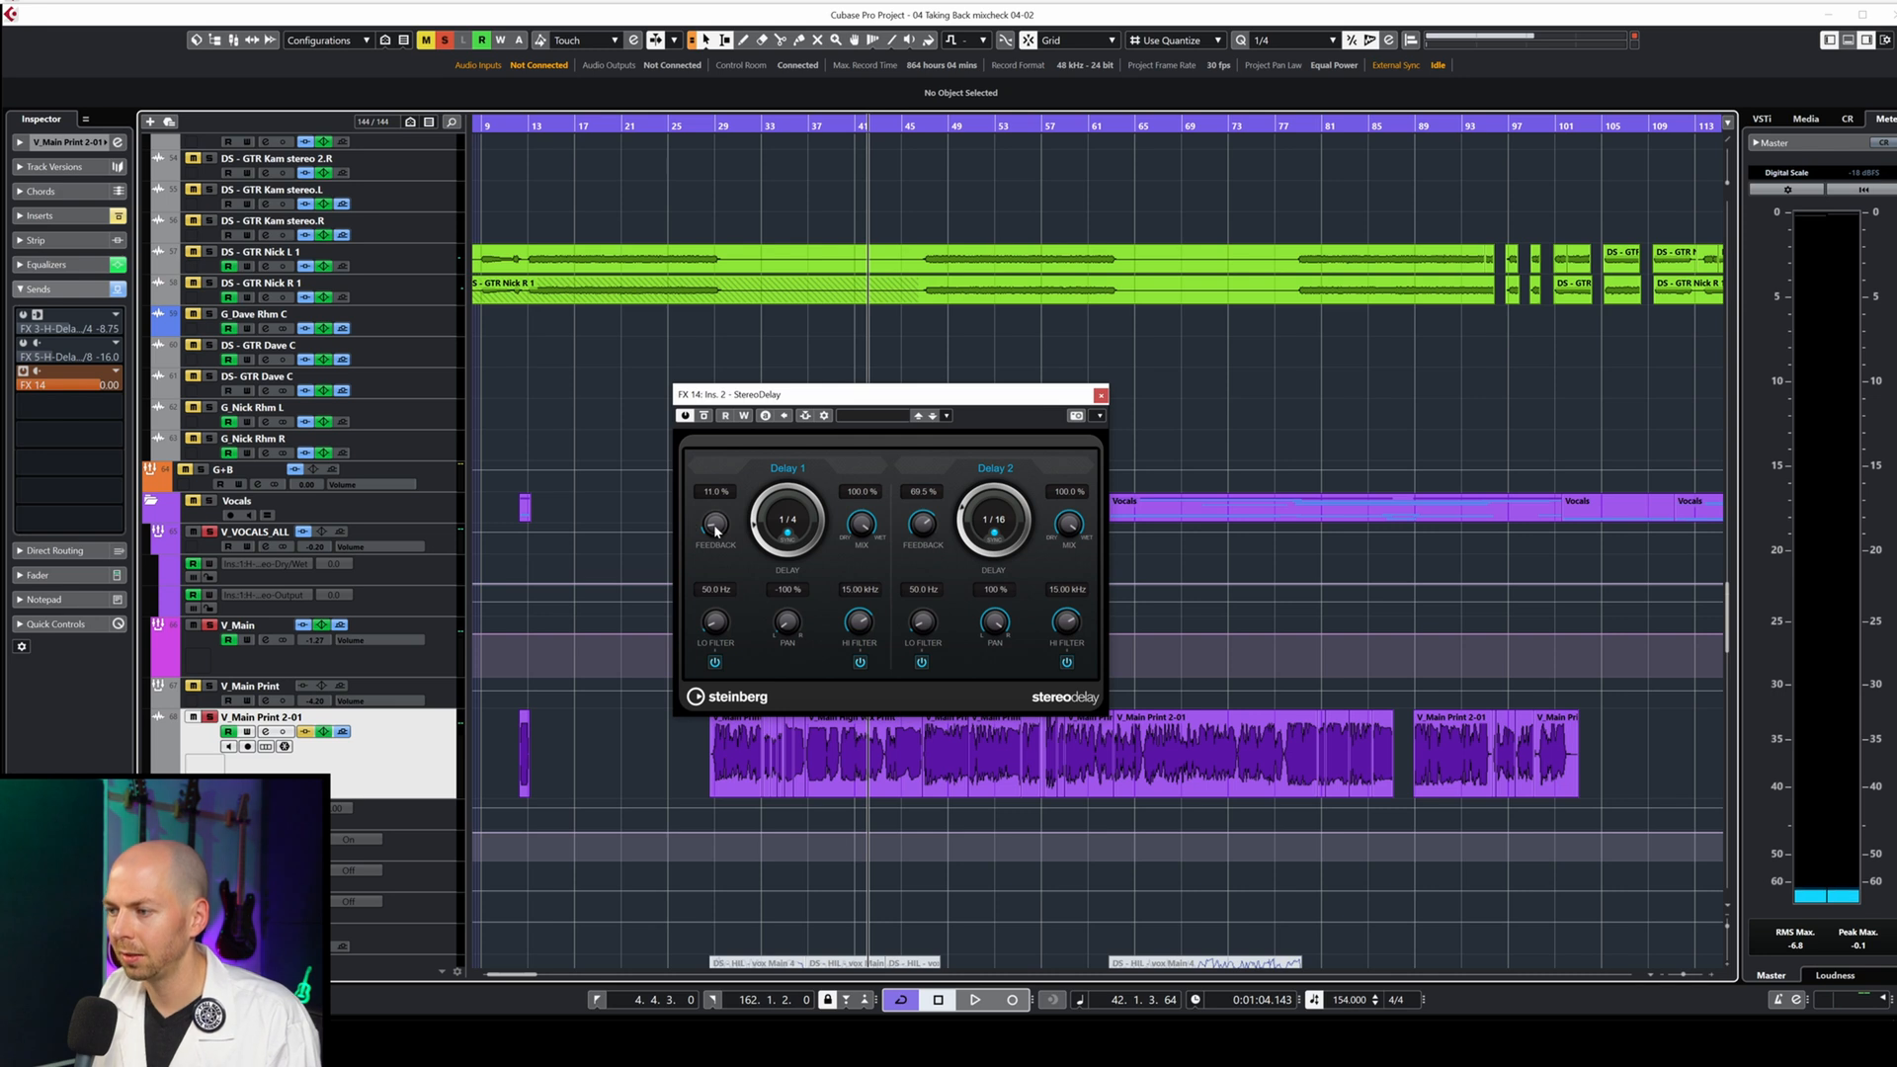
pyautogui.press('space')
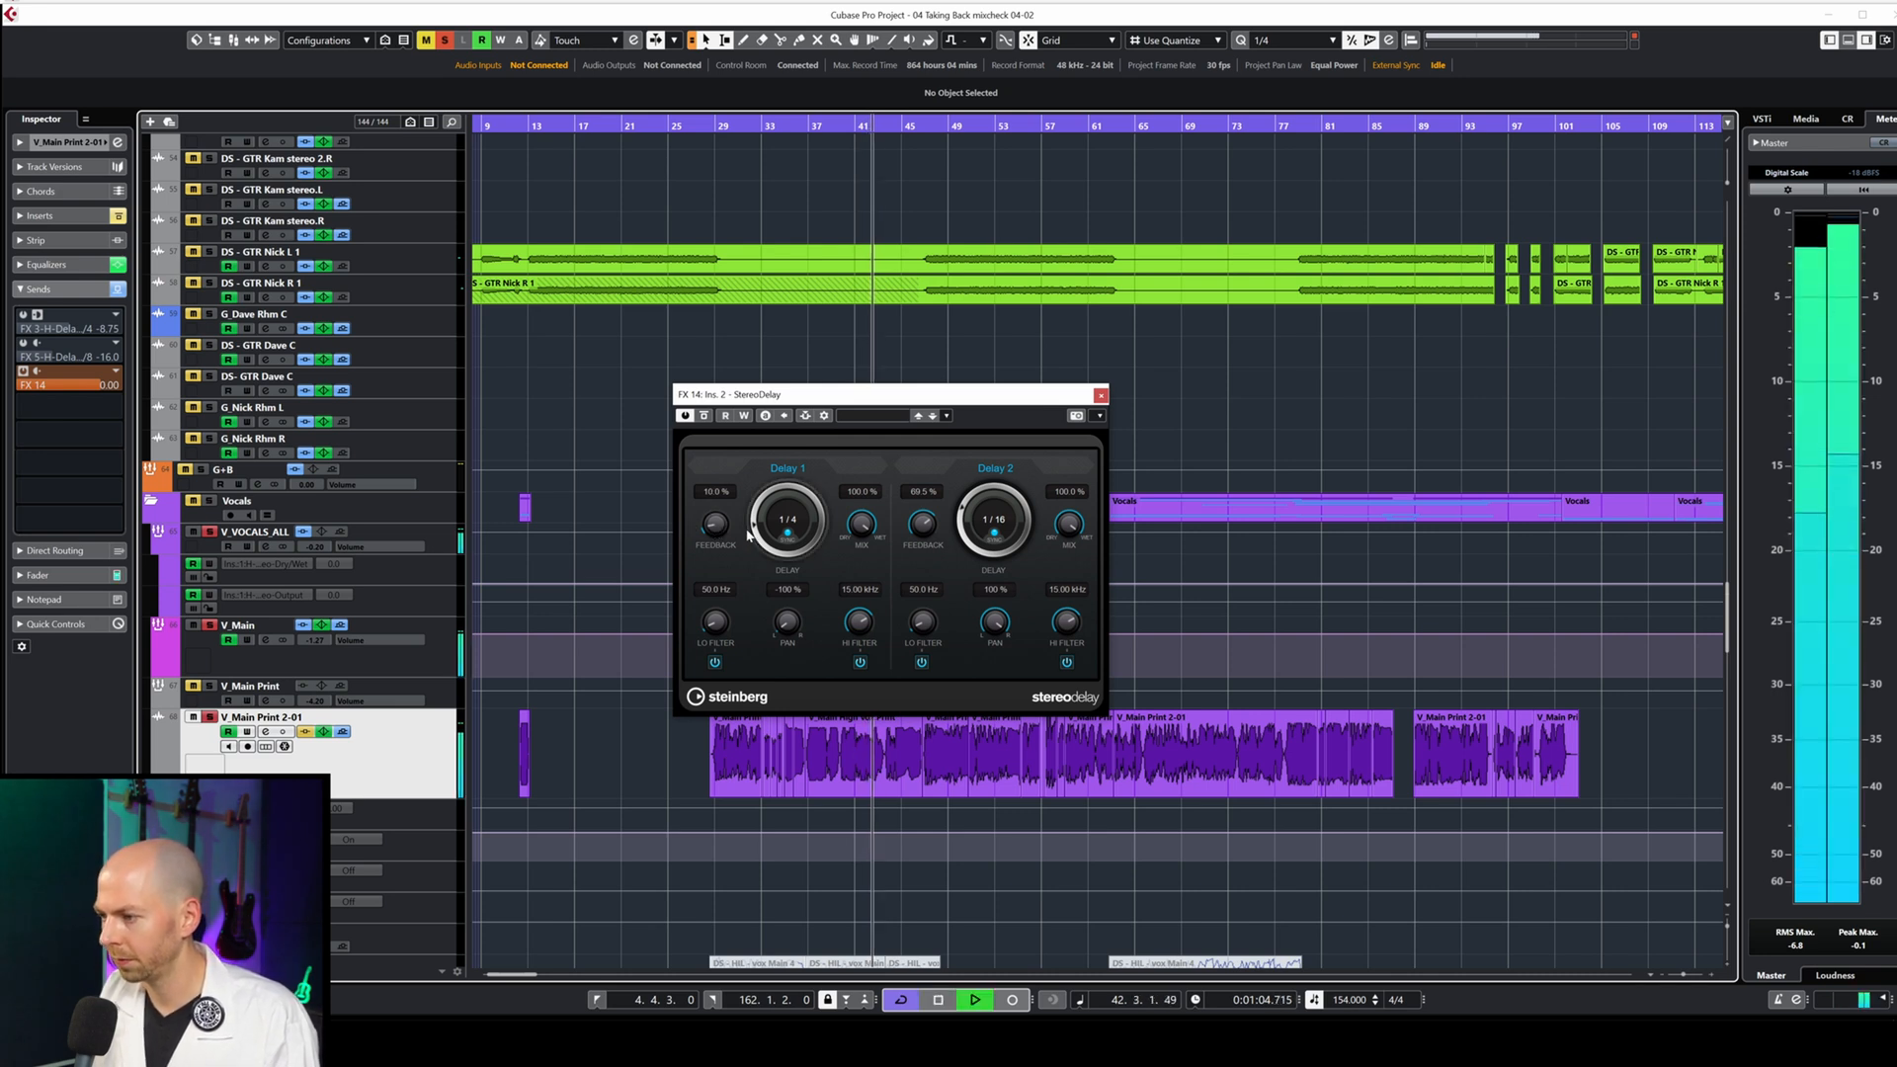
pyautogui.press('space')
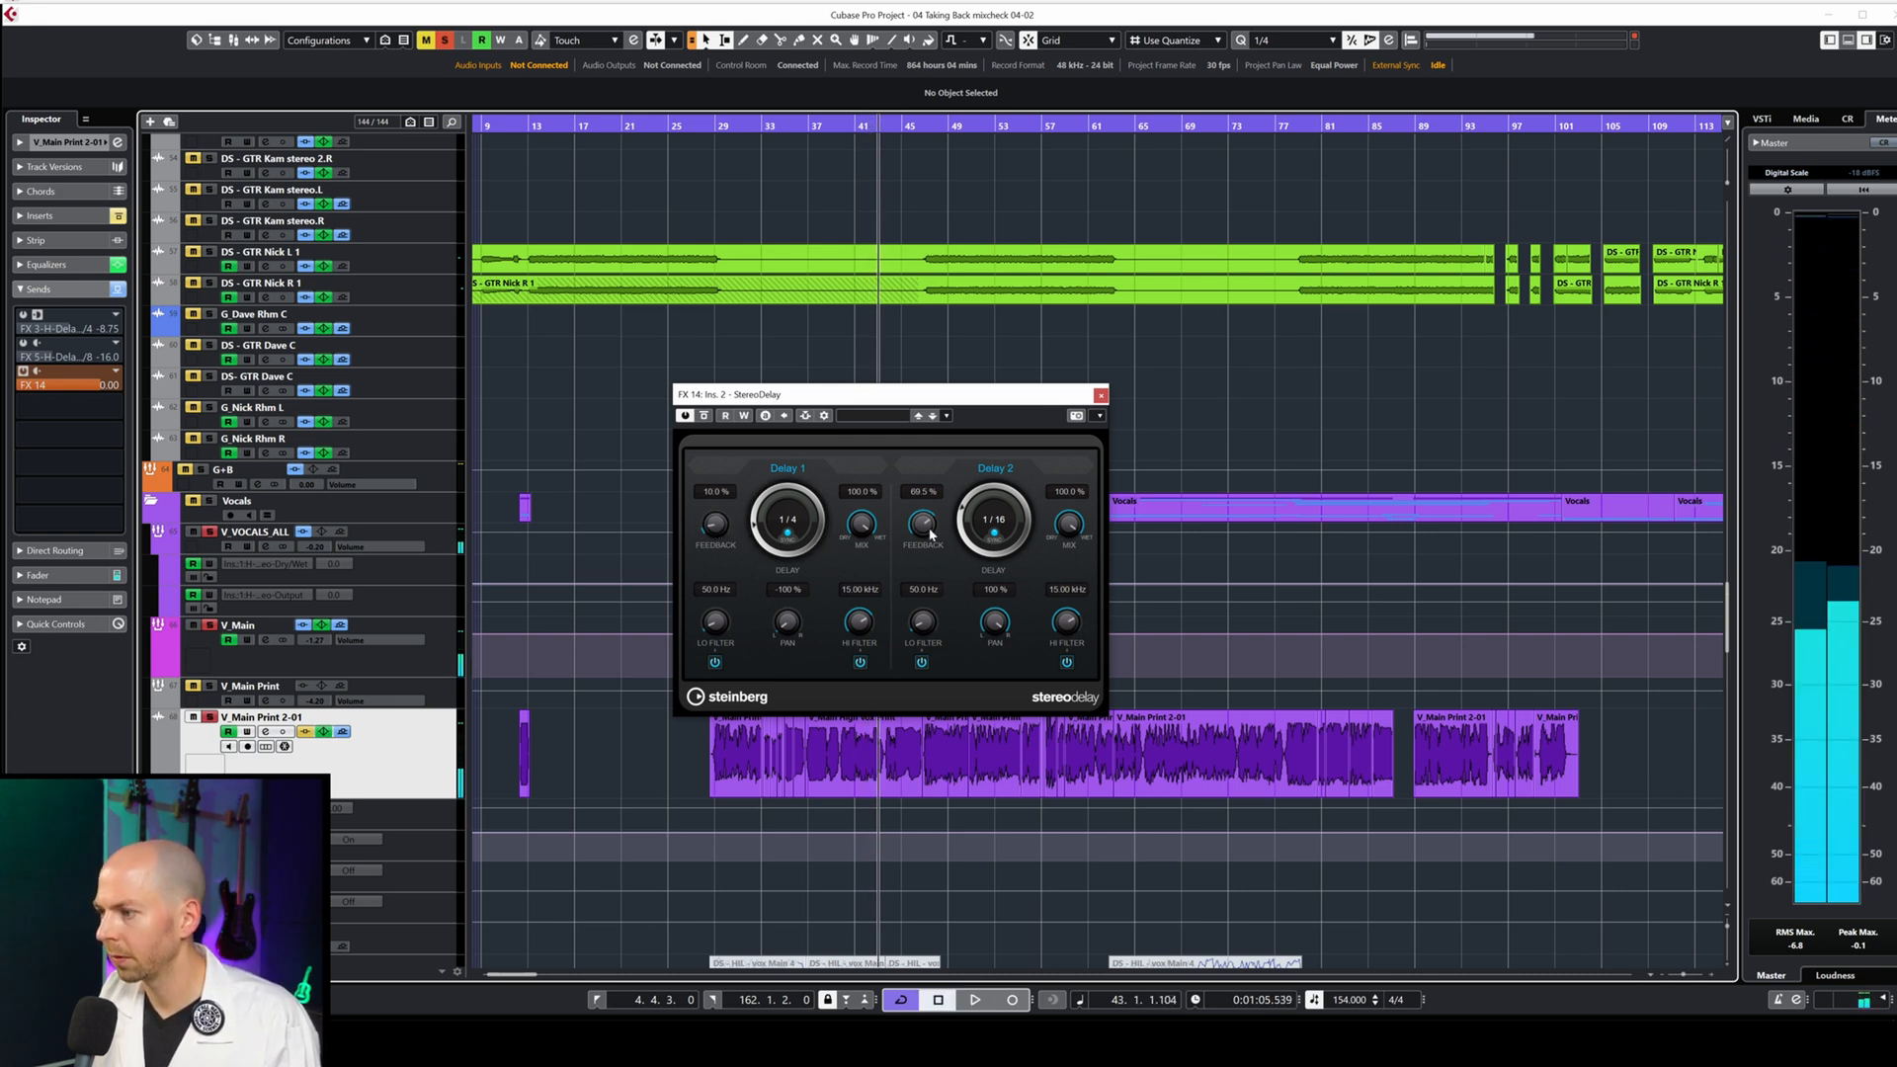
pyautogui.moveTo(929, 529); pyautogui.dragTo(954, 592)
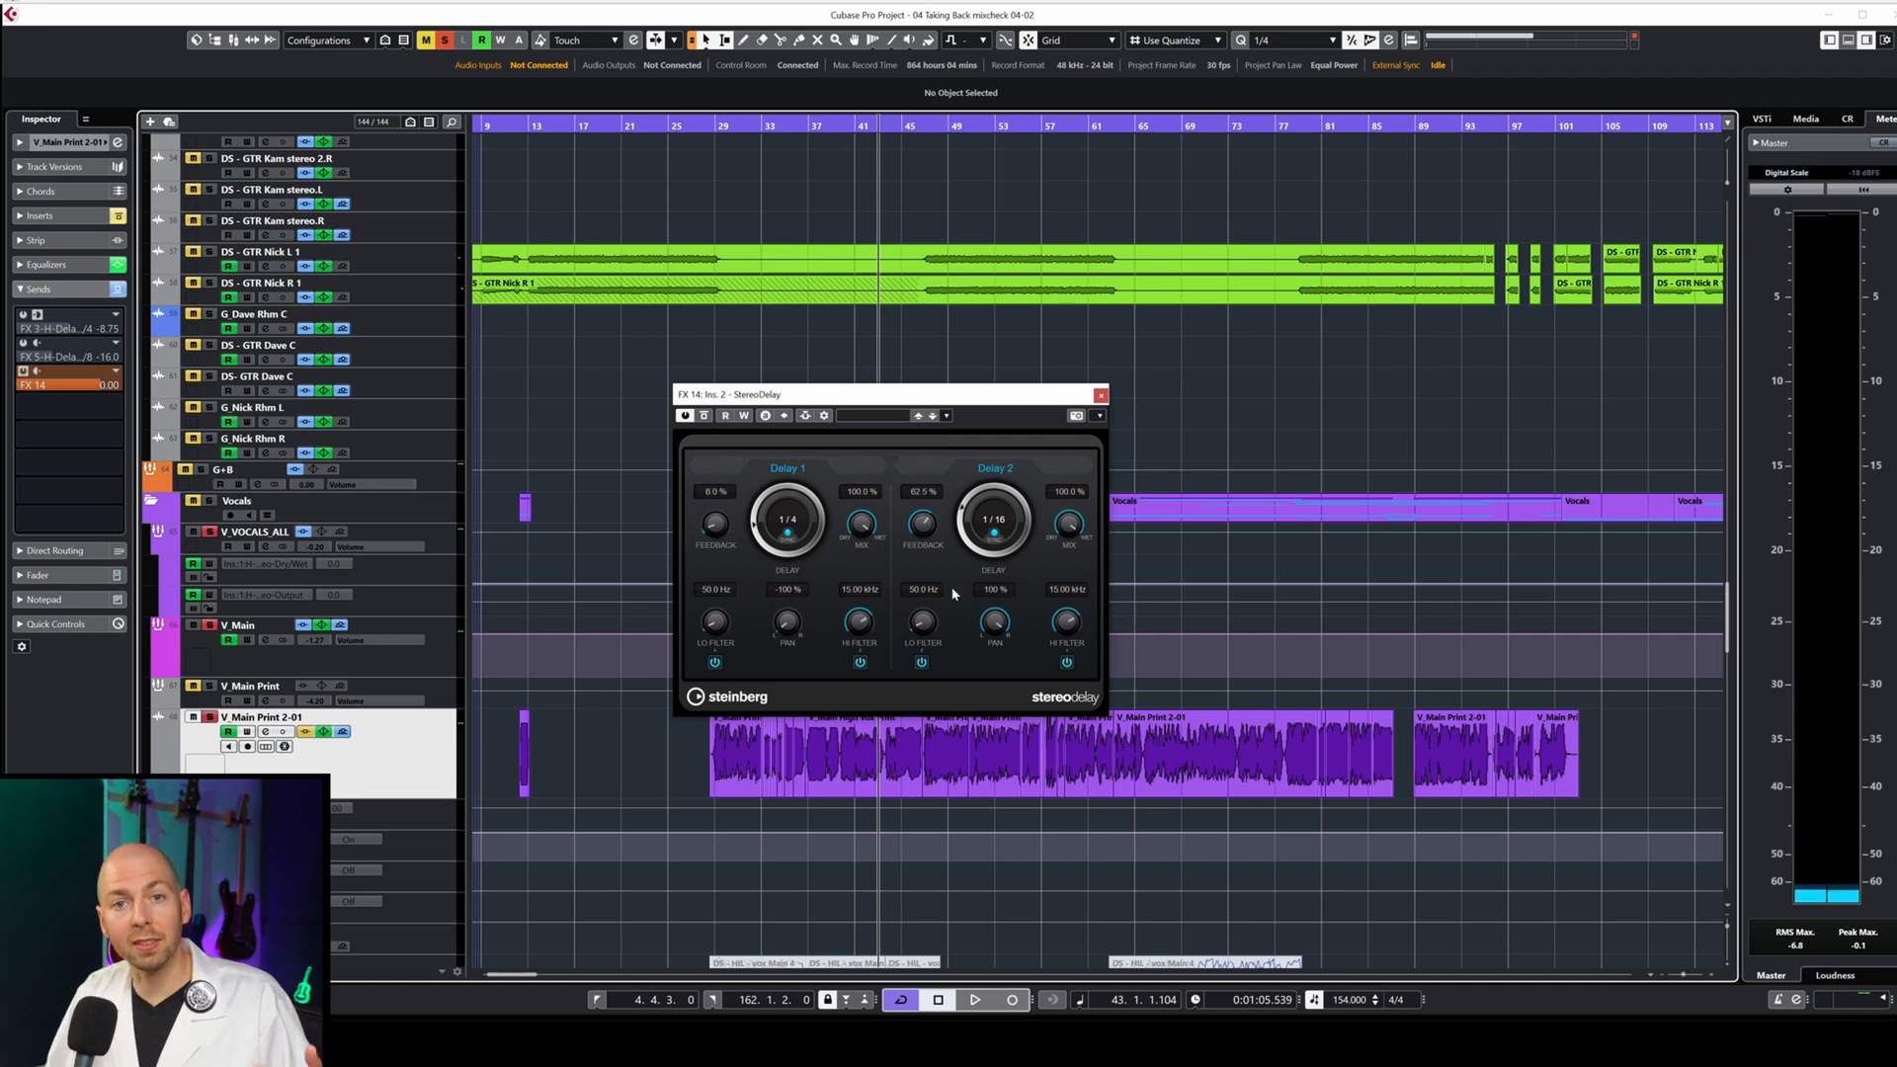
pyautogui.press('space')
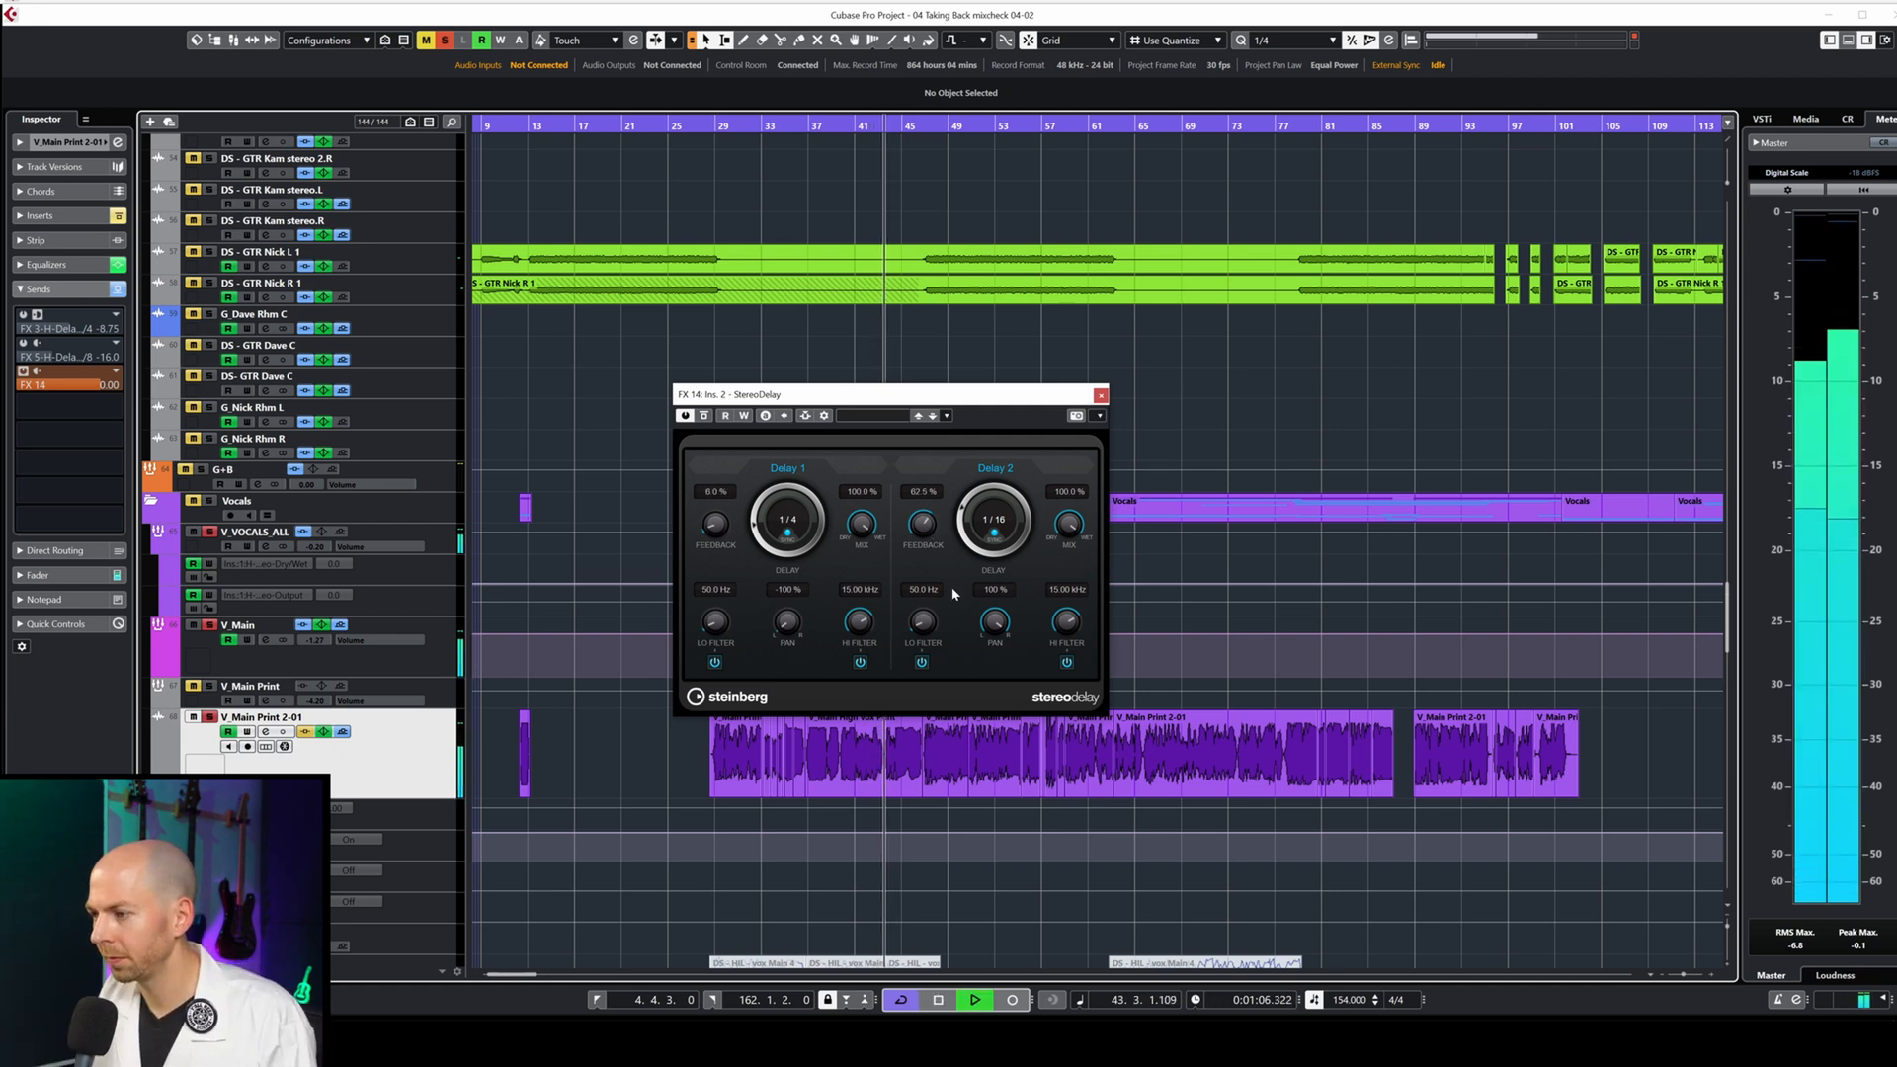
pyautogui.press('space')
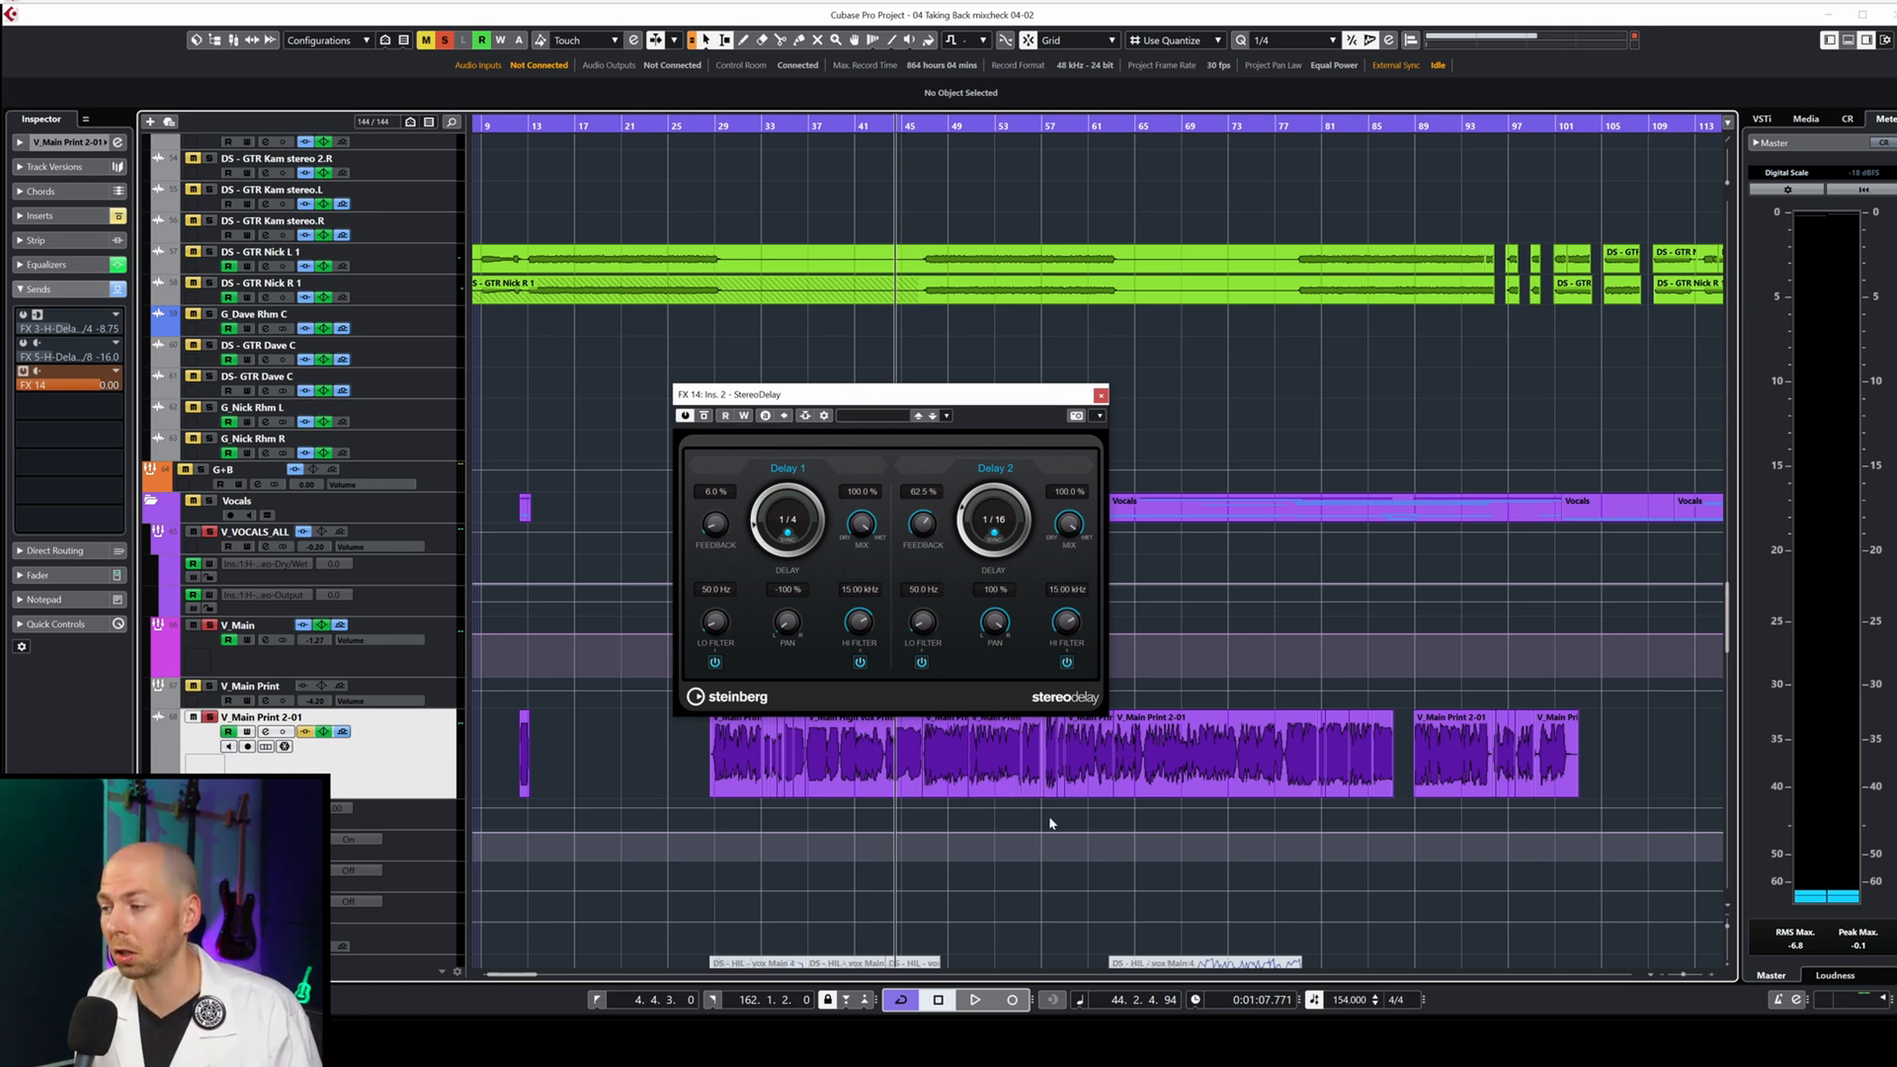
# Set the hi filters to 1.65 kHz on Delay 1 and 1.84 kHz on Delay 2, and raise both lo filters, Delay 1's to 405.5 Hz.
pyautogui.moveTo(1057, 621); pyautogui.dragTo(1067, 681)
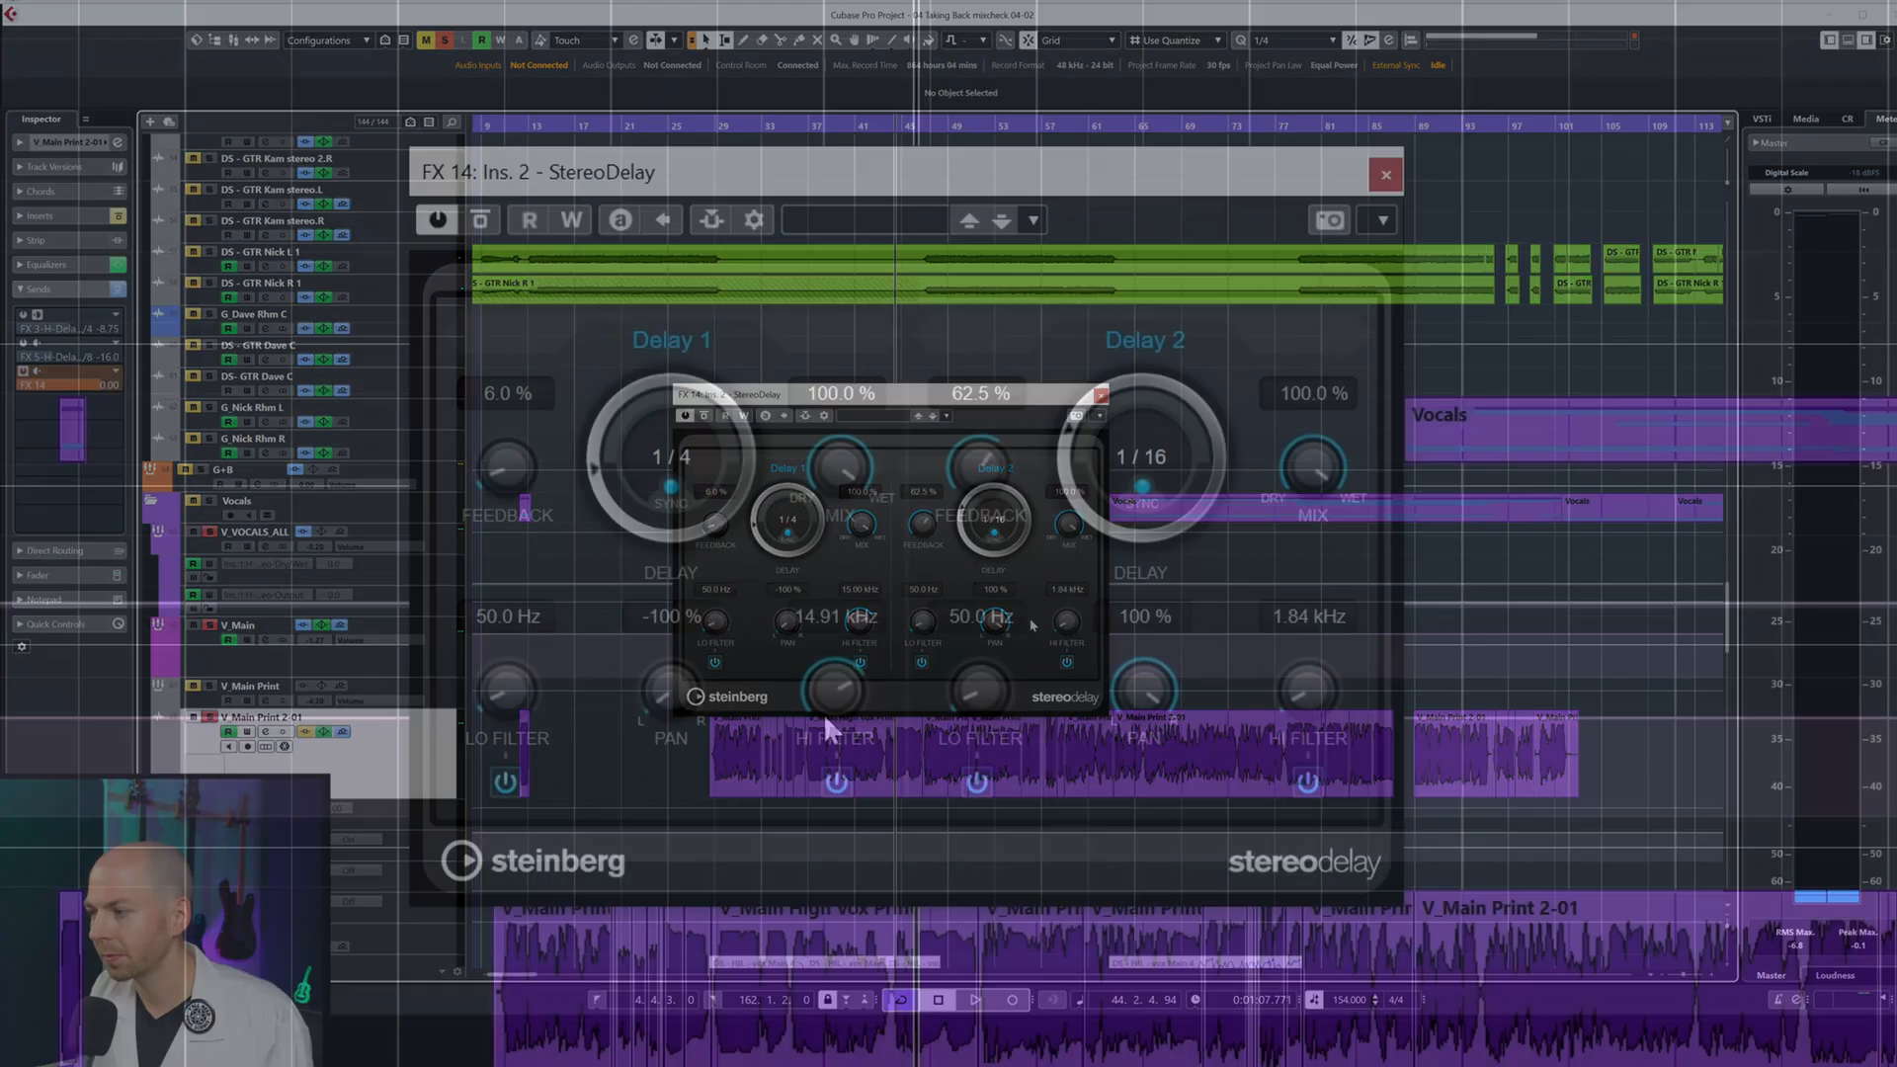
pyautogui.moveTo(855, 622); pyautogui.dragTo(849, 721)
pyautogui.moveTo(810, 917); pyautogui.dragTo(809, 911)
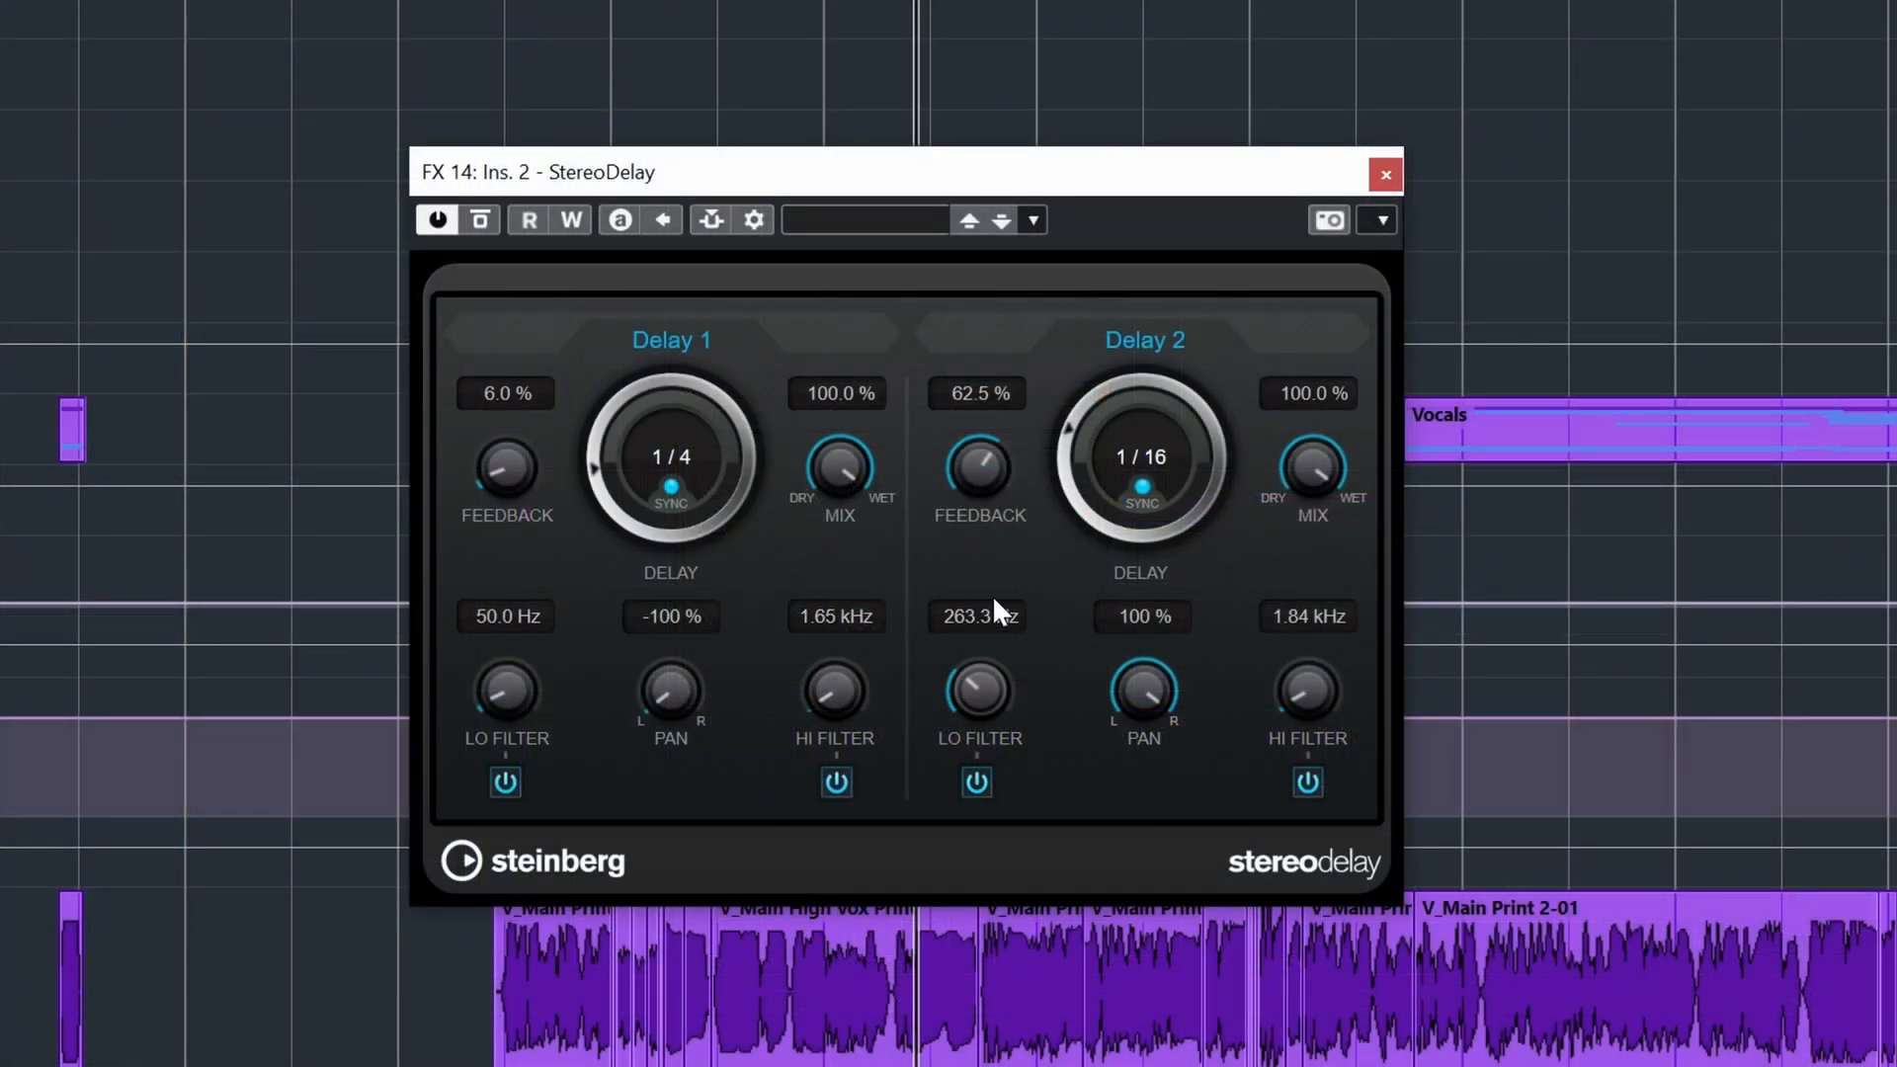
pyautogui.moveTo(505, 686); pyautogui.dragTo(533, 573)
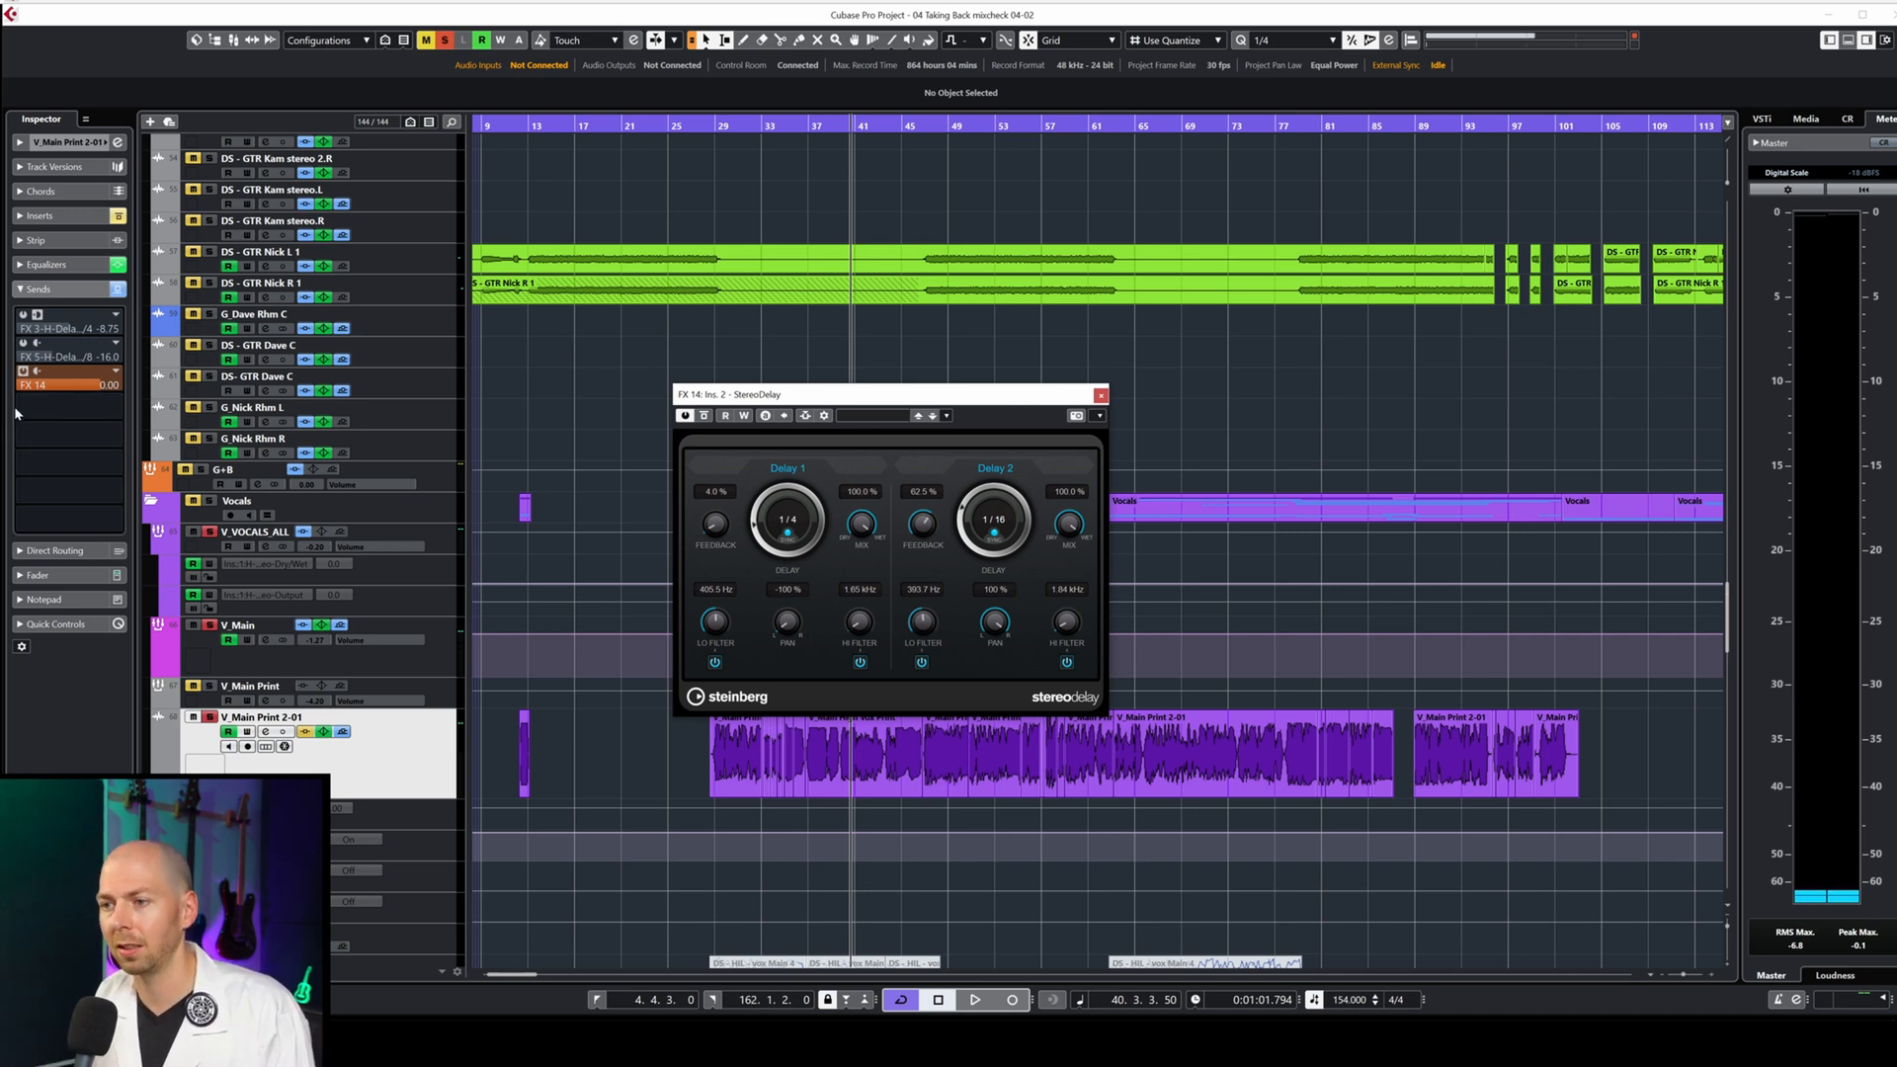
# Lower the vocal's FX 14 send level to -21.1 dB by ear with the vocal soloed.
pyautogui.moveTo(50, 388); pyautogui.dragTo(87, 382)
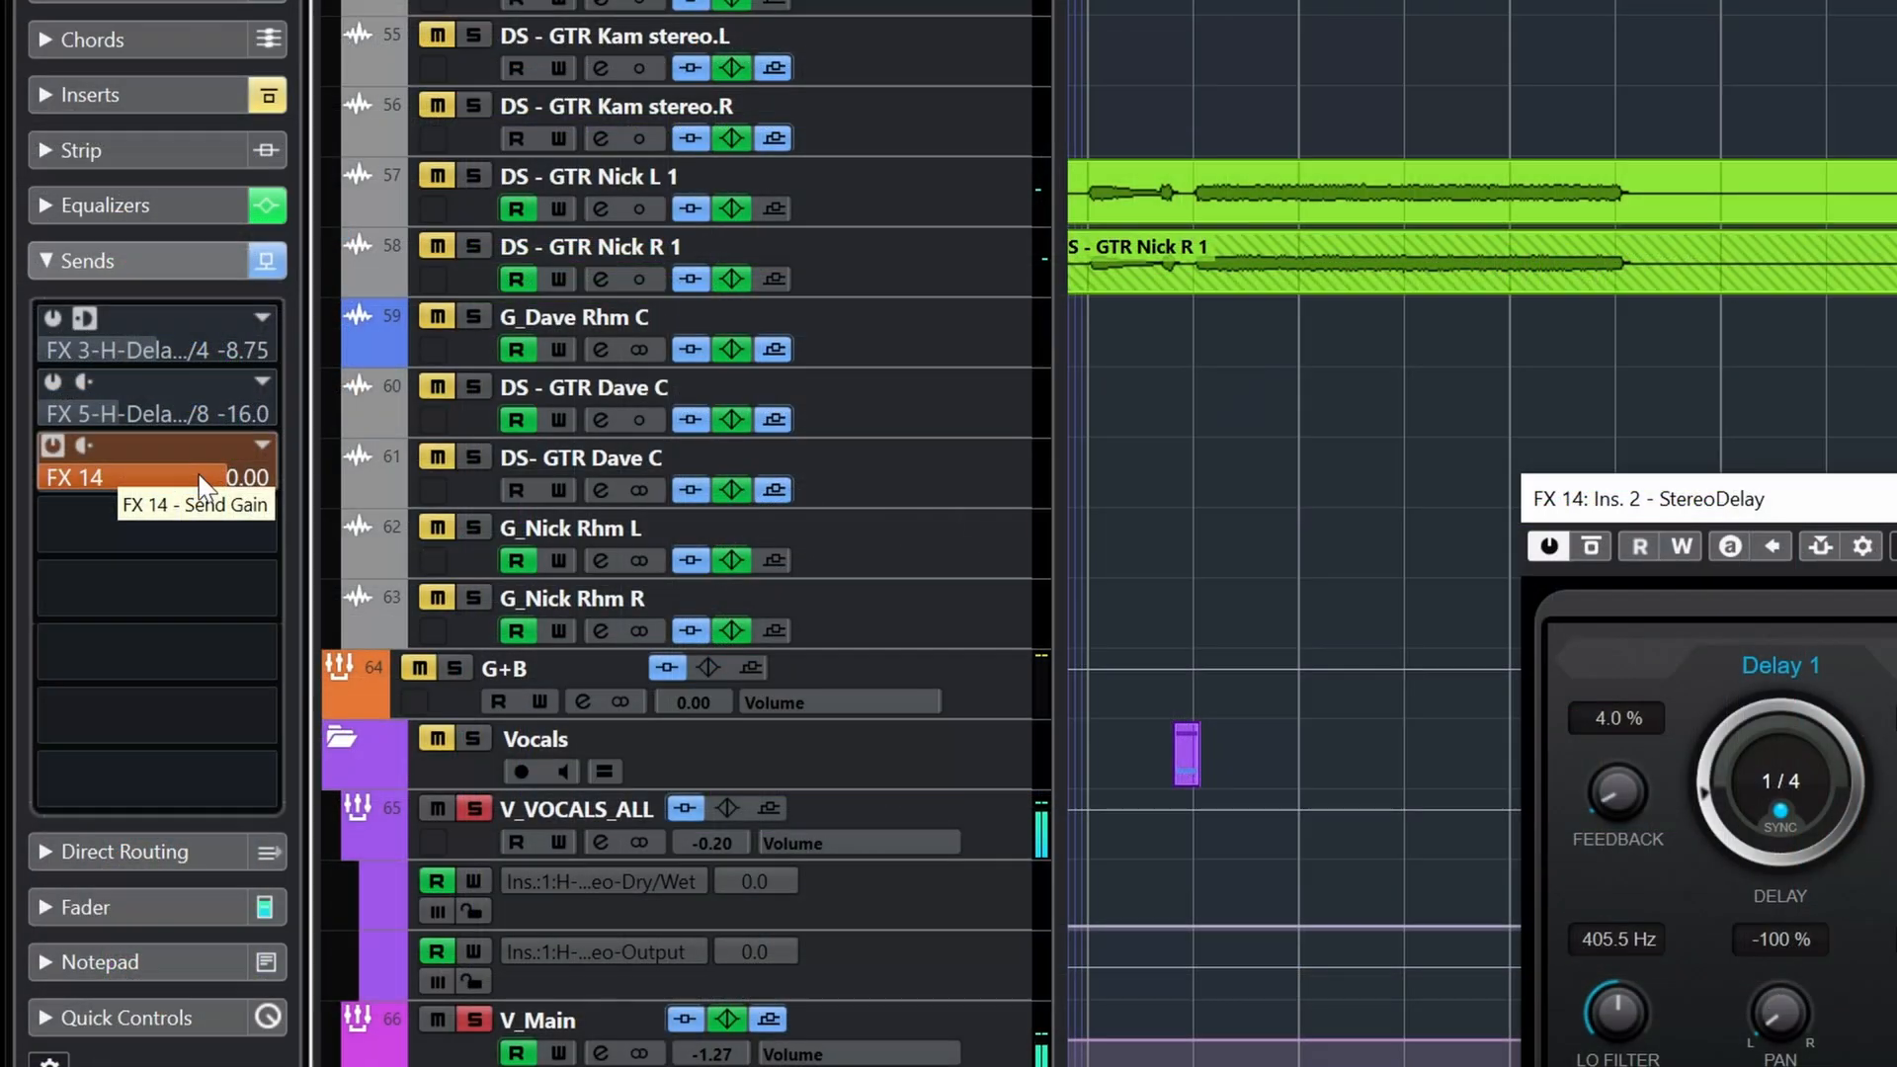
pyautogui.scroll(-2, 201, 478)
pyautogui.scroll(-8, 198, 471)
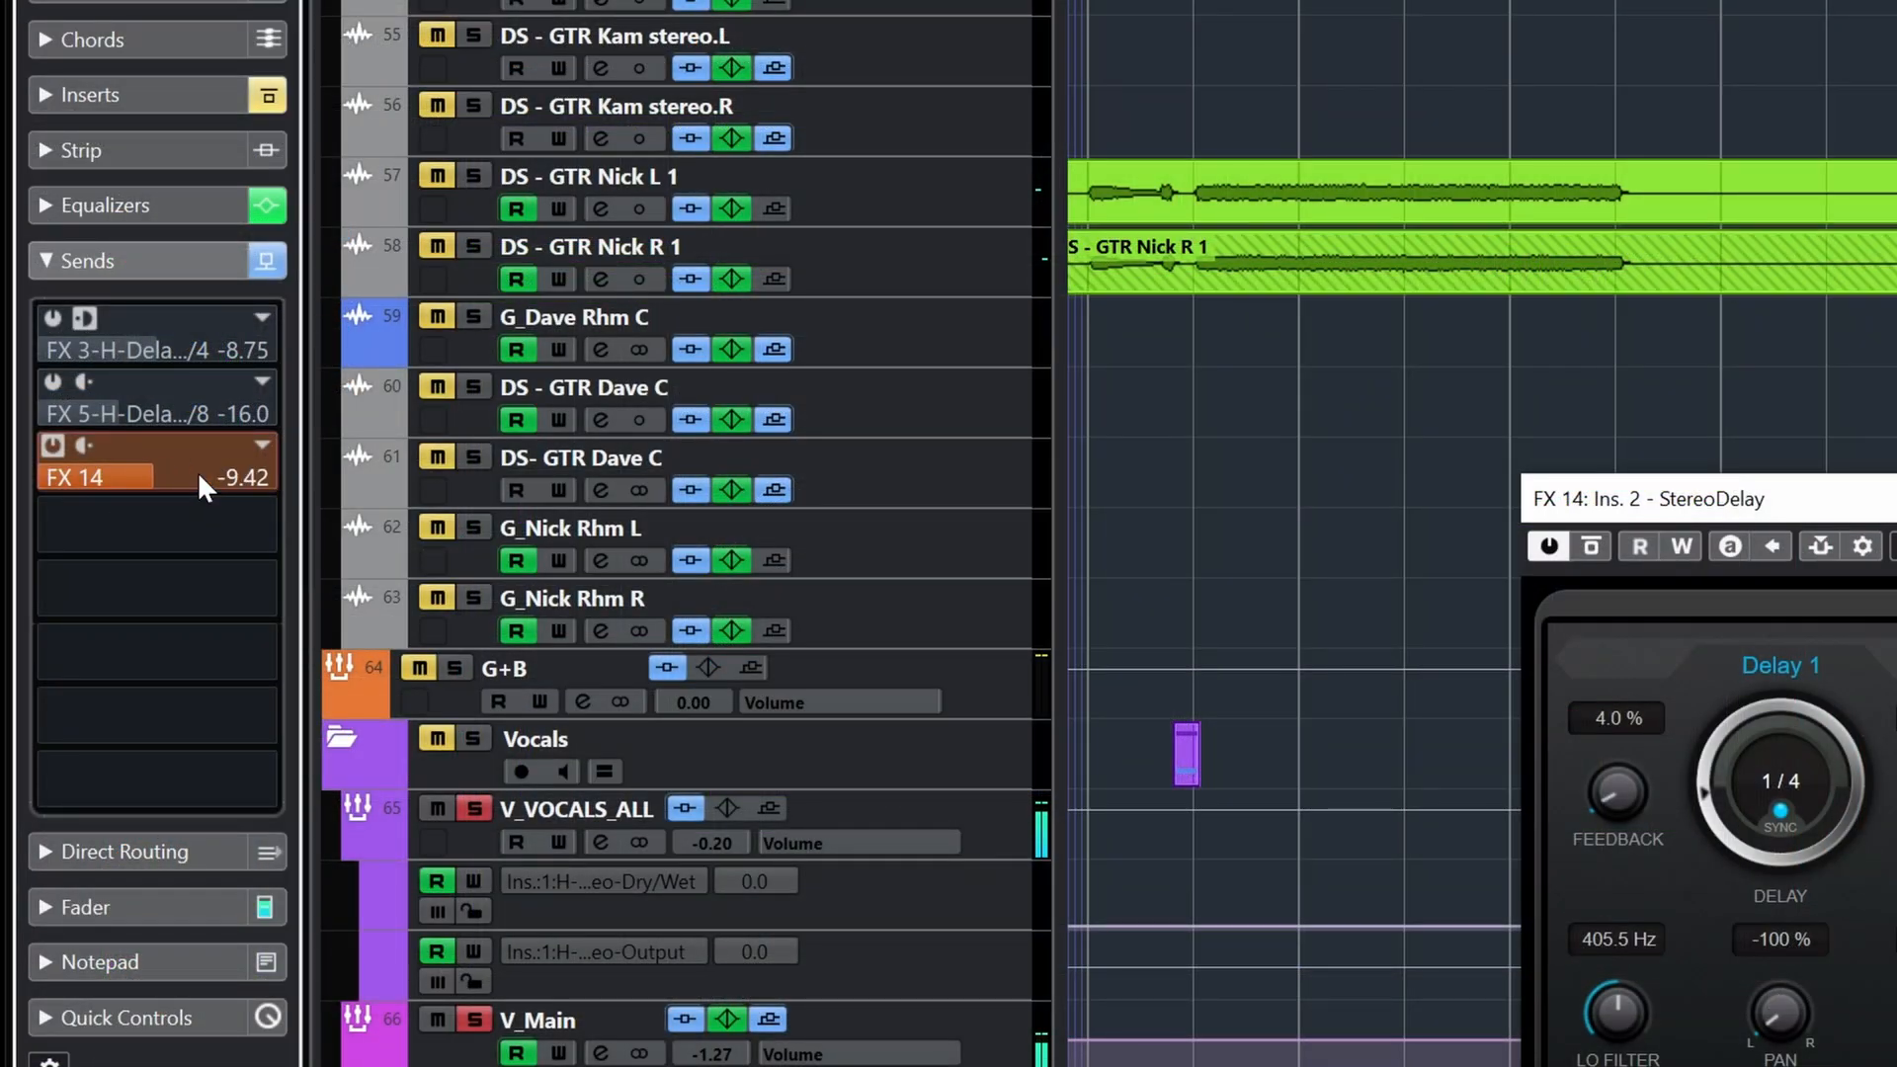
pyautogui.scroll(-3, 197, 473)
pyautogui.scroll(4, 197, 472)
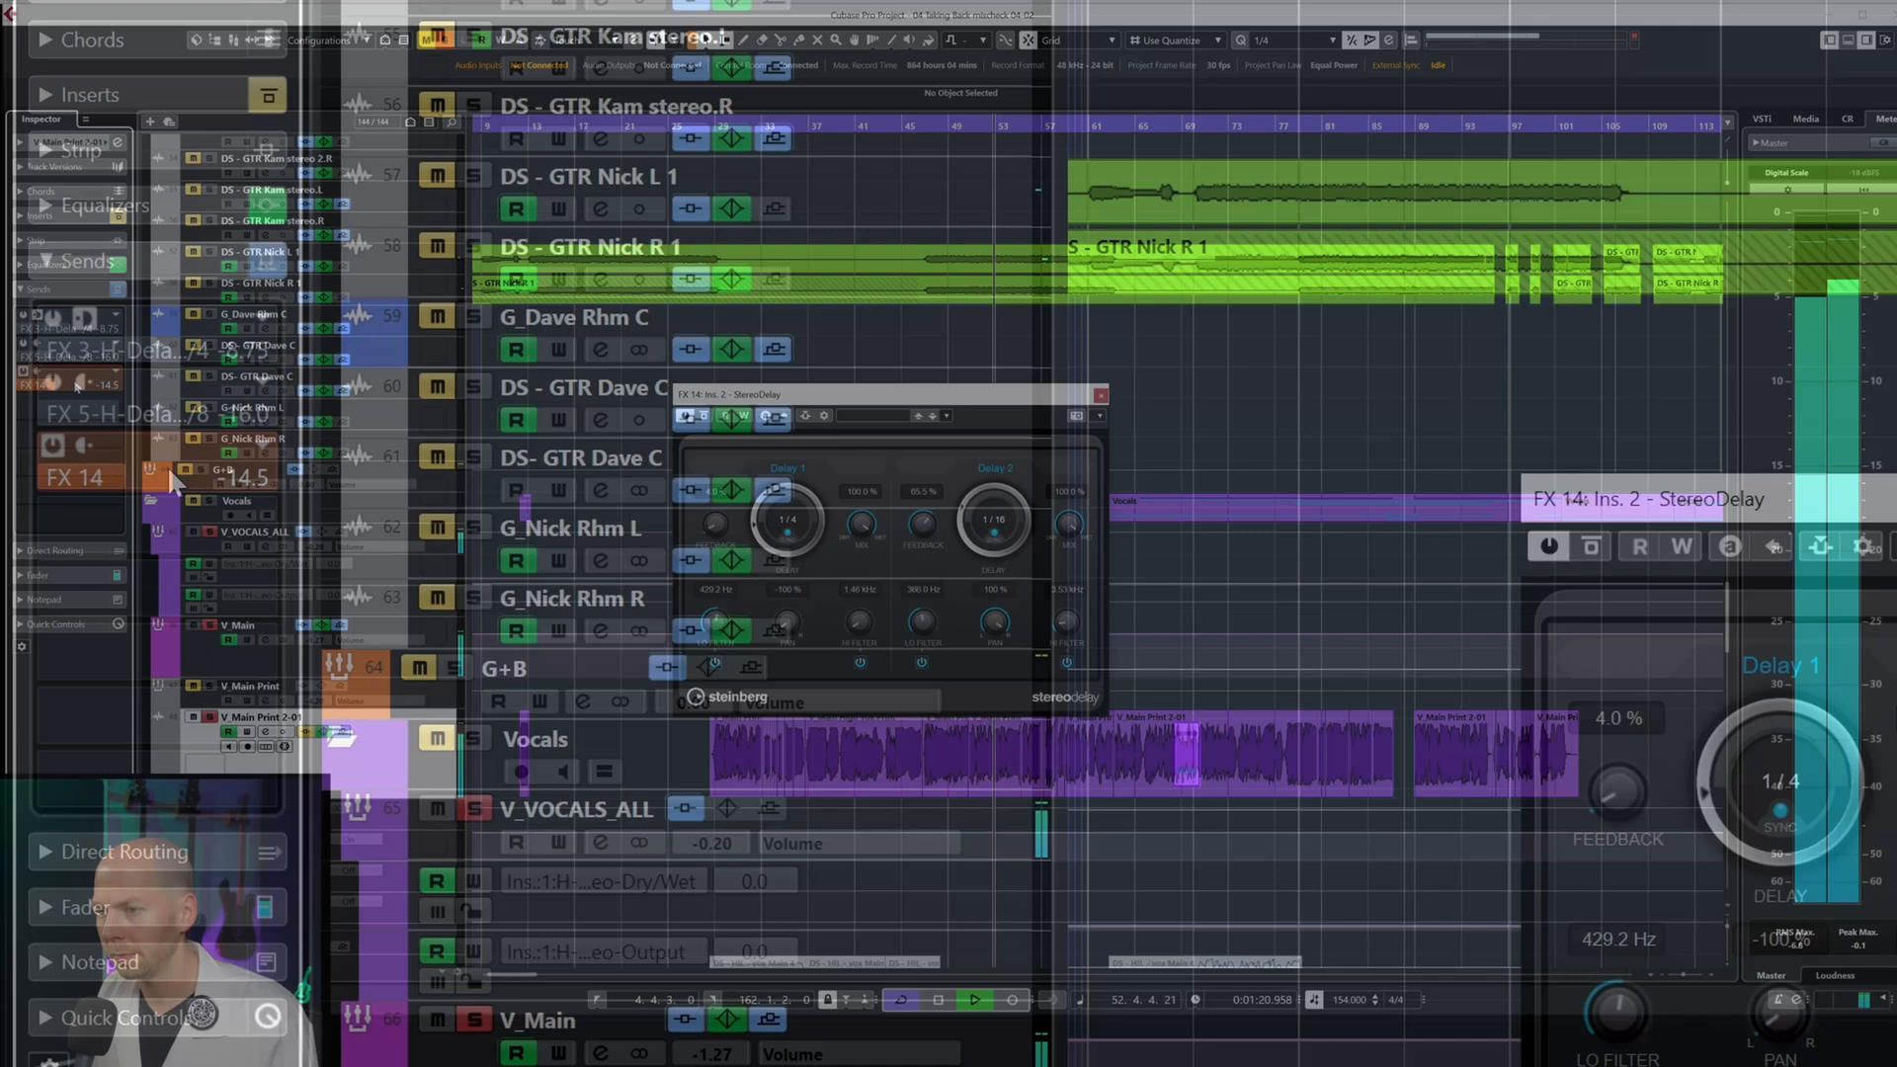
pyautogui.scroll(-6, 77, 377)
pyautogui.scroll(-4, 175, 466)
pyautogui.scroll(2, 175, 466)
pyautogui.scroll(2, 173, 460)
pyautogui.scroll(-3, 174, 460)
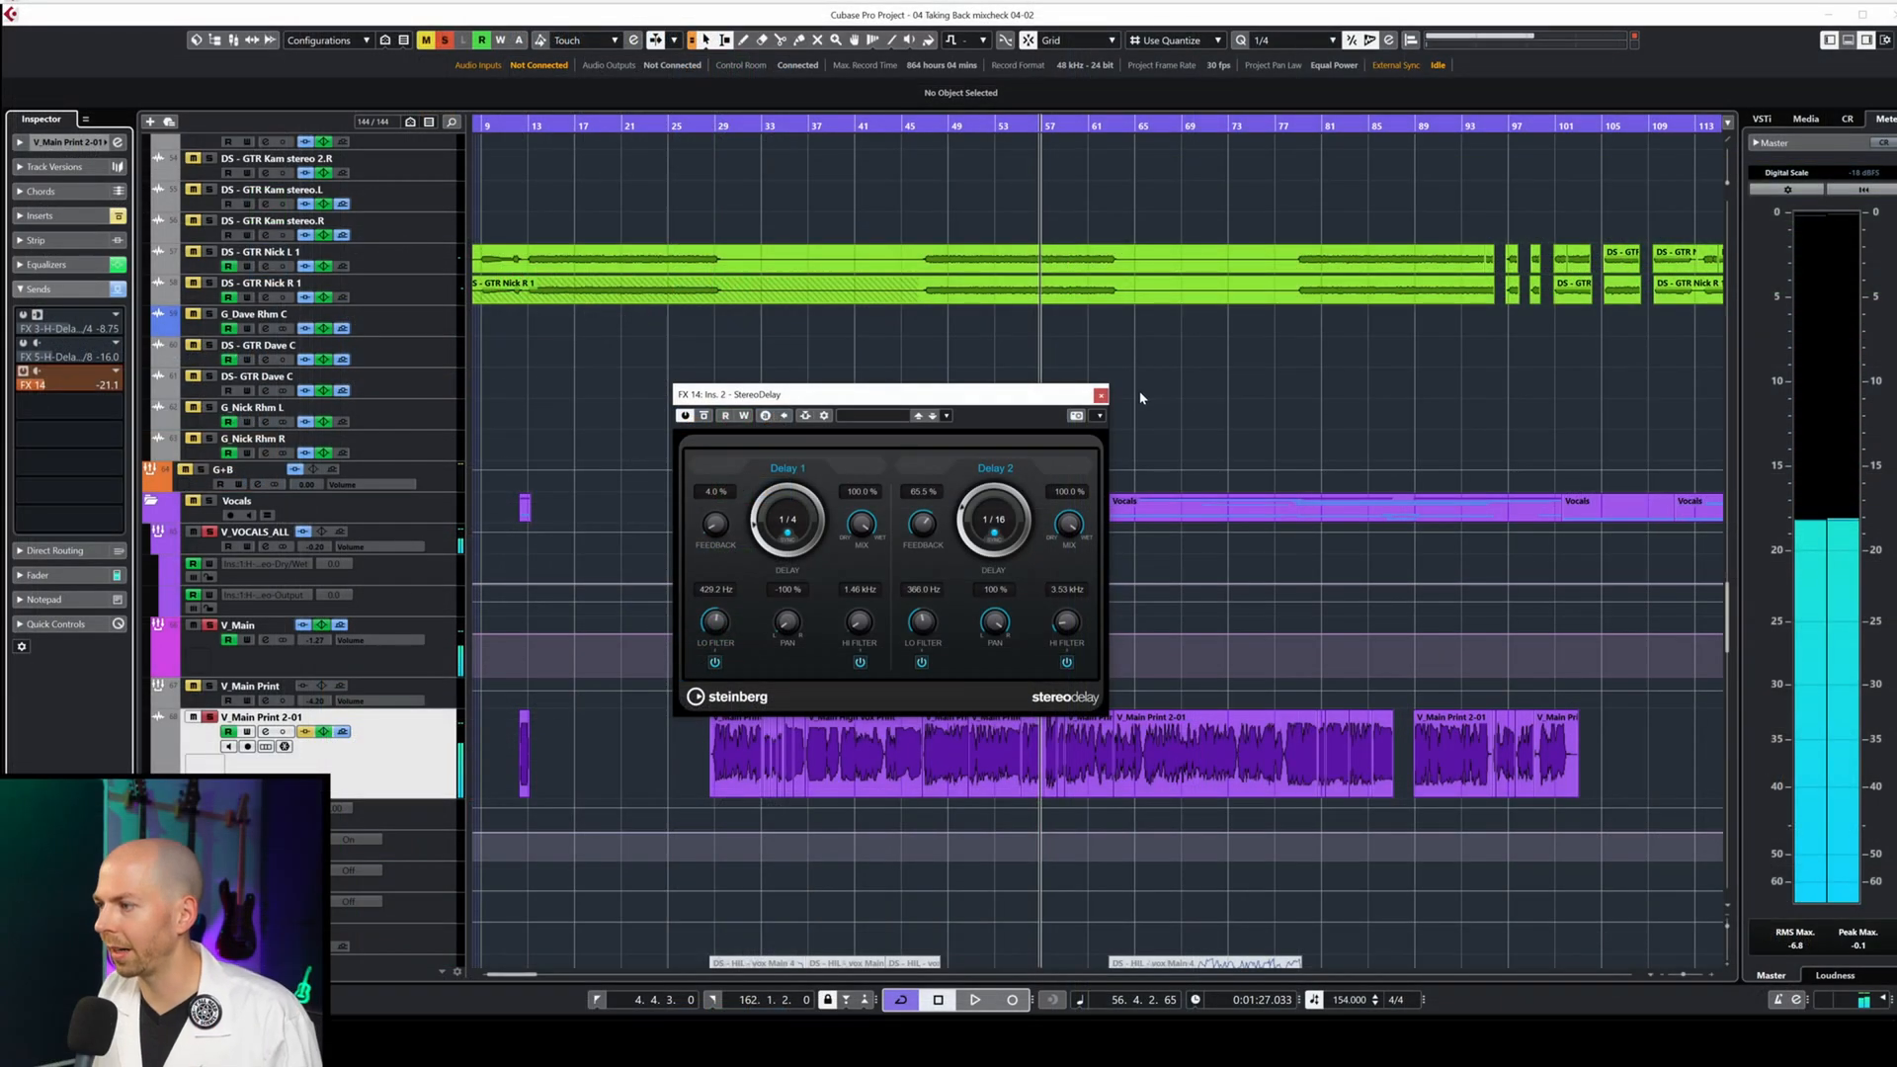
# Close the StereoDelay window, unsolo V_Main Print 2-01 and set its FX 14 send to -20.3 dB in the full mix.
pyautogui.click(1100, 395)
pyautogui.click(209, 718)
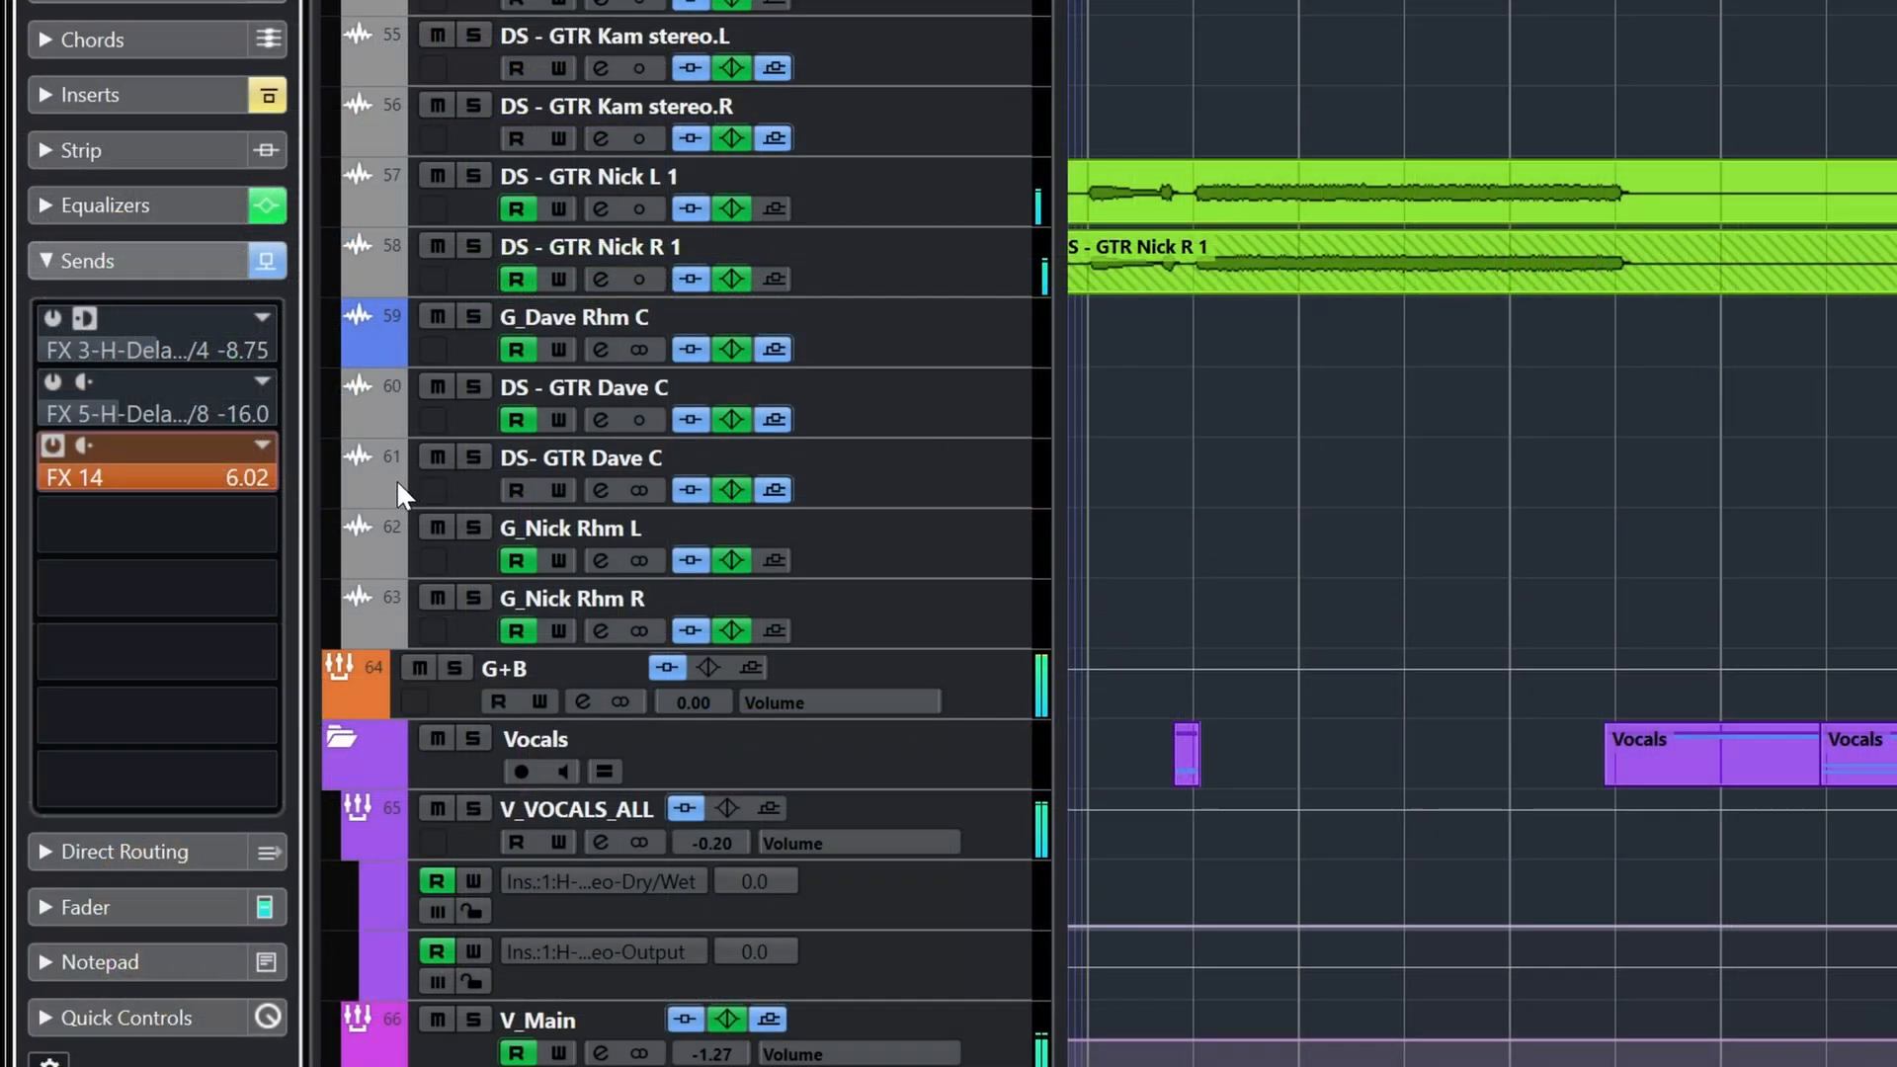
pyautogui.moveTo(395, 478); pyautogui.dragTo(257, 464)
pyautogui.moveTo(205, 440); pyautogui.dragTo(69, 393)
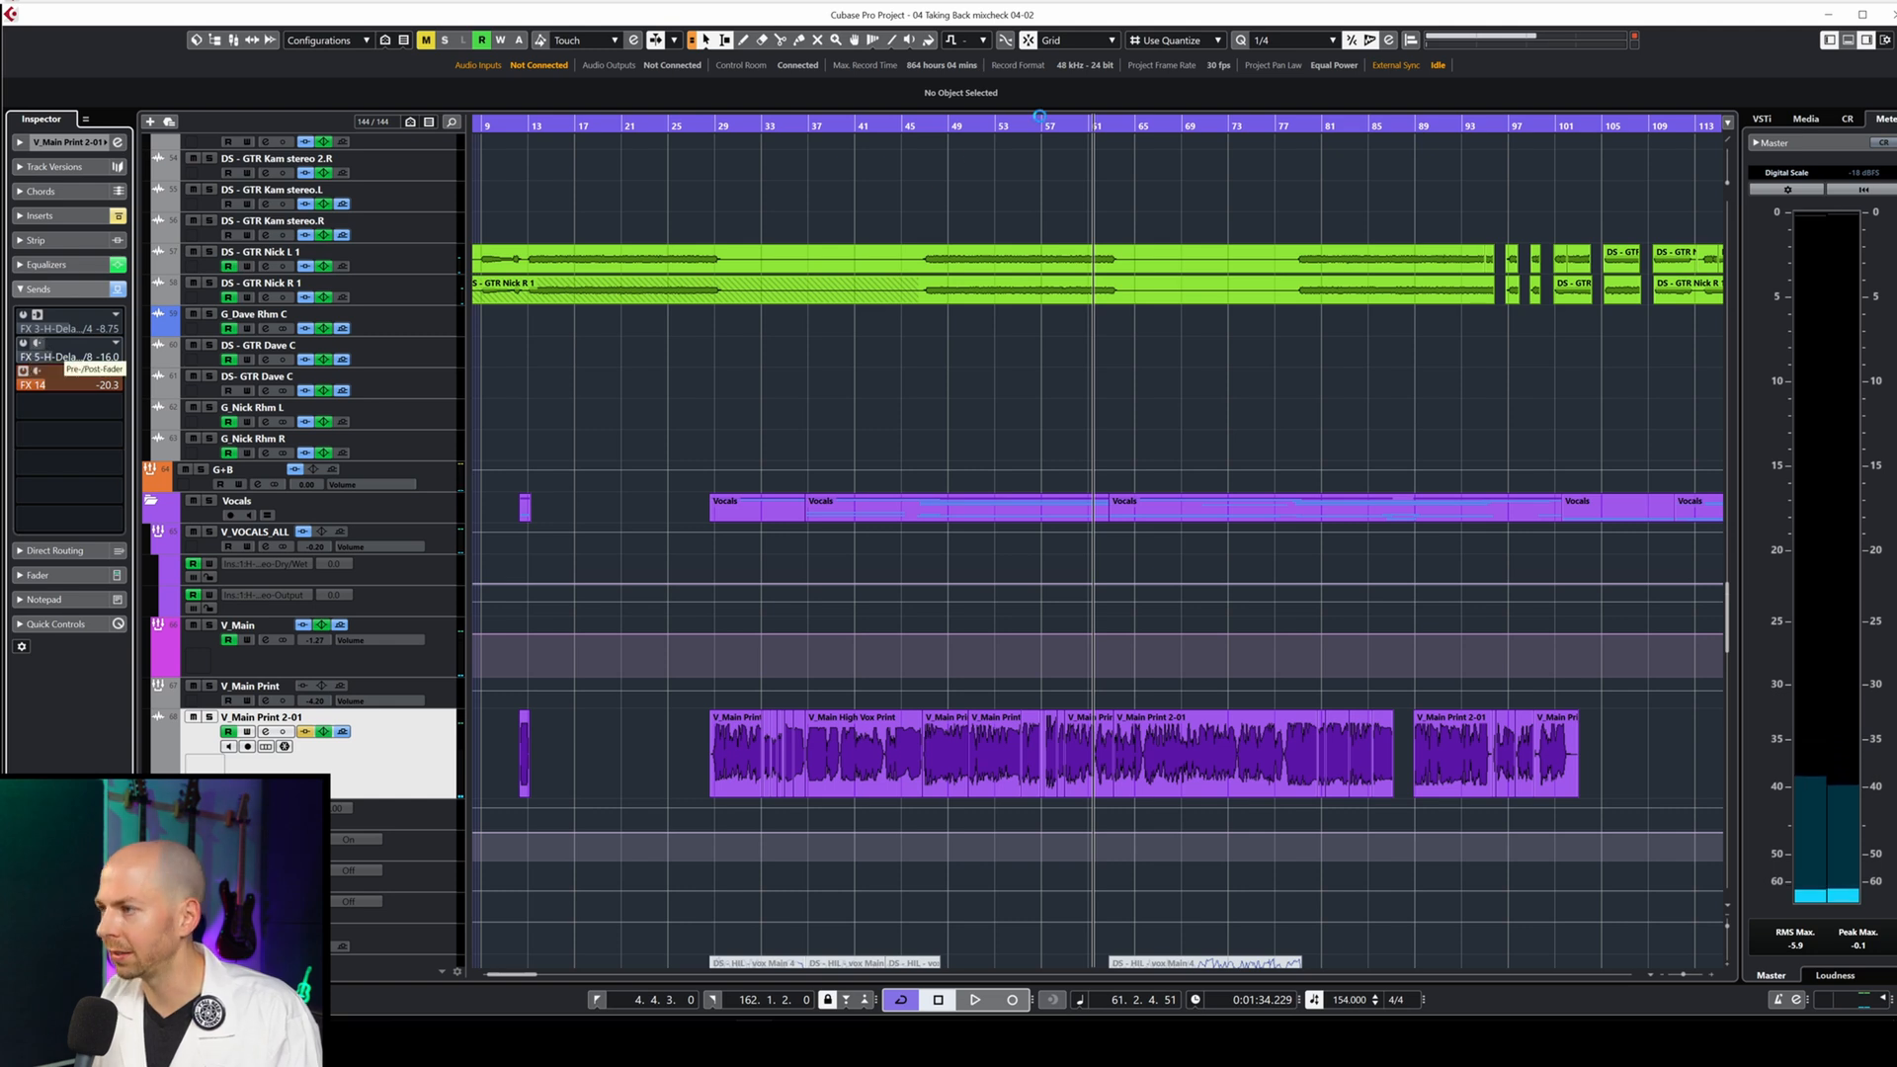
# Play the verse in the full mix and toggle the vocal's sends bypass to compare it with and without the delays.
pyautogui.click(805, 125)
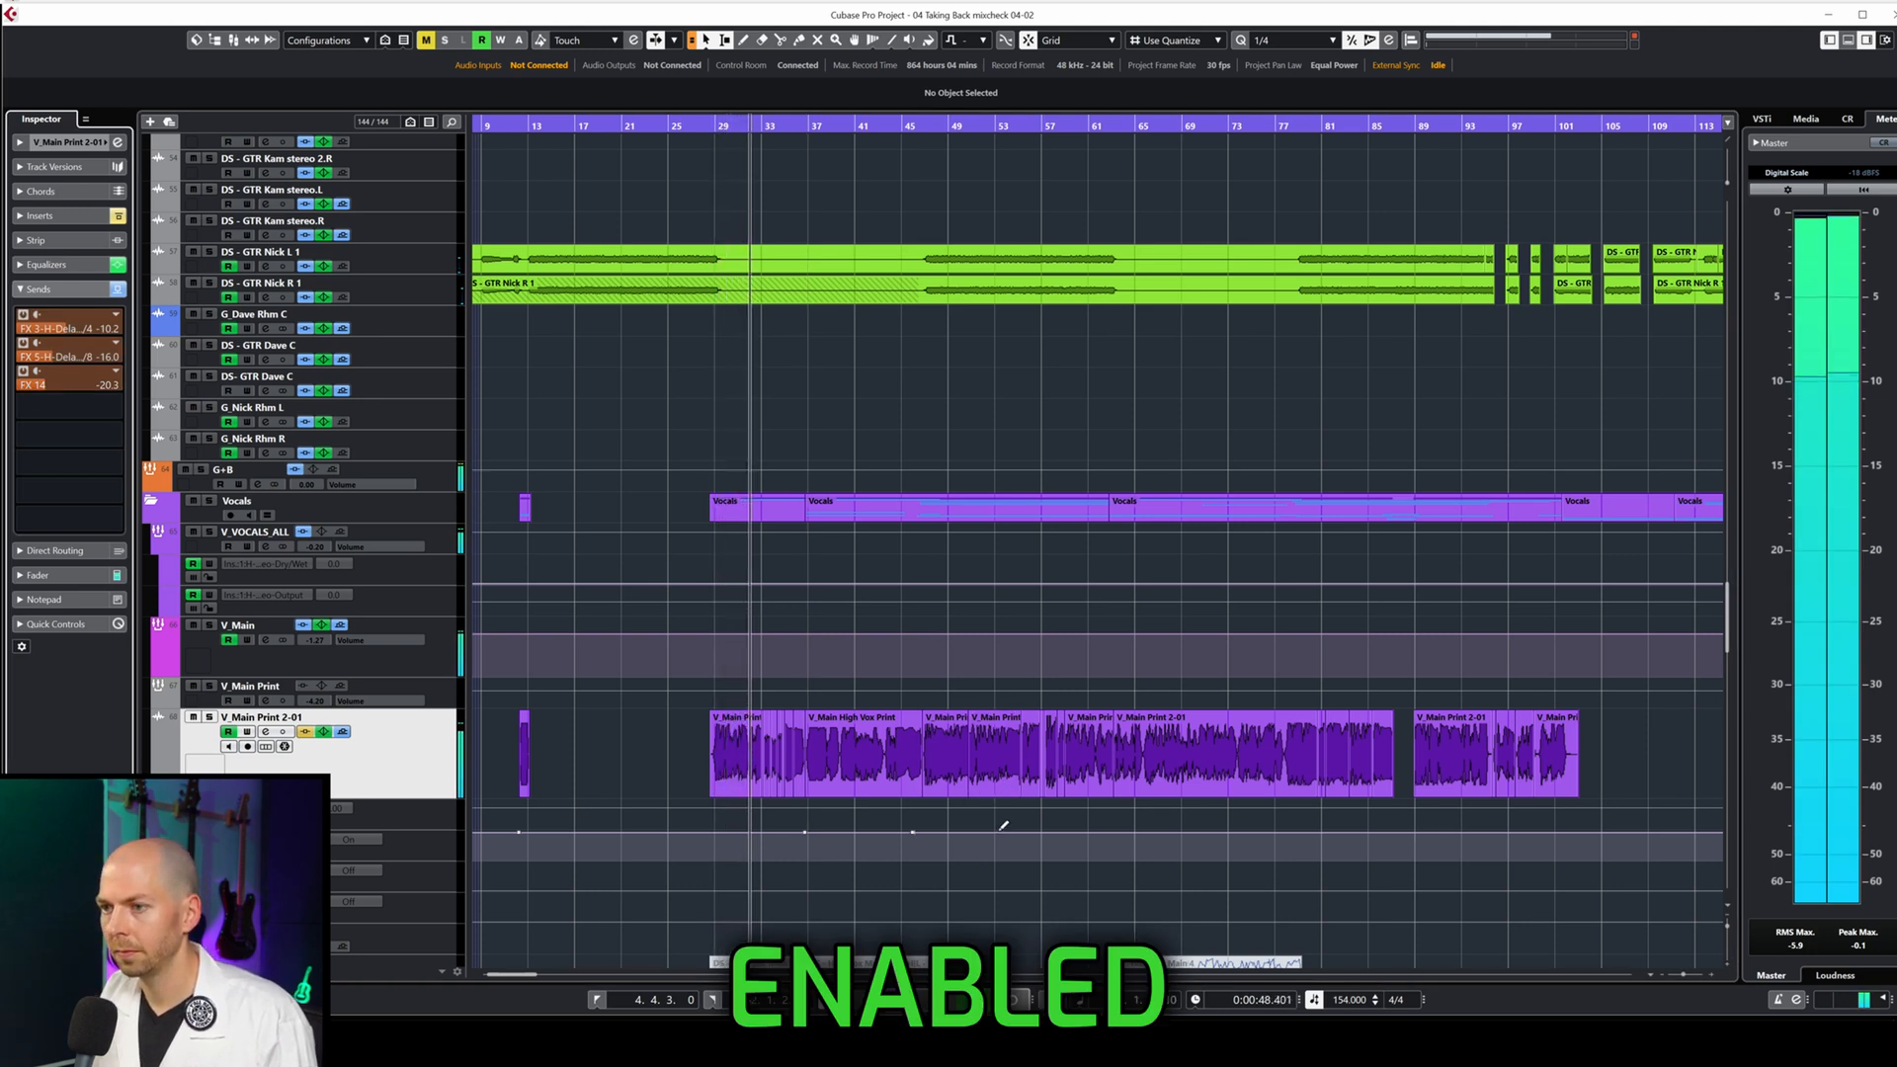
pyautogui.click(119, 293)
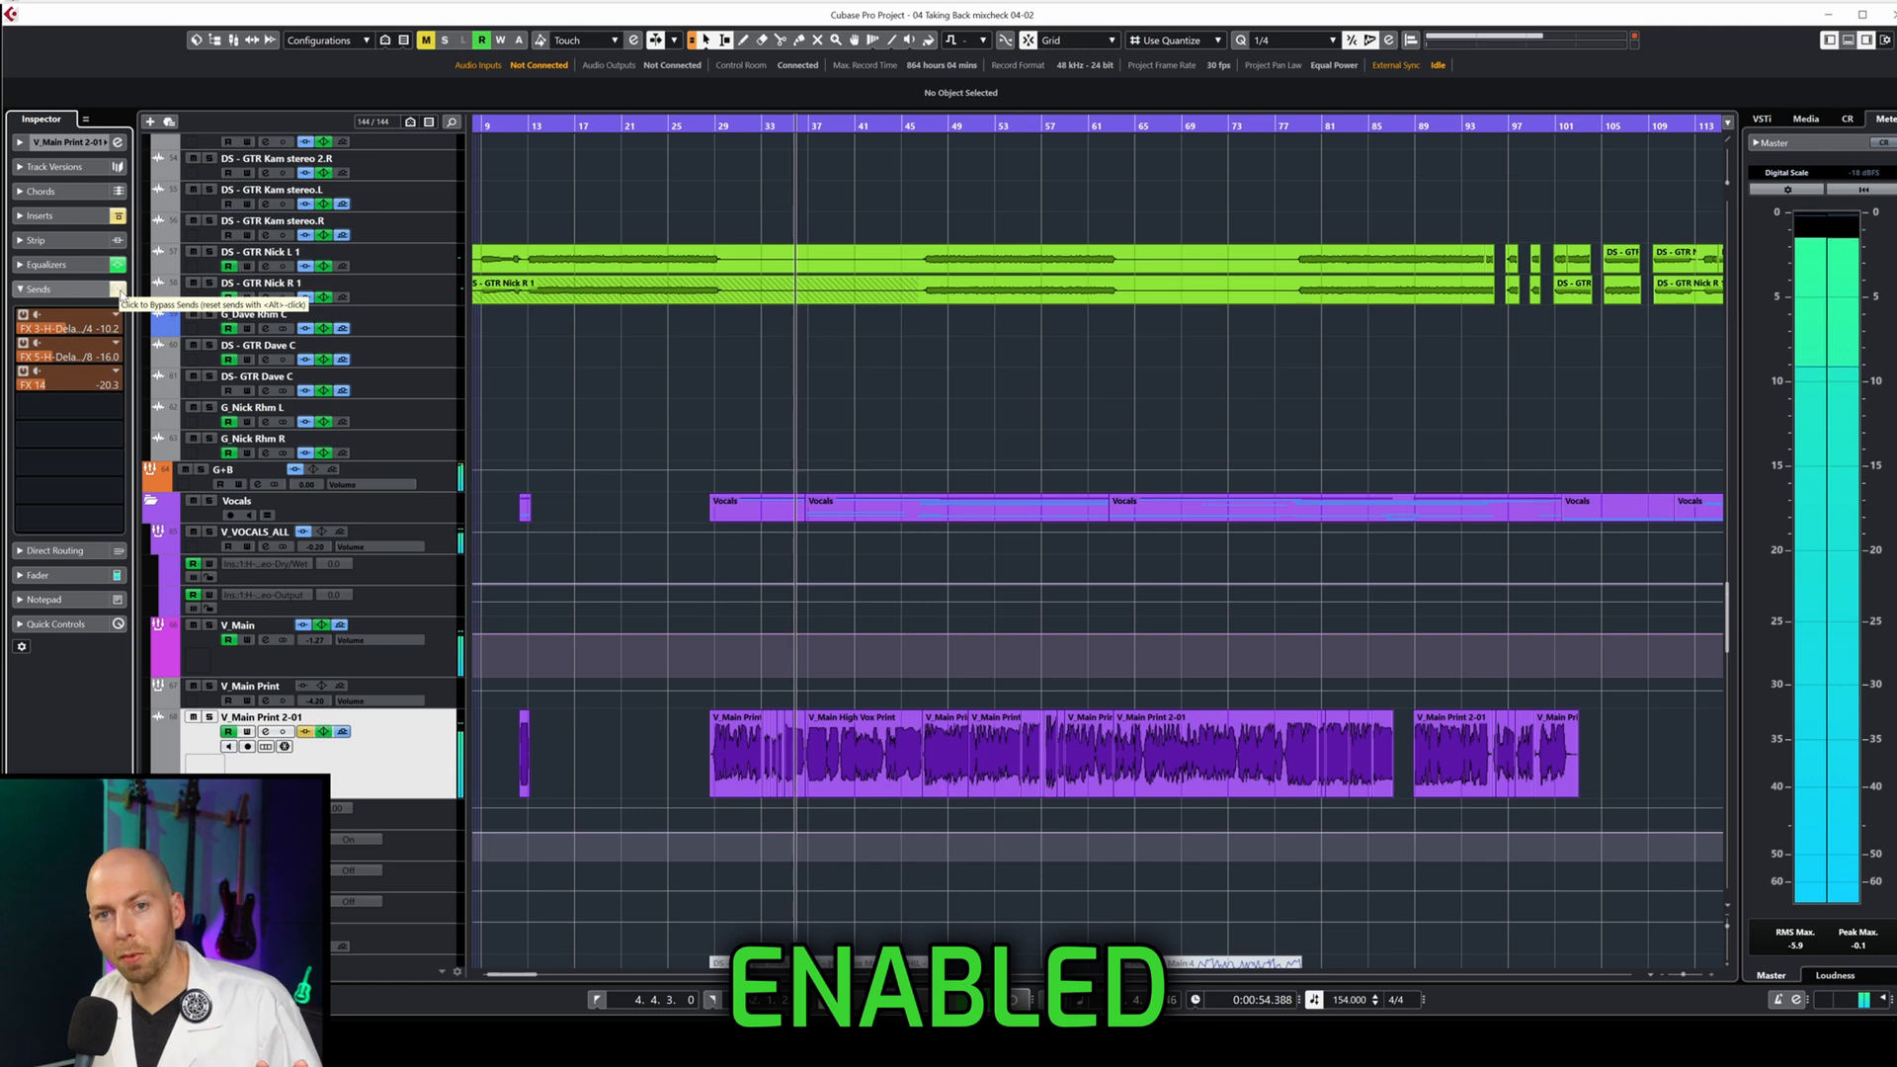
pyautogui.click(119, 293)
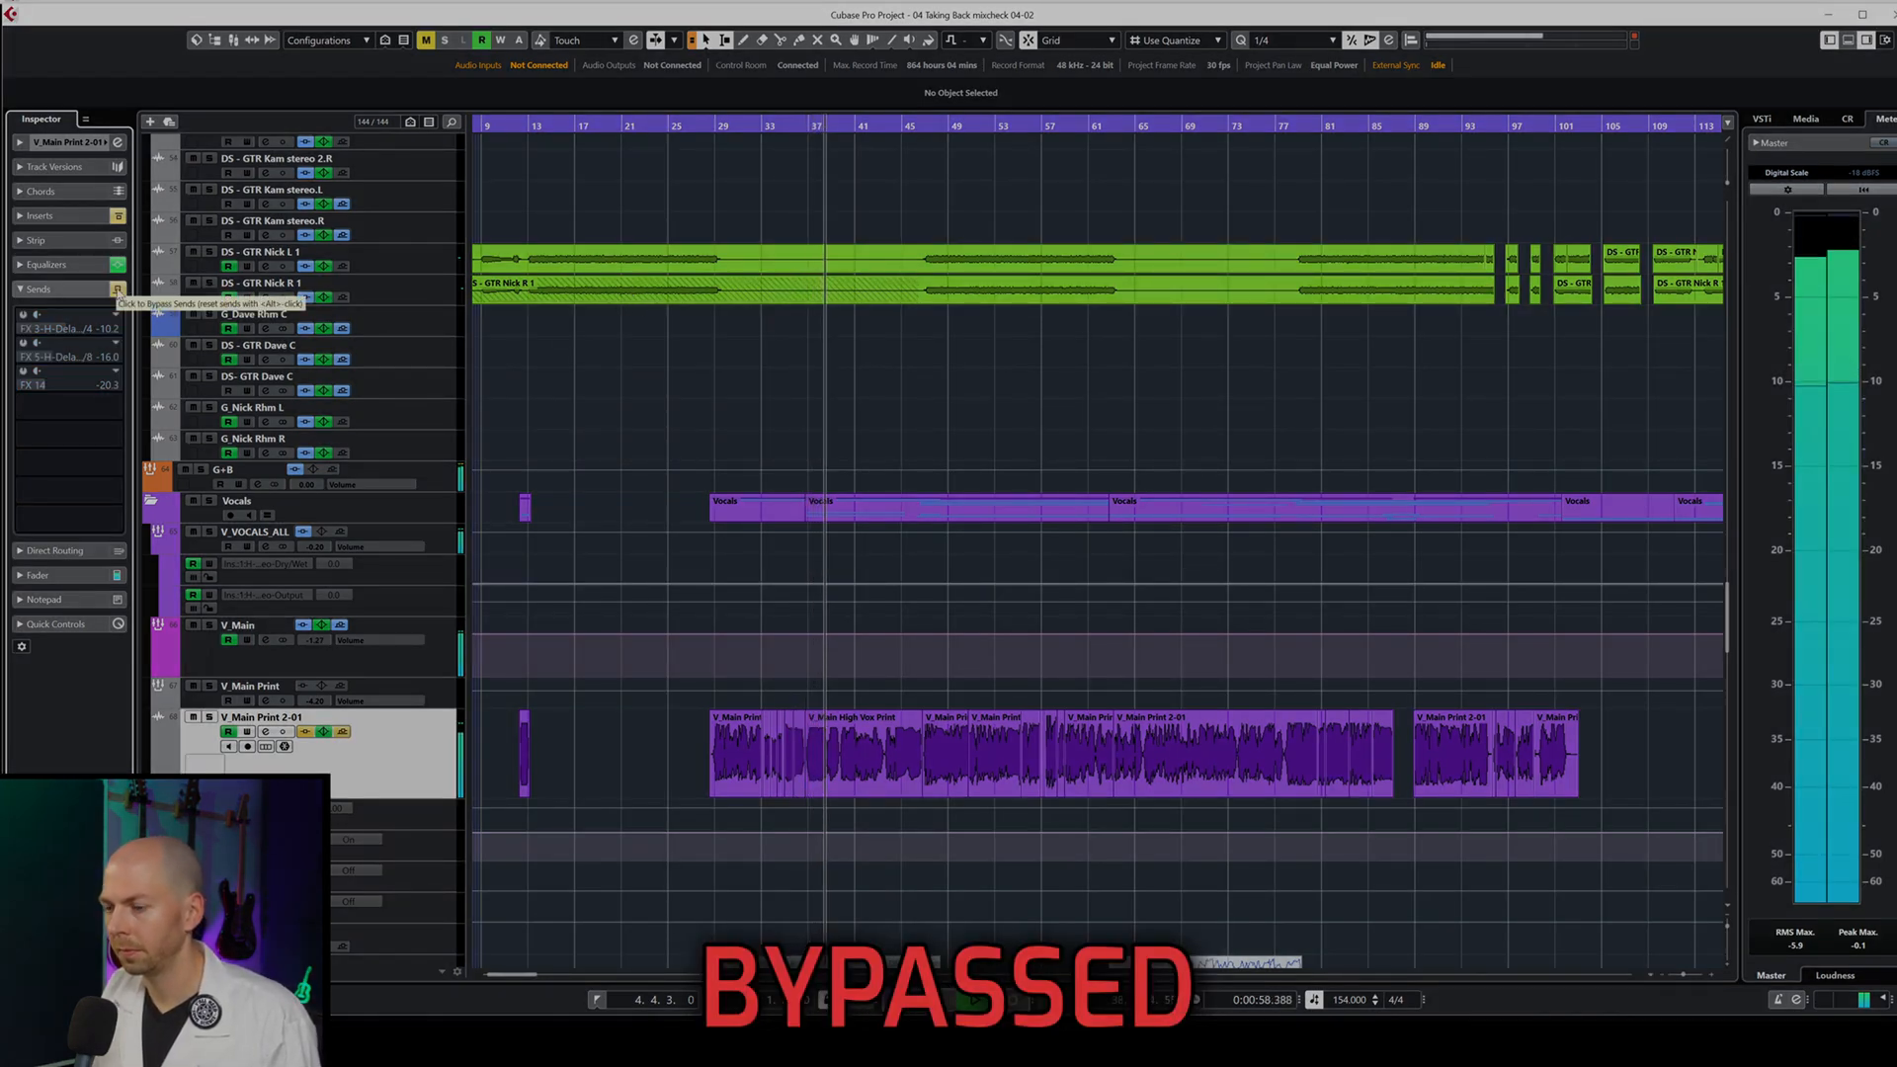
pyautogui.click(120, 293)
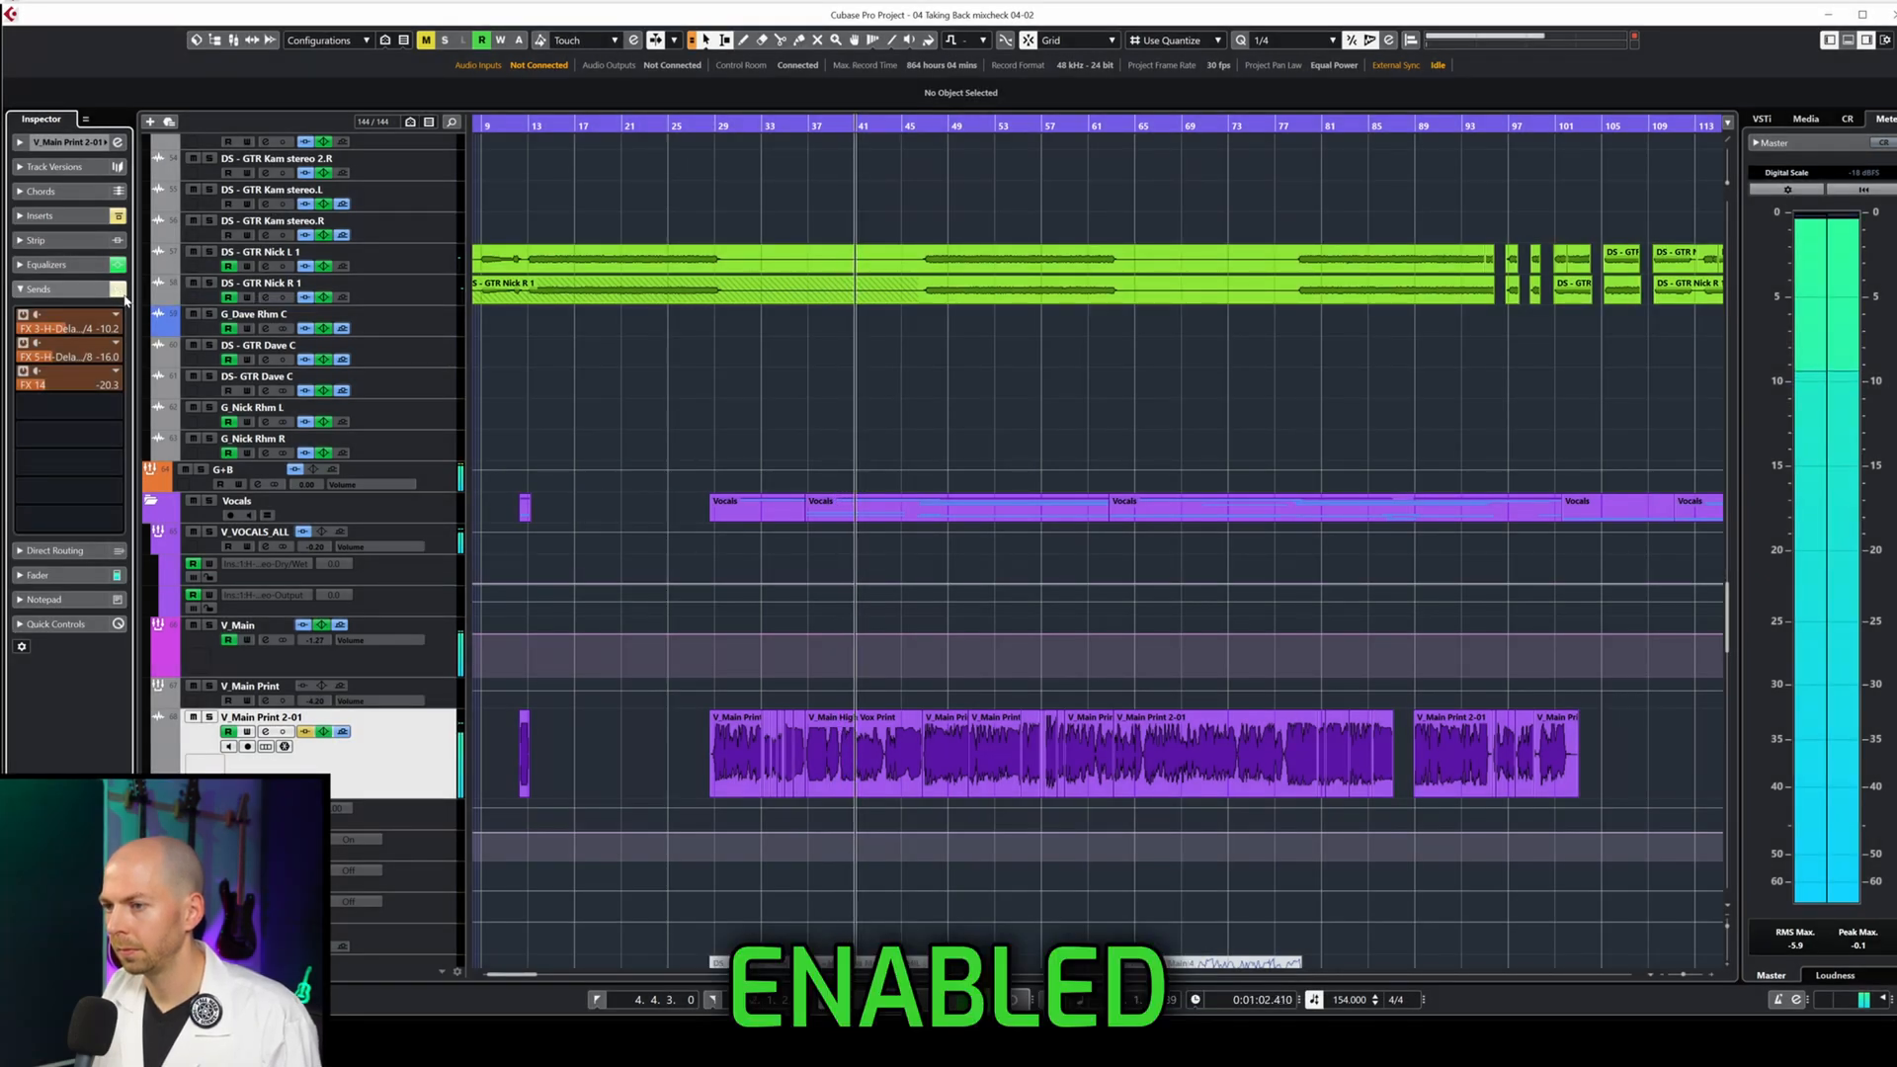
pyautogui.click(122, 293)
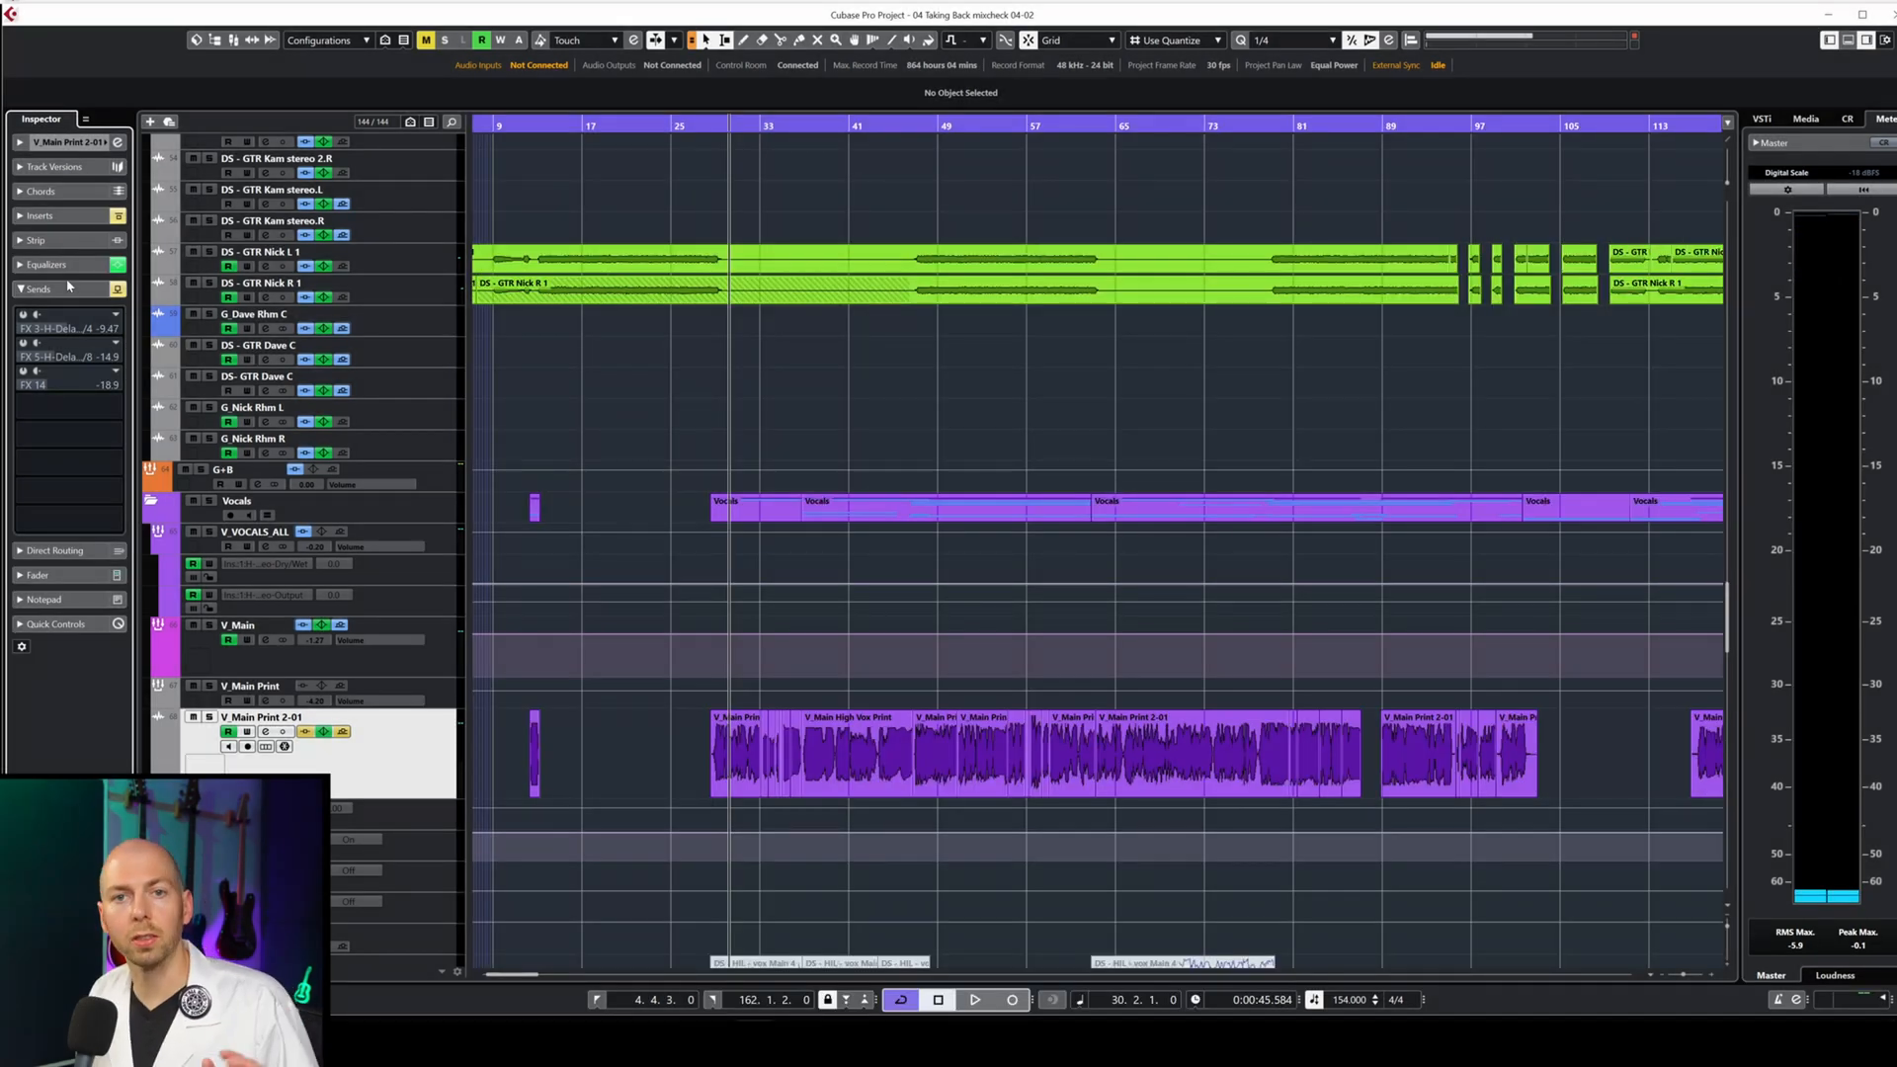
# Solo V_Main Print 2-01 and play it, switching all its sends on and off to compare the dry and delayed vocal.
pyautogui.press('s')
pyautogui.press('space')
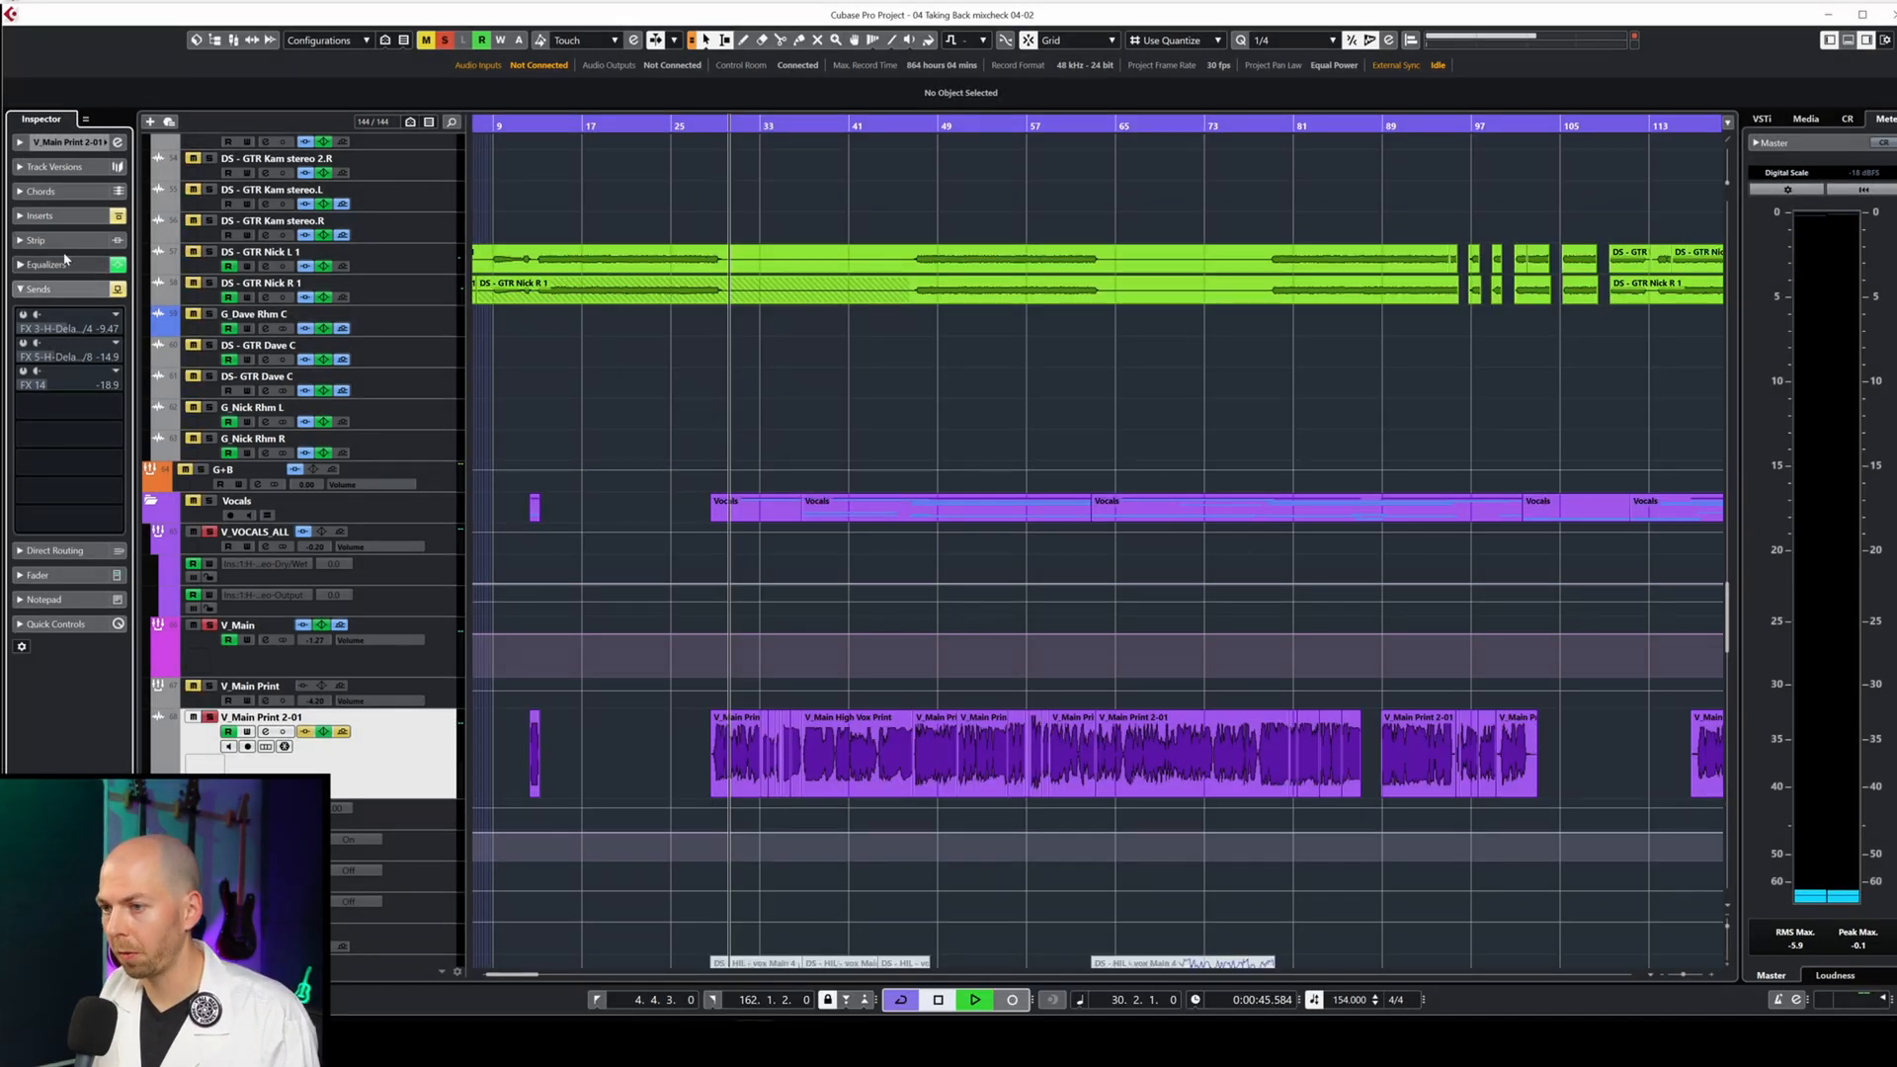
pyautogui.click(118, 291)
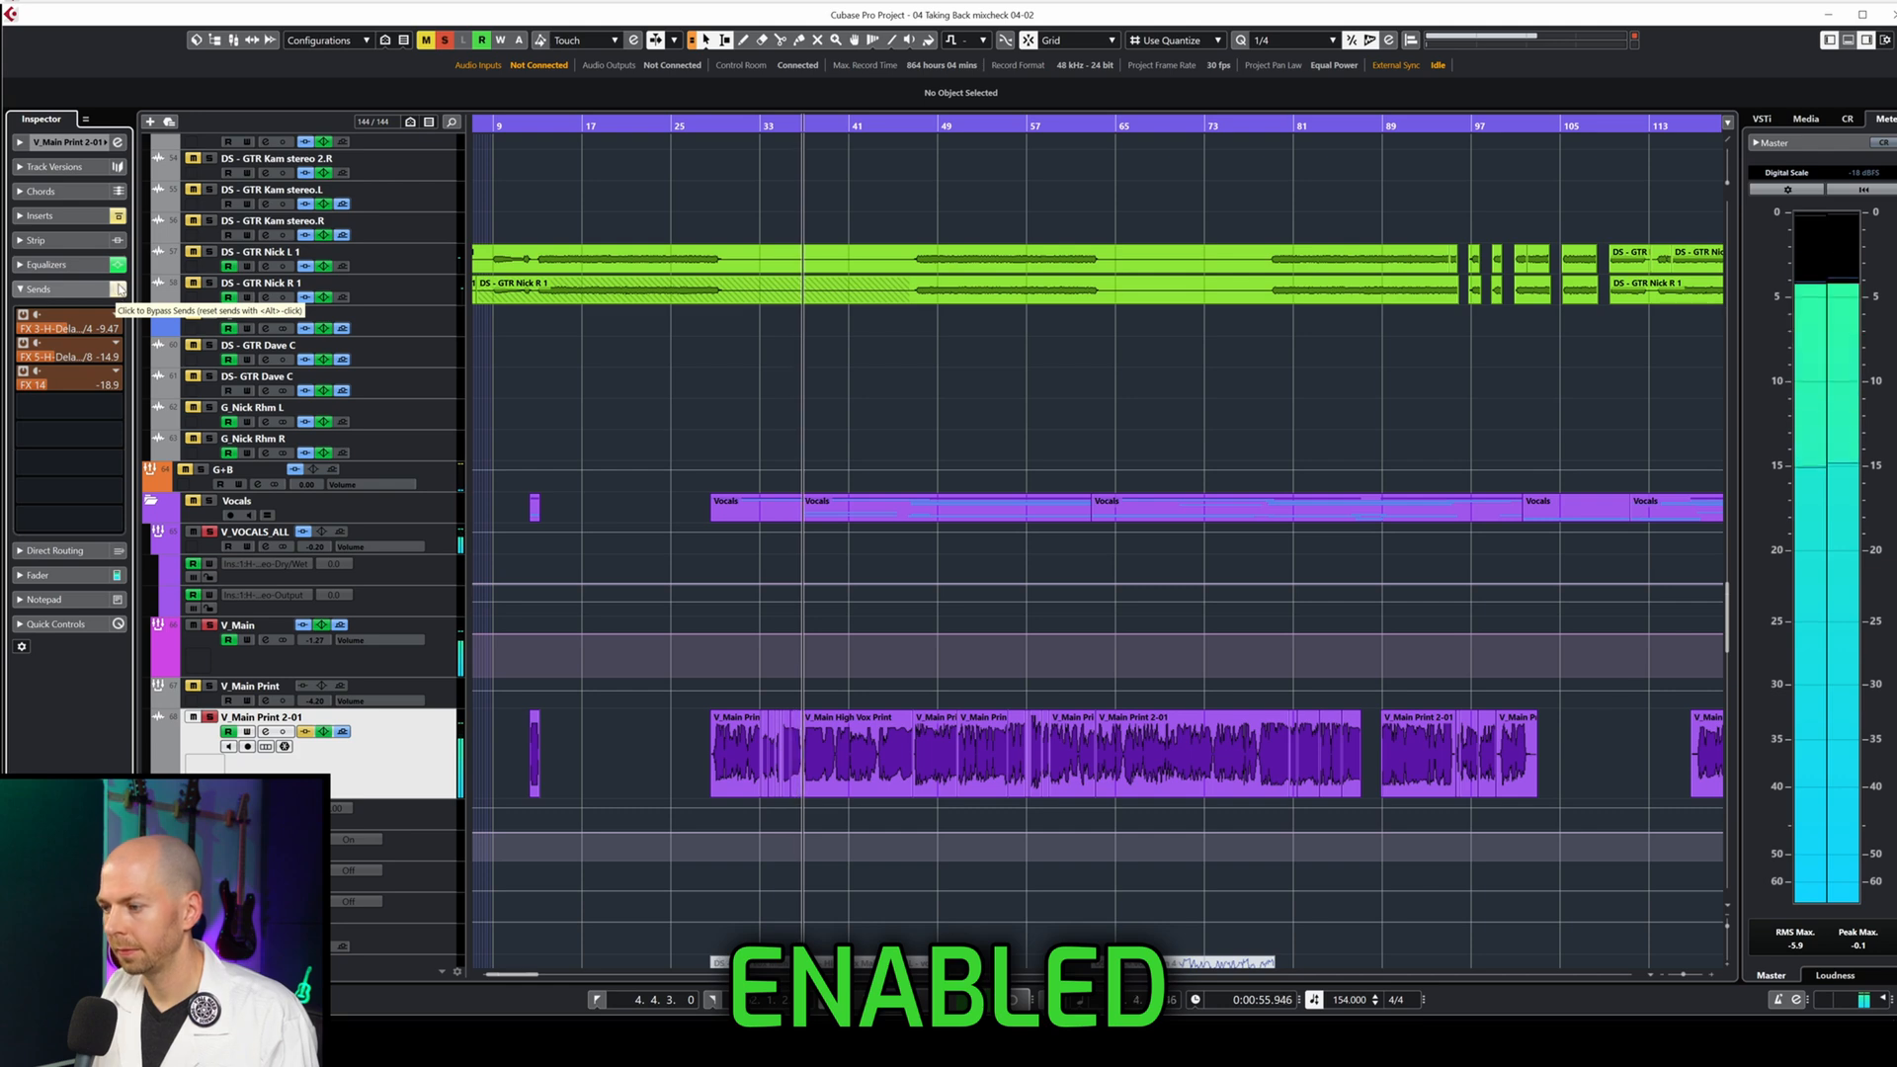
pyautogui.click(119, 291)
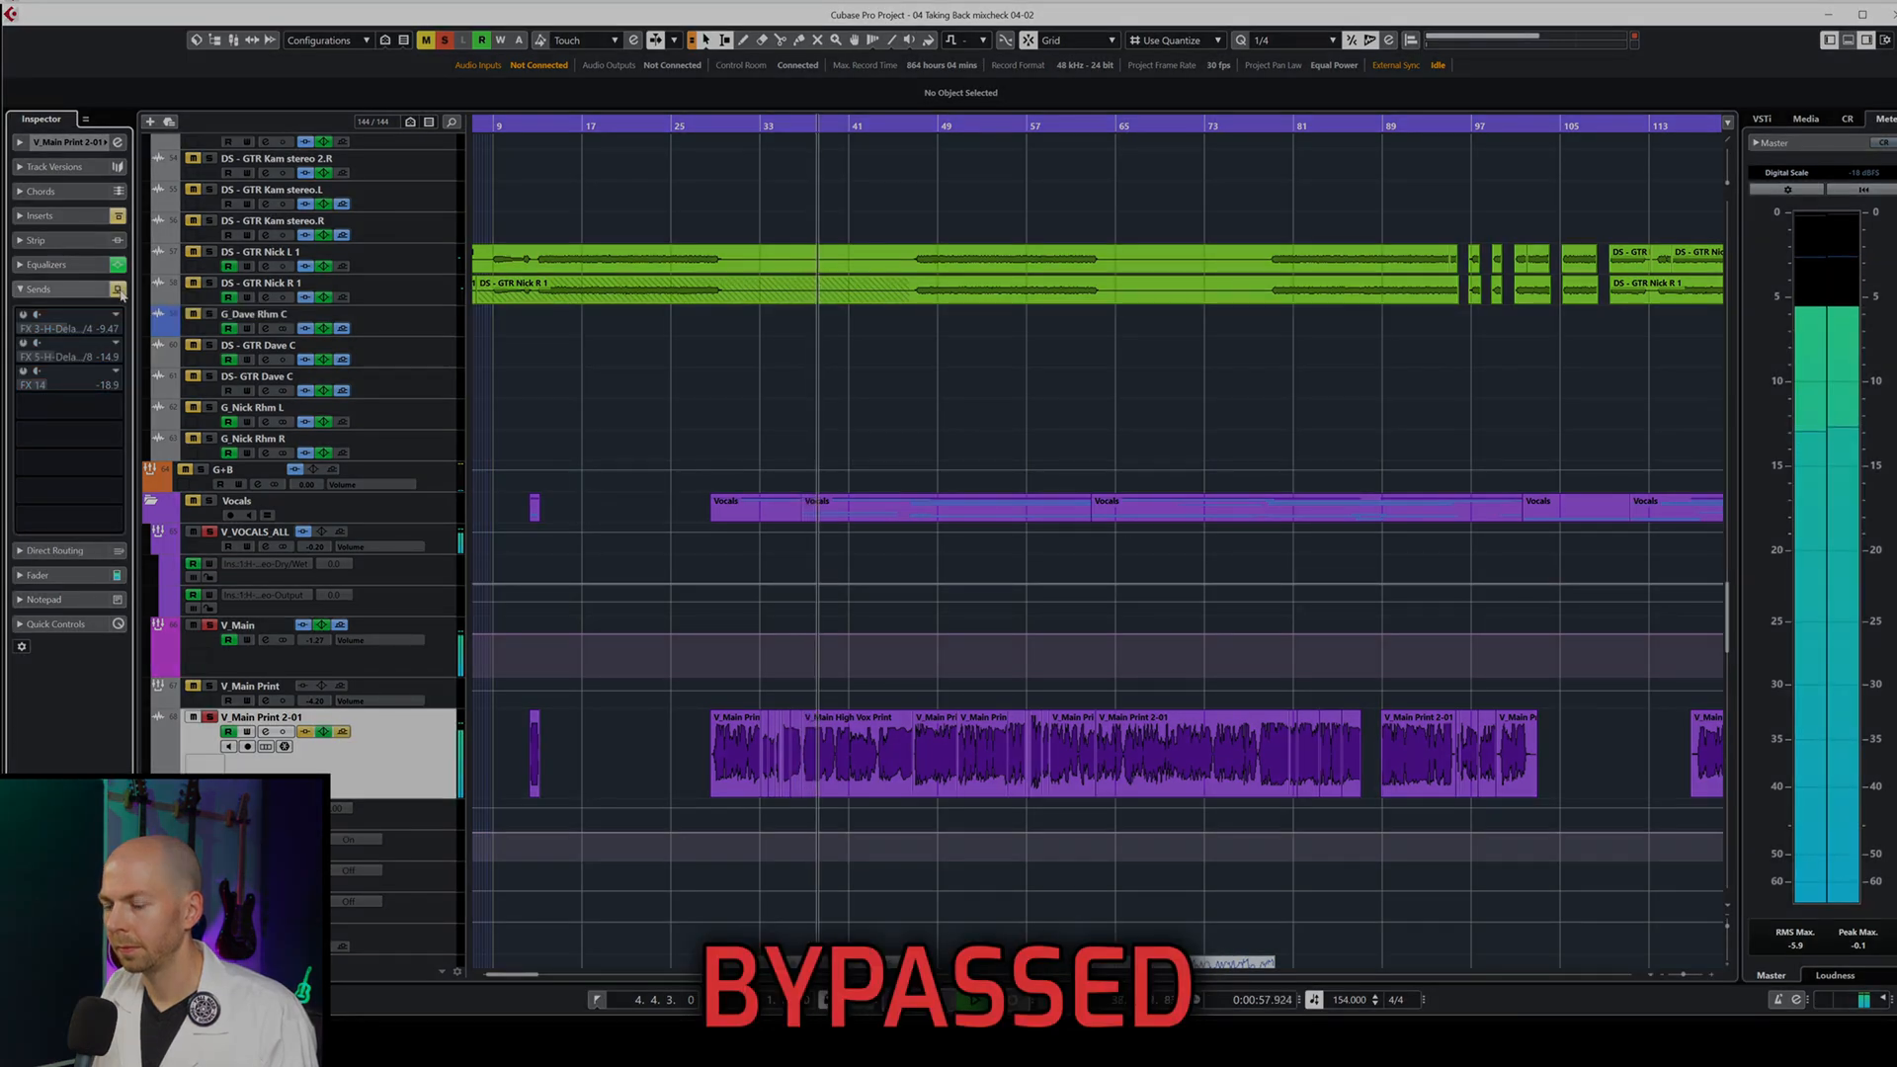
pyautogui.click(118, 290)
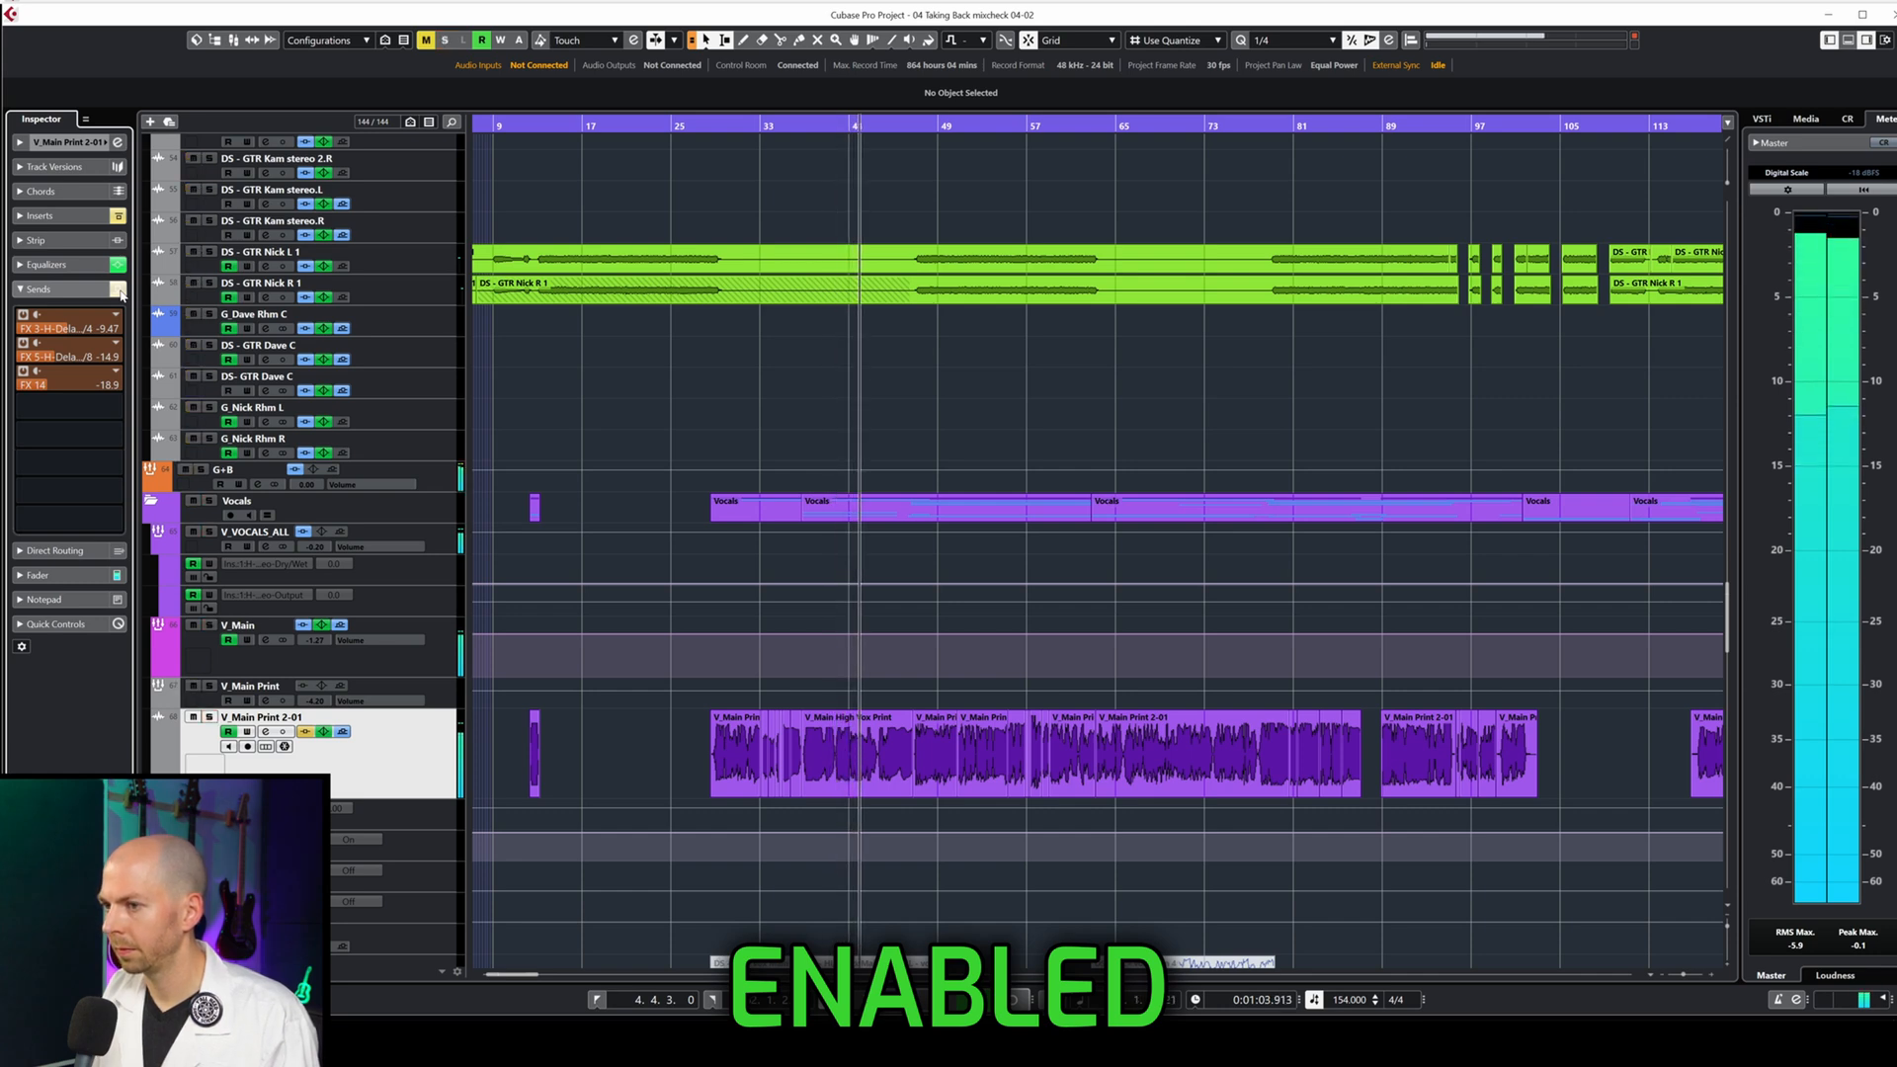
# Compare bypassed and enabled vocal sends in the full mix from about bar 48, leaving the sends enabled.
pyautogui.click(118, 290)
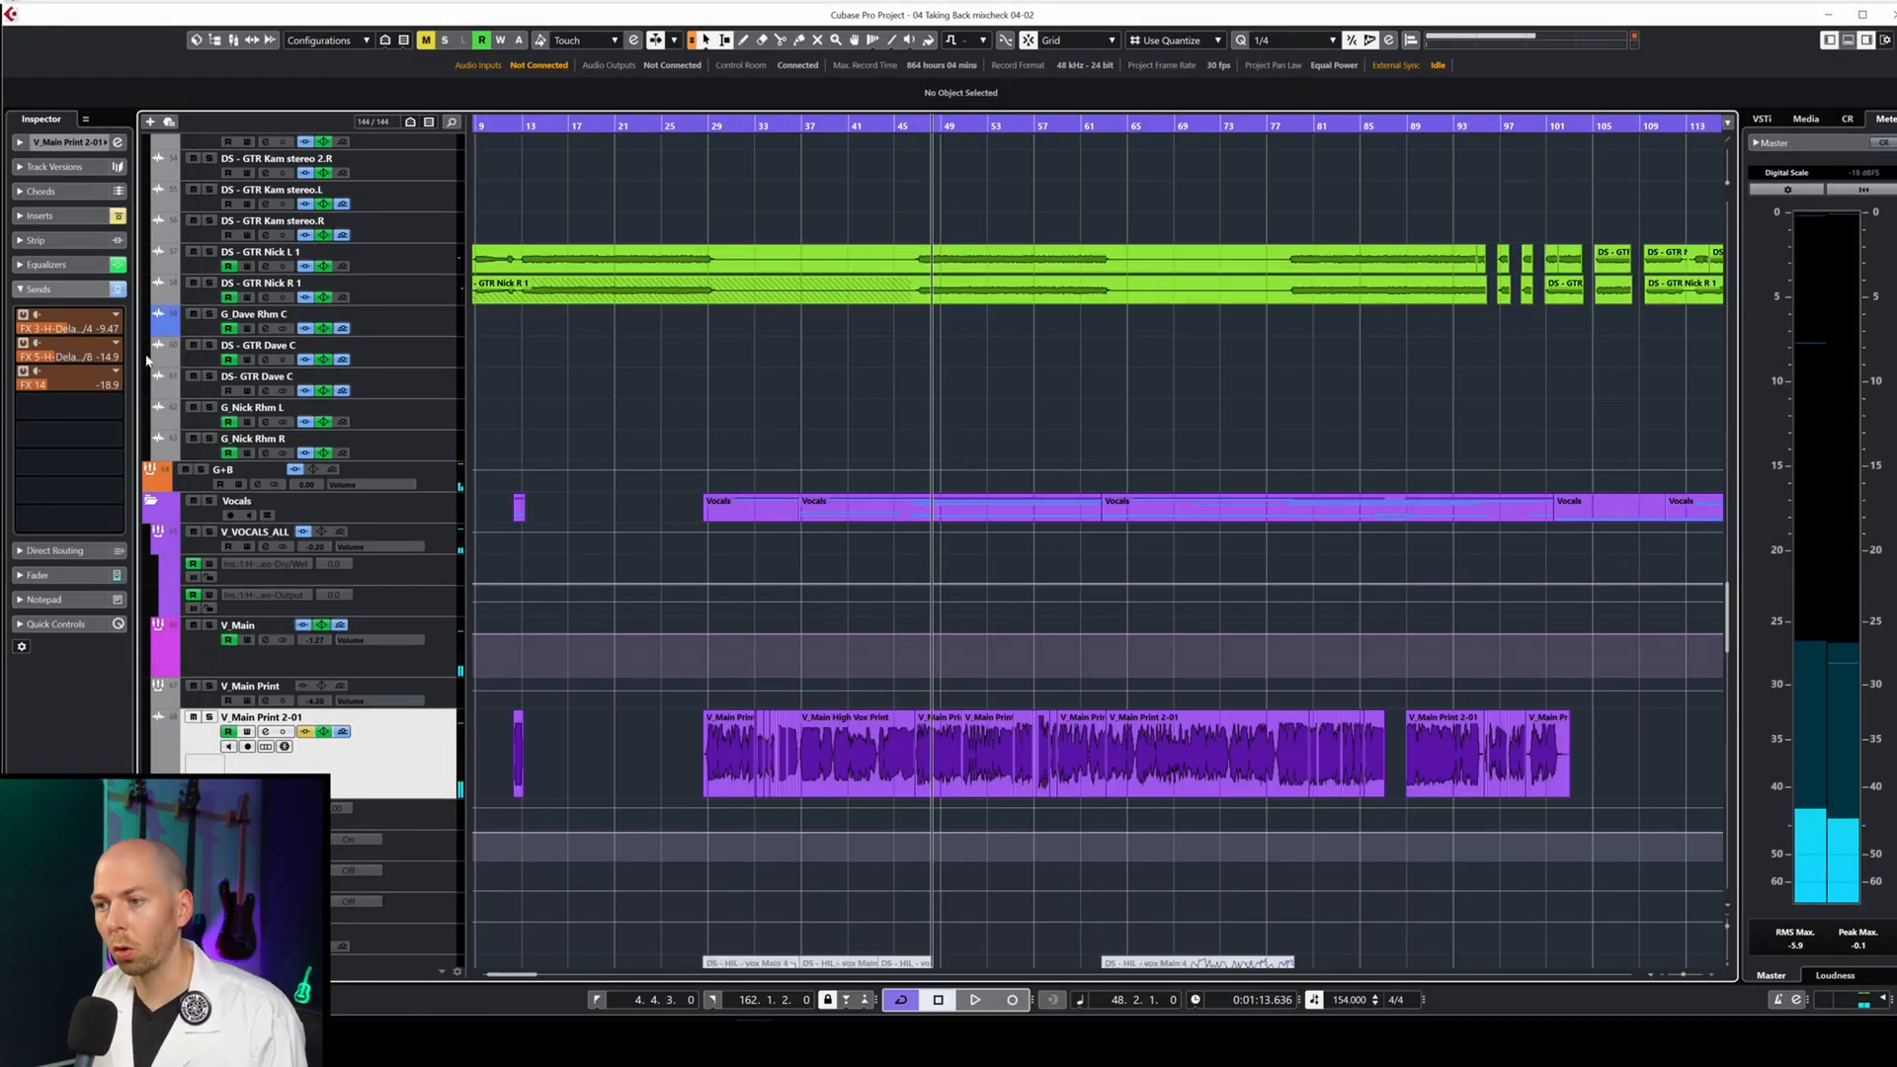
pyautogui.press('space')
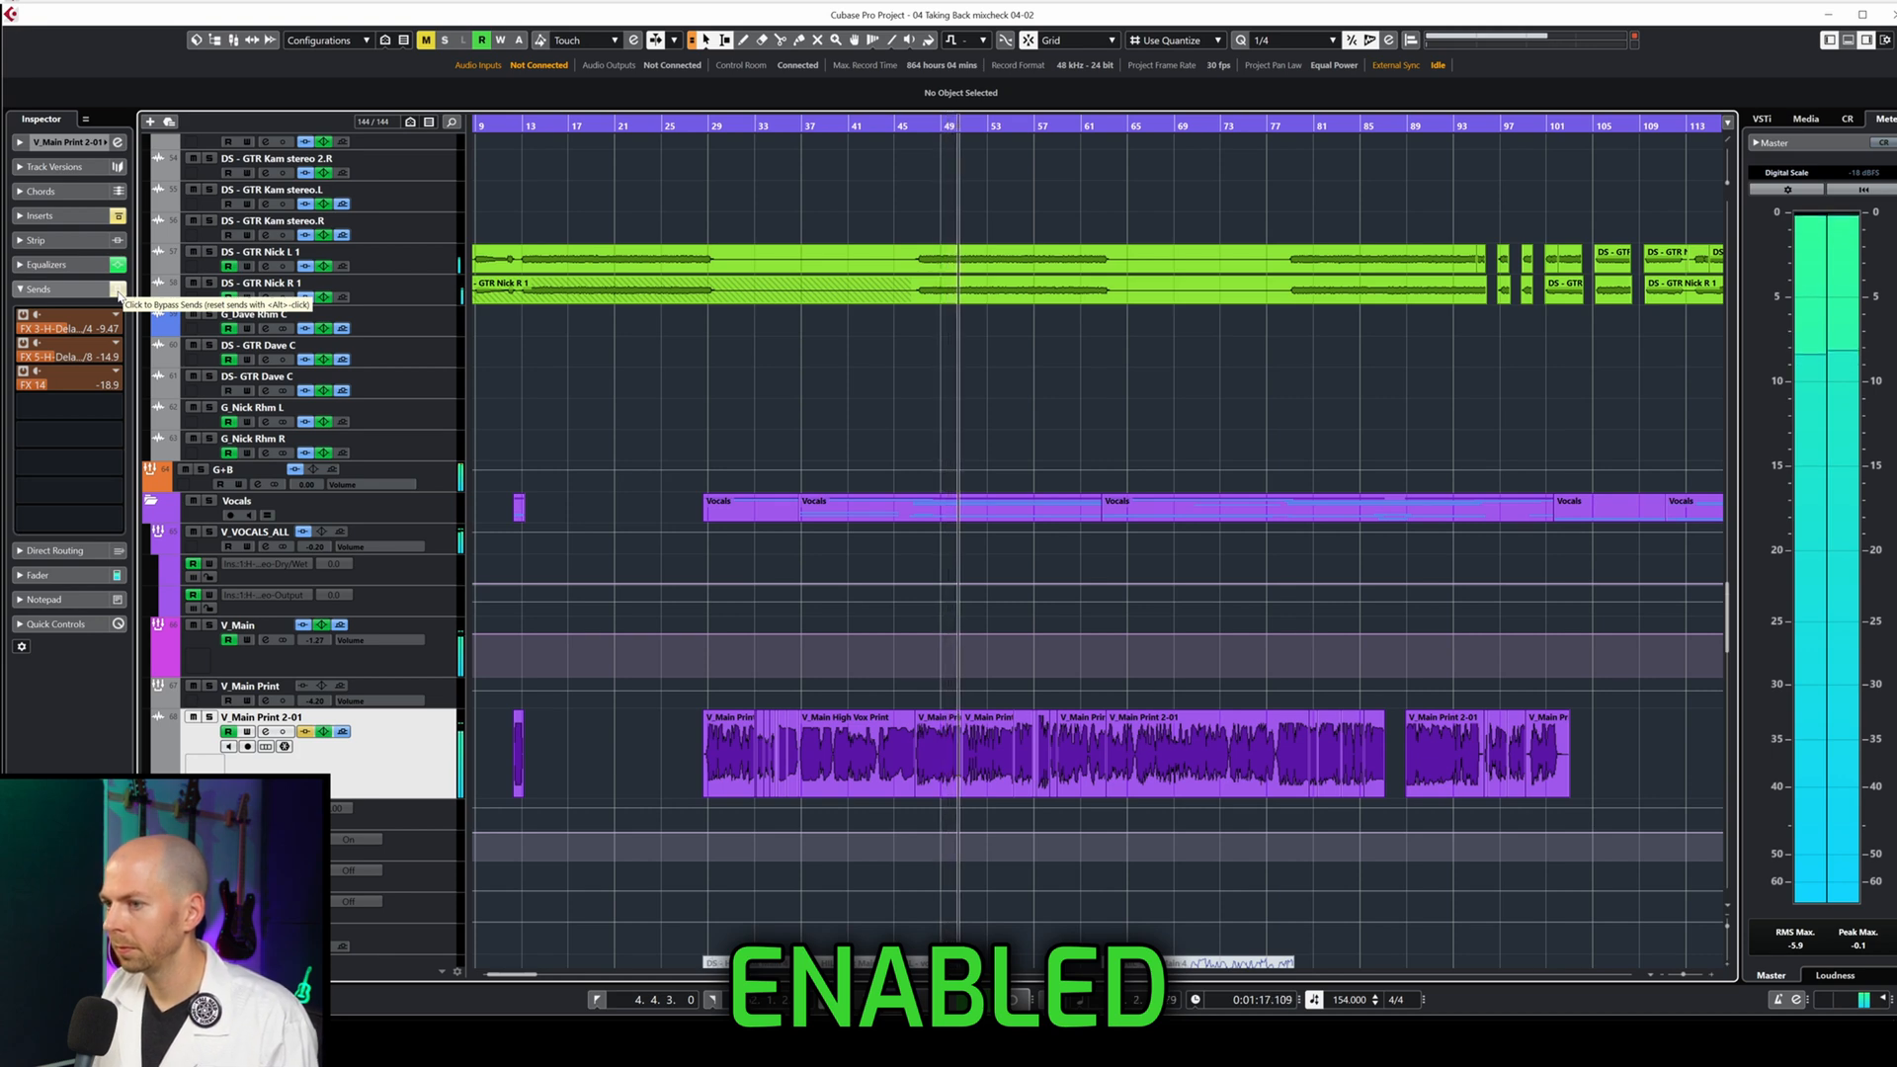
pyautogui.click(118, 292)
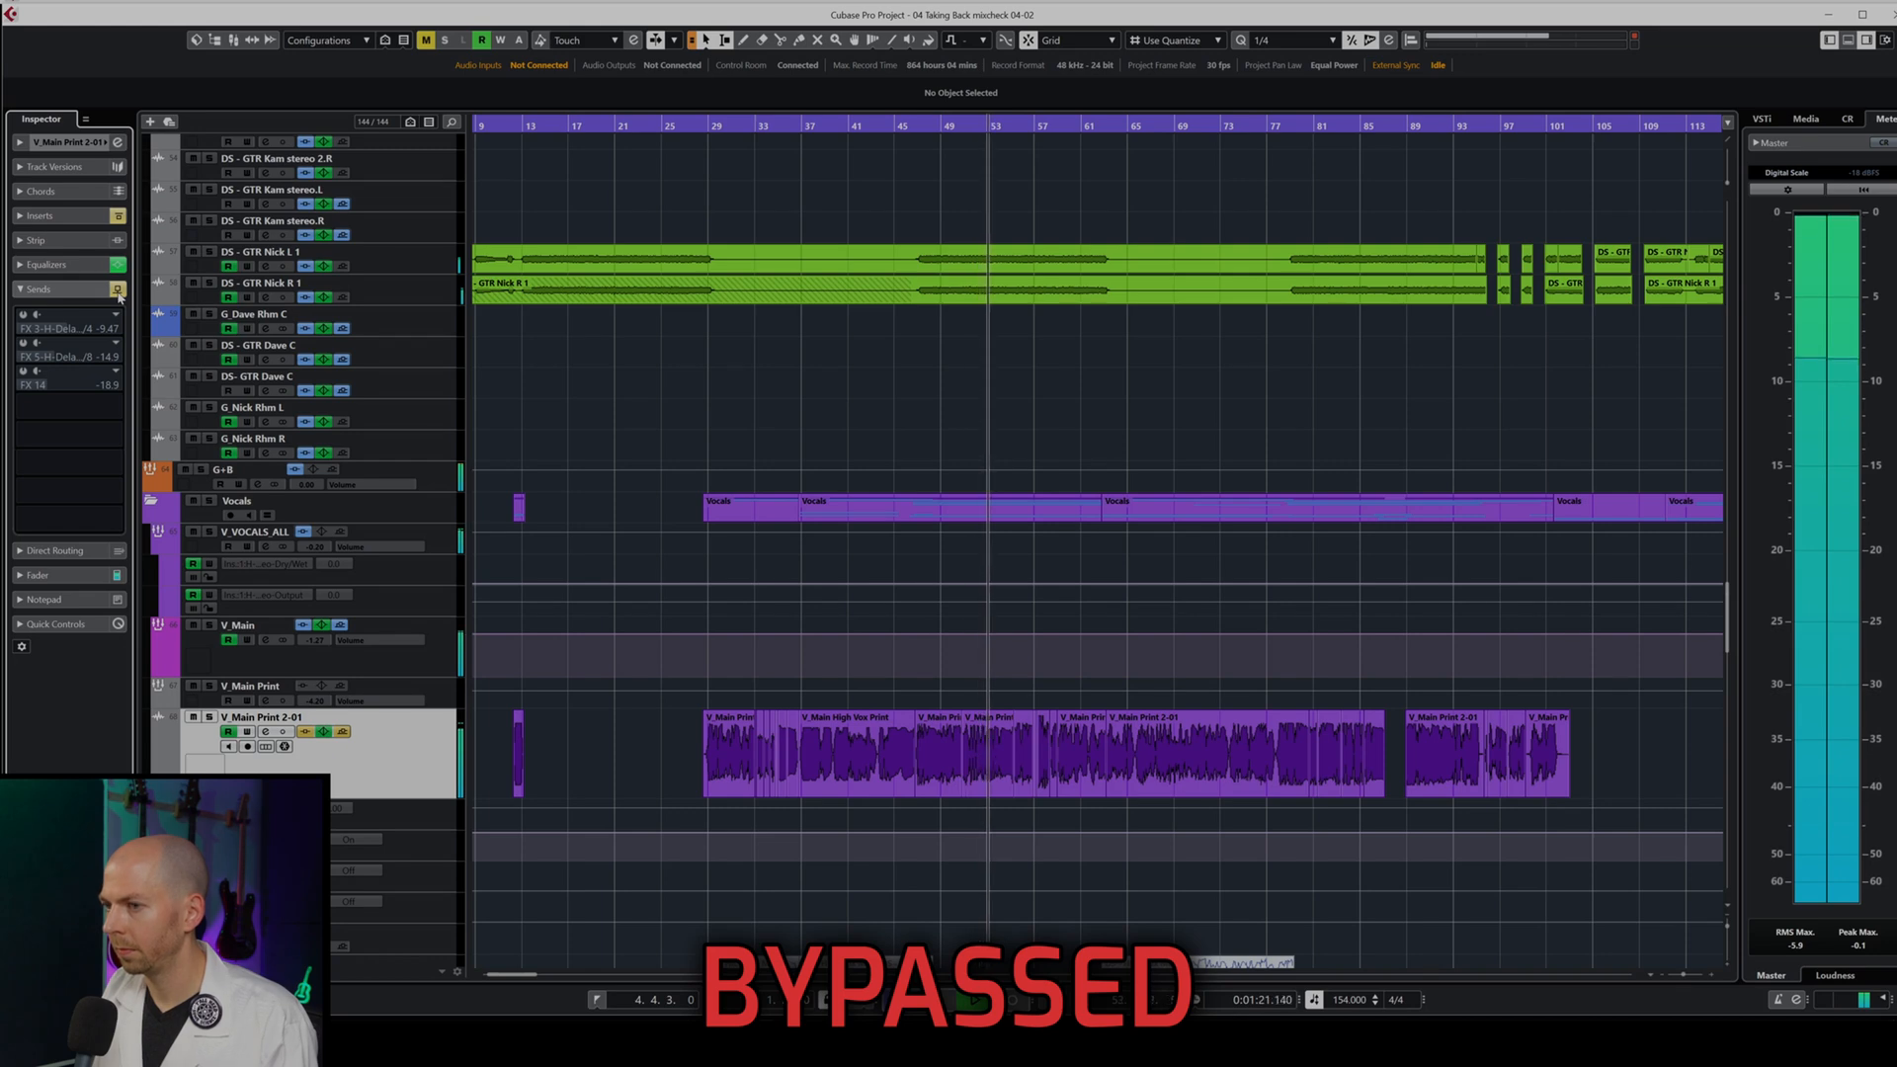
pyautogui.click(117, 292)
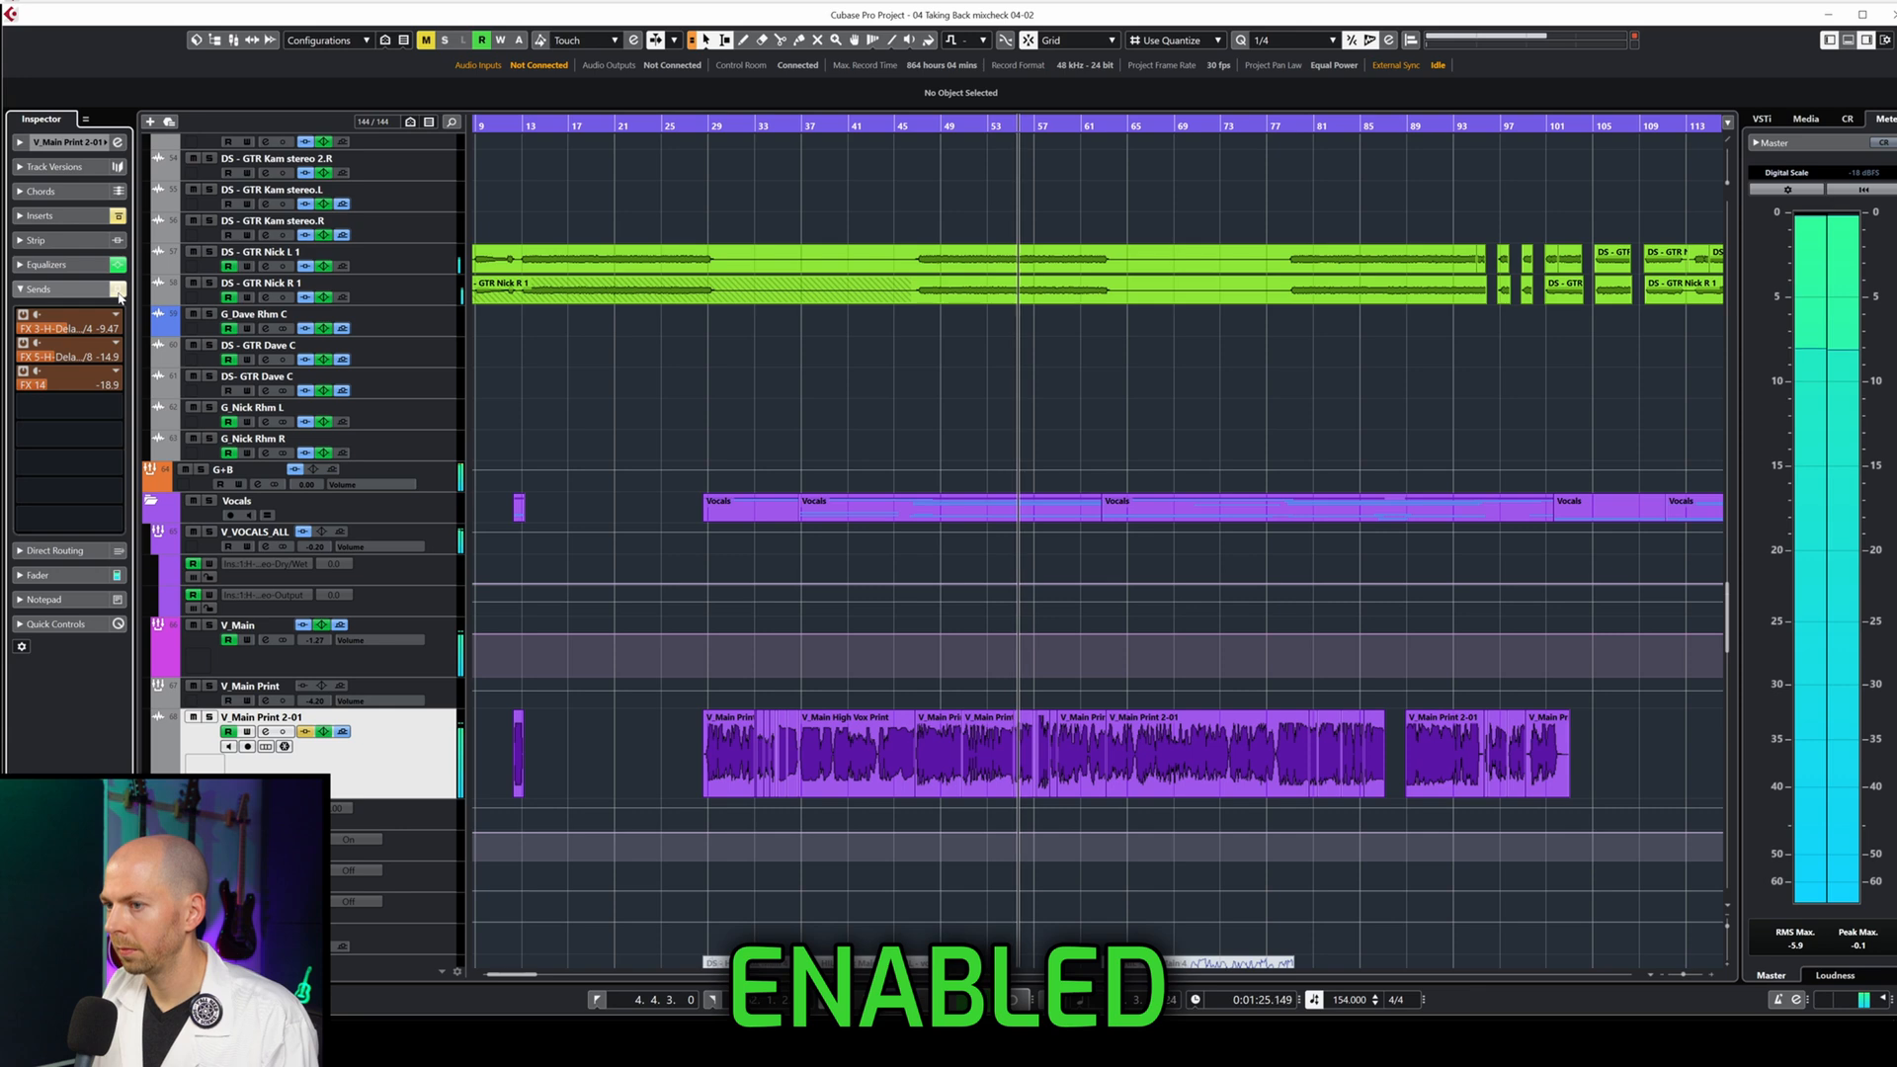
pyautogui.click(117, 291)
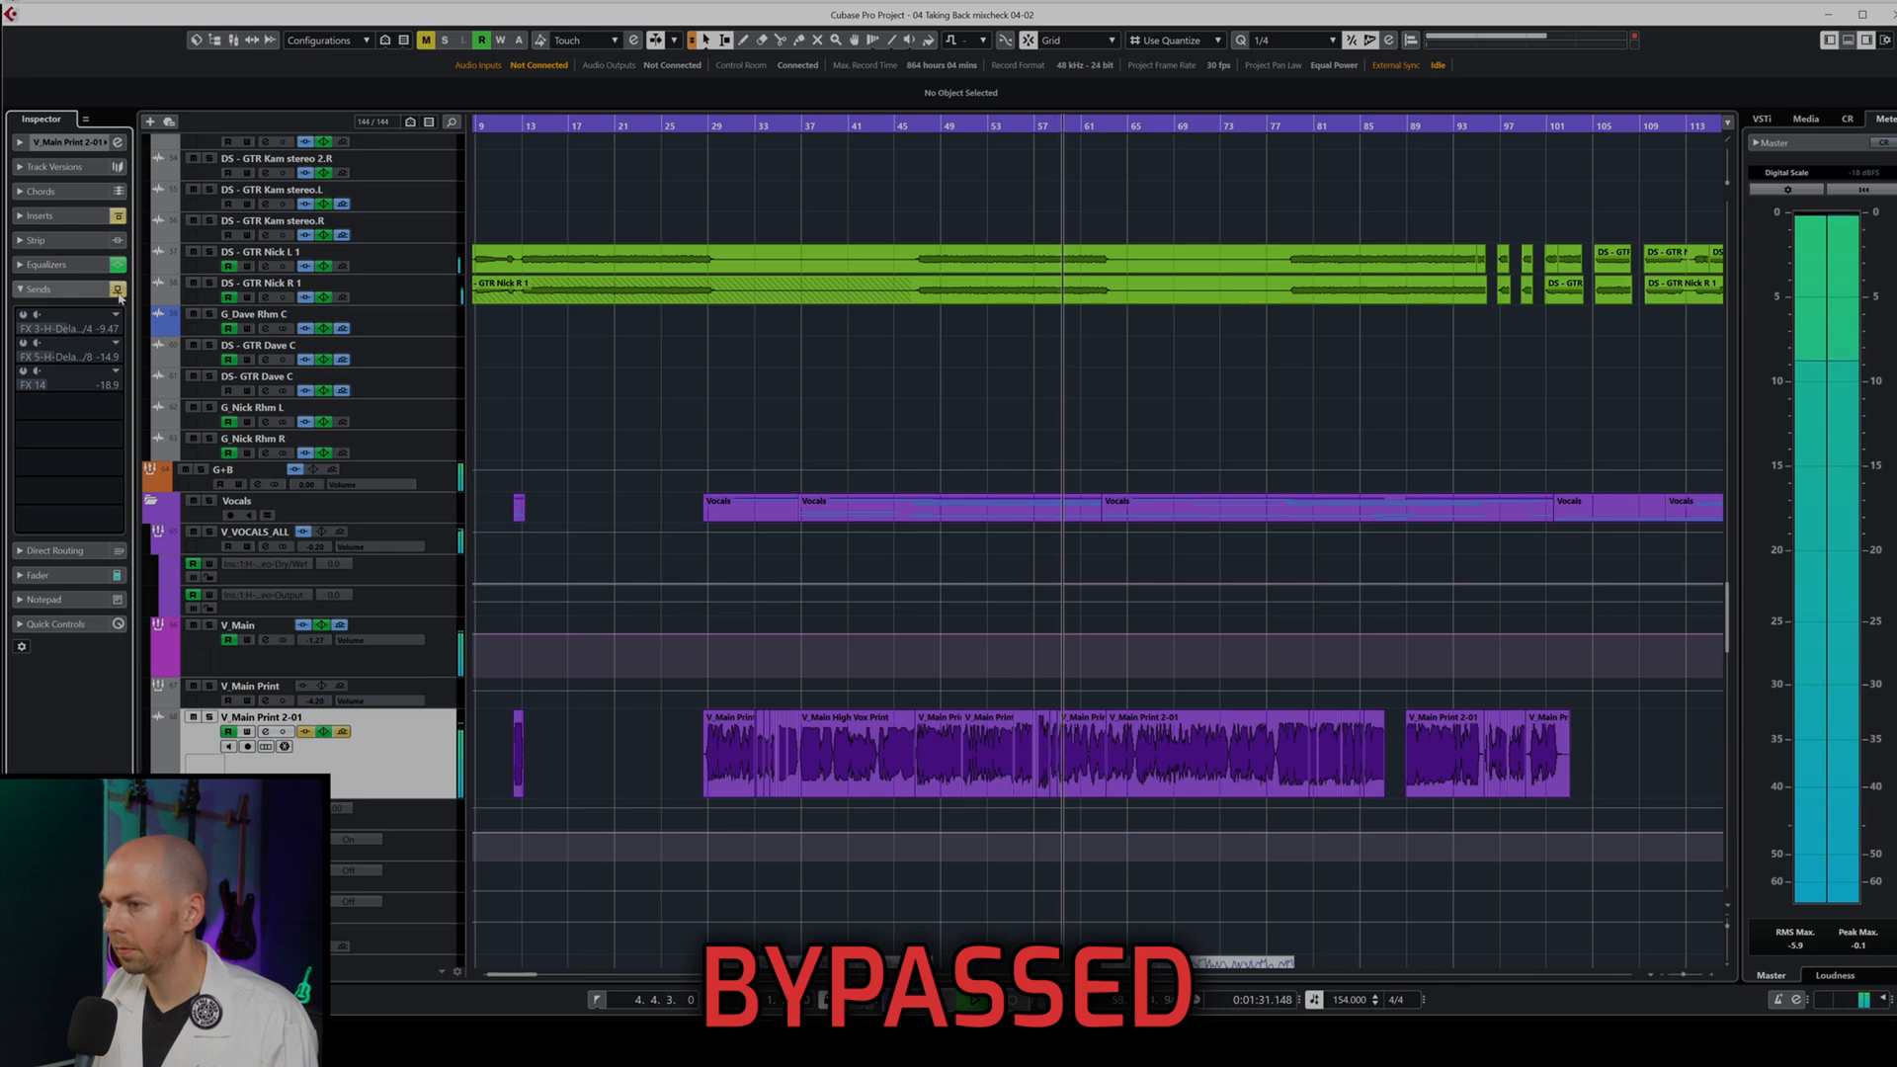
pyautogui.click(118, 292)
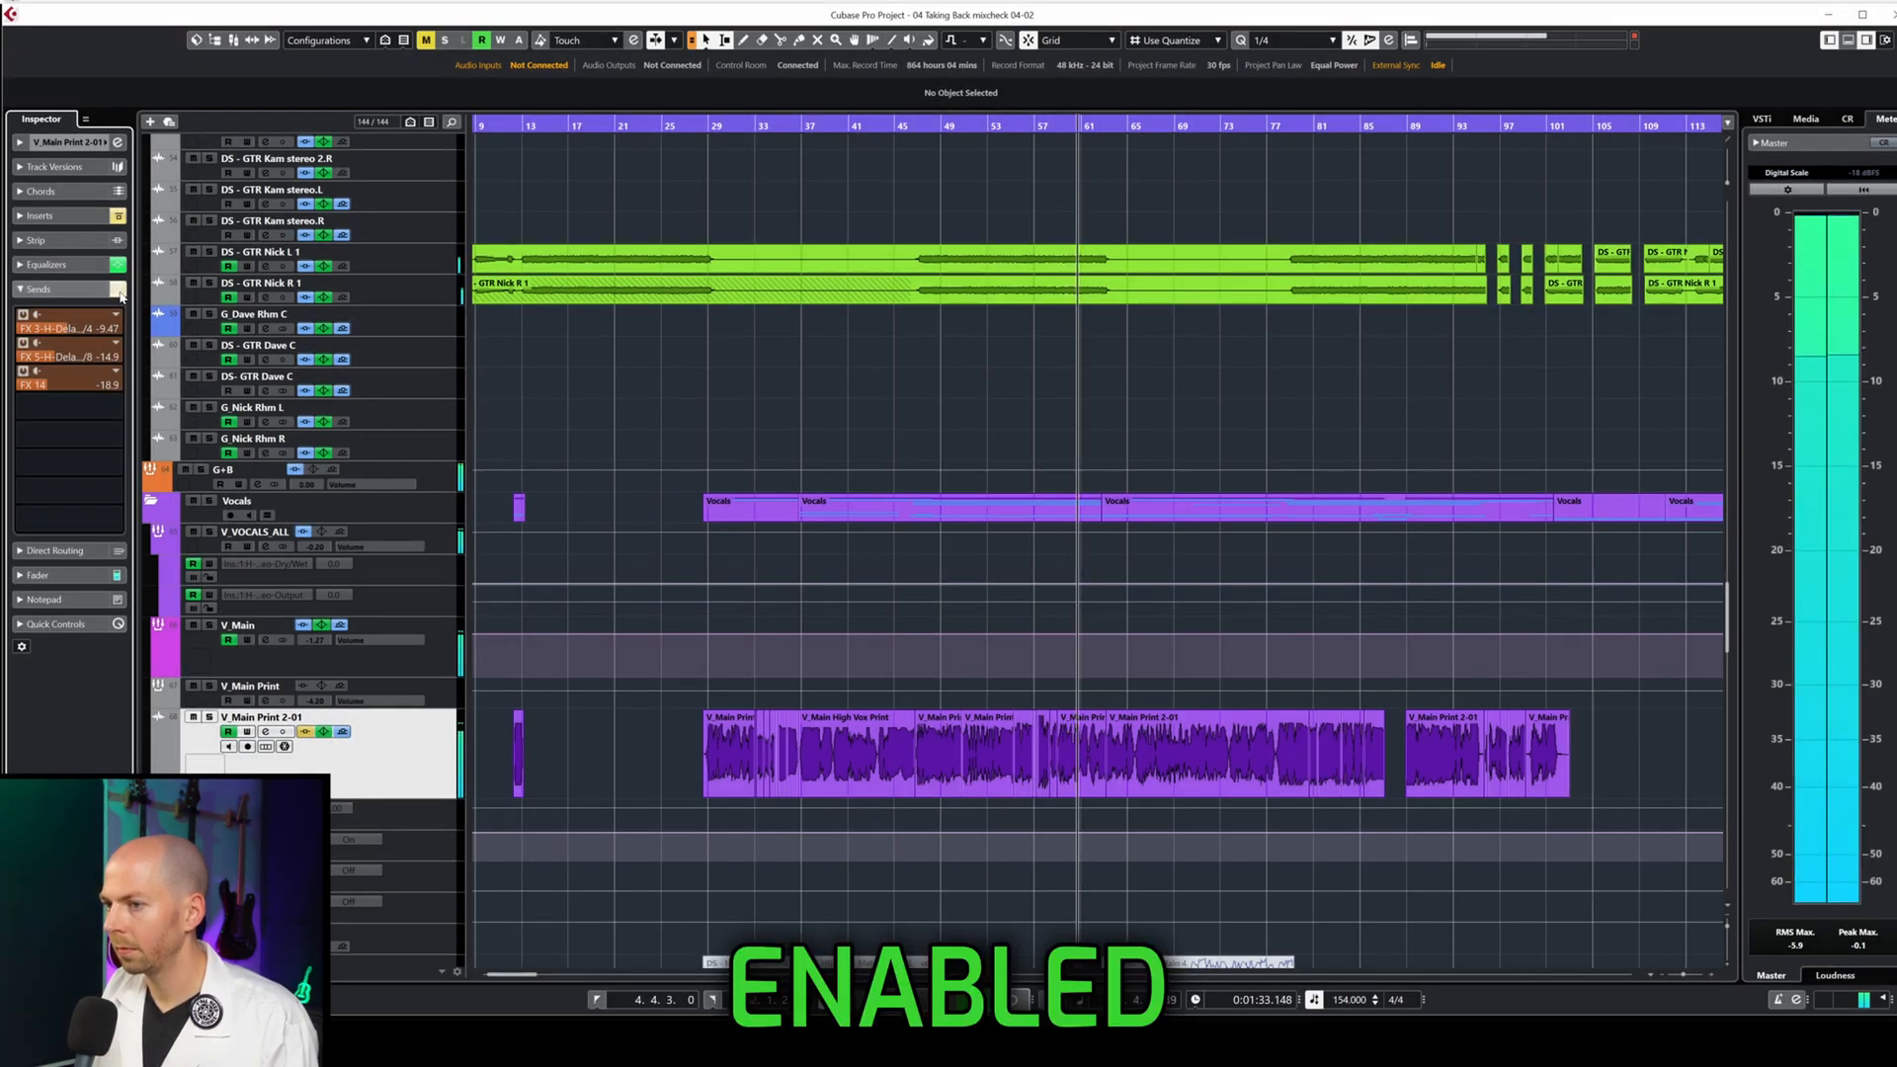
pyautogui.press('space')
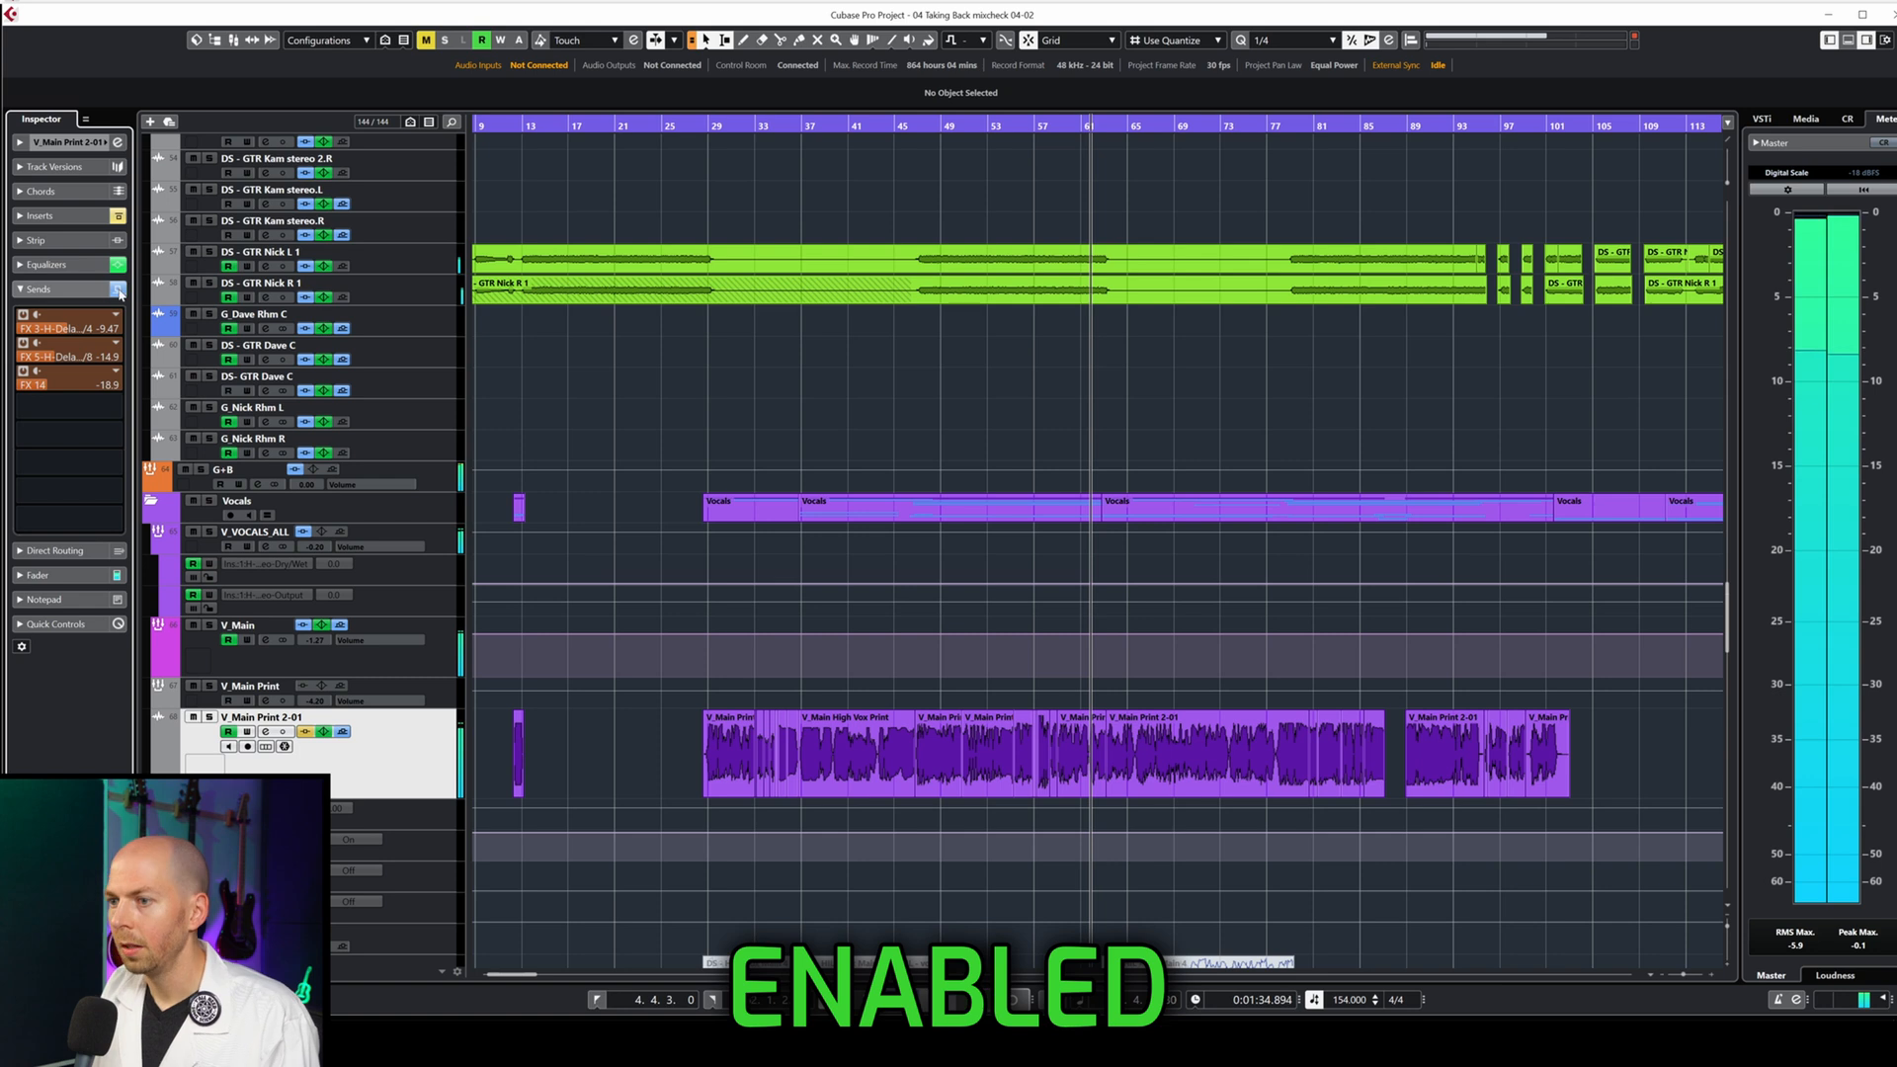